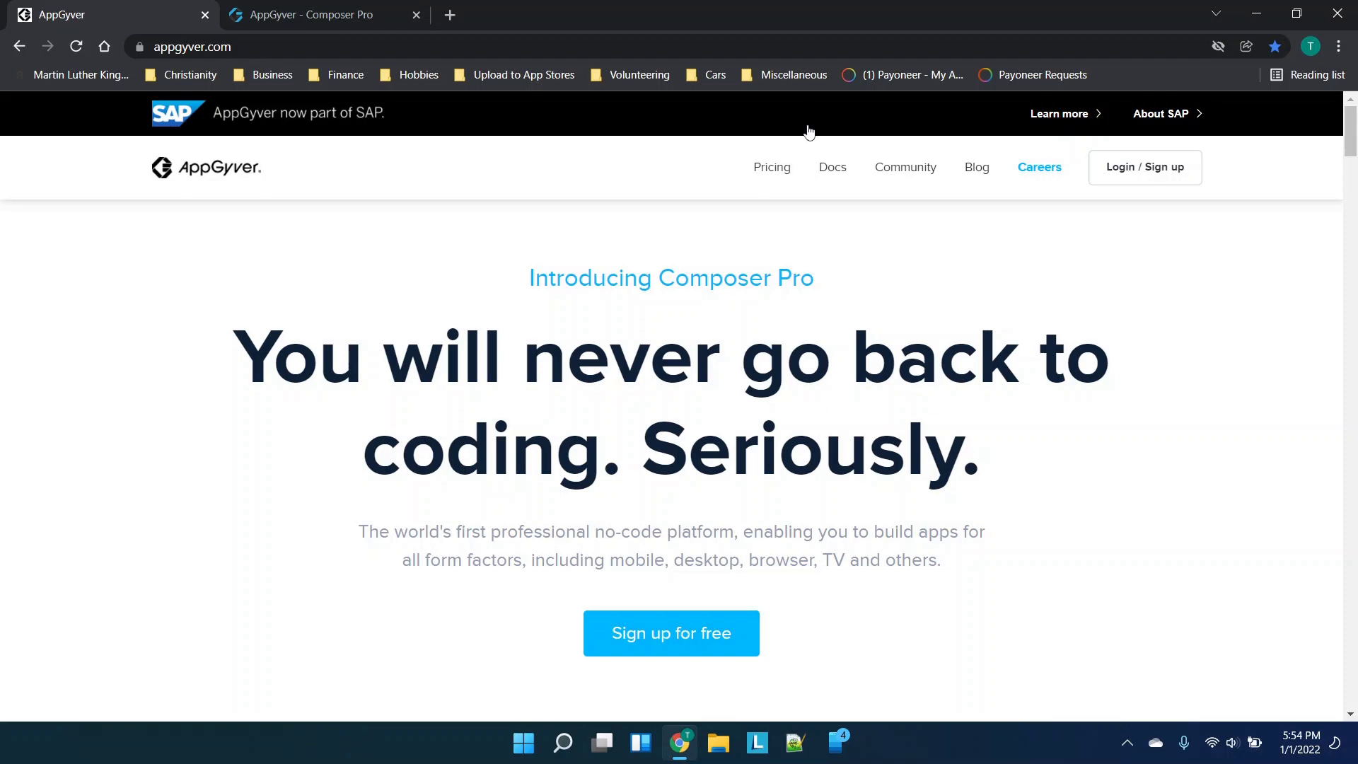
# Step: Open the AppGyver pricing page and read through what the free Composer Pro plan includes
pyautogui.click(771, 167)
pyautogui.scroll(-3, 575, 373)
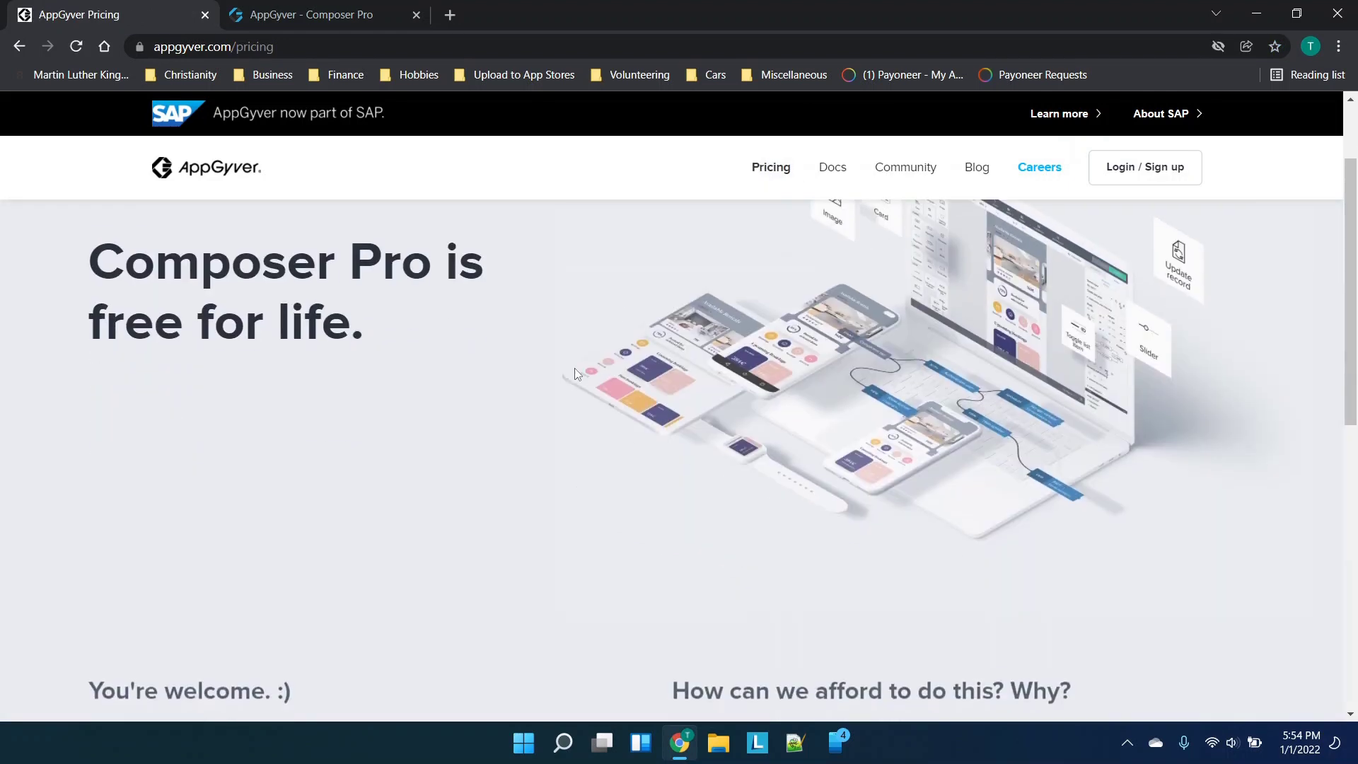
pyautogui.scroll(-3, 575, 373)
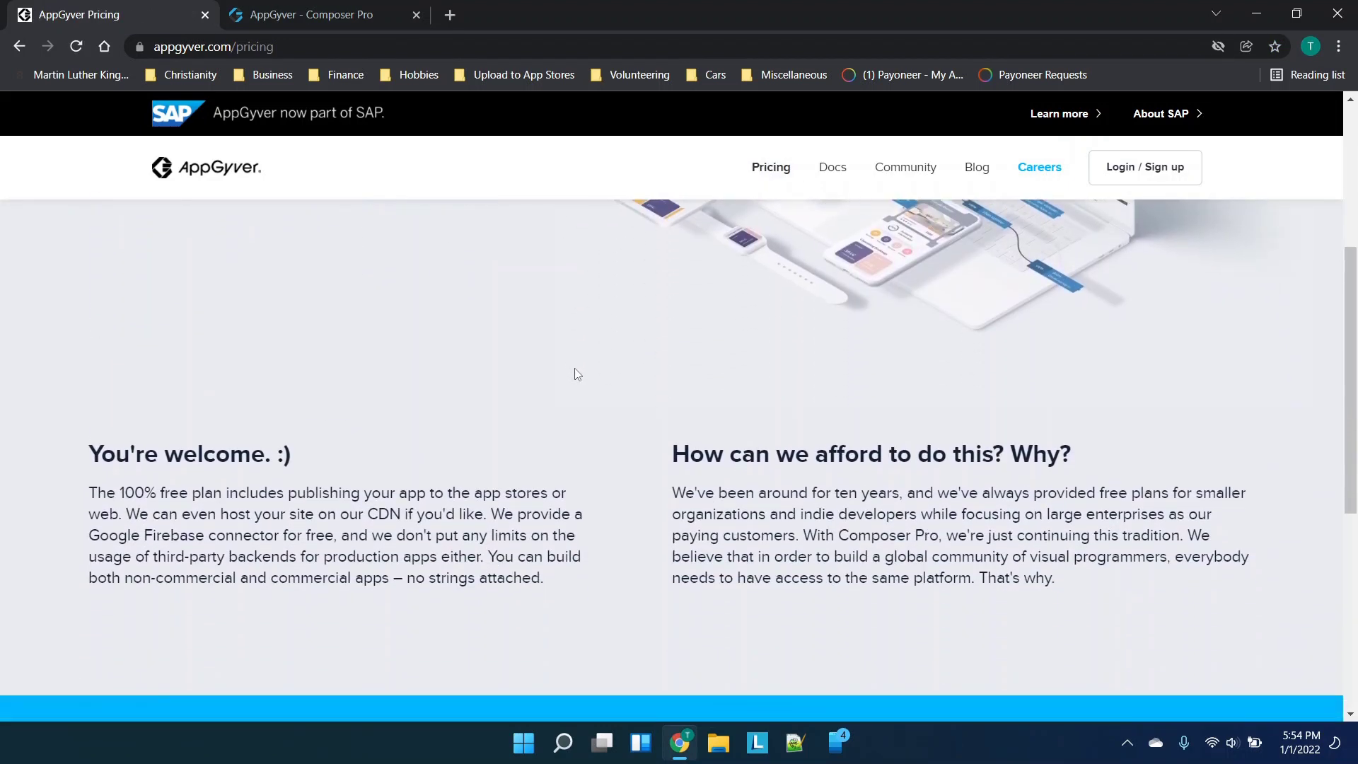
pyautogui.scroll(-3, 574, 373)
pyautogui.scroll(6, 574, 373)
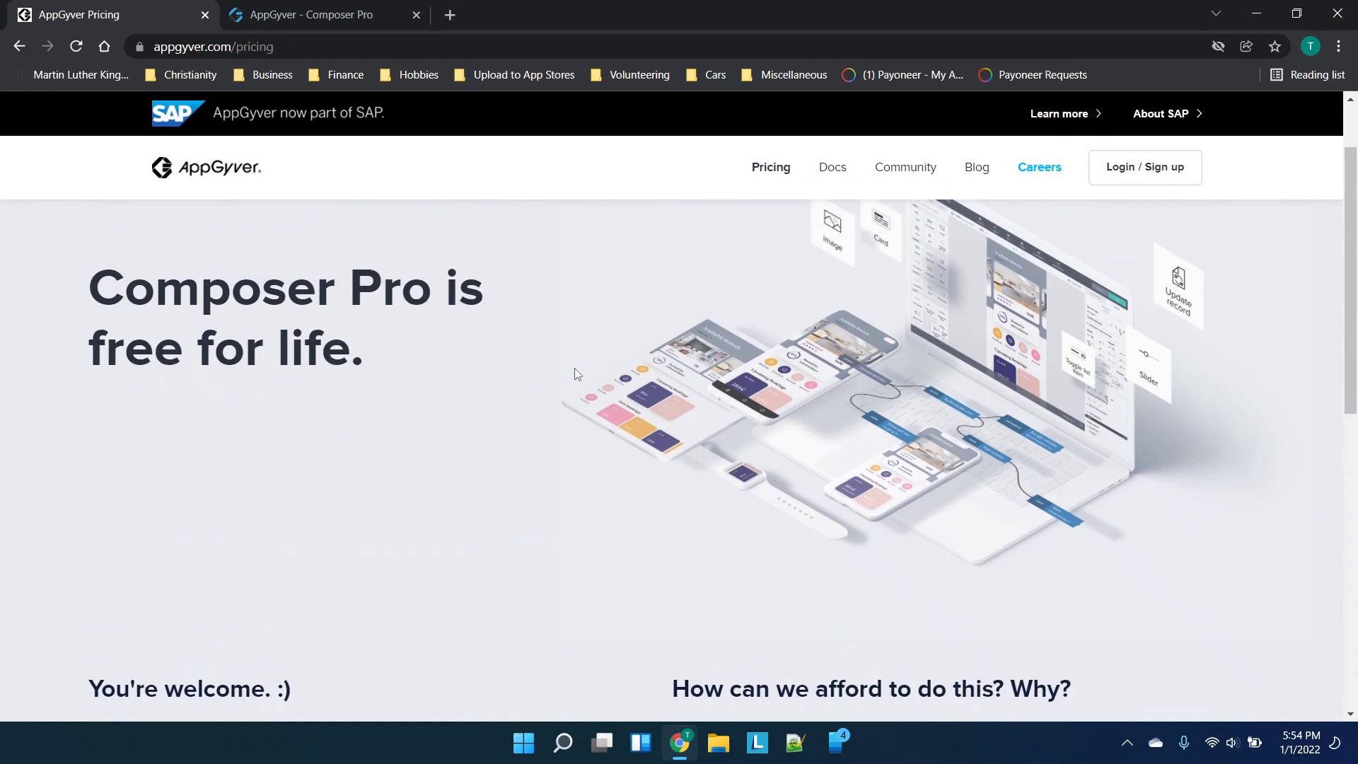
pyautogui.scroll(2, 575, 368)
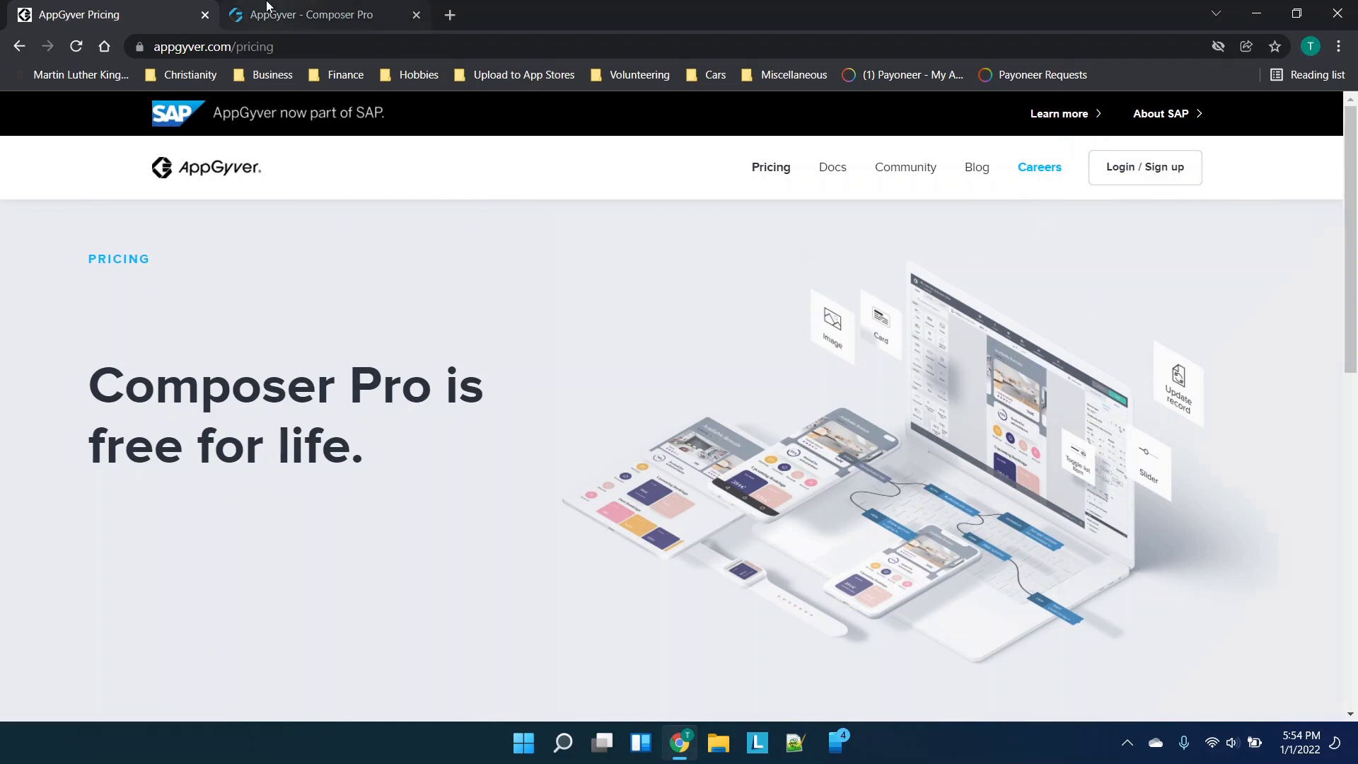
# Step: Switch to the Composer Pro projects page and create a new app named Test
pyautogui.click(268, 7)
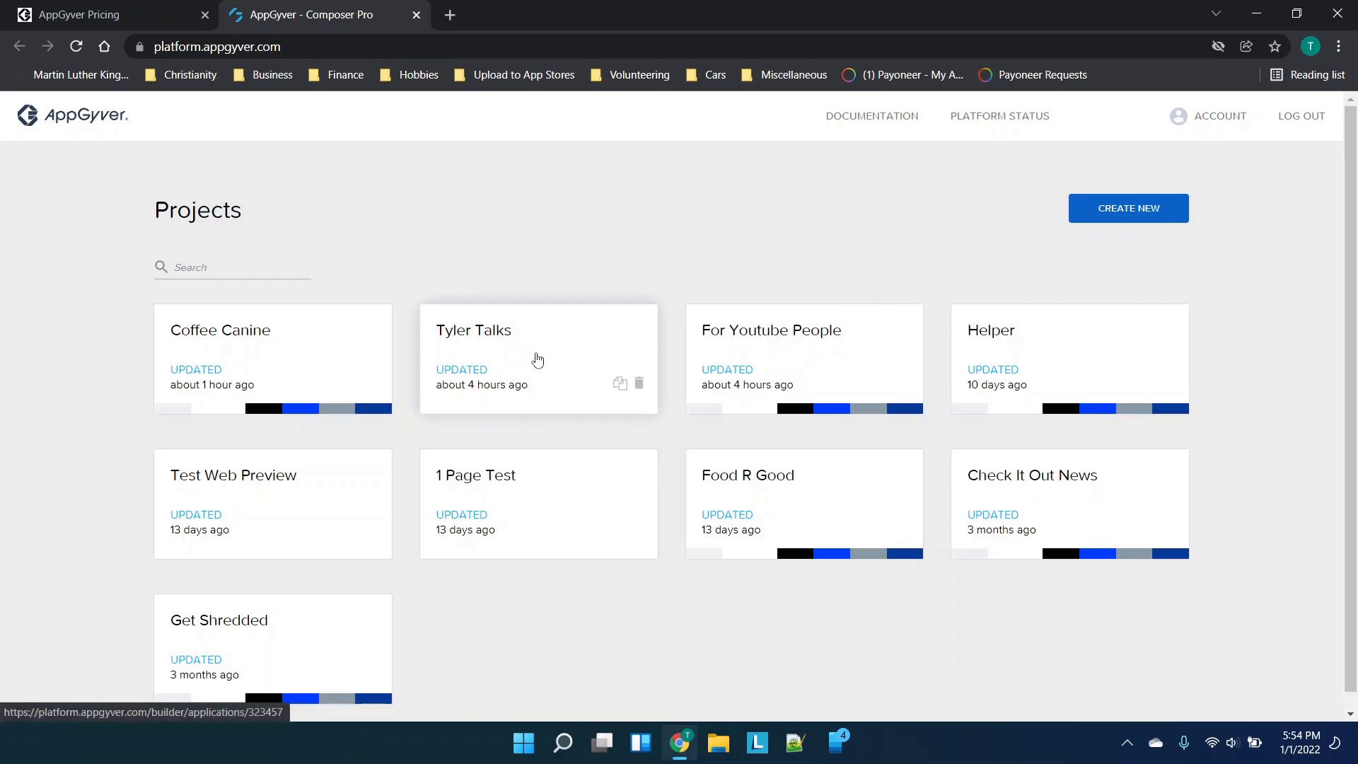
pyautogui.click(1098, 223)
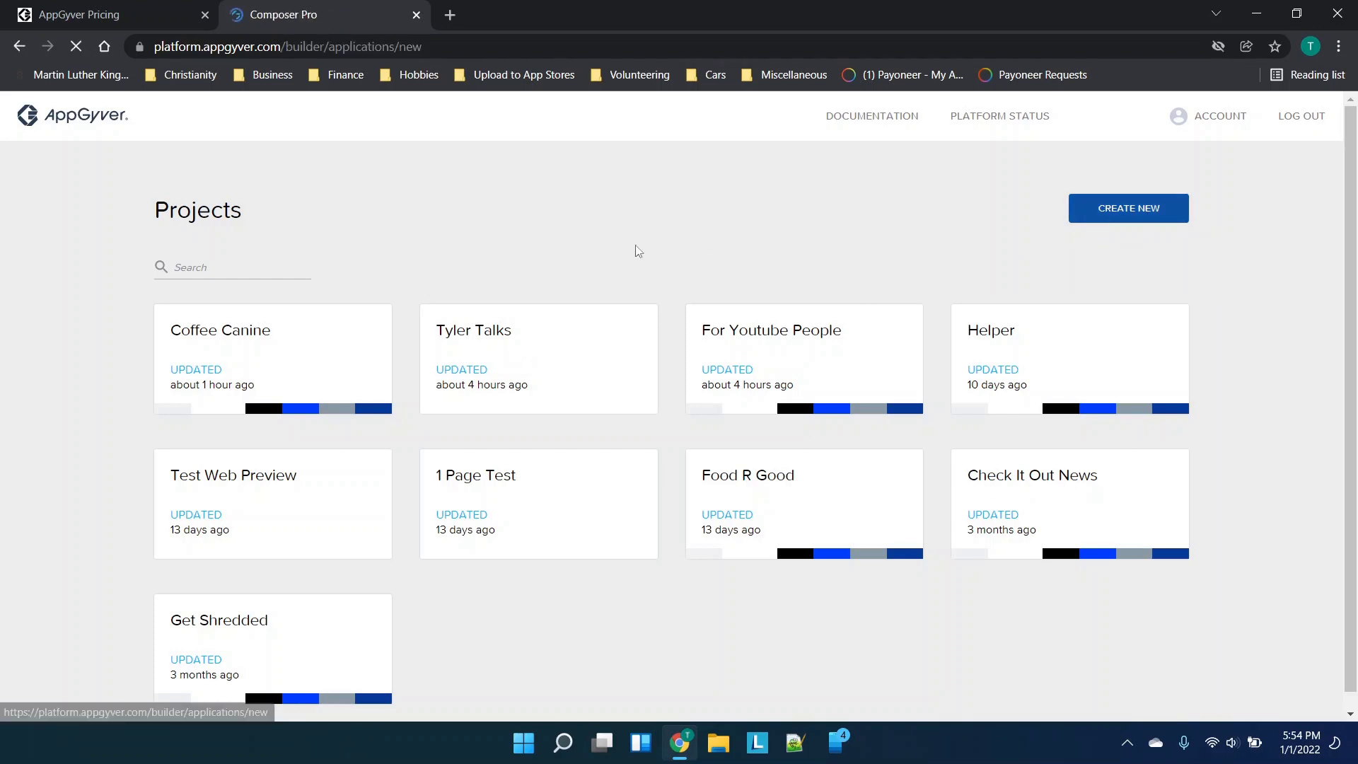
pyautogui.click(599, 409)
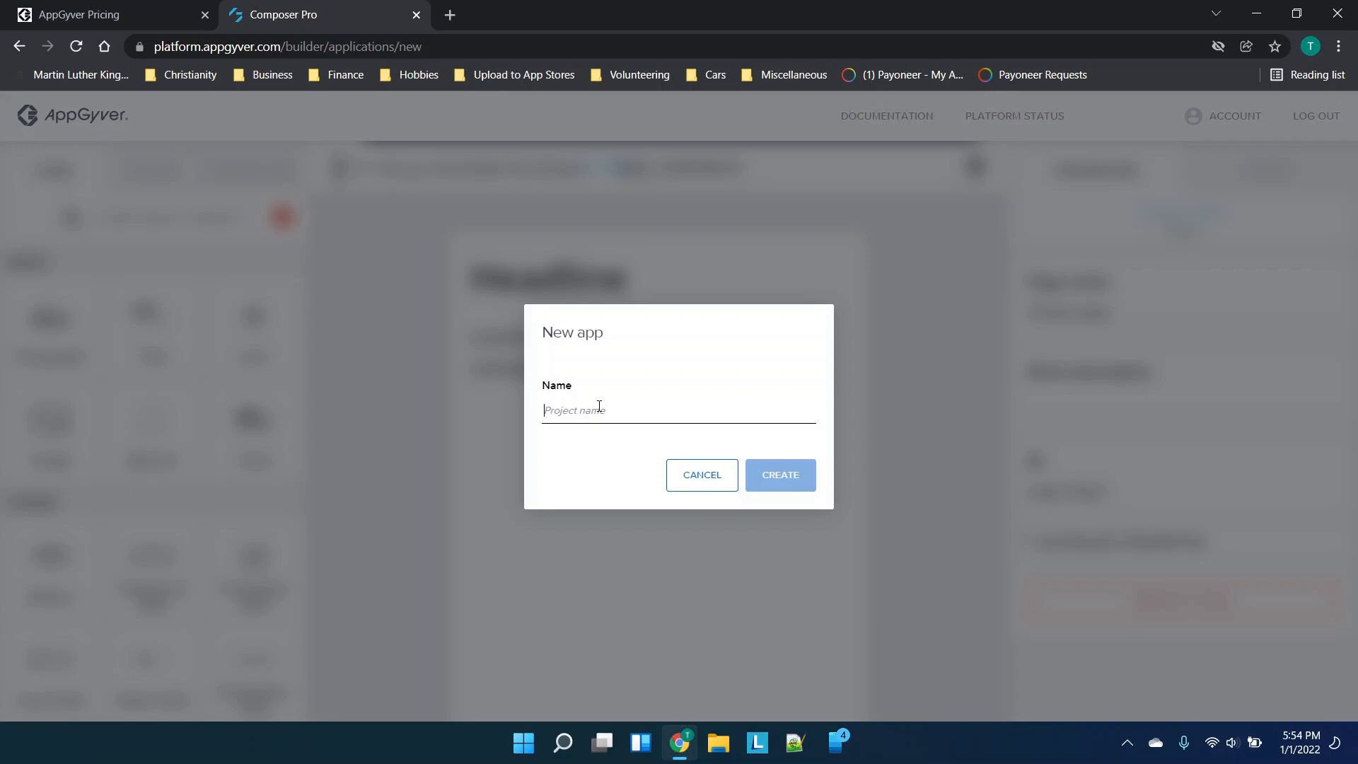
pyautogui.write('Test')
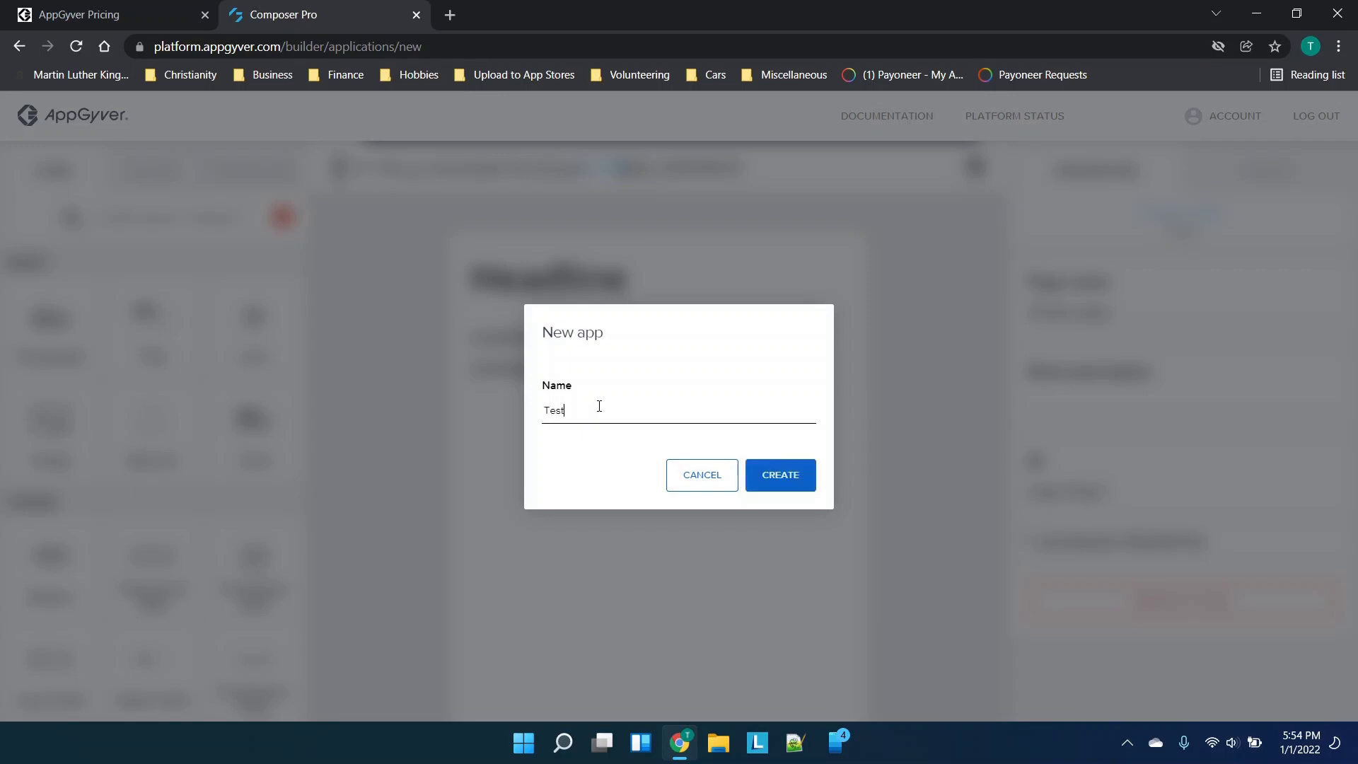
pyautogui.click(792, 484)
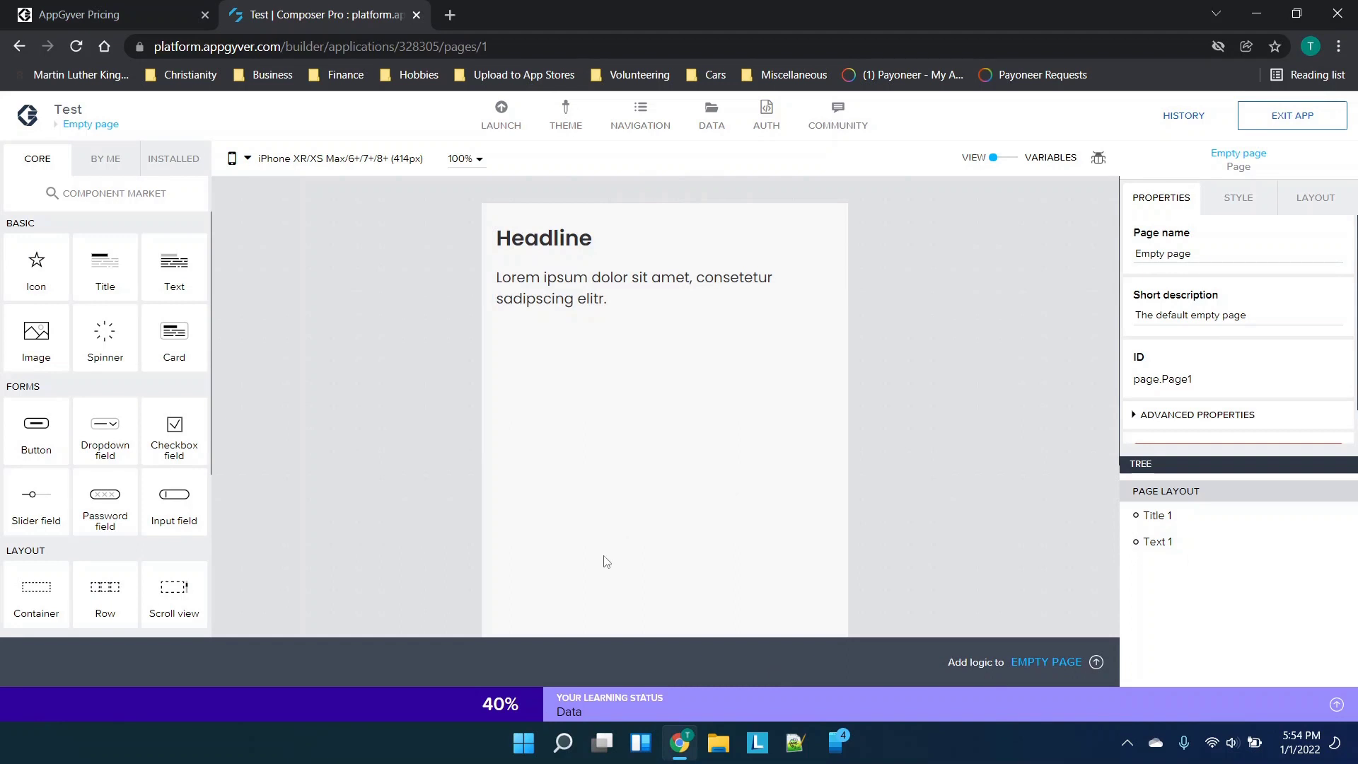
# Step: Expand the learning status, review the Intro, Logic, Variables, Data and Formulas tutorials, and collapse it again
pyautogui.click(578, 702)
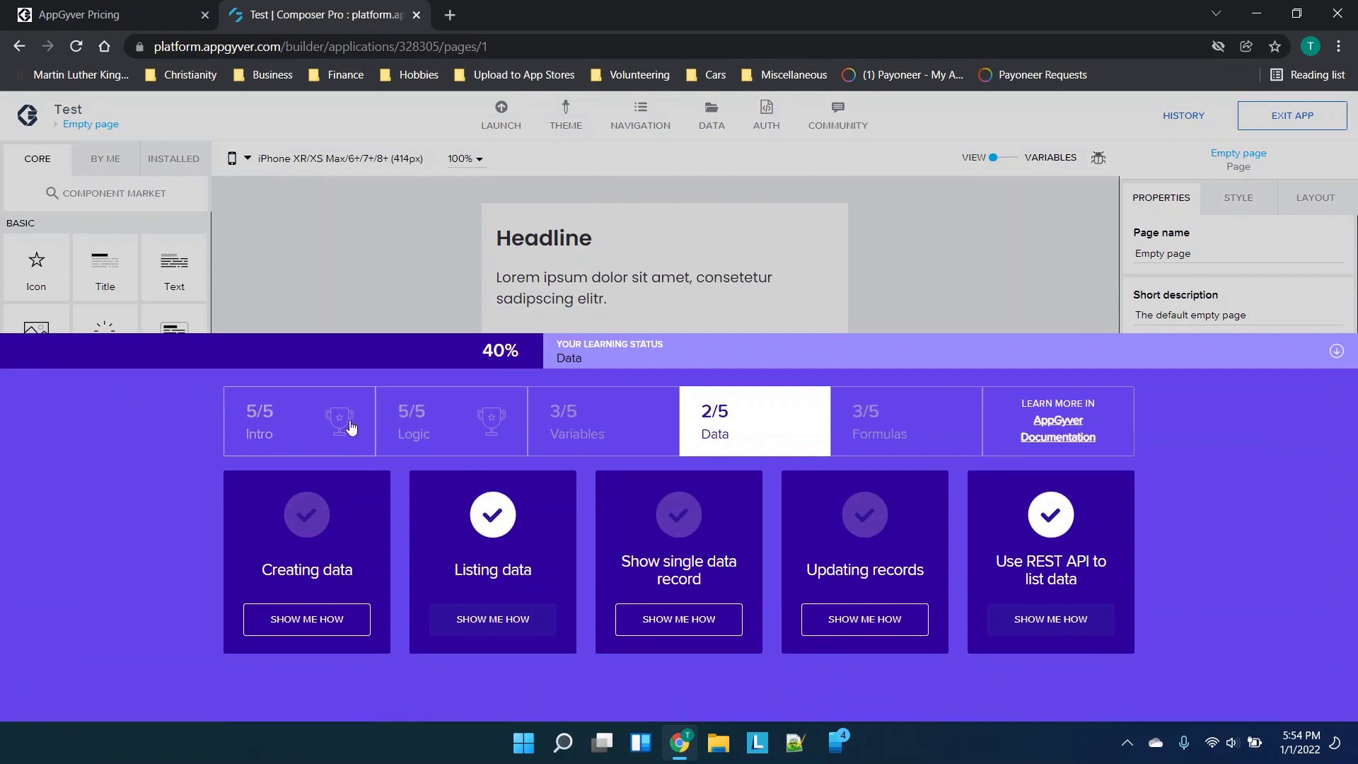
pyautogui.click(263, 423)
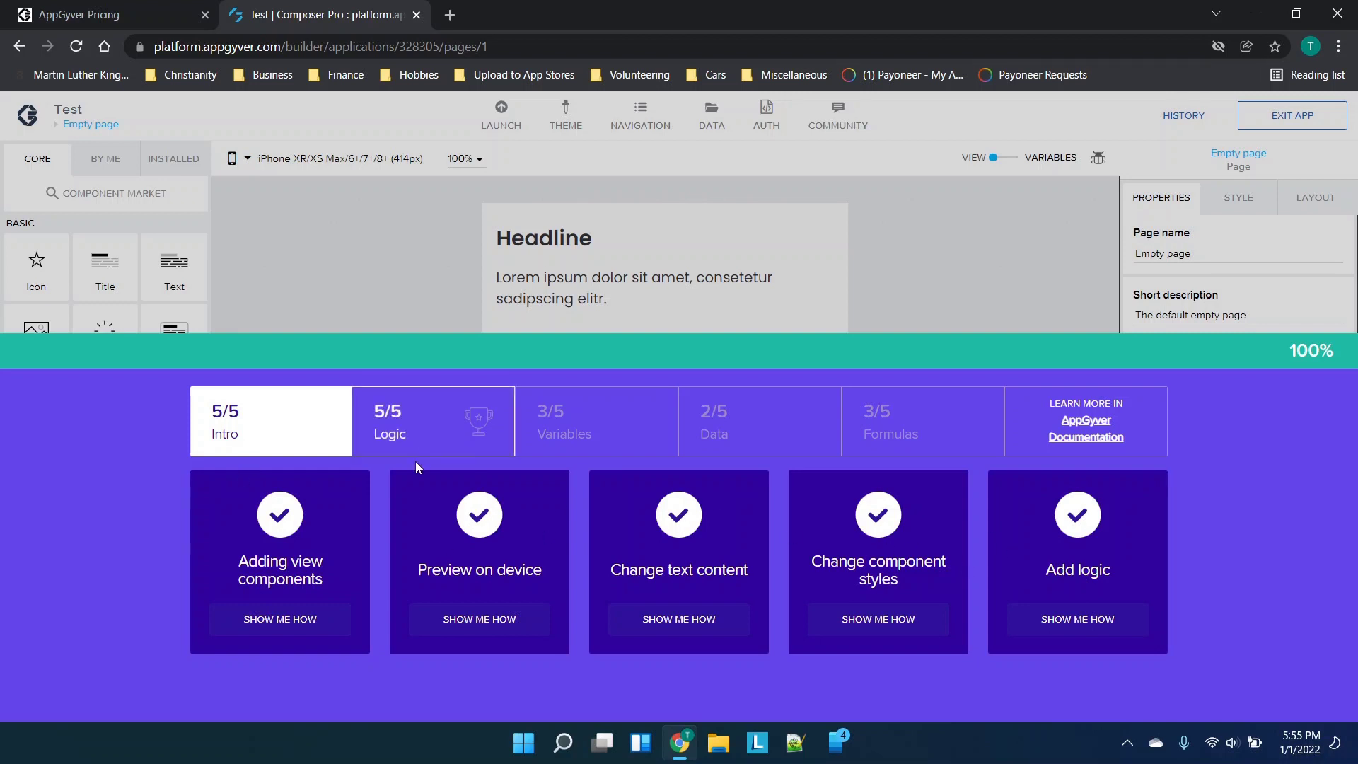
pyautogui.click(409, 432)
pyautogui.click(580, 434)
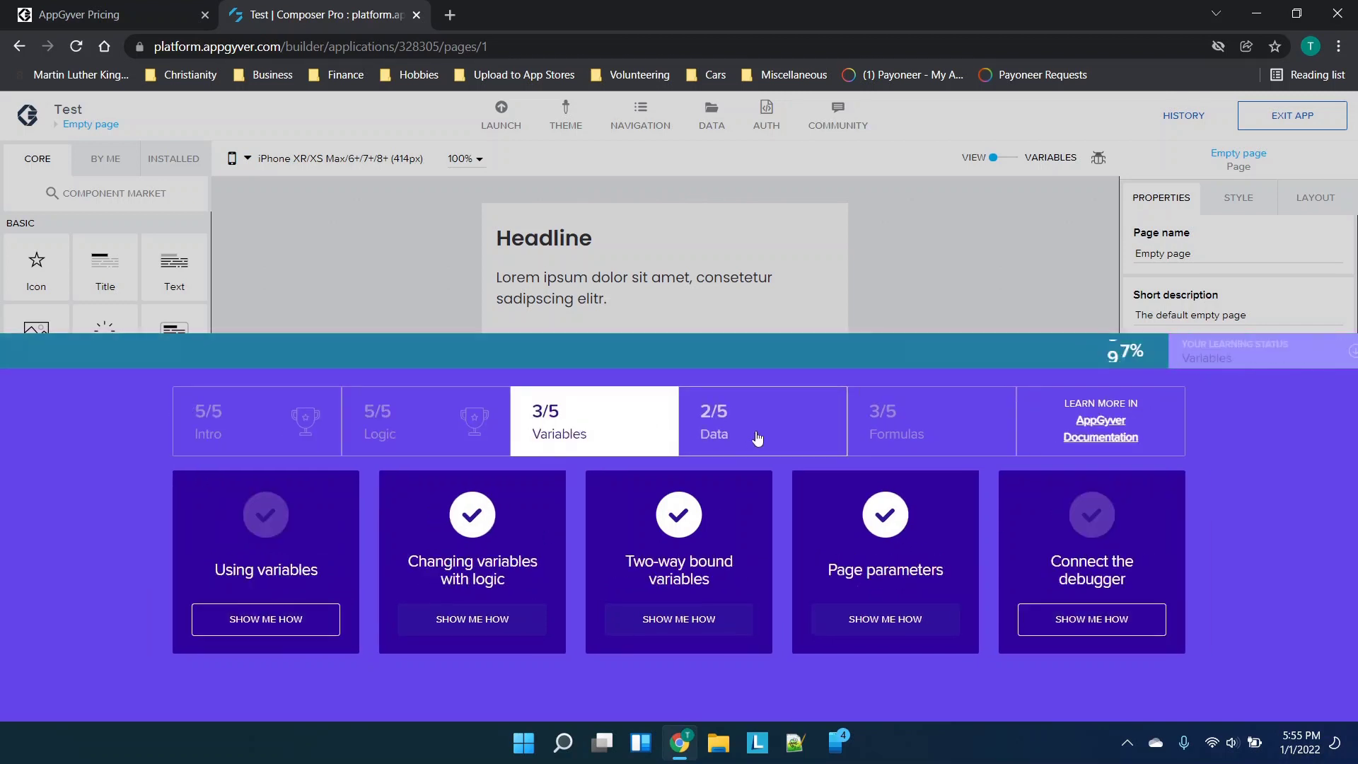
pyautogui.click(755, 434)
pyautogui.click(879, 434)
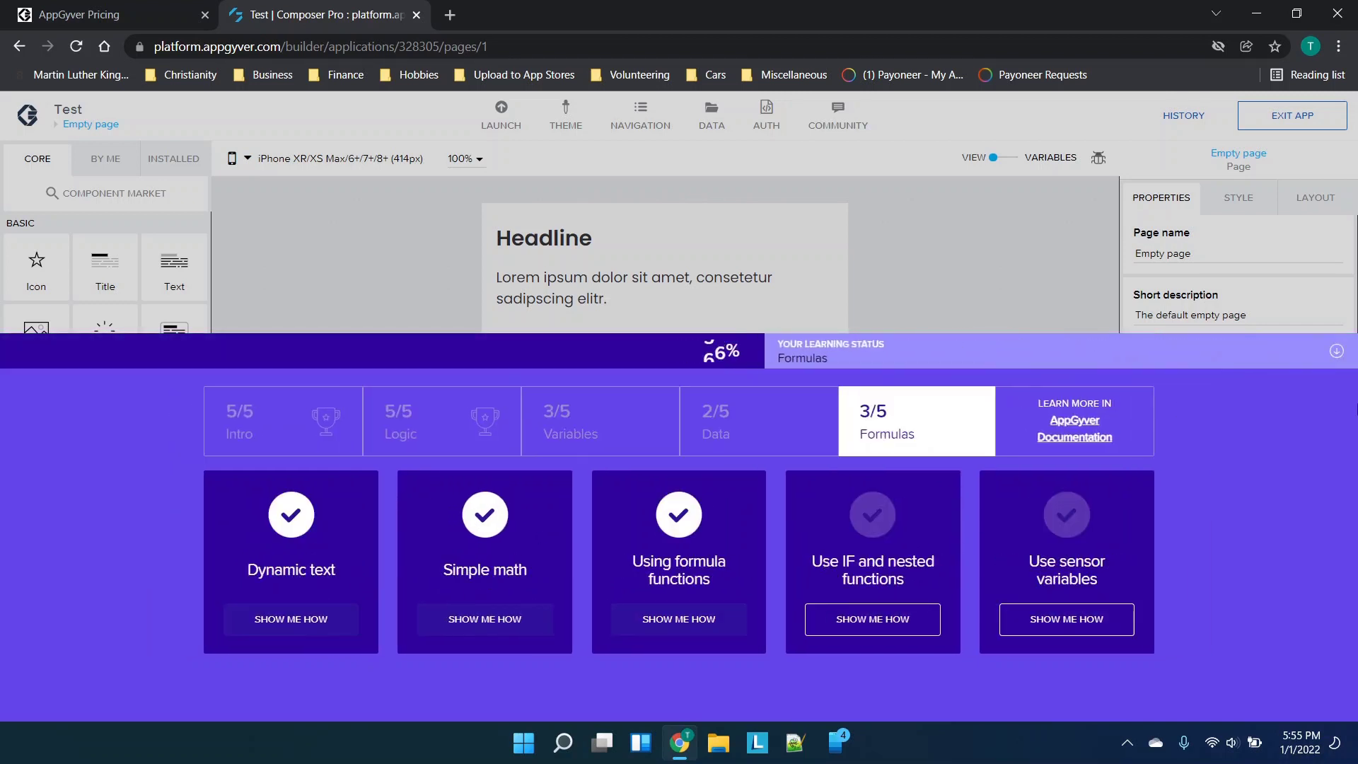
pyautogui.click(1335, 353)
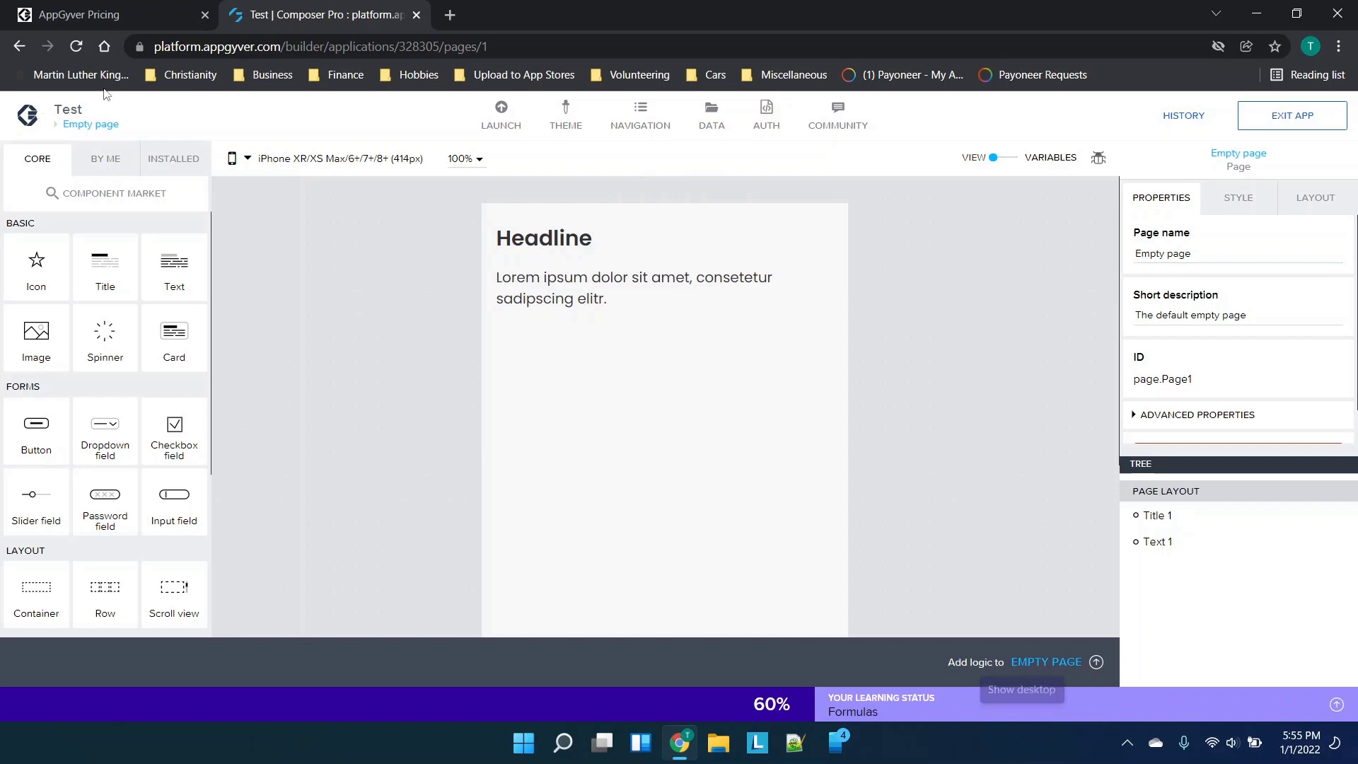
# Step: Add a new page named Page 2 to the app from the pages overview
pyautogui.click(90, 126)
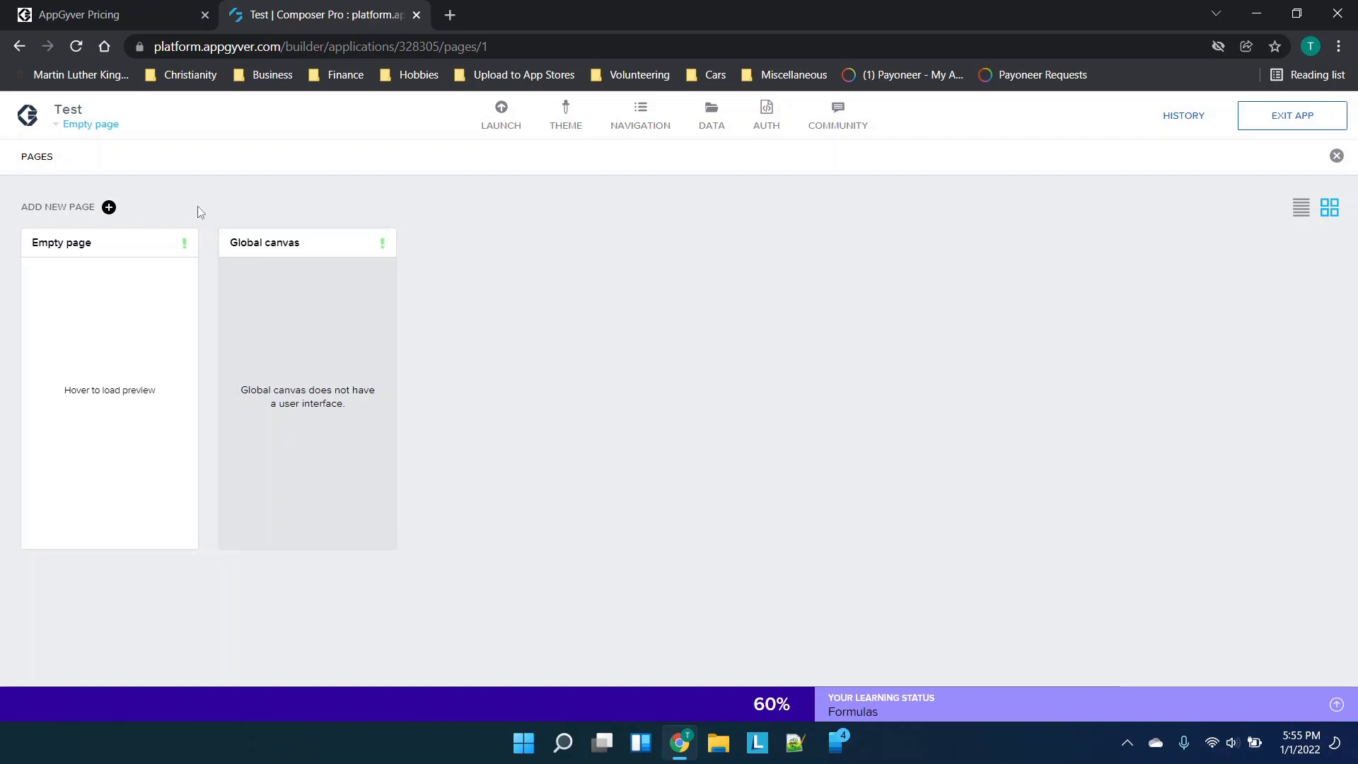
pyautogui.moveTo(117, 383)
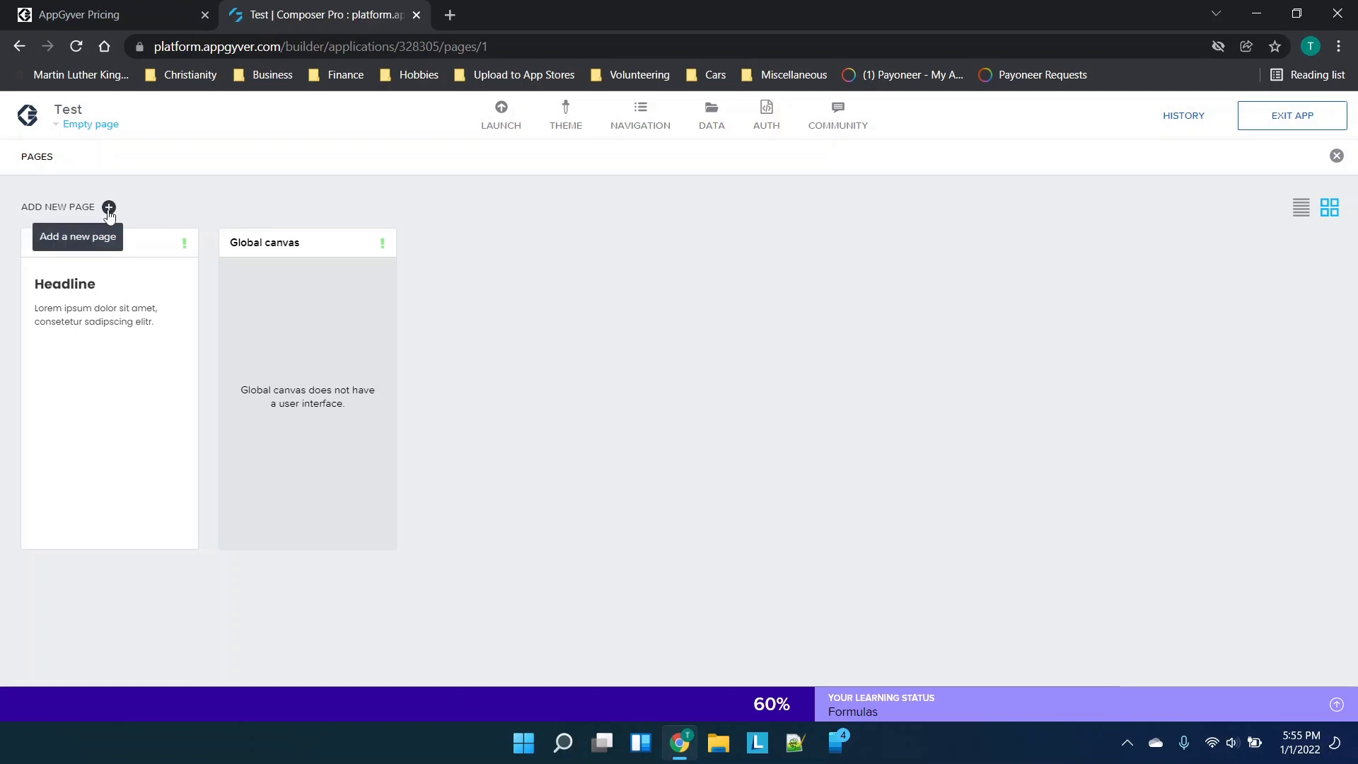
pyautogui.click(109, 208)
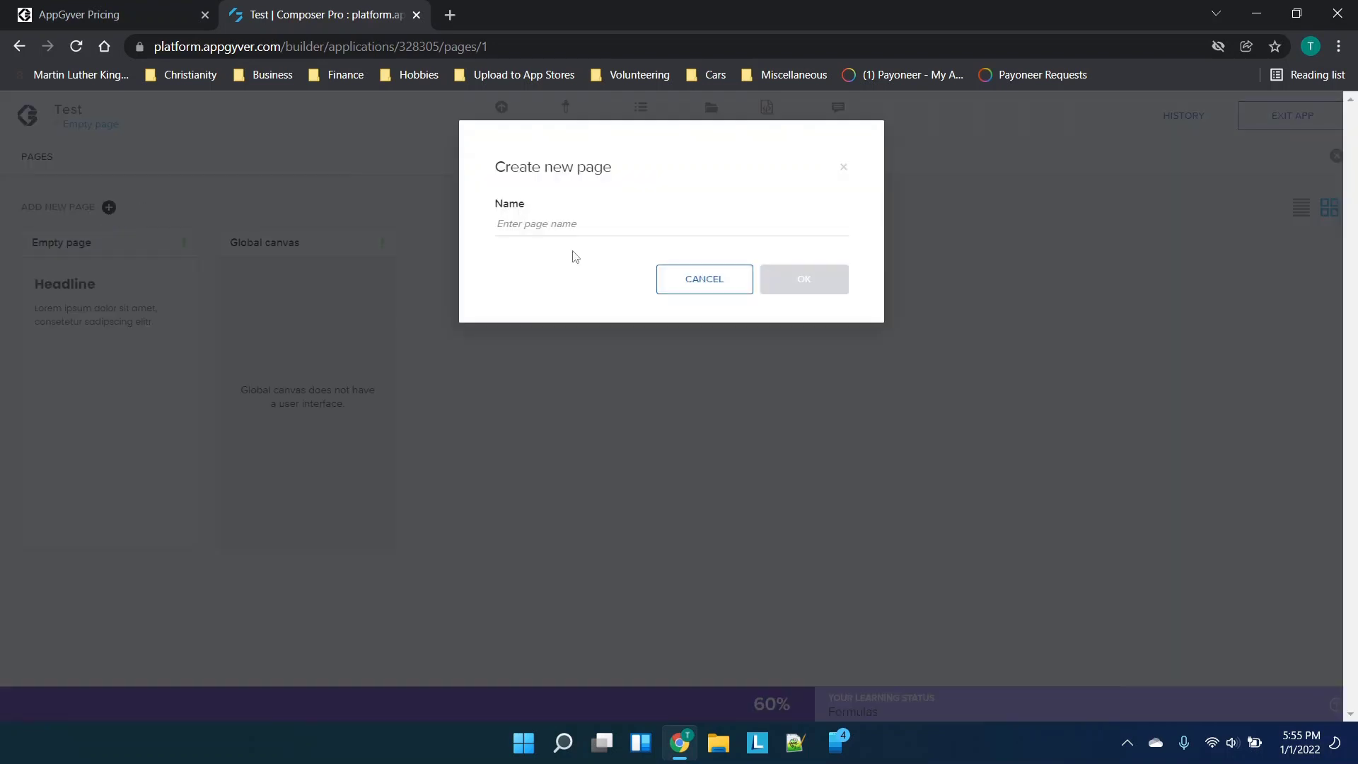
pyautogui.write('Page 2')
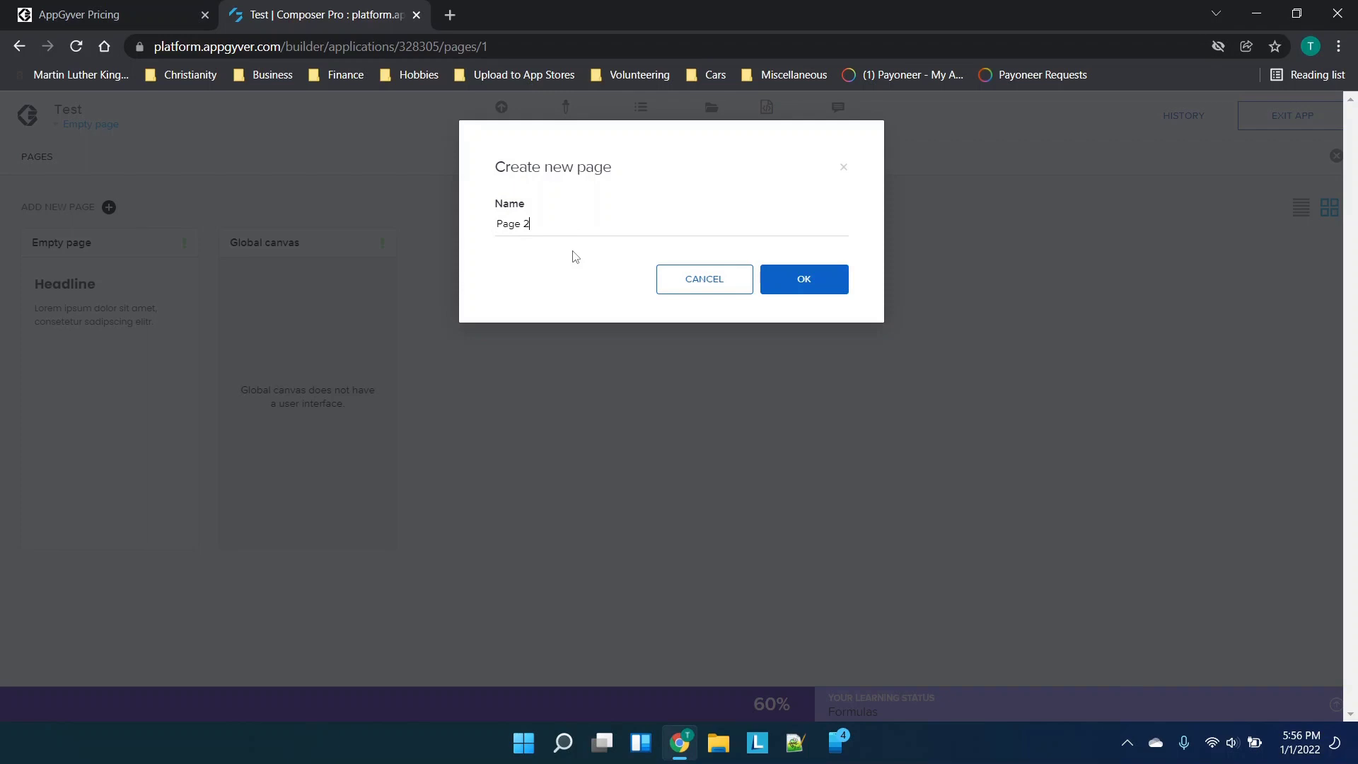
pyautogui.click(768, 286)
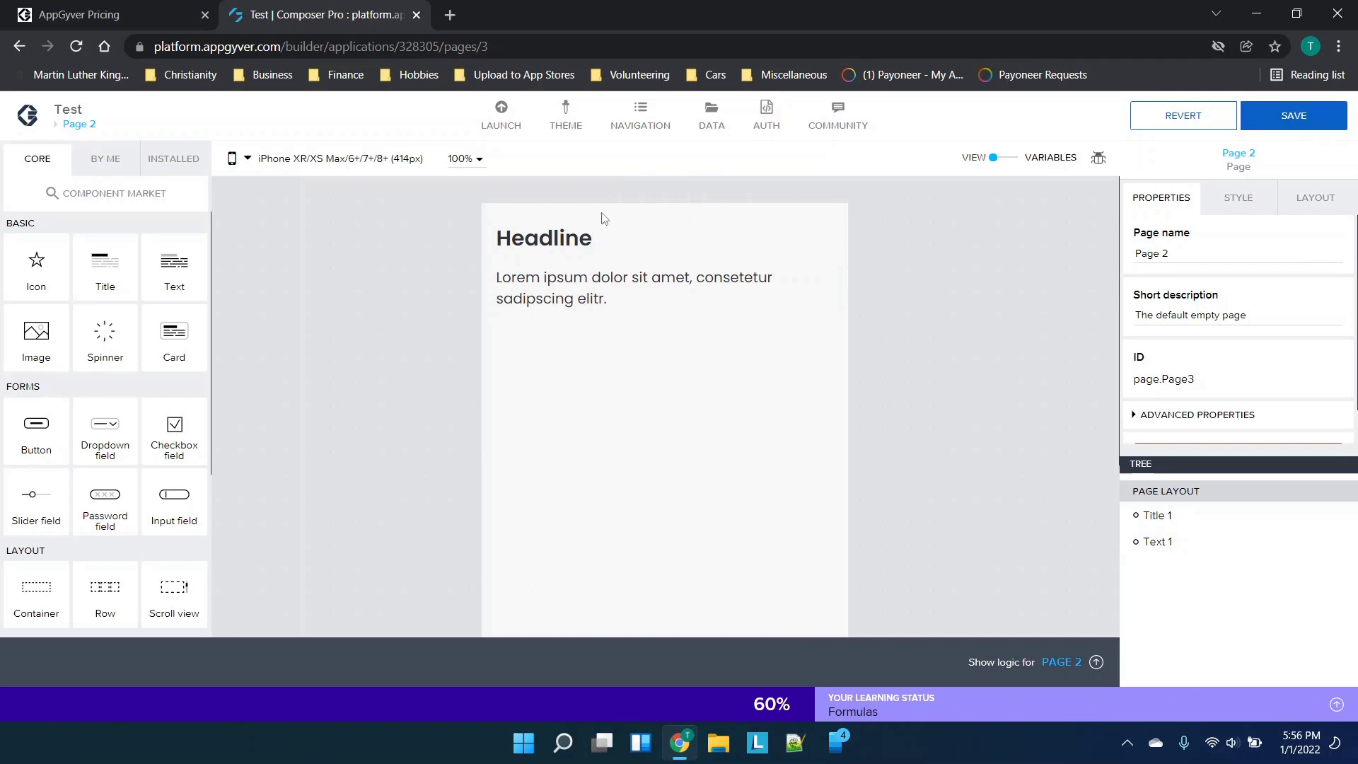
# Step: Save the app and switch from Page 2 back to Empty page
pyautogui.click(76, 125)
pyautogui.click(123, 302)
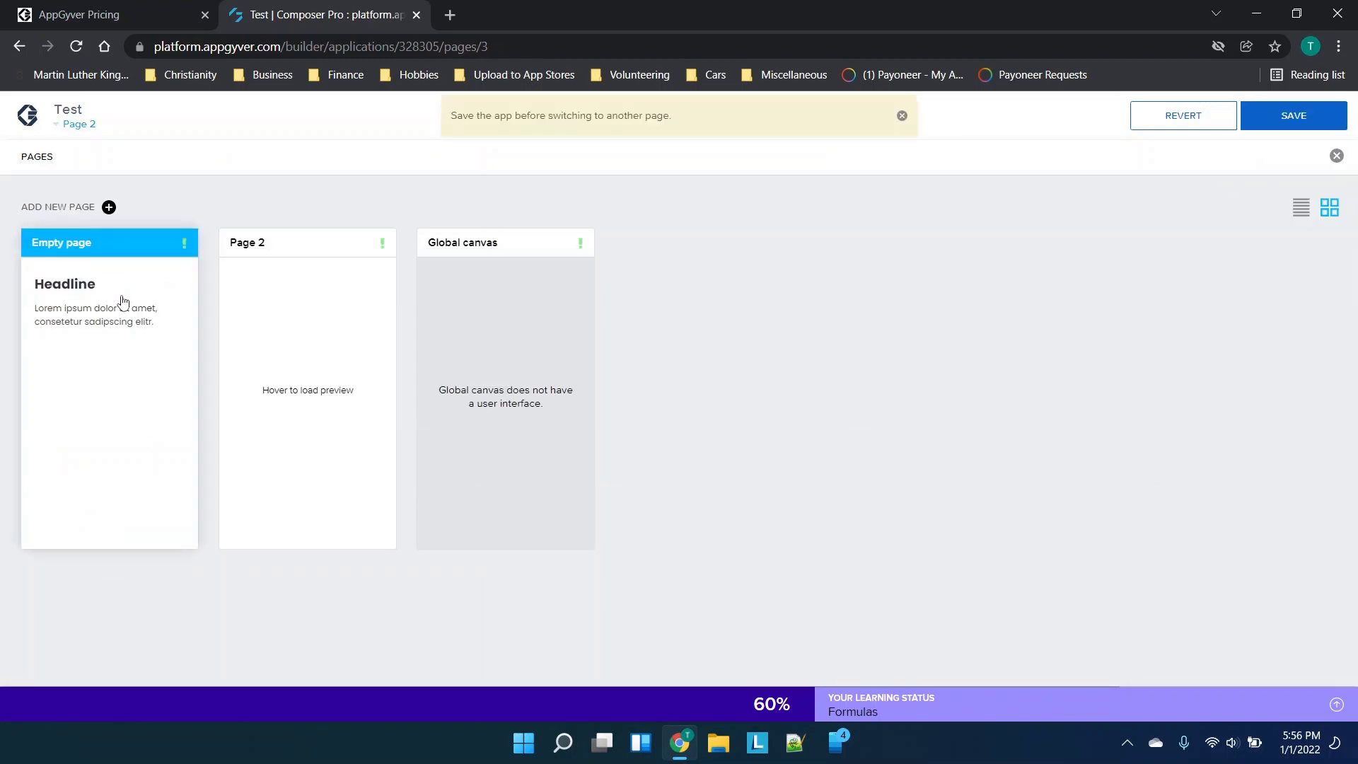
pyautogui.click(1290, 125)
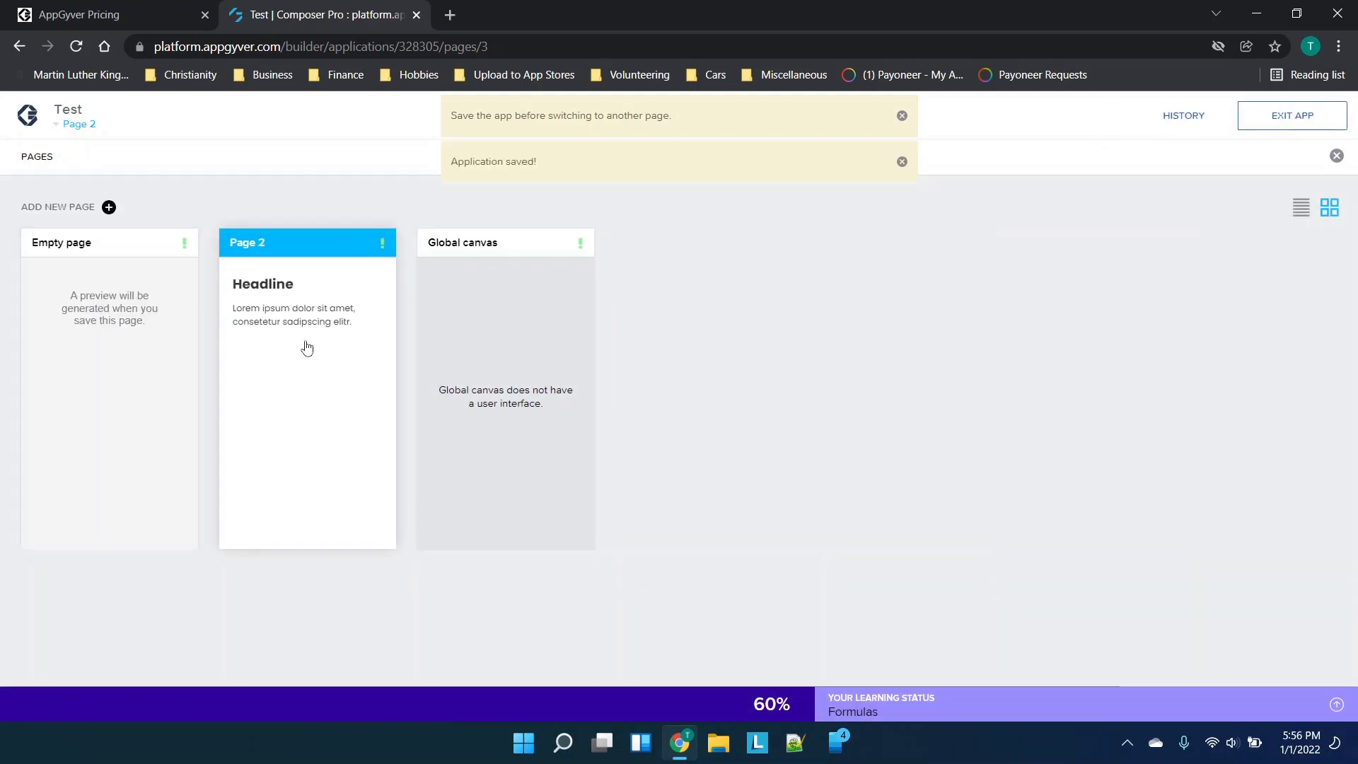
pyautogui.click(140, 356)
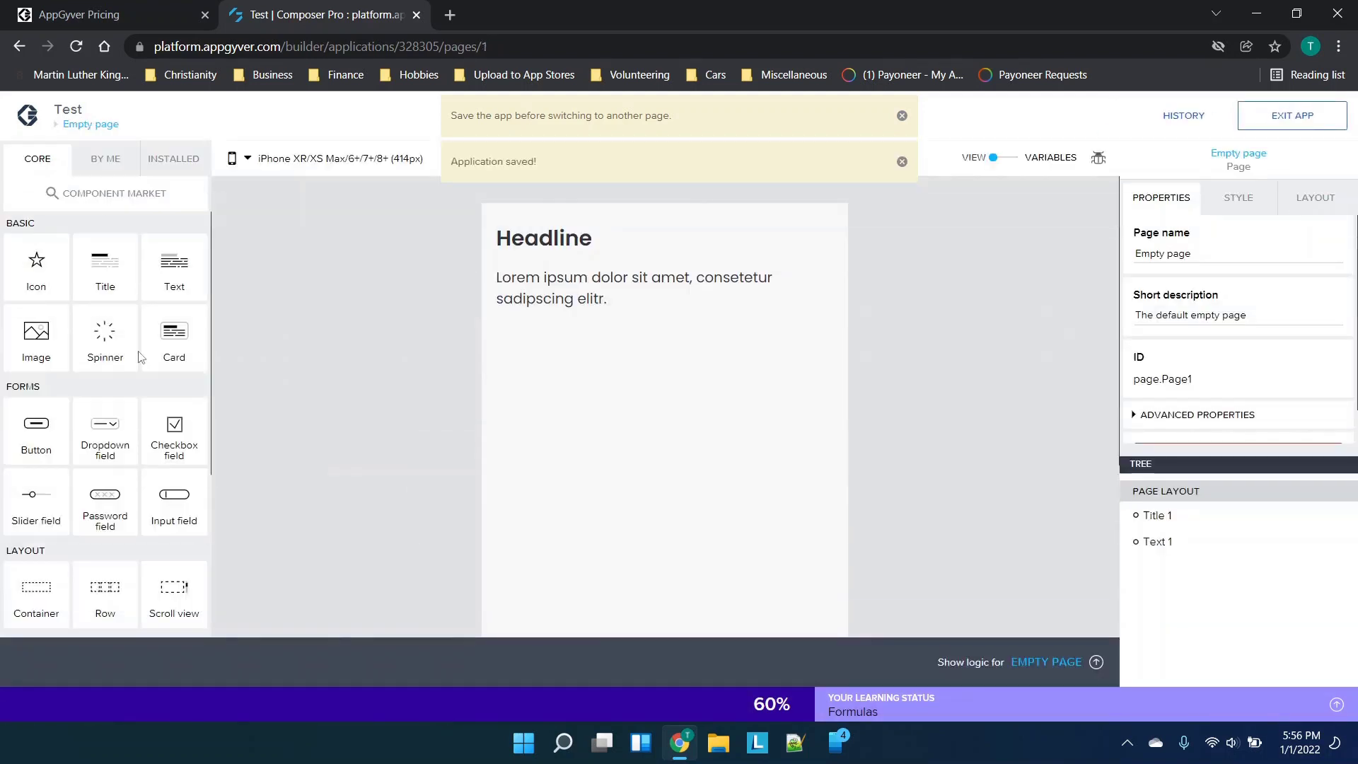
# Step: Check the options available for Empty page in the pages overview, and return to its canvas
pyautogui.click(90, 125)
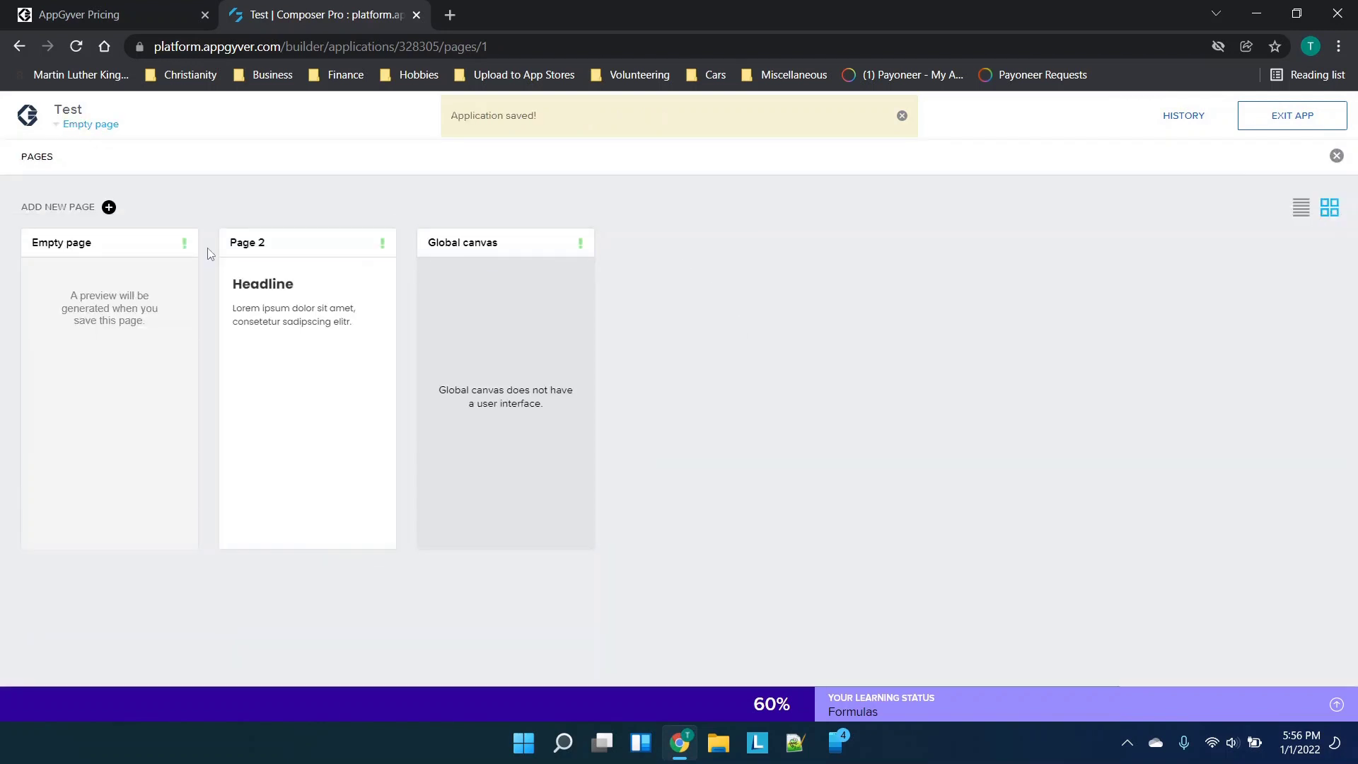
pyautogui.click(186, 246)
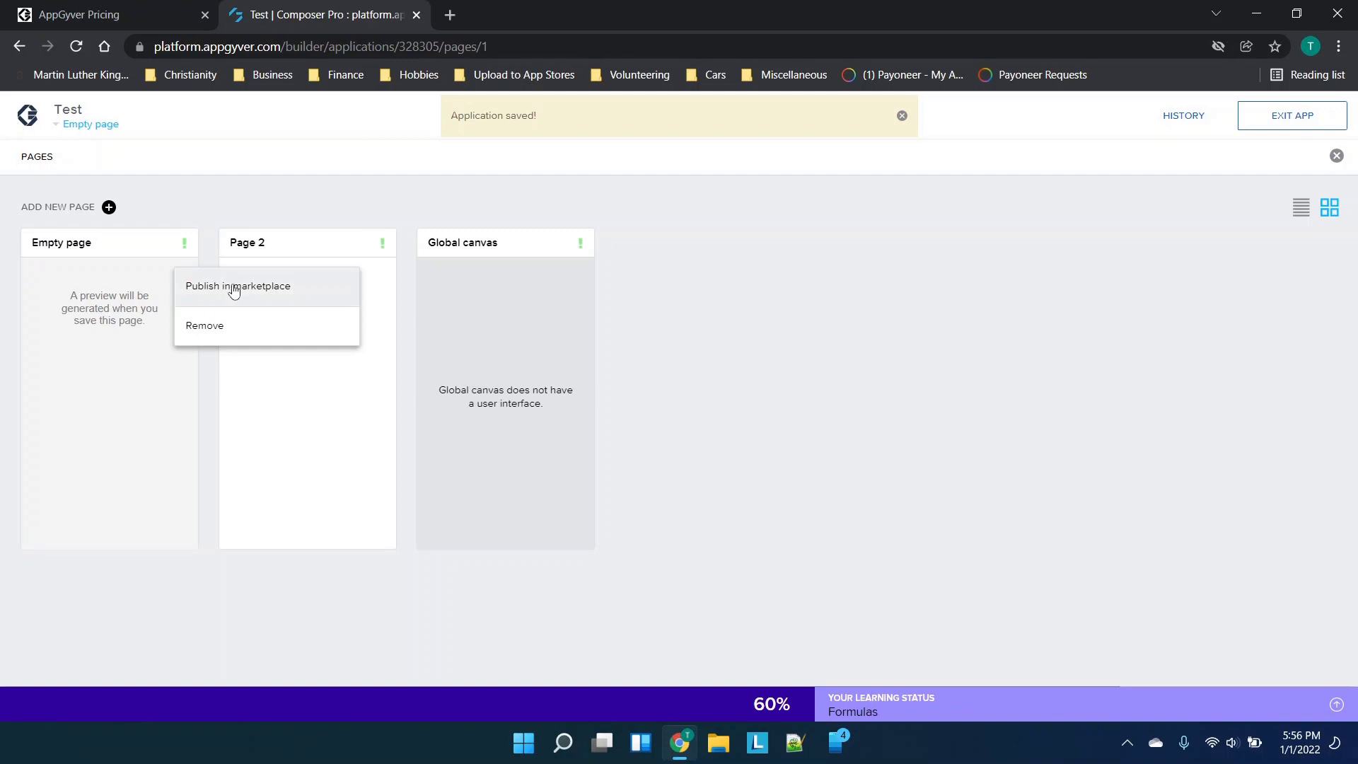
pyautogui.click(110, 126)
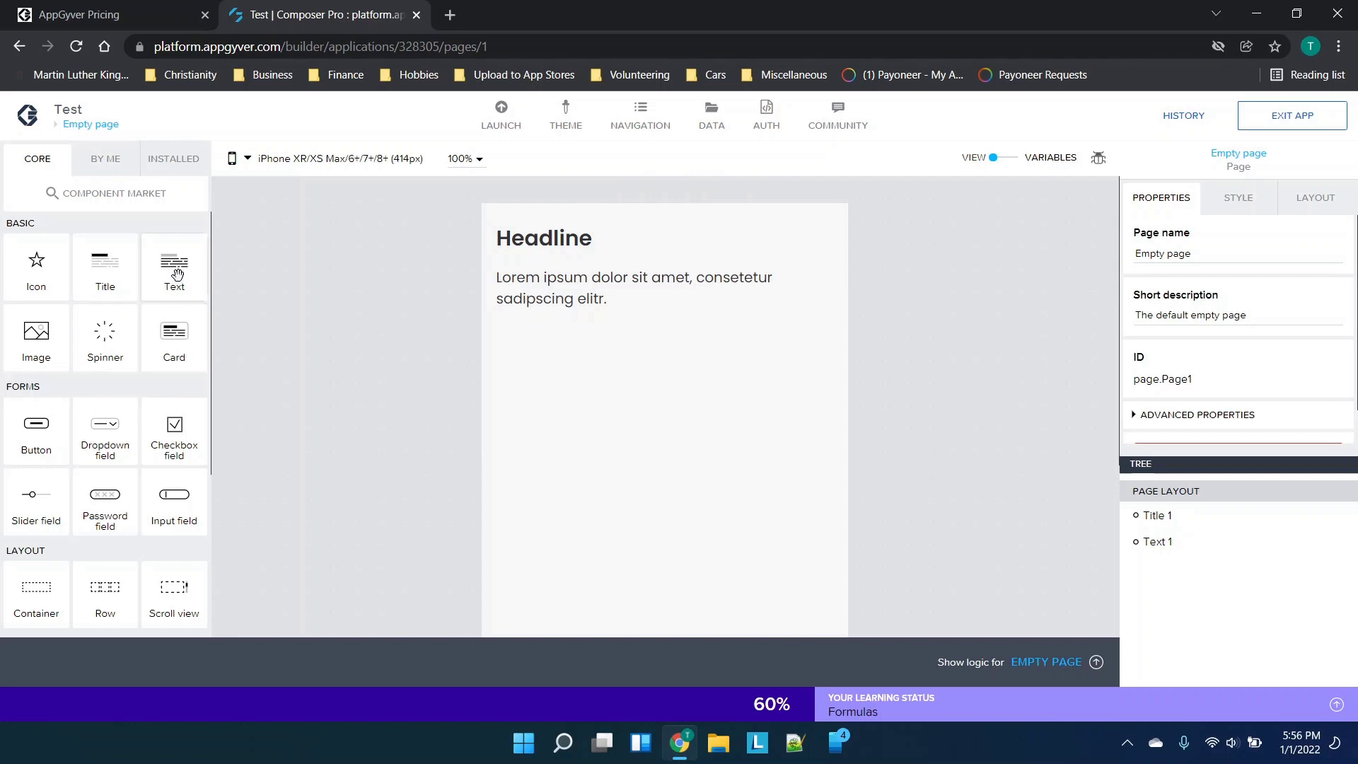
# Step: Try placing a Text component below the existing paragraph on Empty page, and remove it again
pyautogui.moveTo(178, 274); pyautogui.dragTo(590, 359)
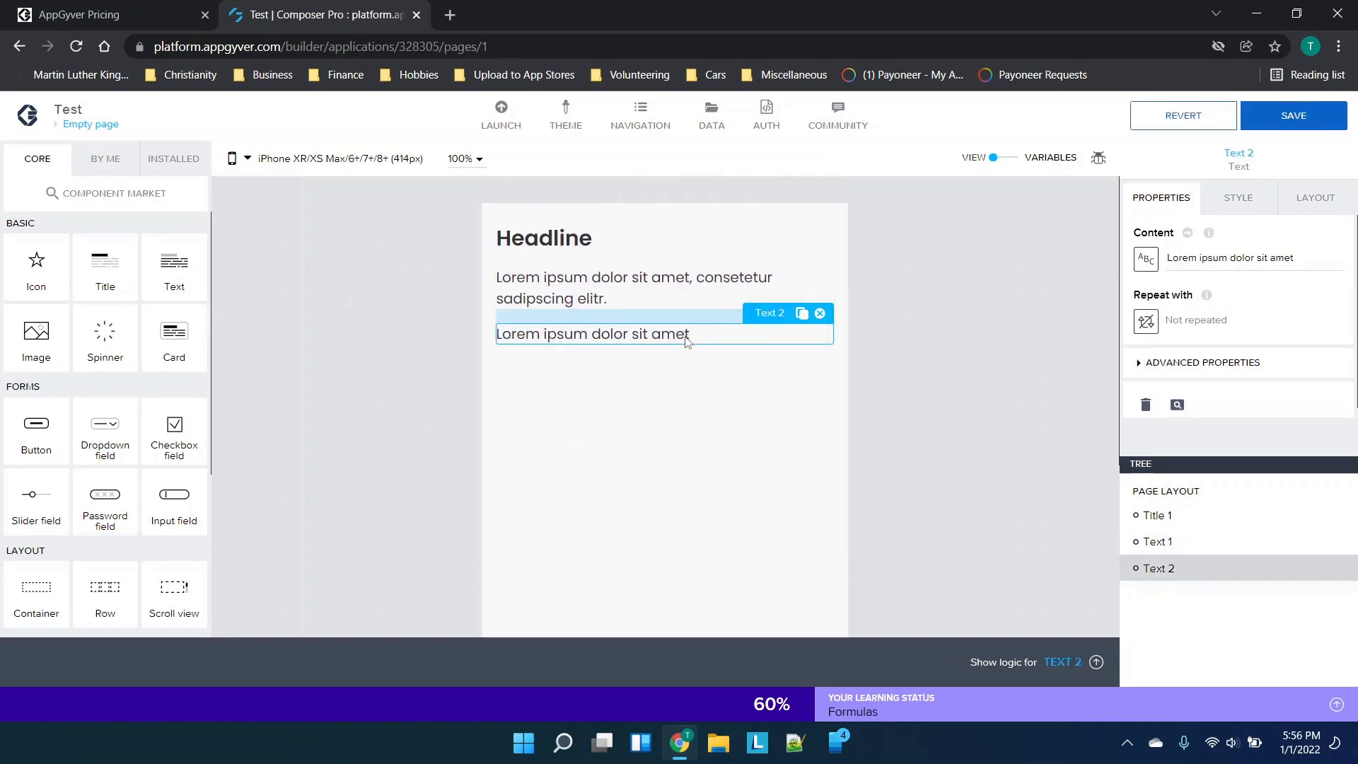
pyautogui.click(820, 313)
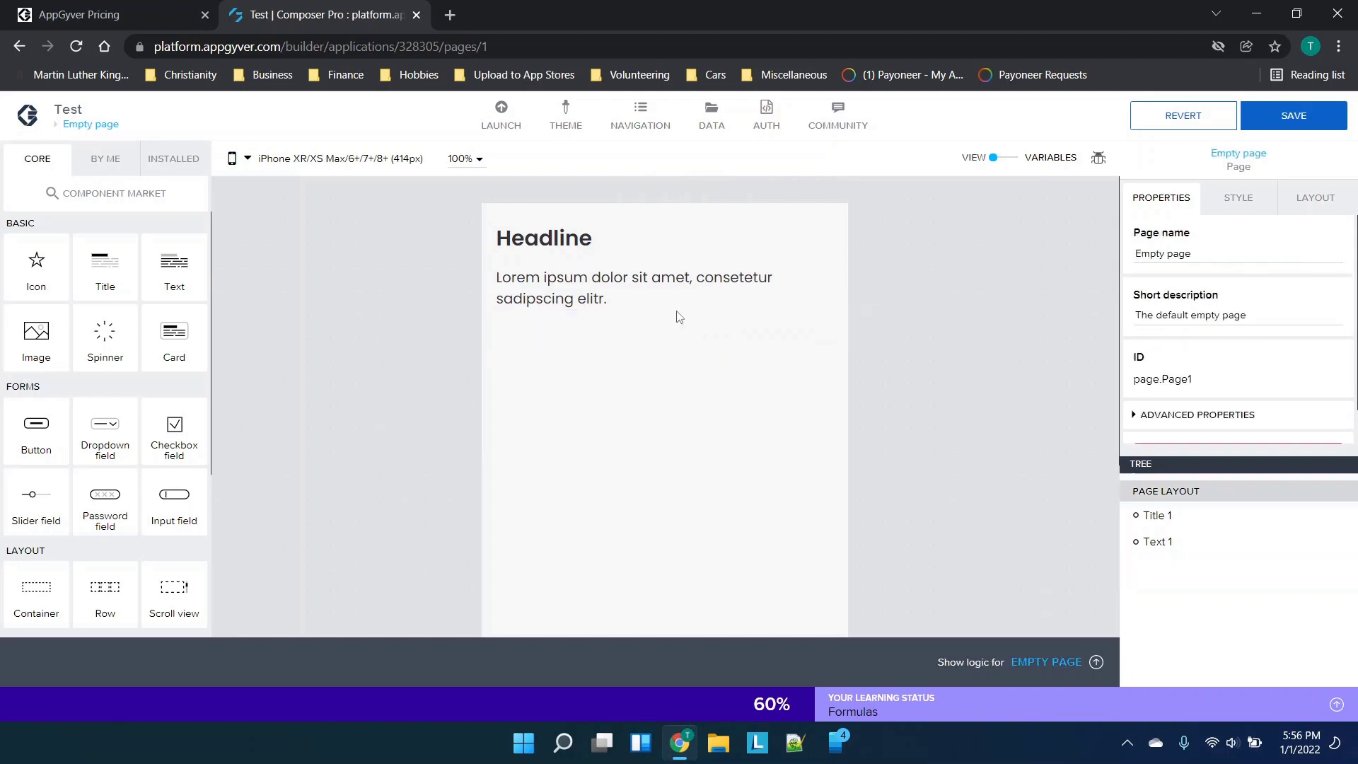
# Step: Delete the default Headline title and the Lorem ipsum paragraph from Empty page
pyautogui.click(589, 244)
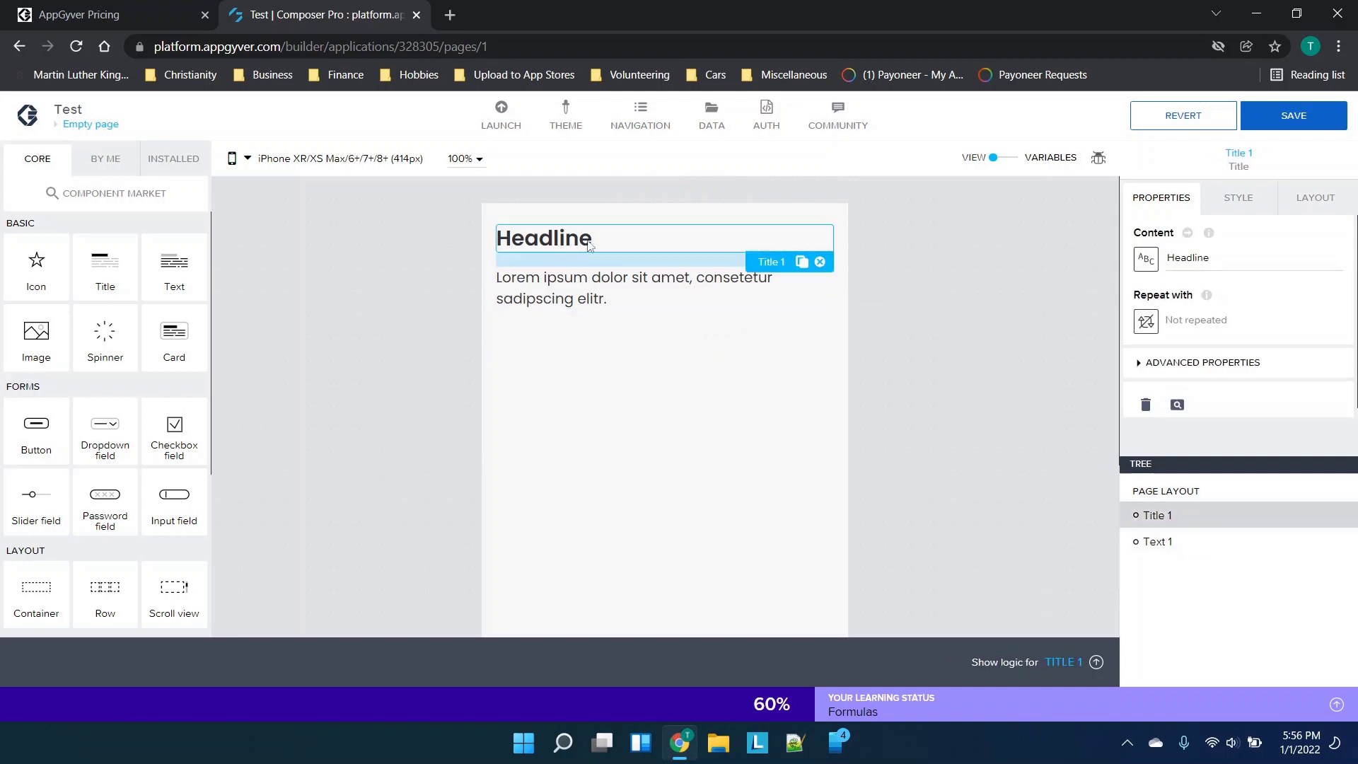
pyautogui.click(820, 262)
pyautogui.click(779, 237)
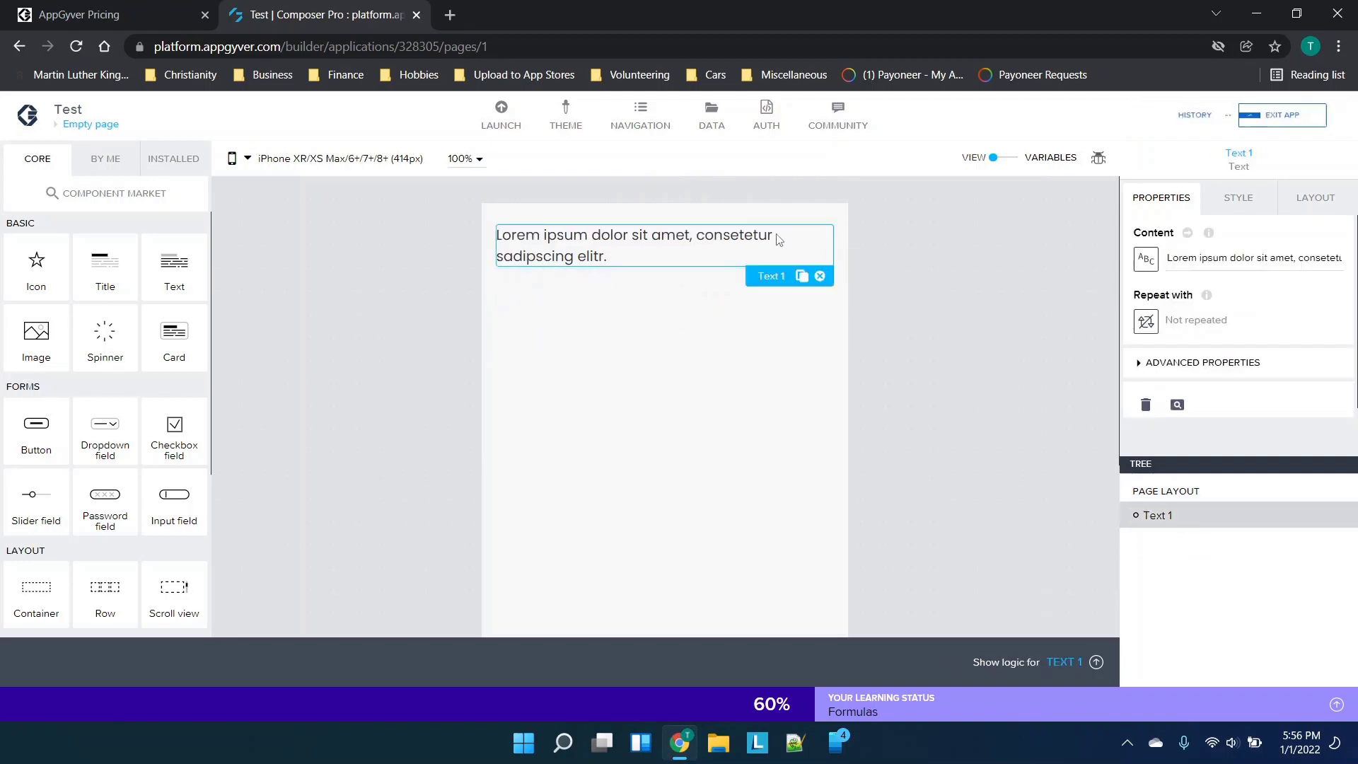
pyautogui.click(820, 277)
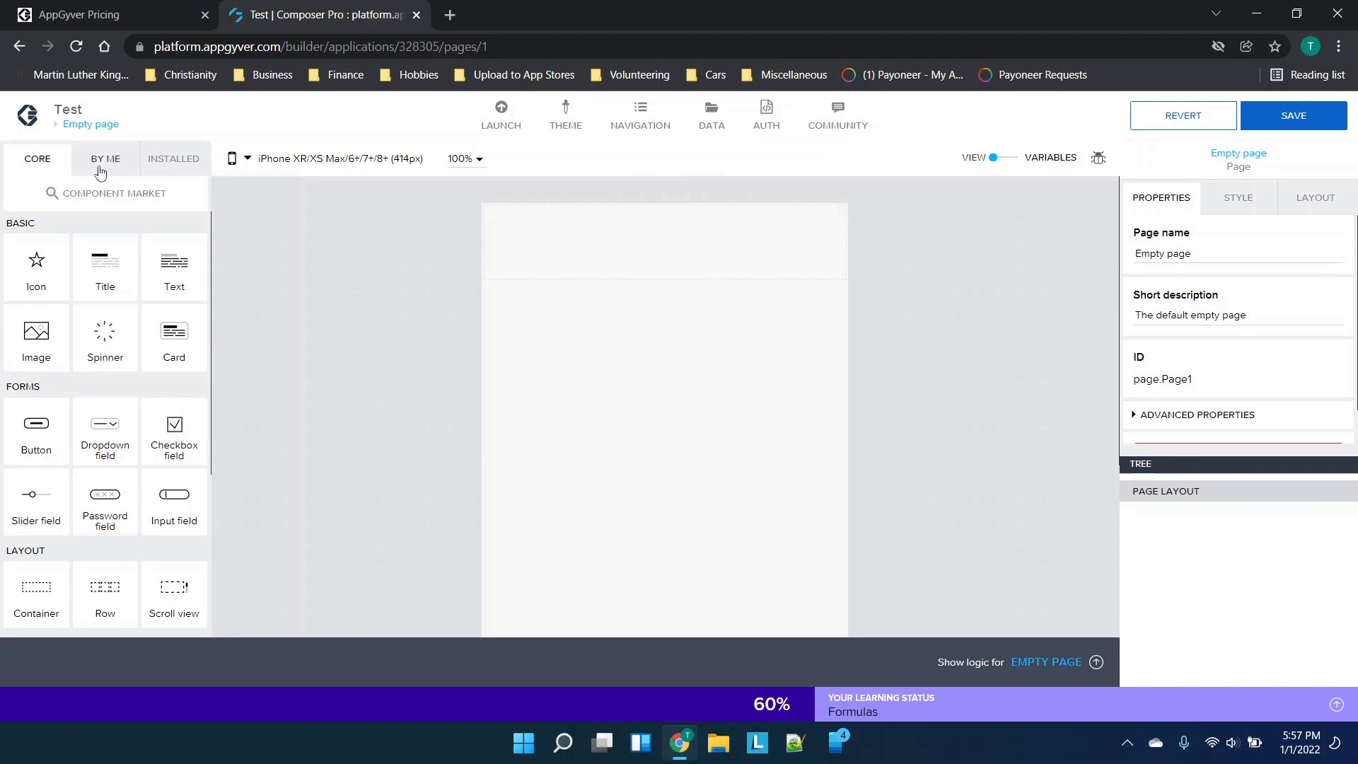
# Step: Browse the installed, self-made and core component collections available for building the page
pyautogui.click(169, 160)
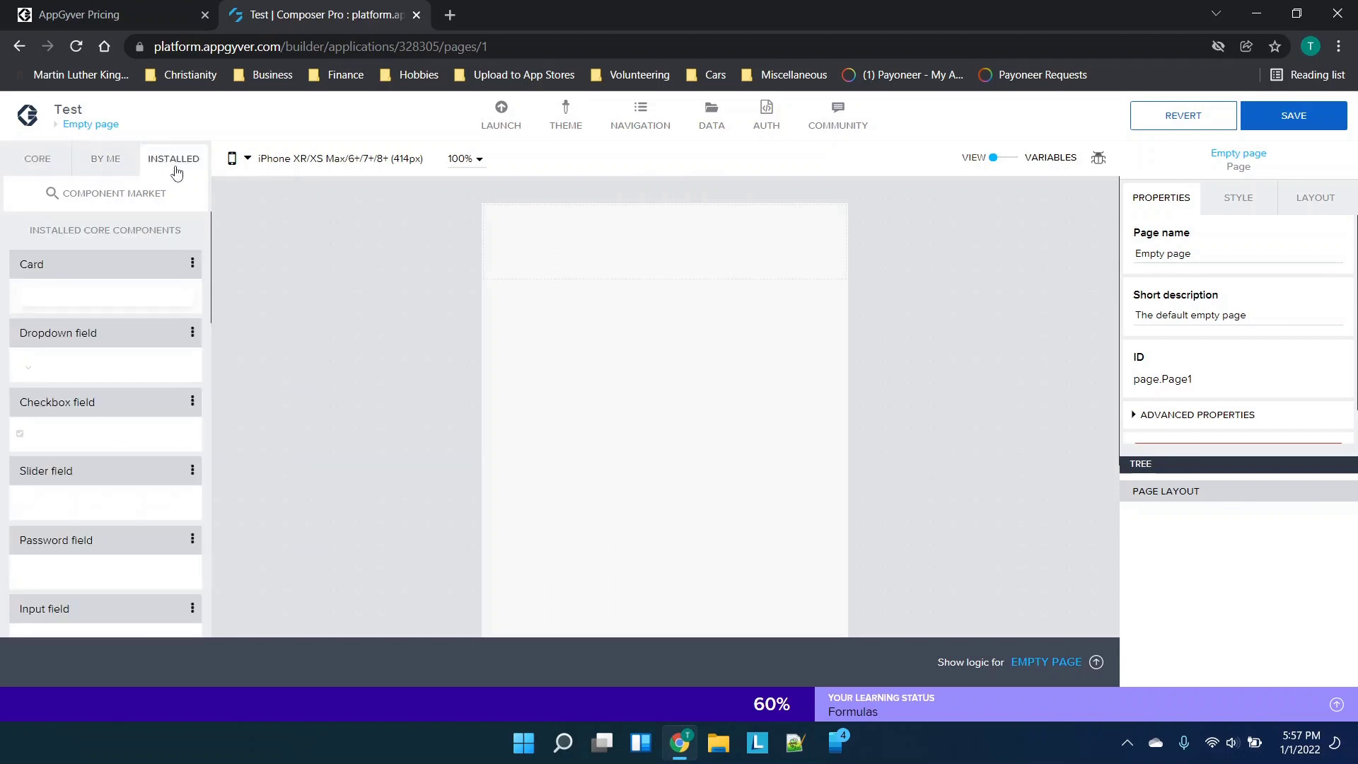
pyautogui.click(106, 160)
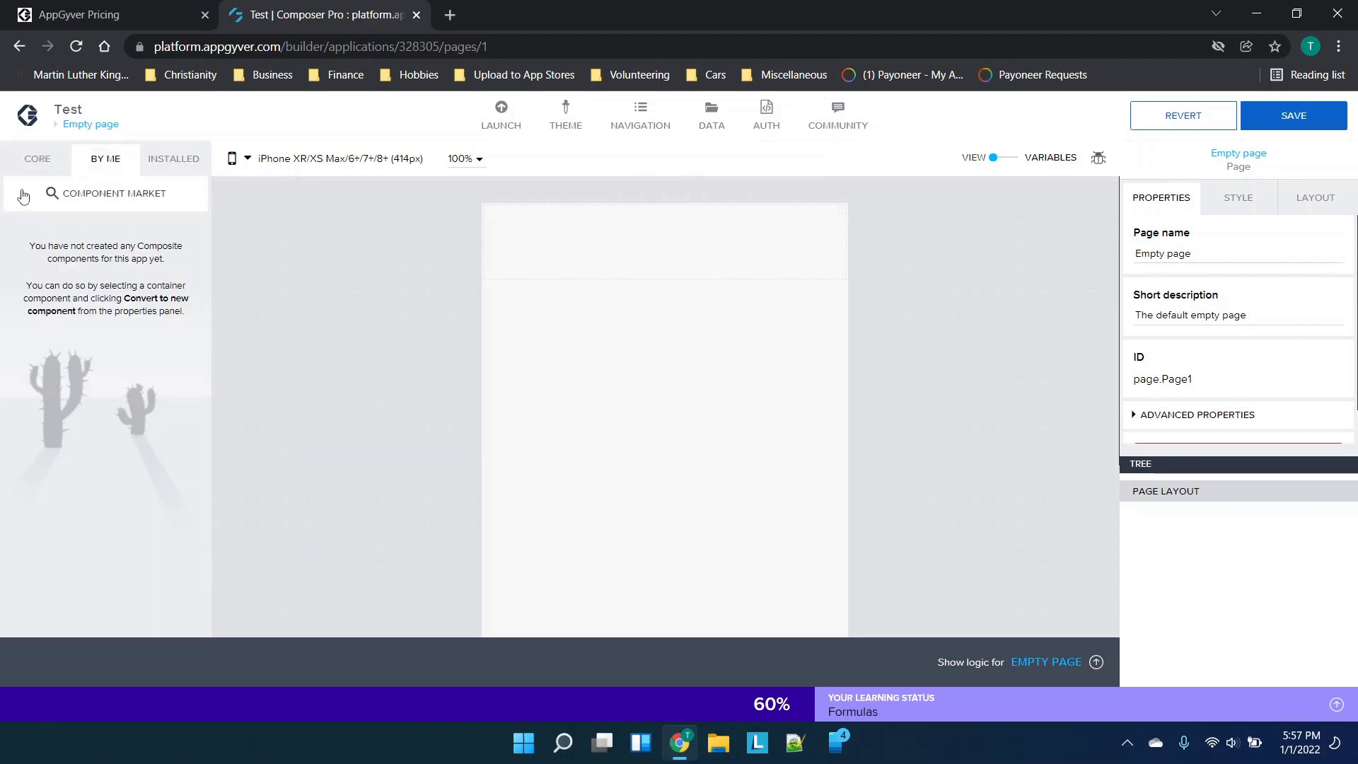
pyautogui.click(23, 165)
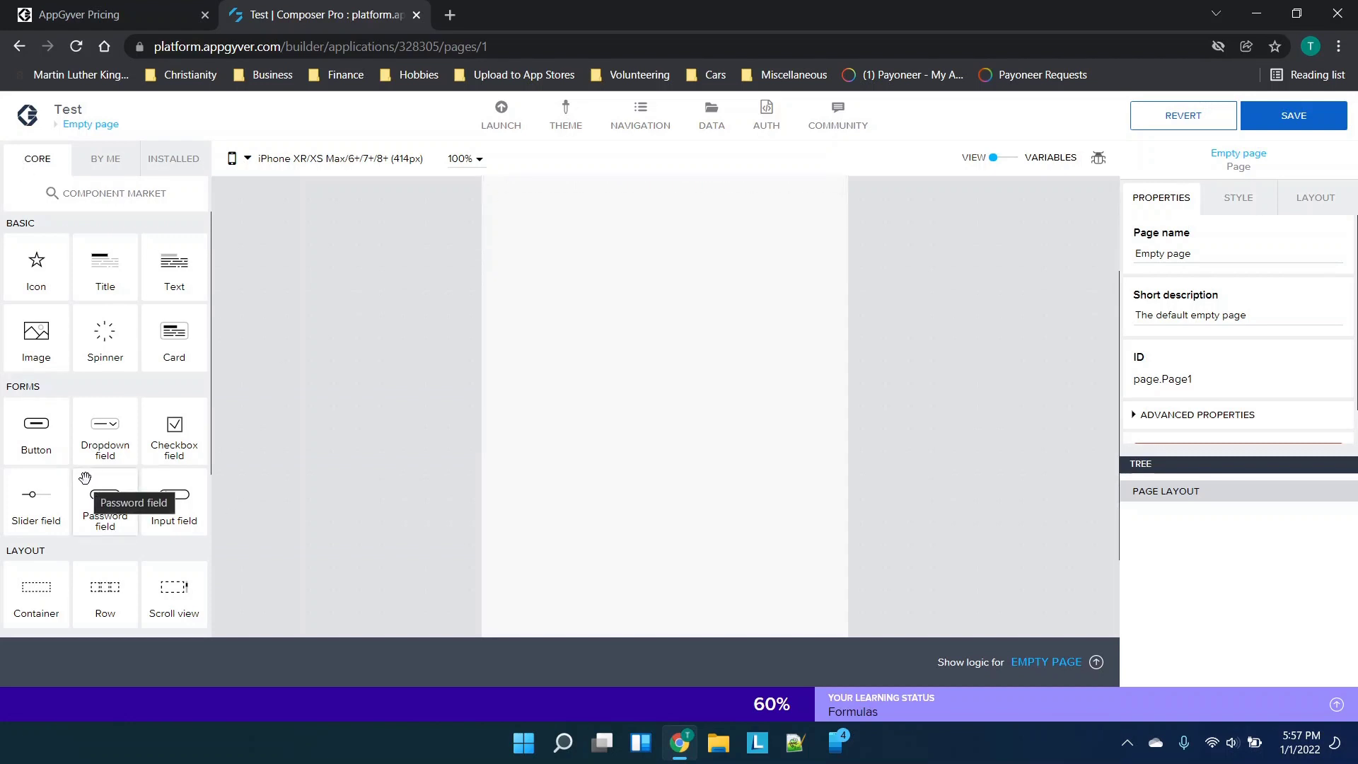
pyautogui.scroll(-3, 88, 478)
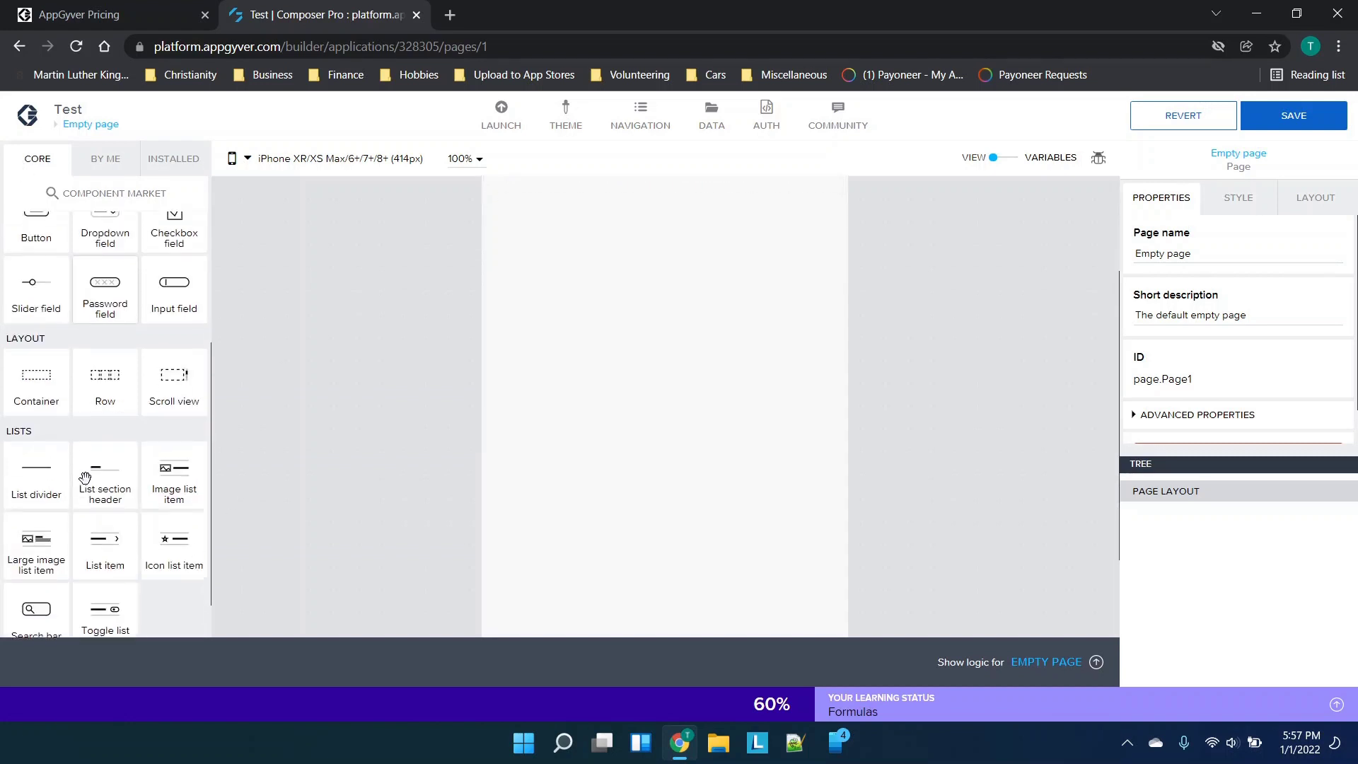
pyautogui.click(170, 160)
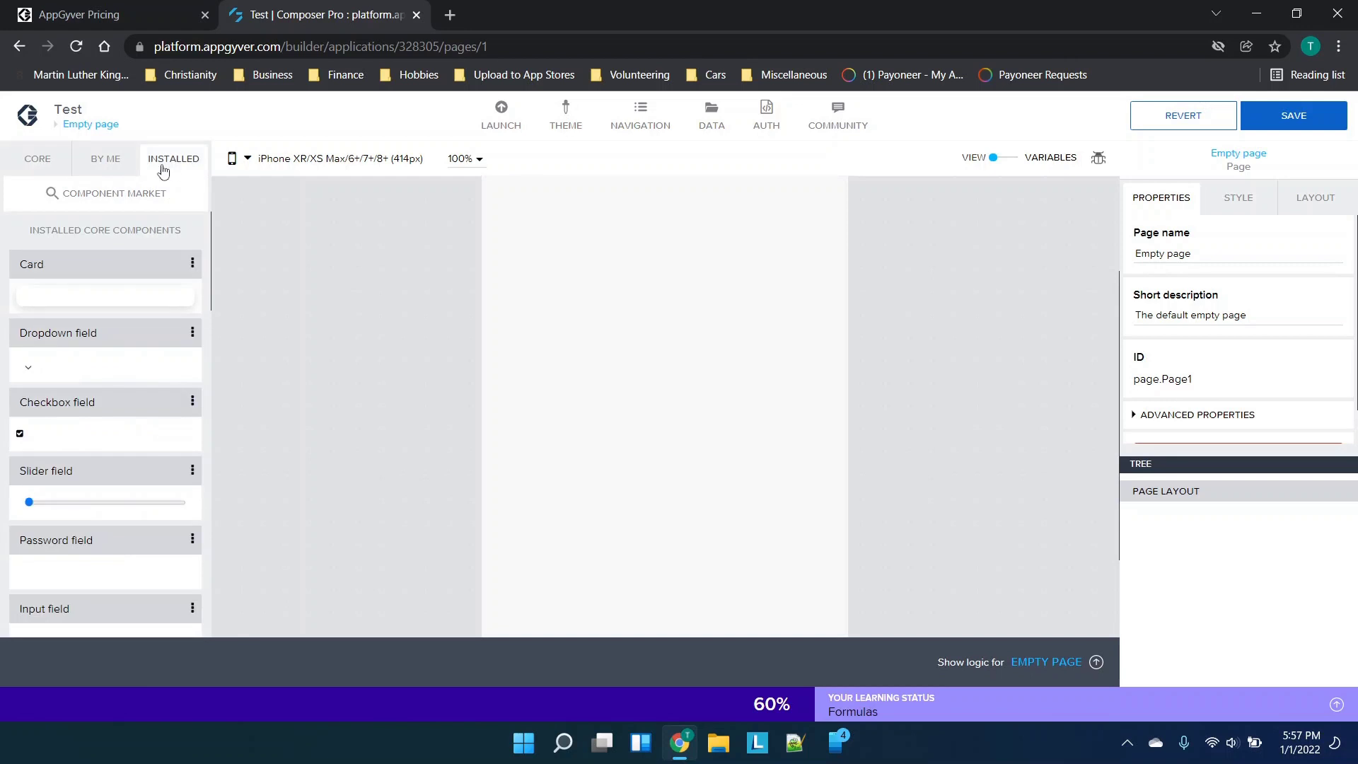
# Step: Search the component market for "web" and install the WebView component
pyautogui.click(111, 201)
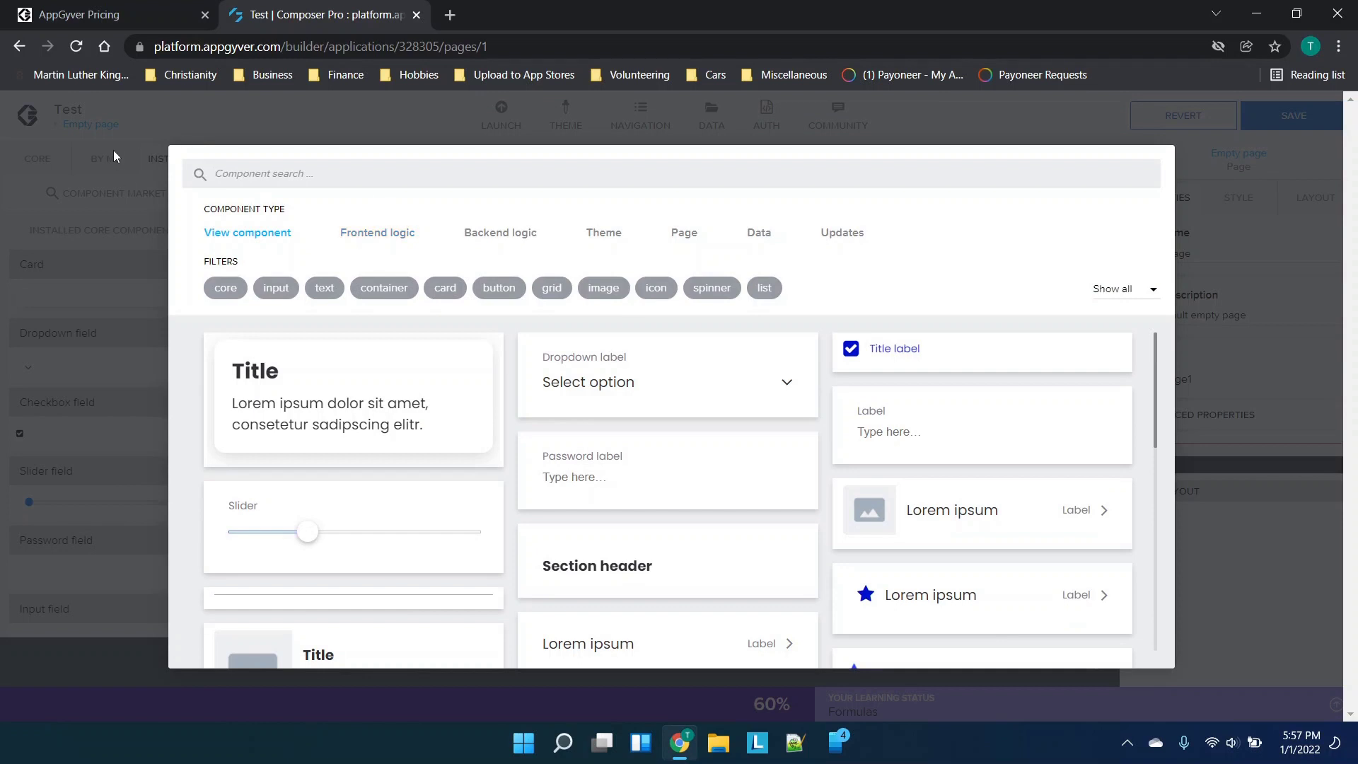
pyautogui.click(309, 183)
pyautogui.write('web')
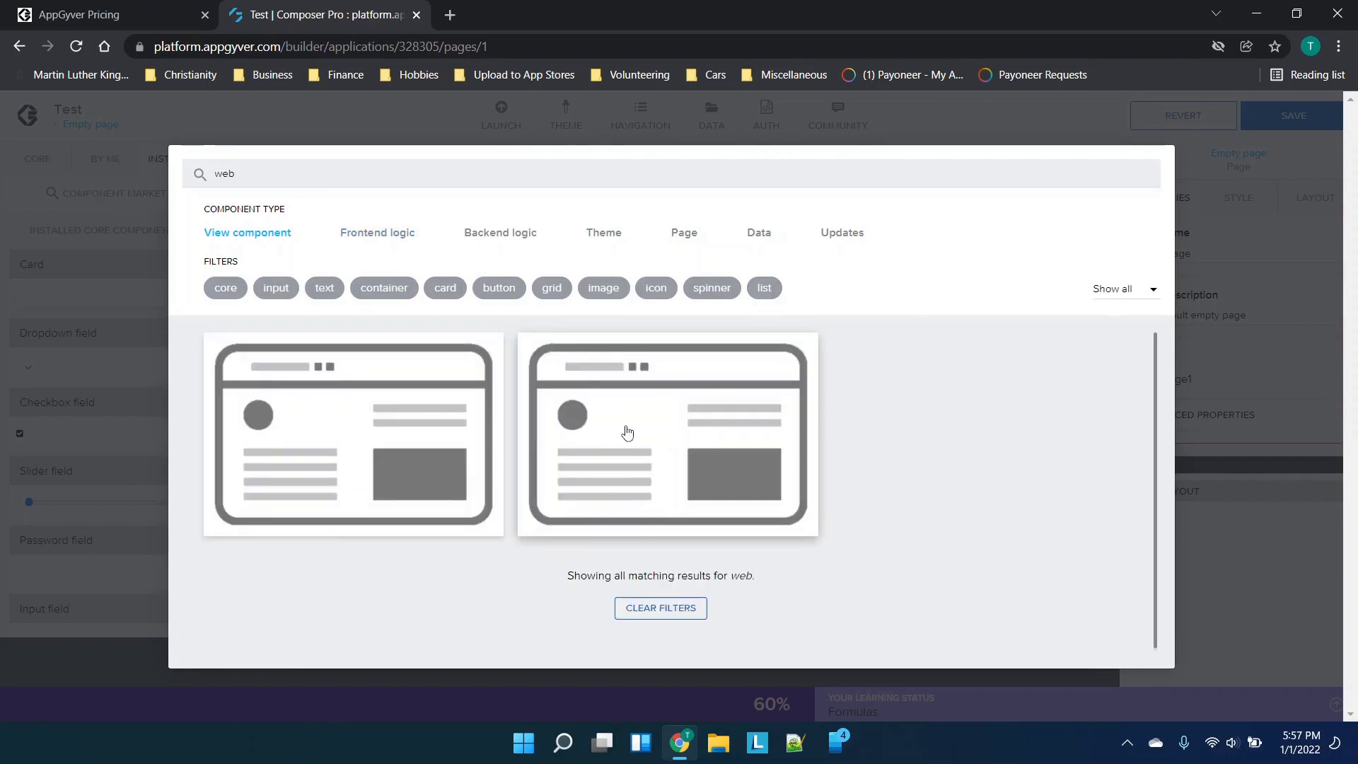
pyautogui.click(626, 432)
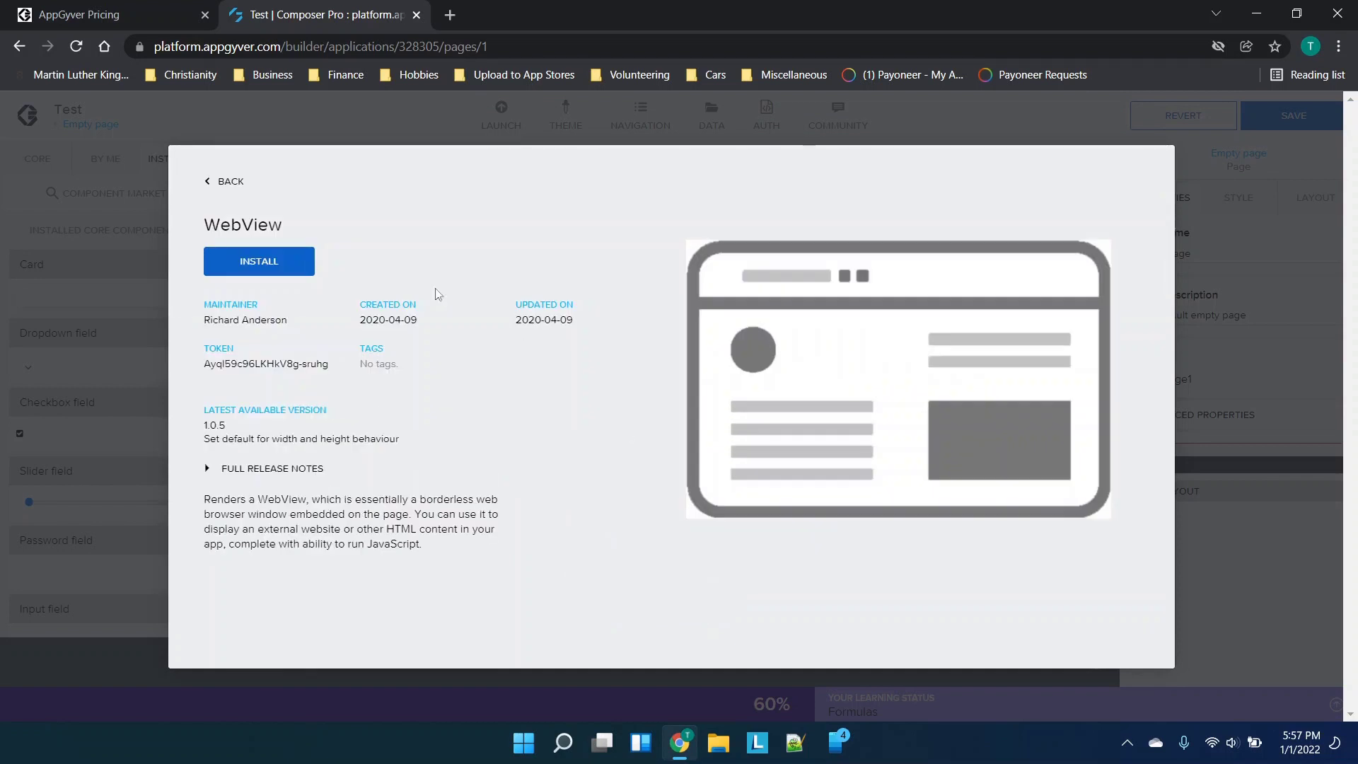
pyautogui.click(277, 258)
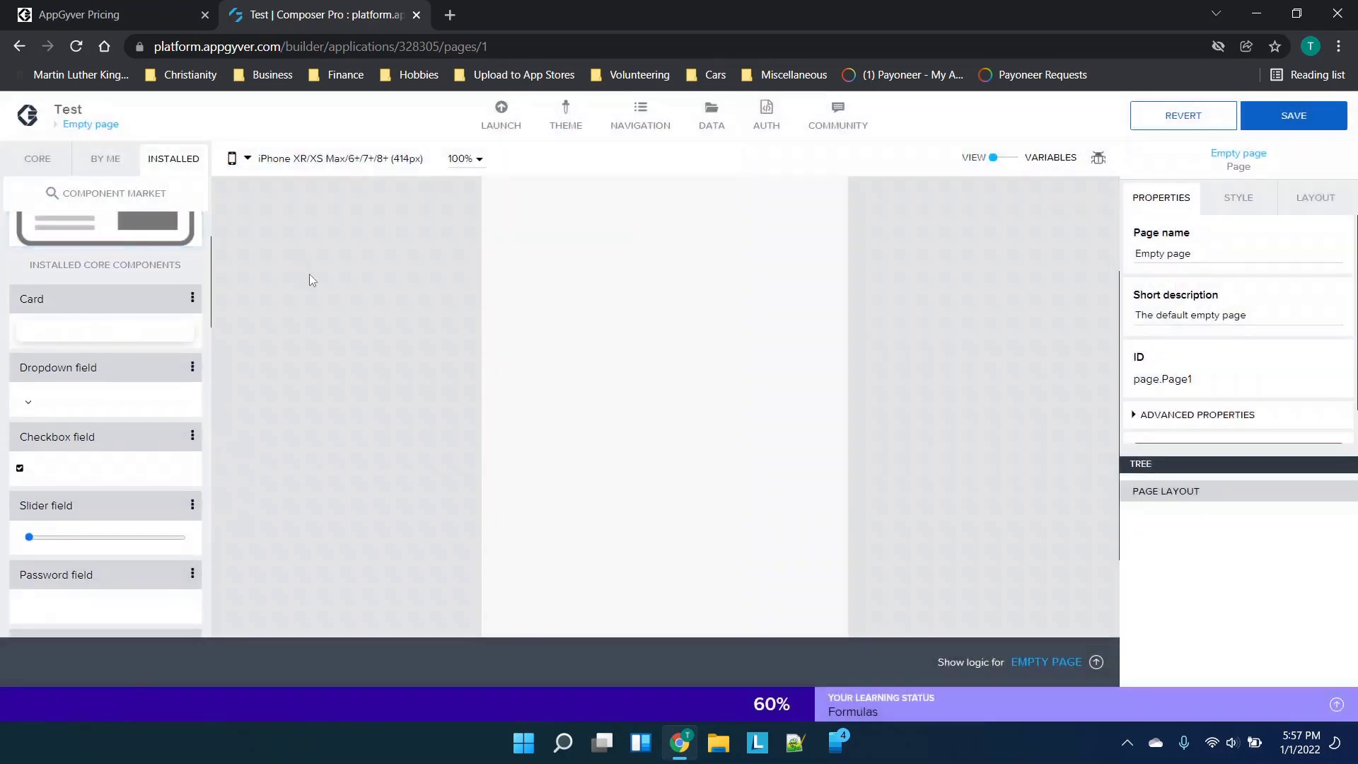
# Step: Try placing the WebView component on Empty page, check its style and layout settings, and remove it again
pyautogui.scroll(1, 115, 314)
pyautogui.moveTo(42, 282); pyautogui.dragTo(652, 337)
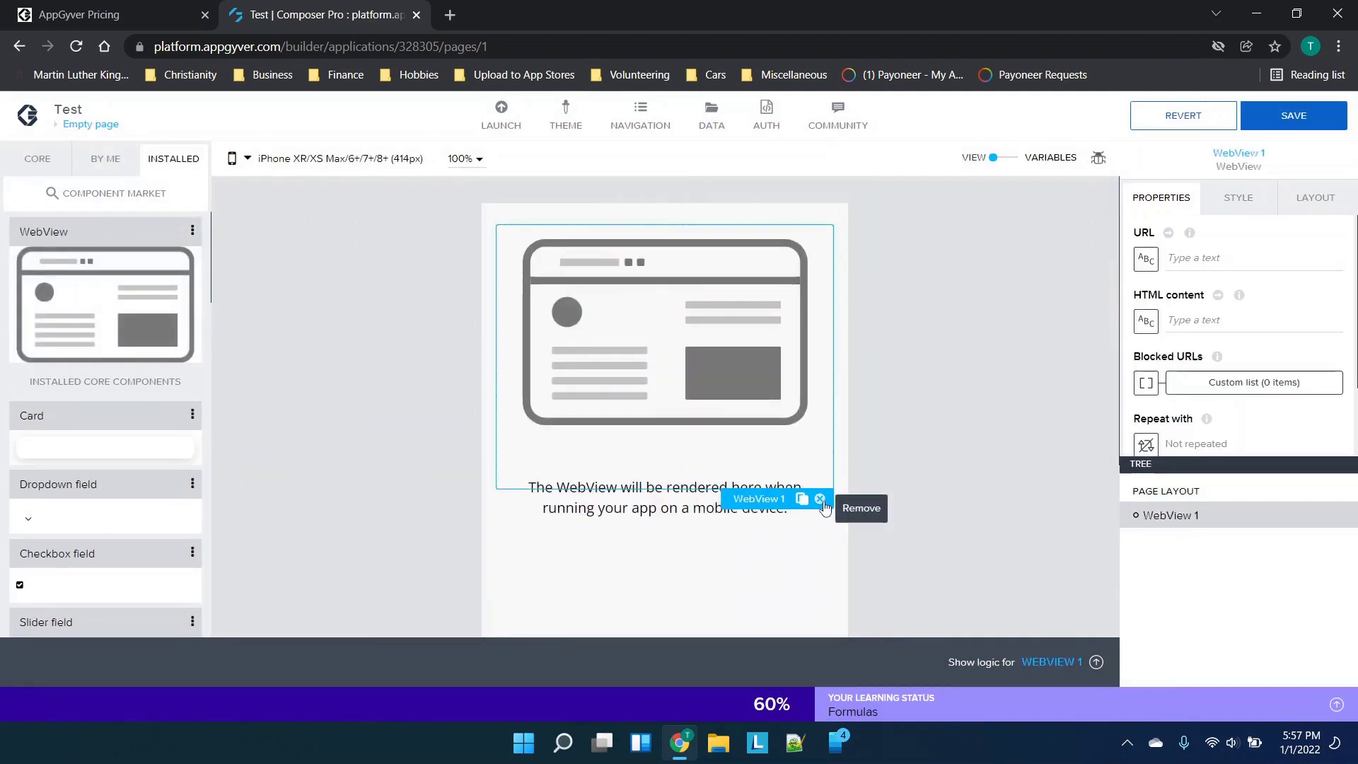
pyautogui.click(1208, 257)
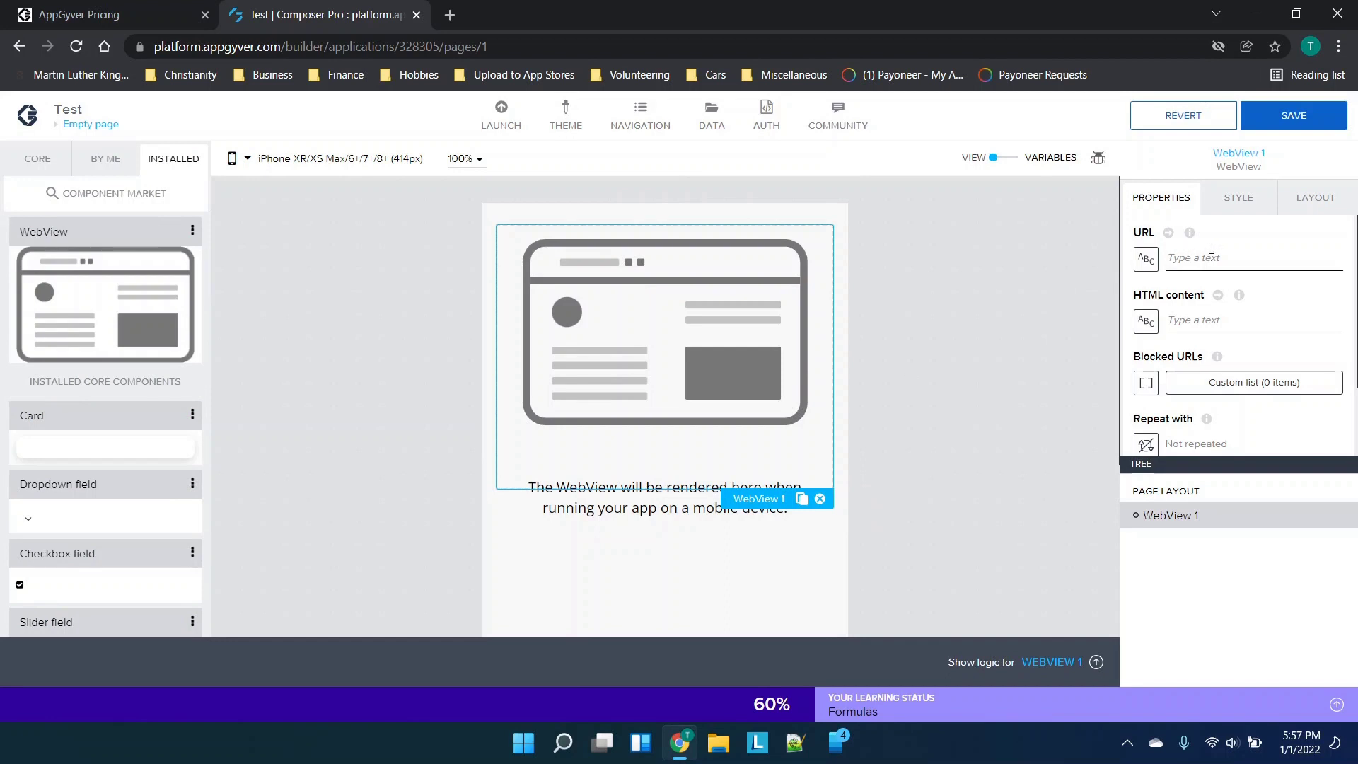
pyautogui.click(1239, 197)
pyautogui.click(1316, 197)
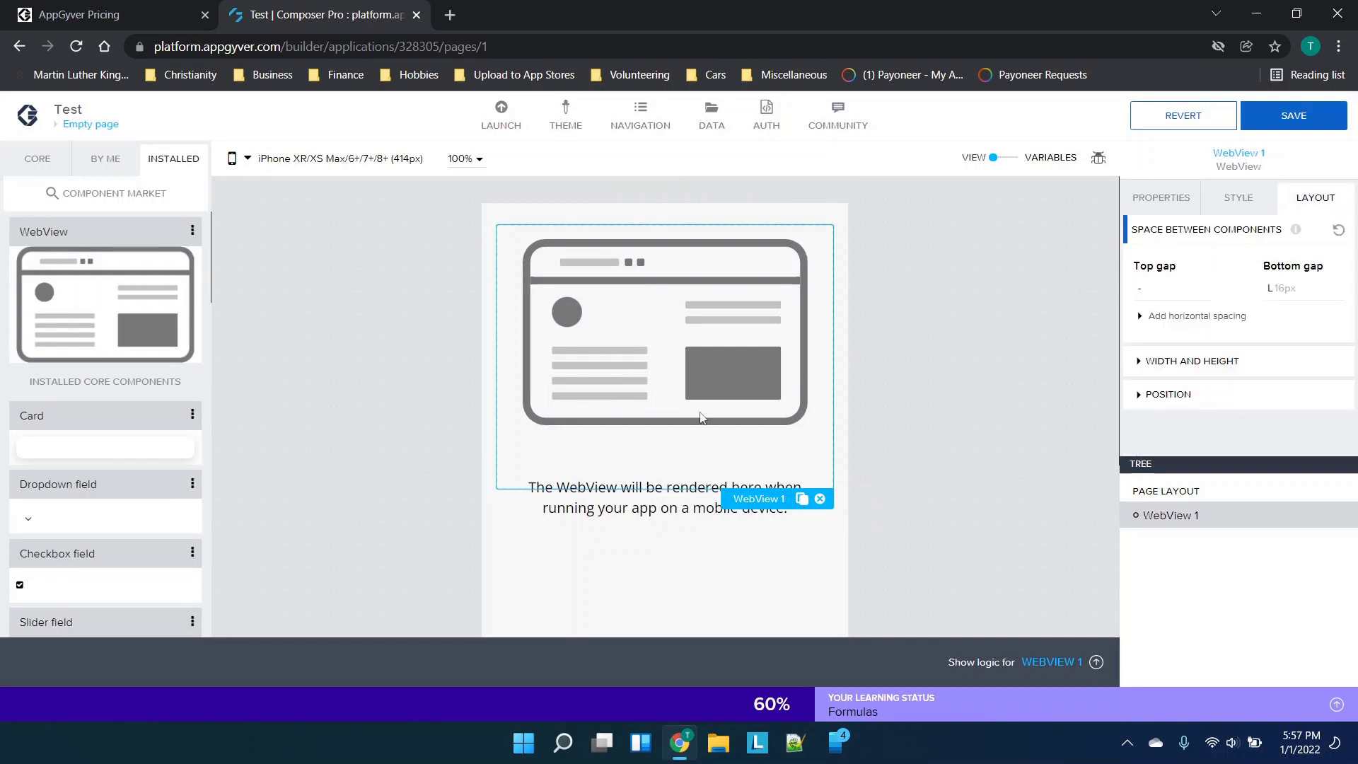
pyautogui.click(820, 498)
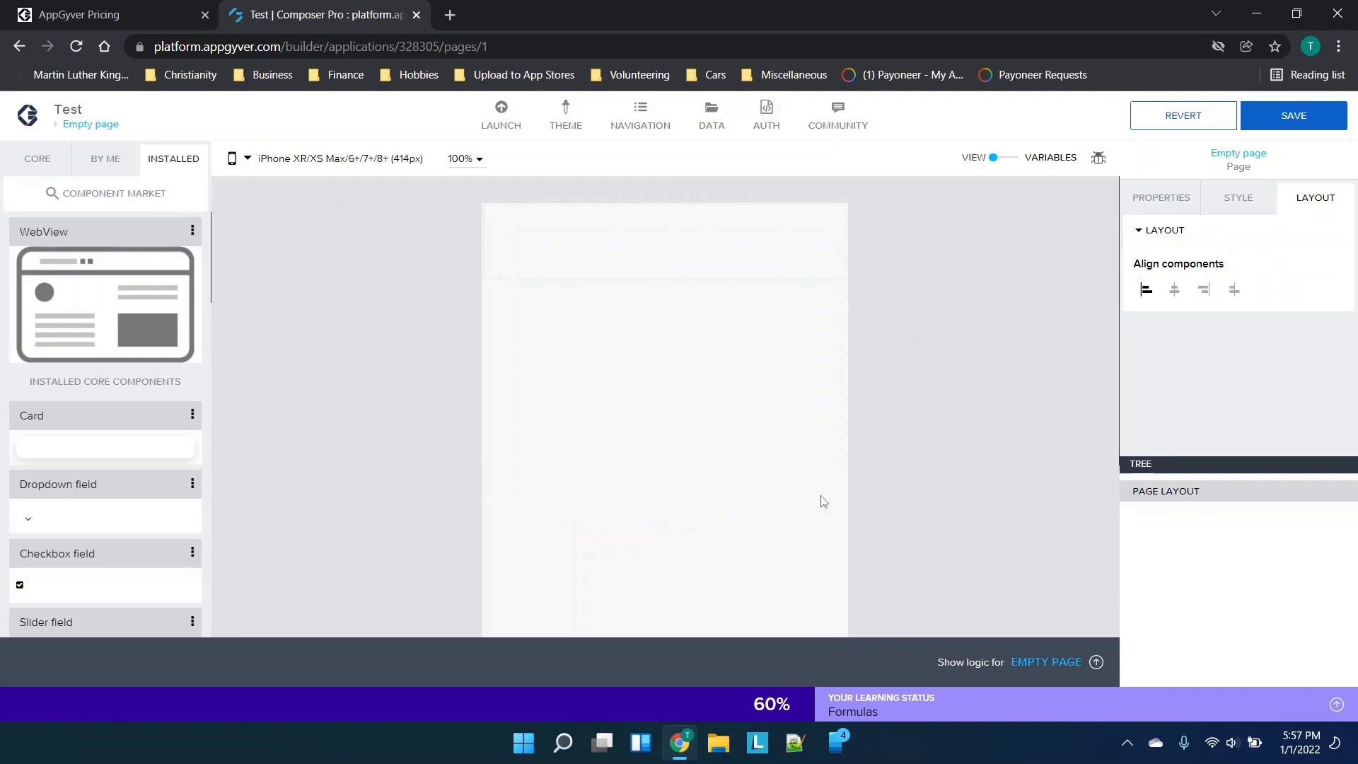
# Step: Add a Title component from the core collection at the top of the blank Empty page
pyautogui.click(41, 181)
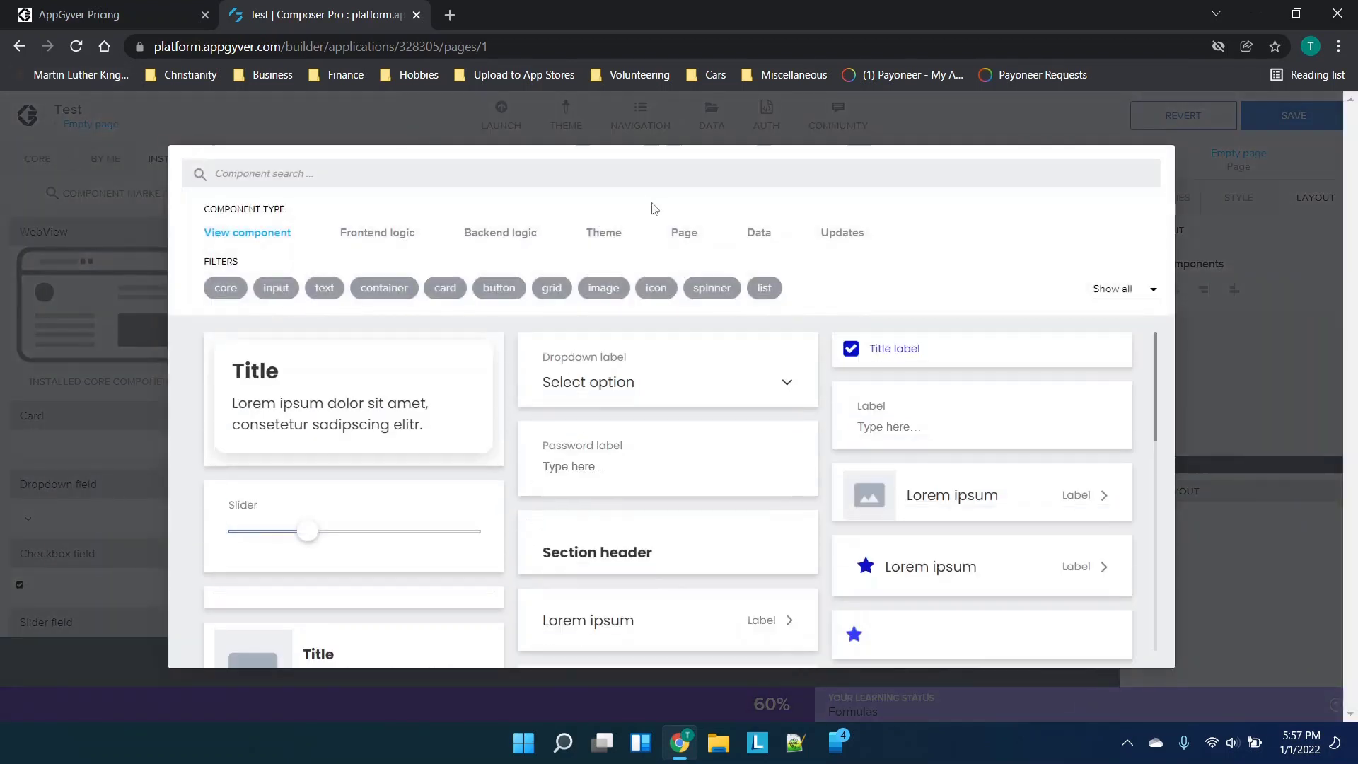
pyautogui.click(458, 128)
pyautogui.click(35, 168)
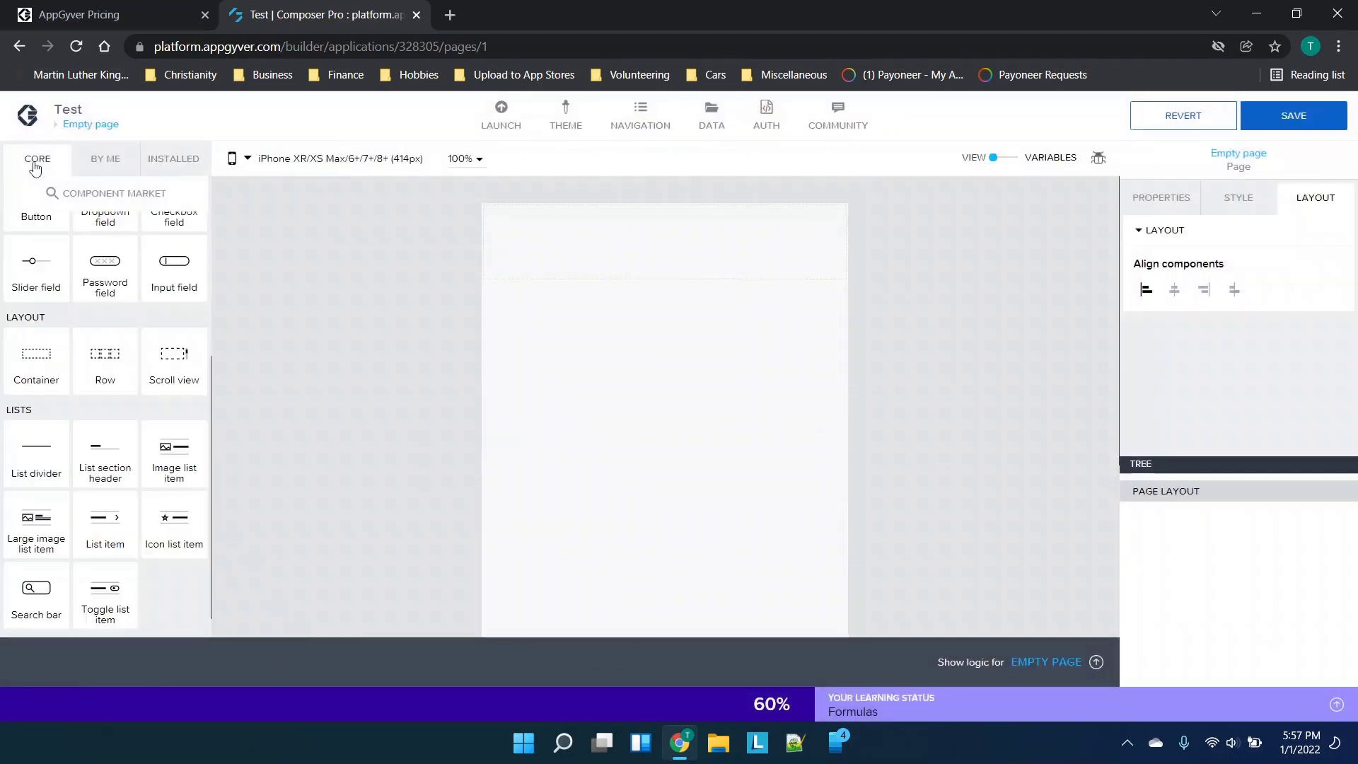
pyautogui.scroll(3, 113, 464)
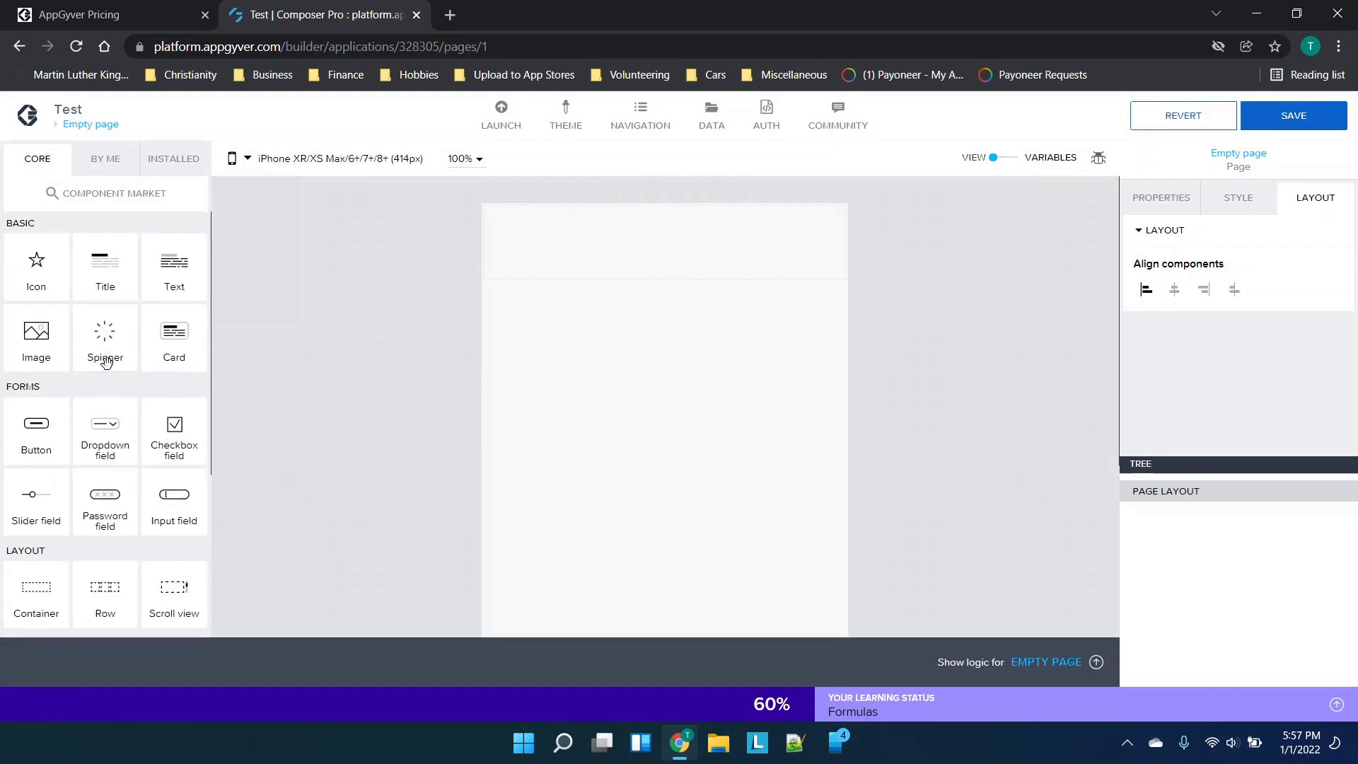
pyautogui.scroll(-1, 114, 285)
pyautogui.scroll(1, 110, 283)
pyautogui.moveTo(106, 265); pyautogui.dragTo(646, 256)
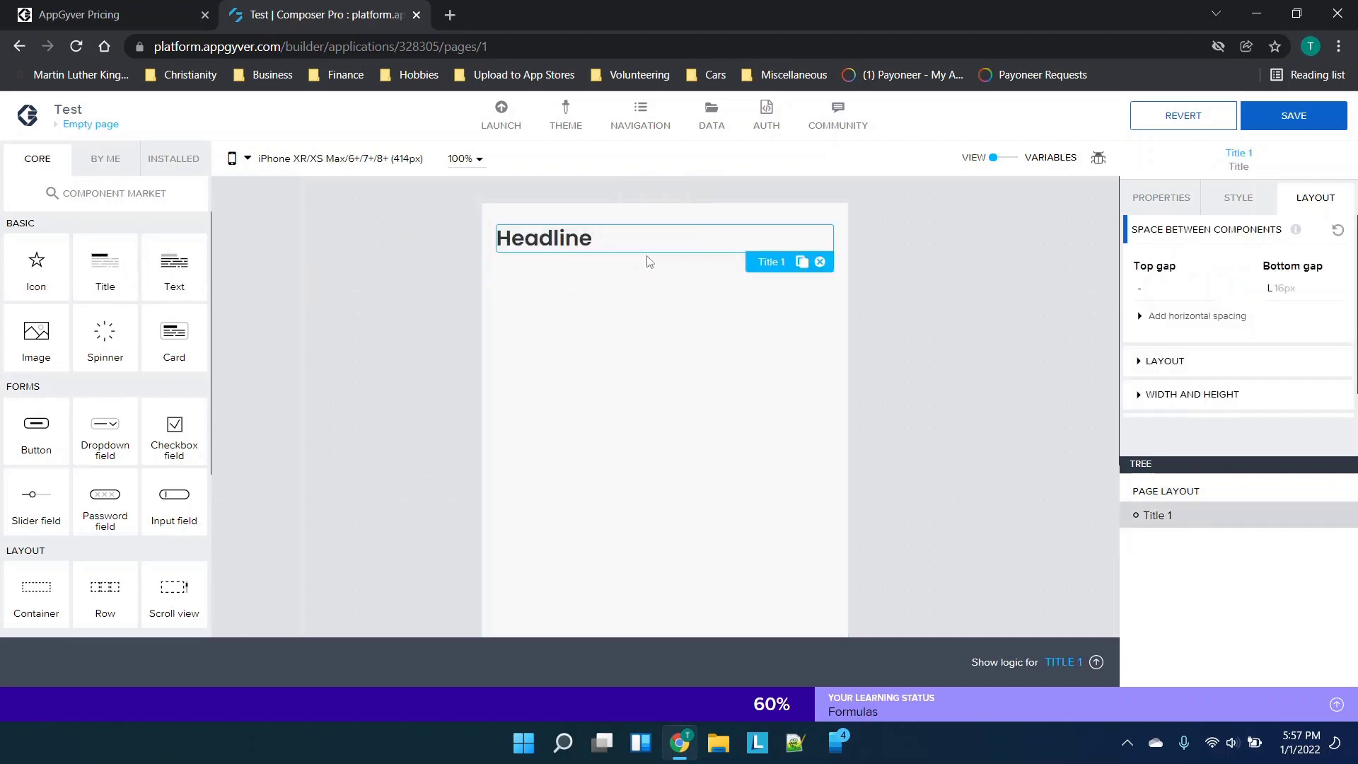
# Step: Check the style classes and content properties available for the new title
pyautogui.click(1235, 201)
pyautogui.scroll(-5, 1159, 305)
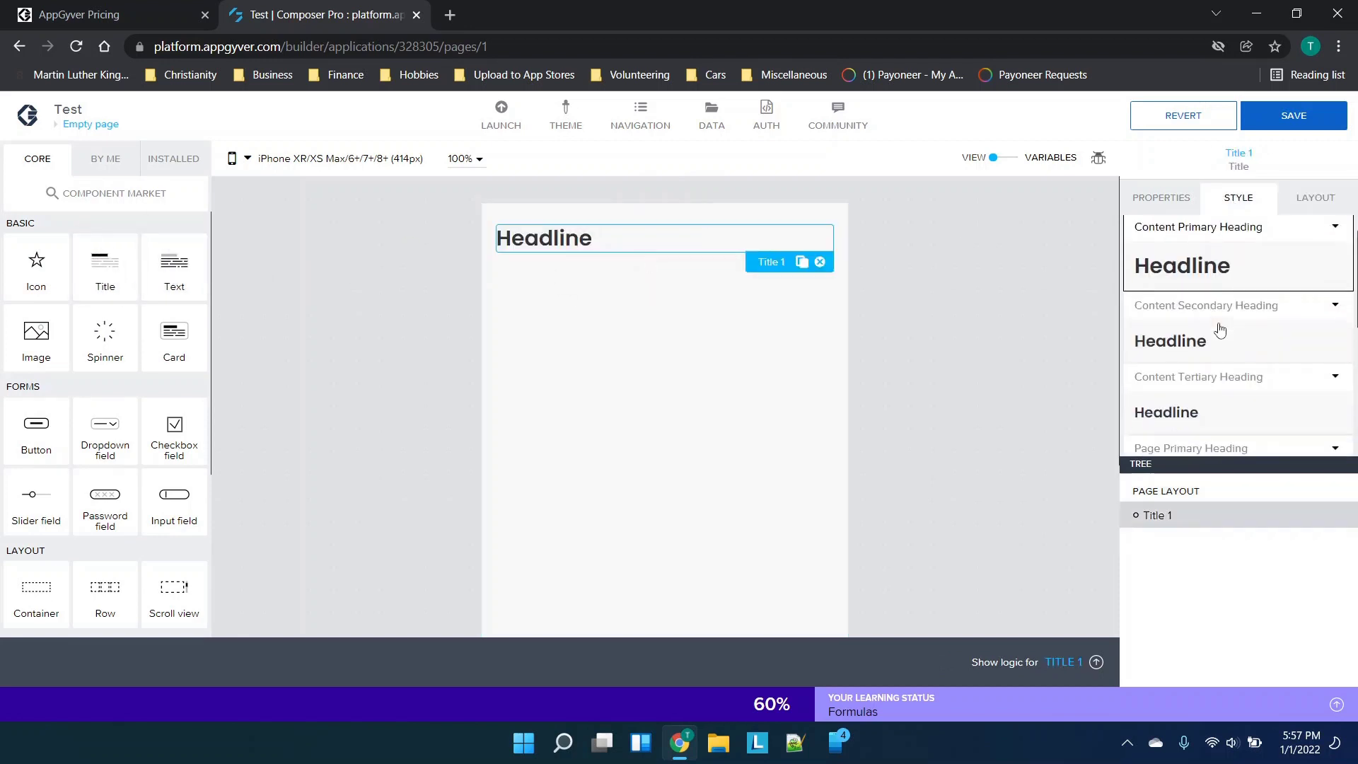
pyautogui.click(1150, 203)
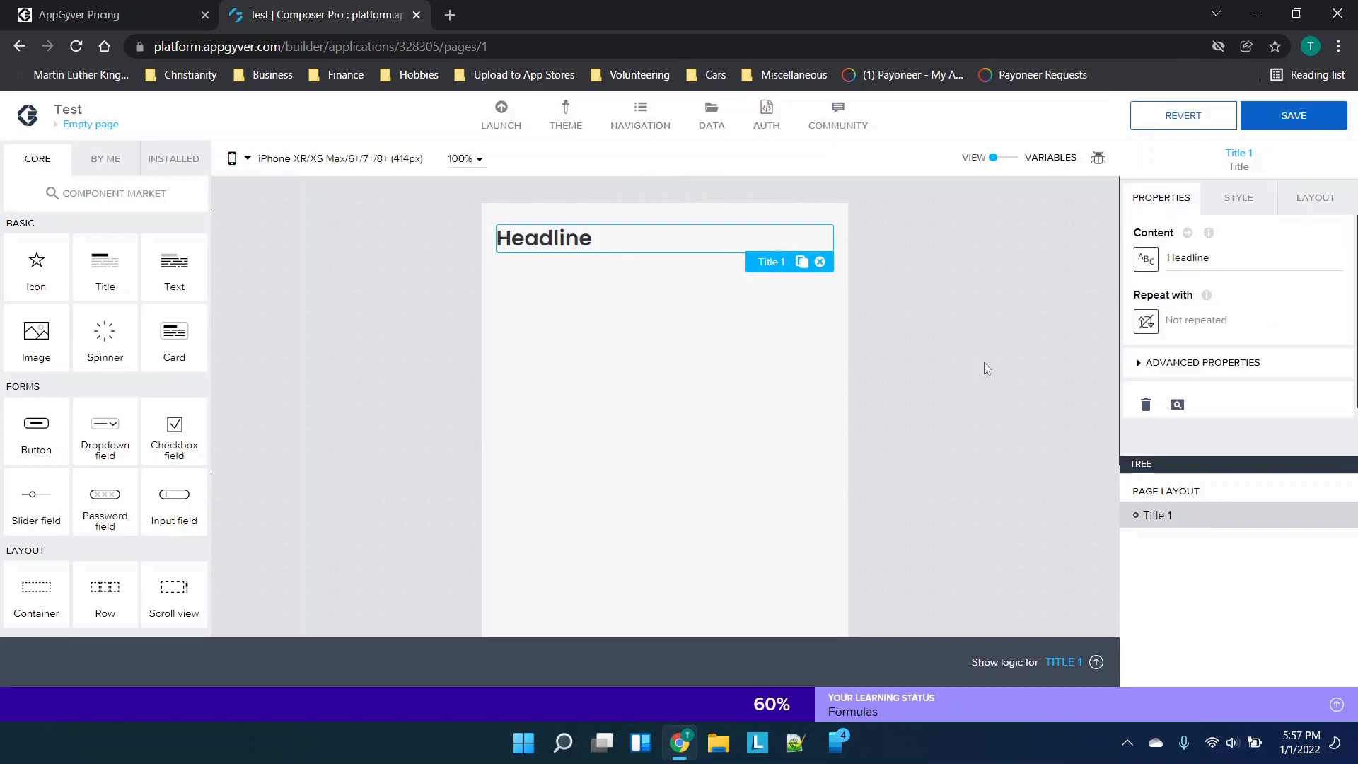
# Step: Add a Search bar below the title and two Large image list items beneath it
pyautogui.scroll(-3, 49, 361)
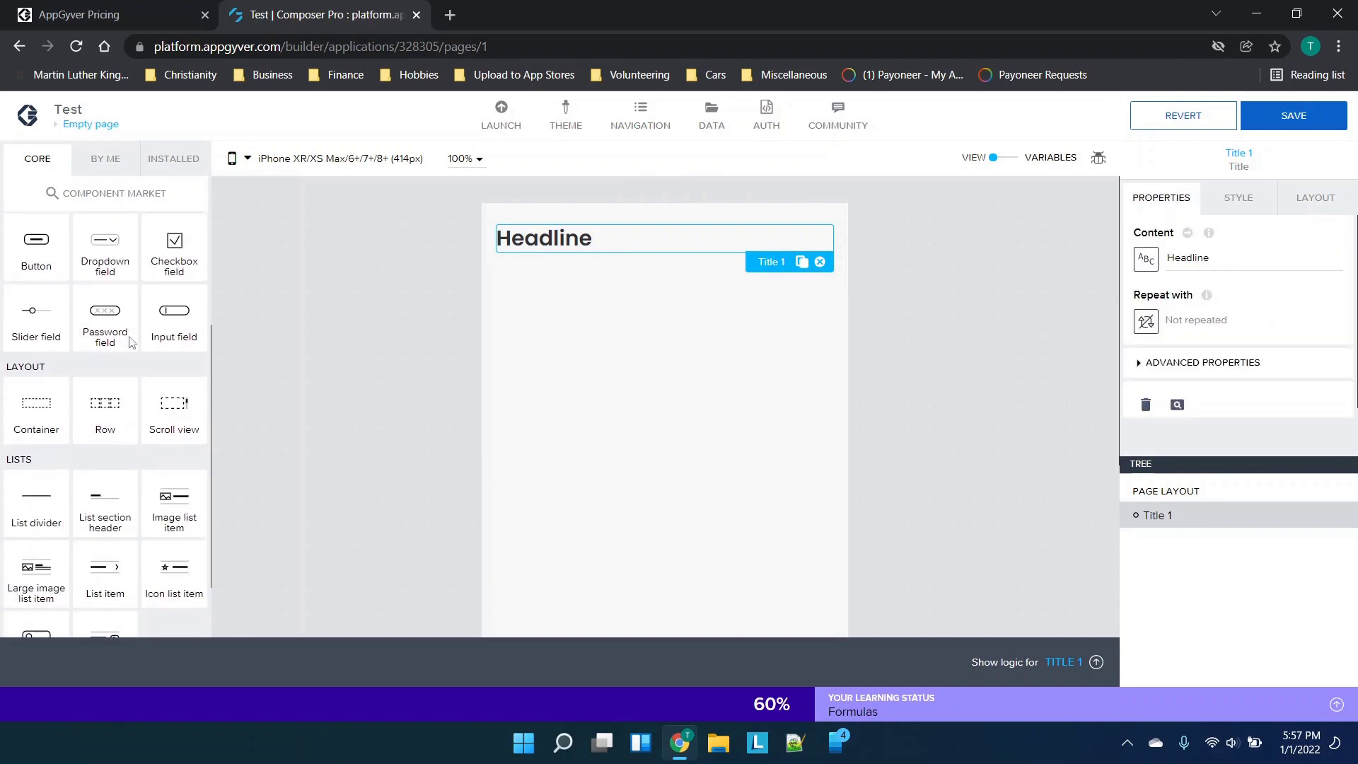
pyautogui.scroll(-2, 79, 551)
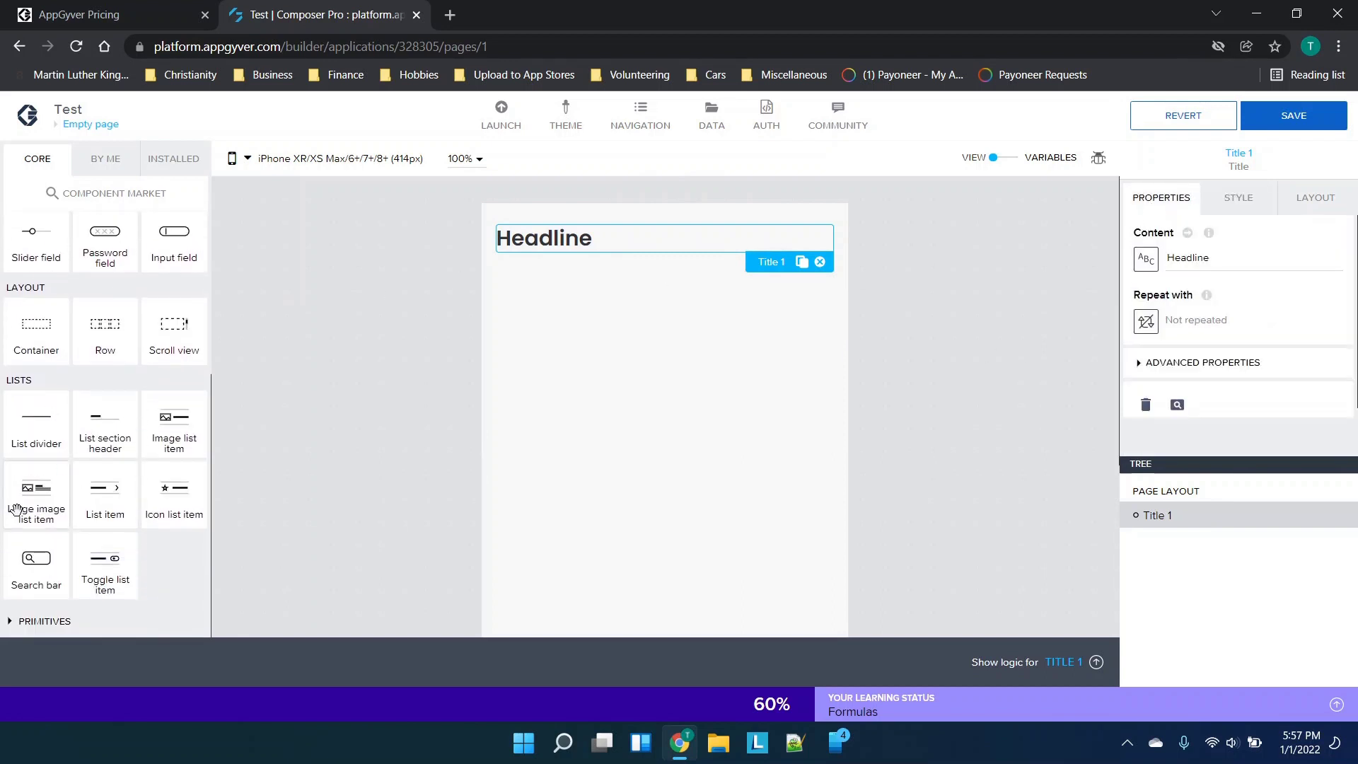
pyautogui.moveTo(39, 577); pyautogui.dragTo(634, 353)
pyautogui.scroll(1, 85, 498)
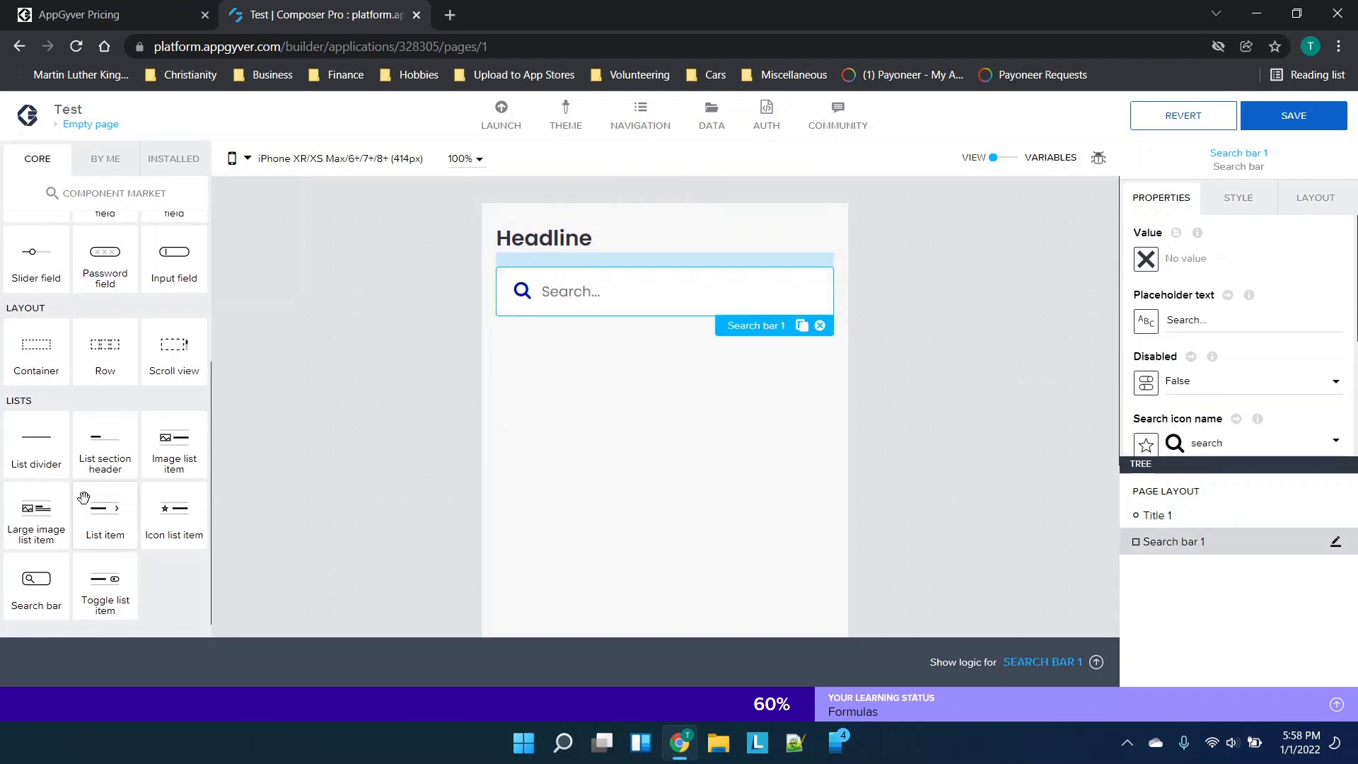
pyautogui.moveTo(36, 527); pyautogui.dragTo(605, 477)
# Step: Add a Button component below the second large image list item, and return to the page's own selection
pyautogui.scroll(3, 120, 412)
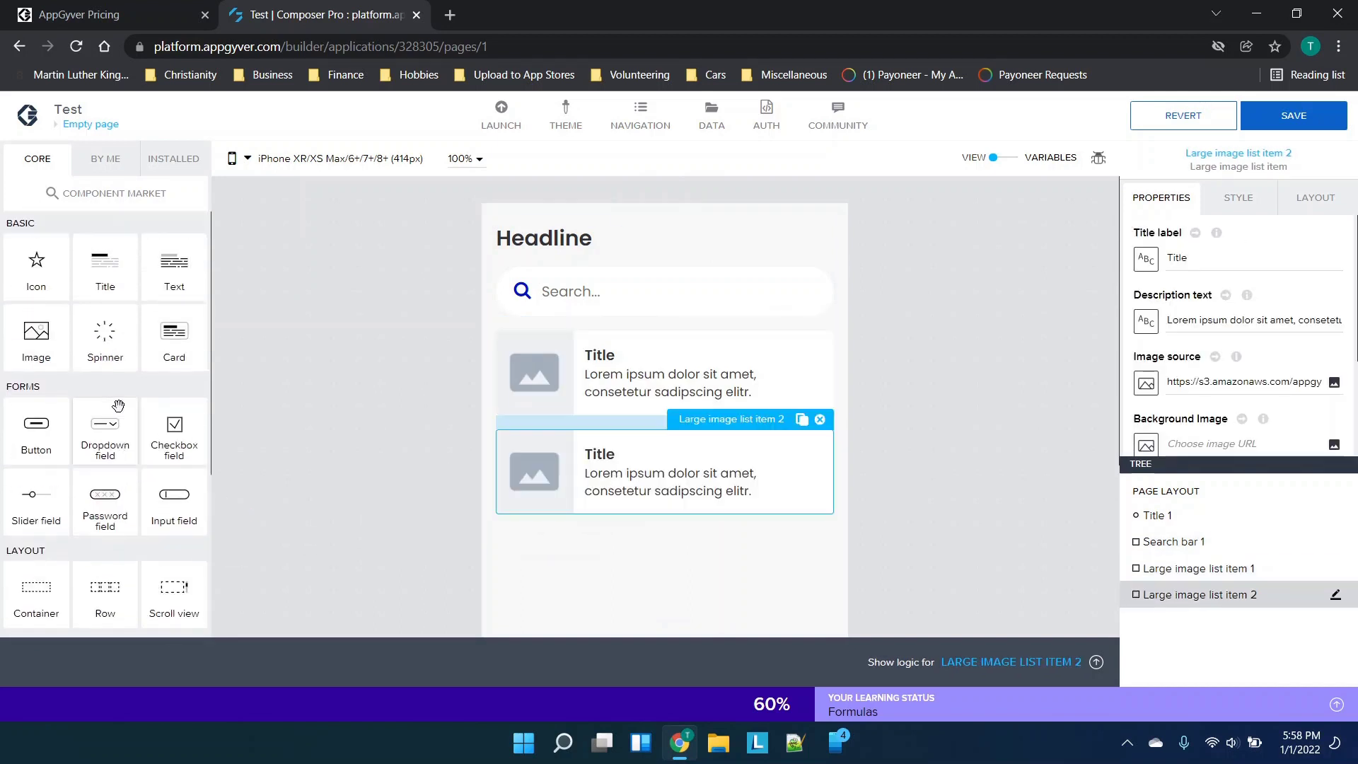
pyautogui.scroll(-1, 118, 405)
pyautogui.moveTo(40, 398); pyautogui.dragTo(748, 495)
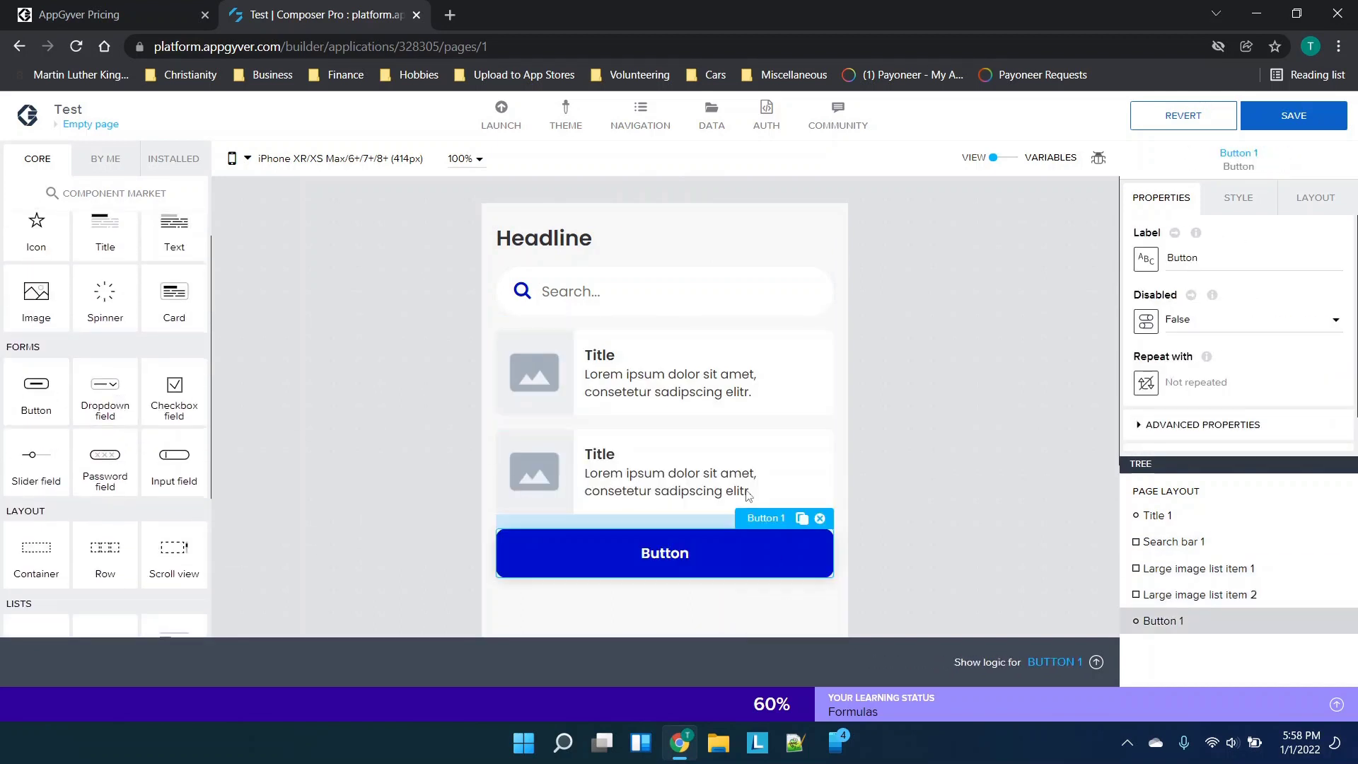
pyautogui.scroll(-1, 877, 414)
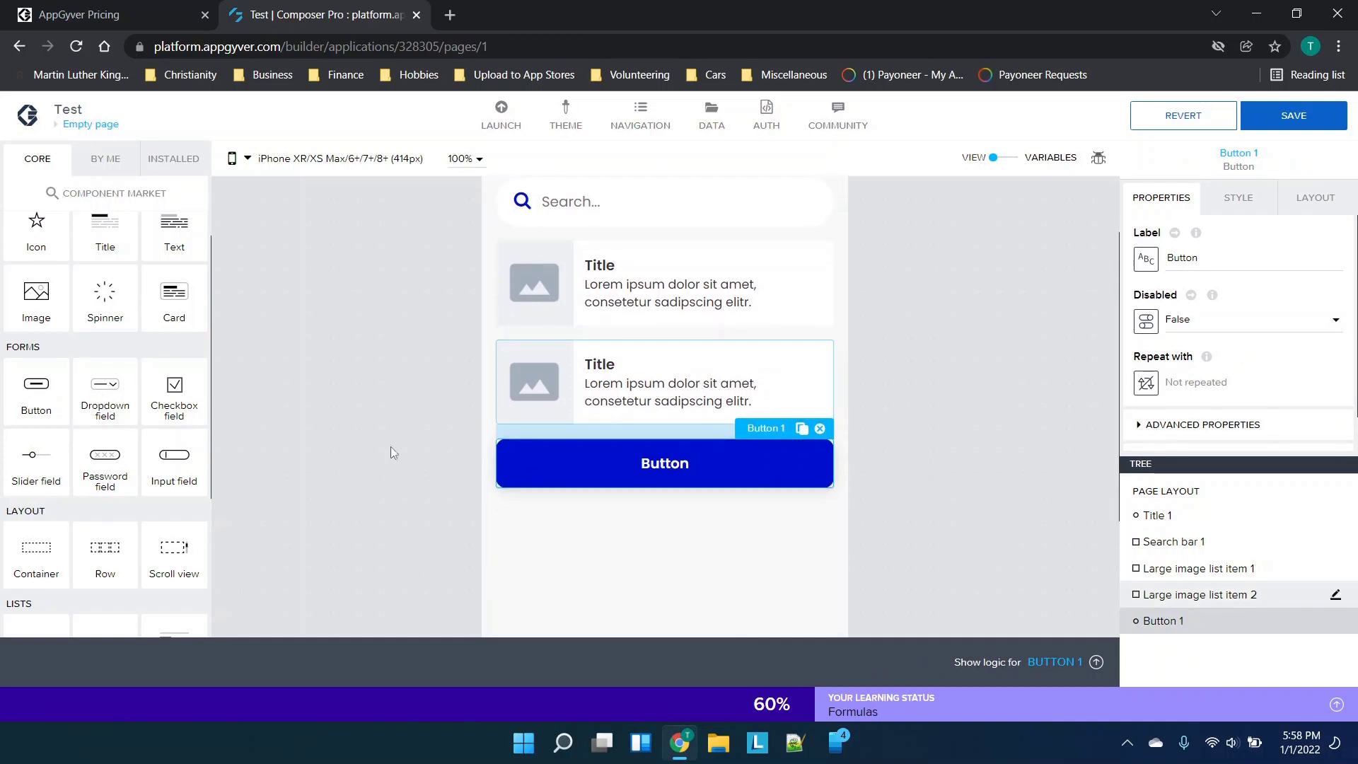
pyautogui.scroll(1, 754, 369)
pyautogui.click(894, 321)
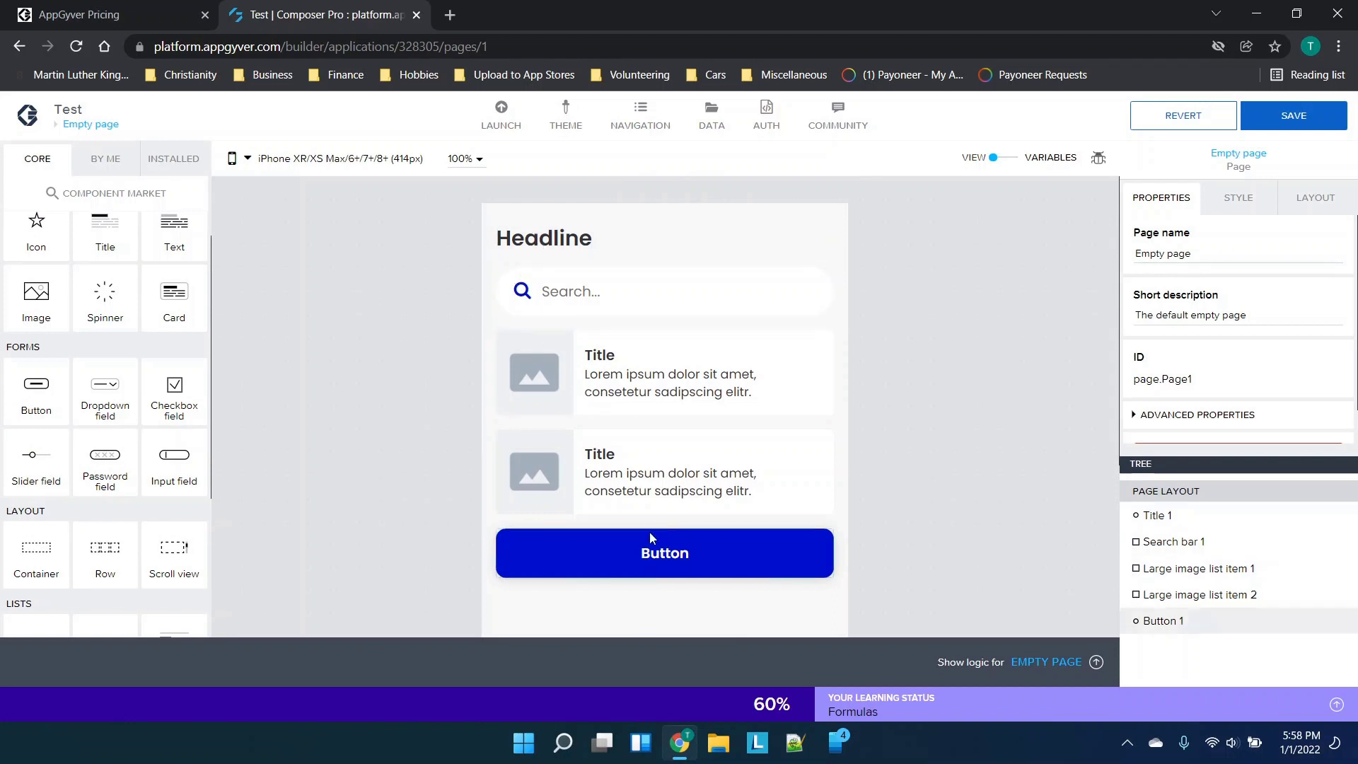
# Step: Change the title's content on Empty page to "This is my app!"
pyautogui.click(583, 243)
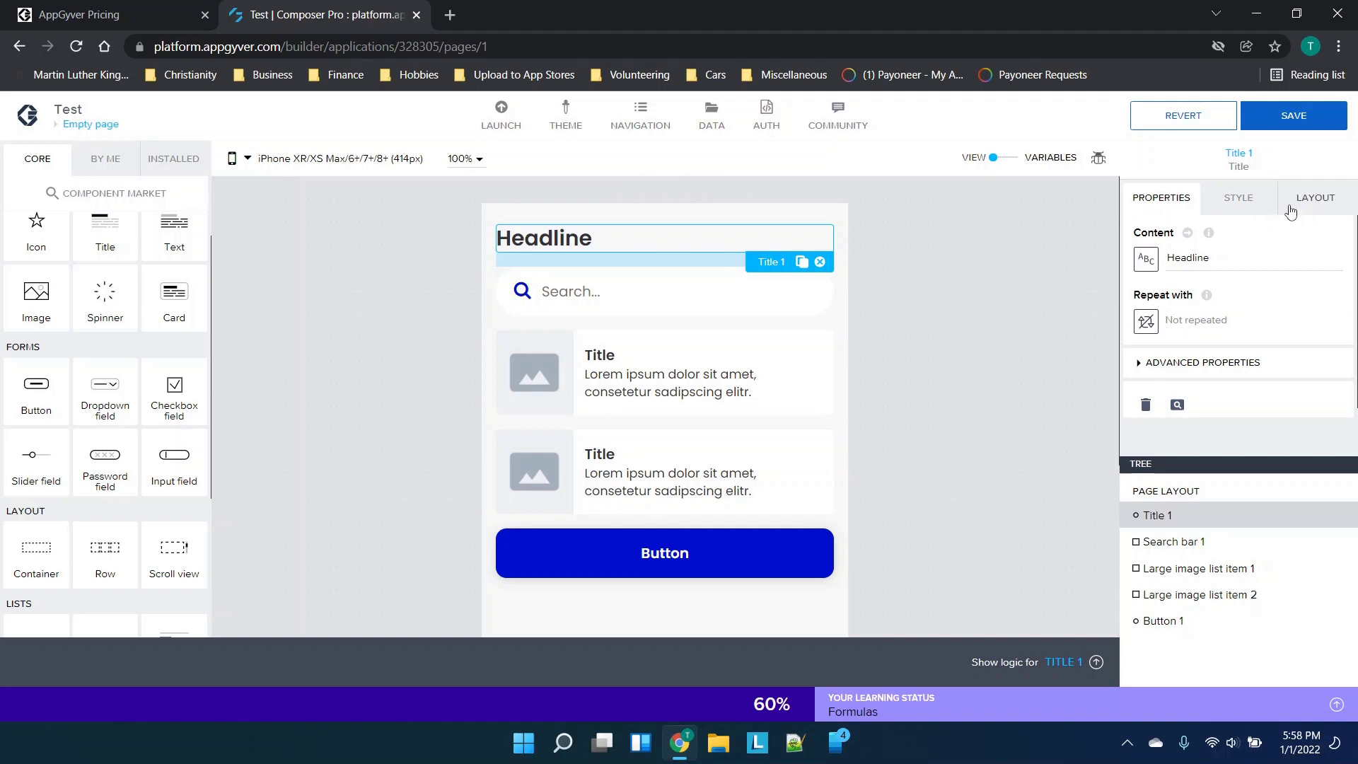
pyautogui.click(1246, 200)
pyautogui.click(1313, 201)
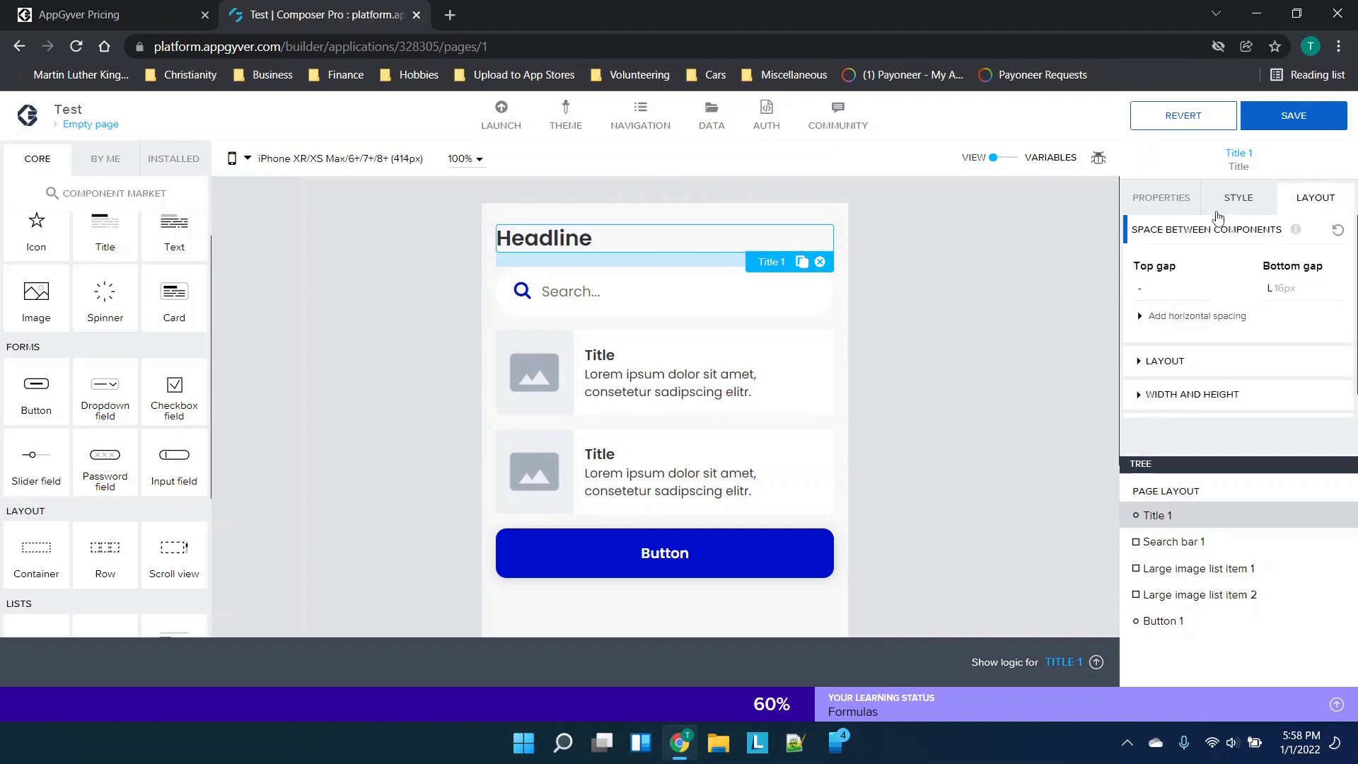
pyautogui.click(1161, 198)
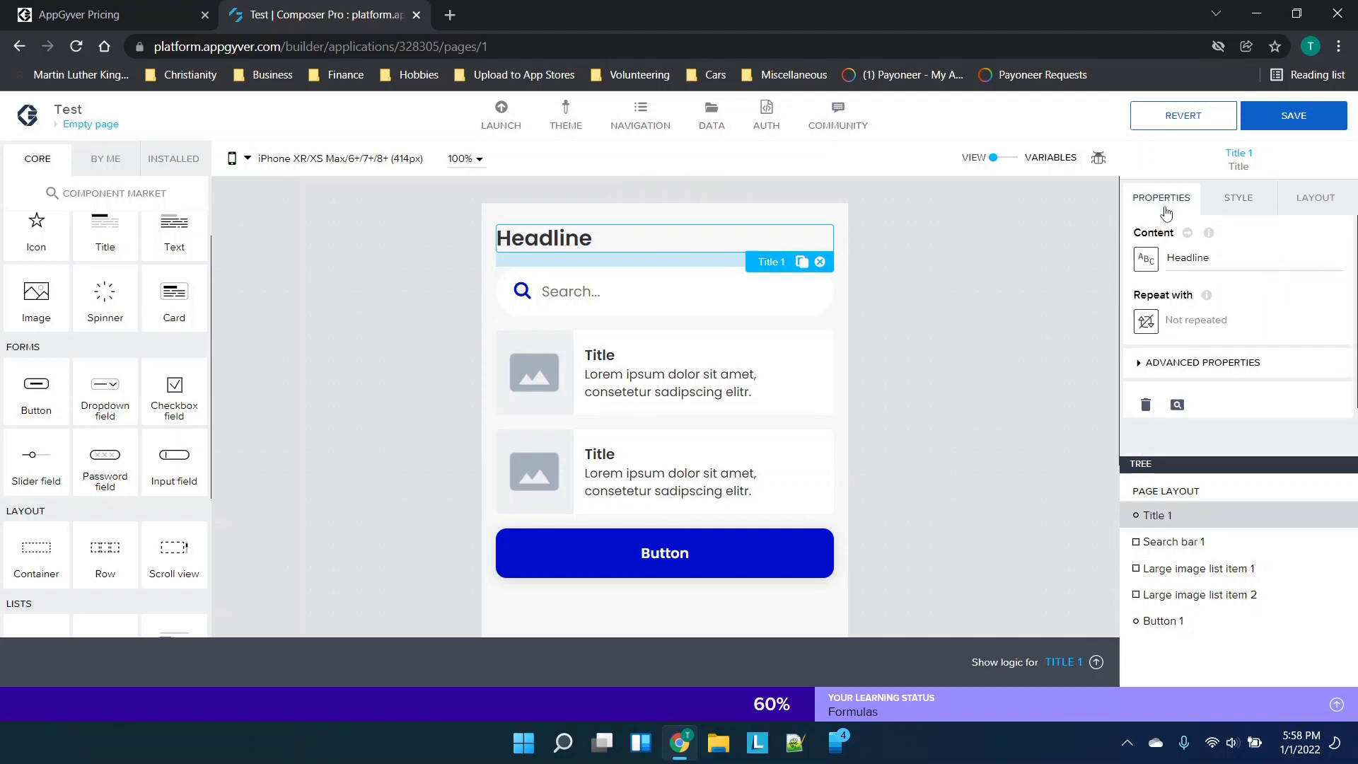
pyautogui.doubleClick(1173, 256)
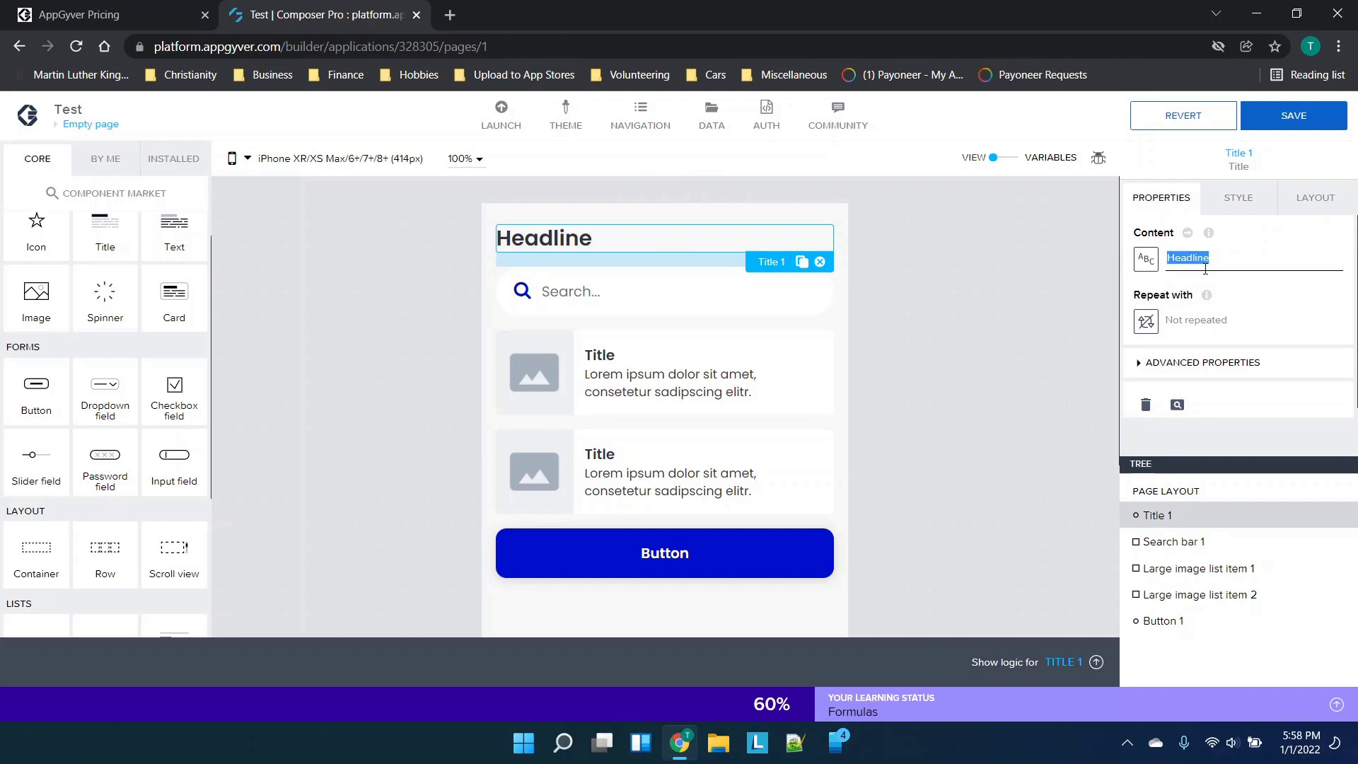
pyautogui.write('This is my app!')
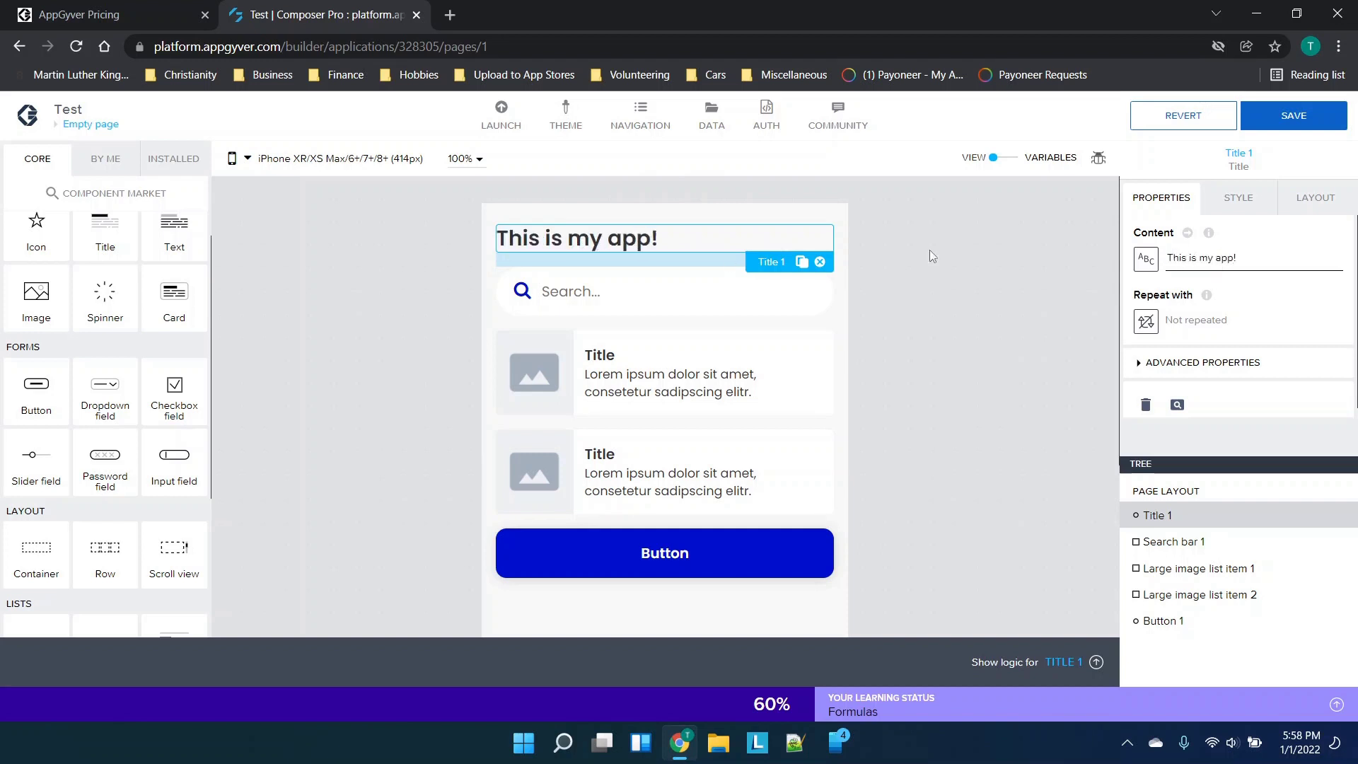
# Step: Try the Page Master, Page Secondary and Content Secondary Heading styles on the title, and return it to Content Primary Heading
pyautogui.click(1255, 198)
pyautogui.scroll(-3, 1243, 290)
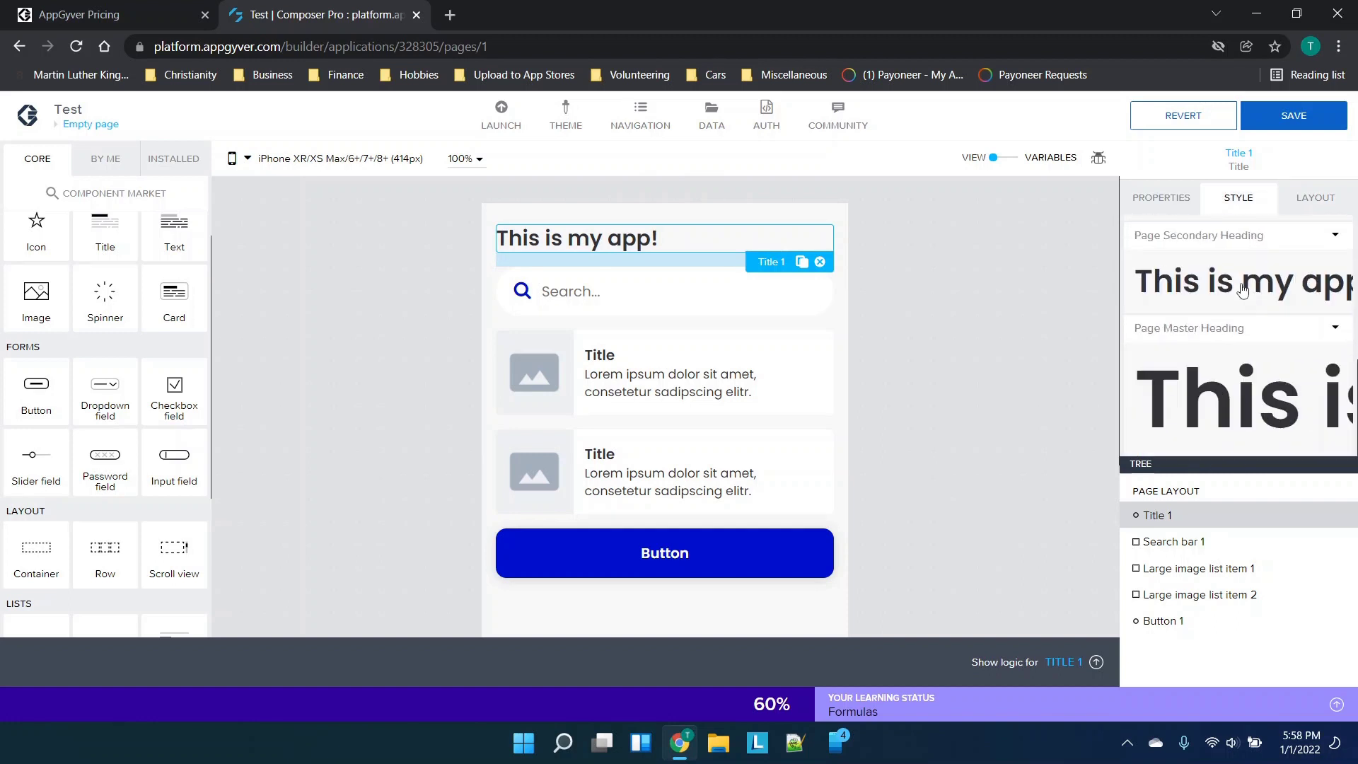
pyautogui.click(1252, 378)
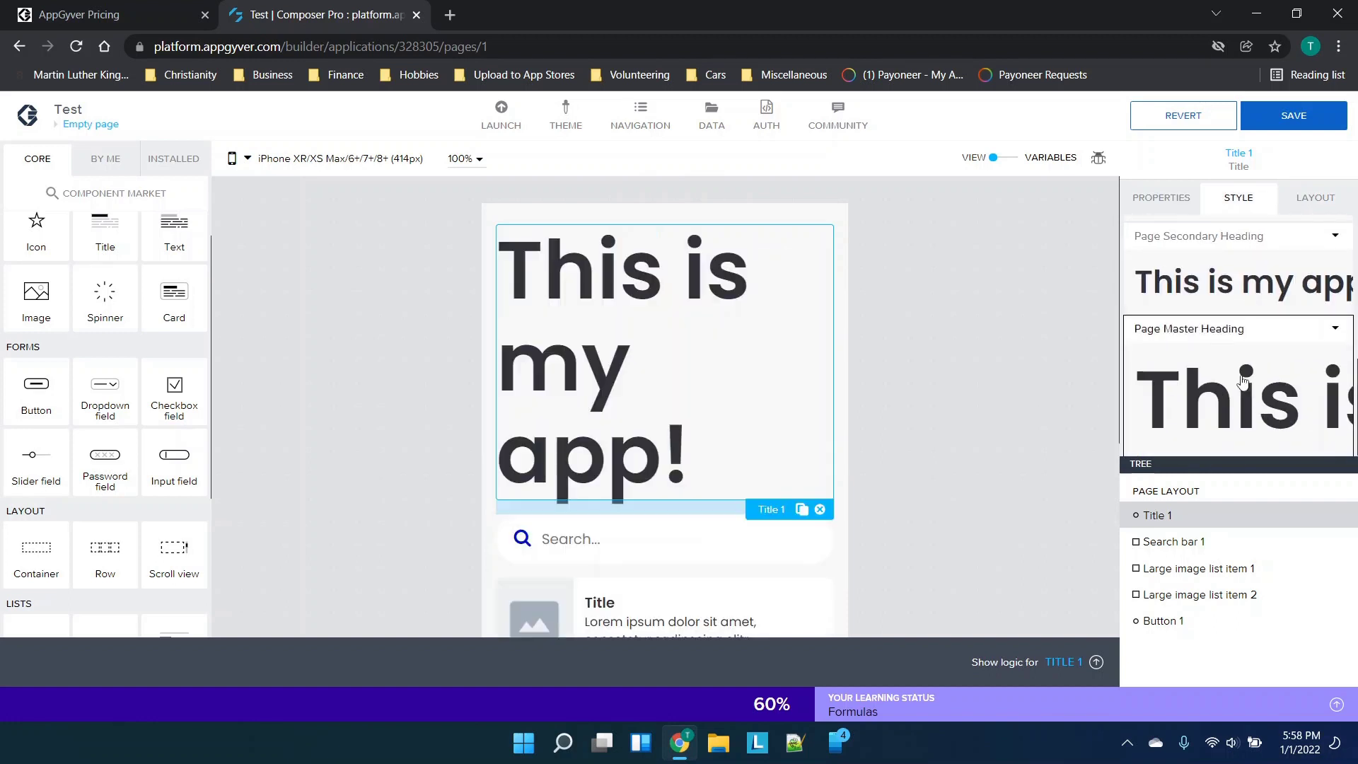
pyautogui.click(1196, 299)
pyautogui.scroll(3, 1195, 283)
pyautogui.click(1190, 272)
pyautogui.scroll(1, 1188, 274)
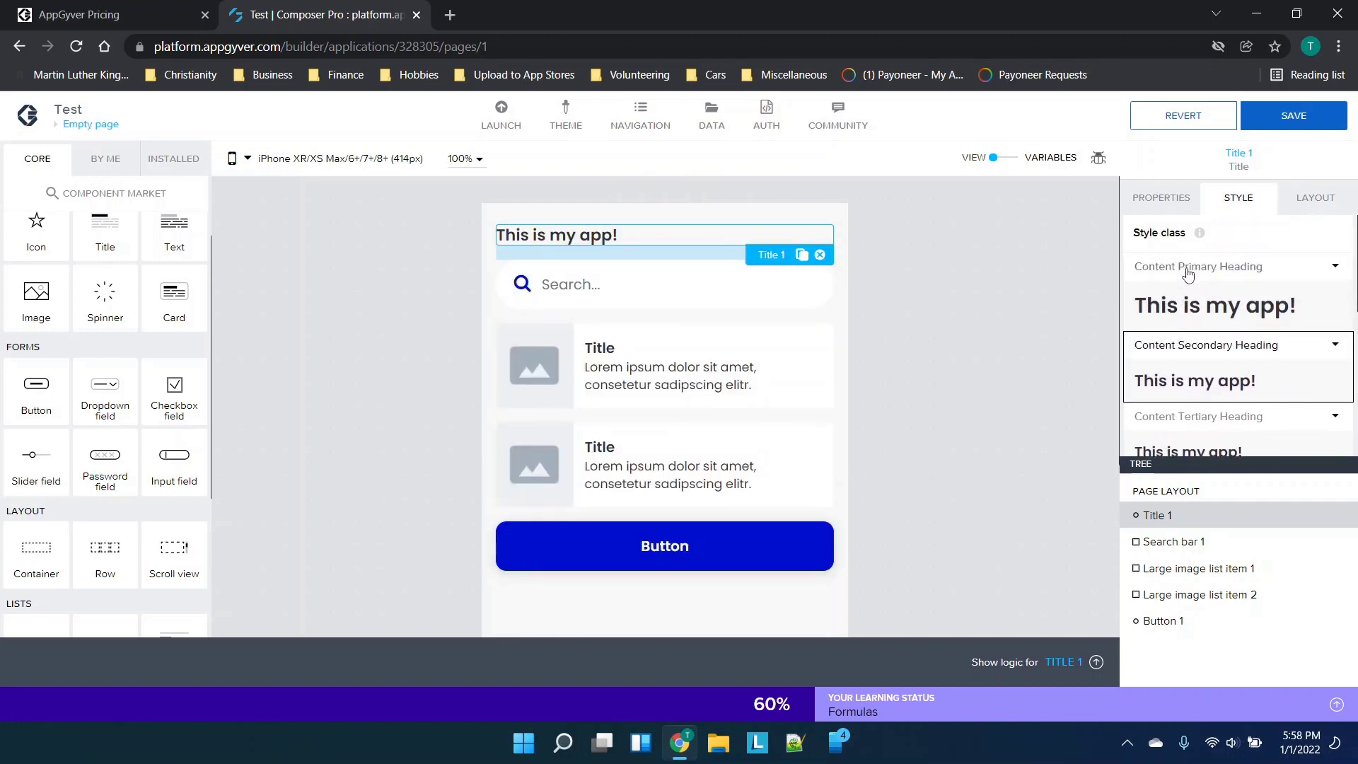
pyautogui.click(1201, 306)
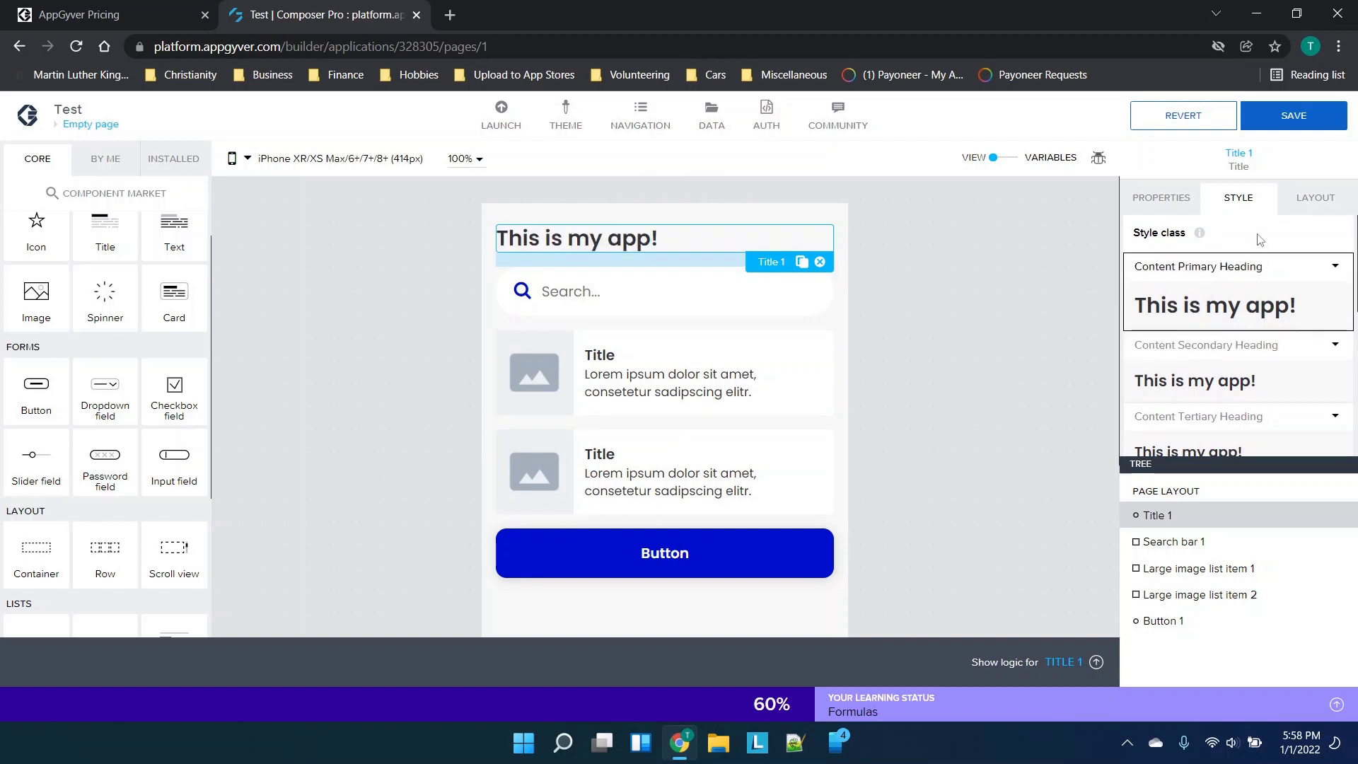
# Step: Set the title's text alignment to center in its layout settings
pyautogui.click(1307, 204)
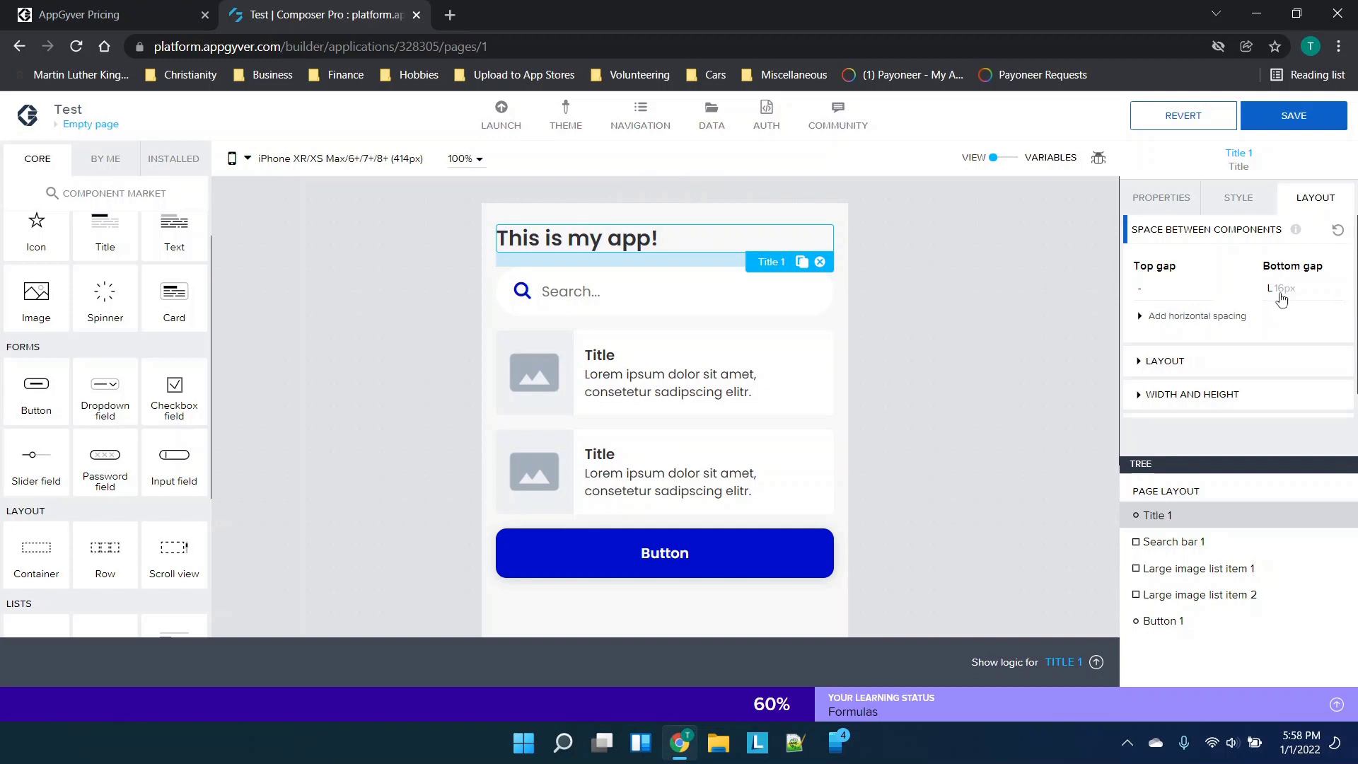
pyautogui.scroll(-1, 1216, 318)
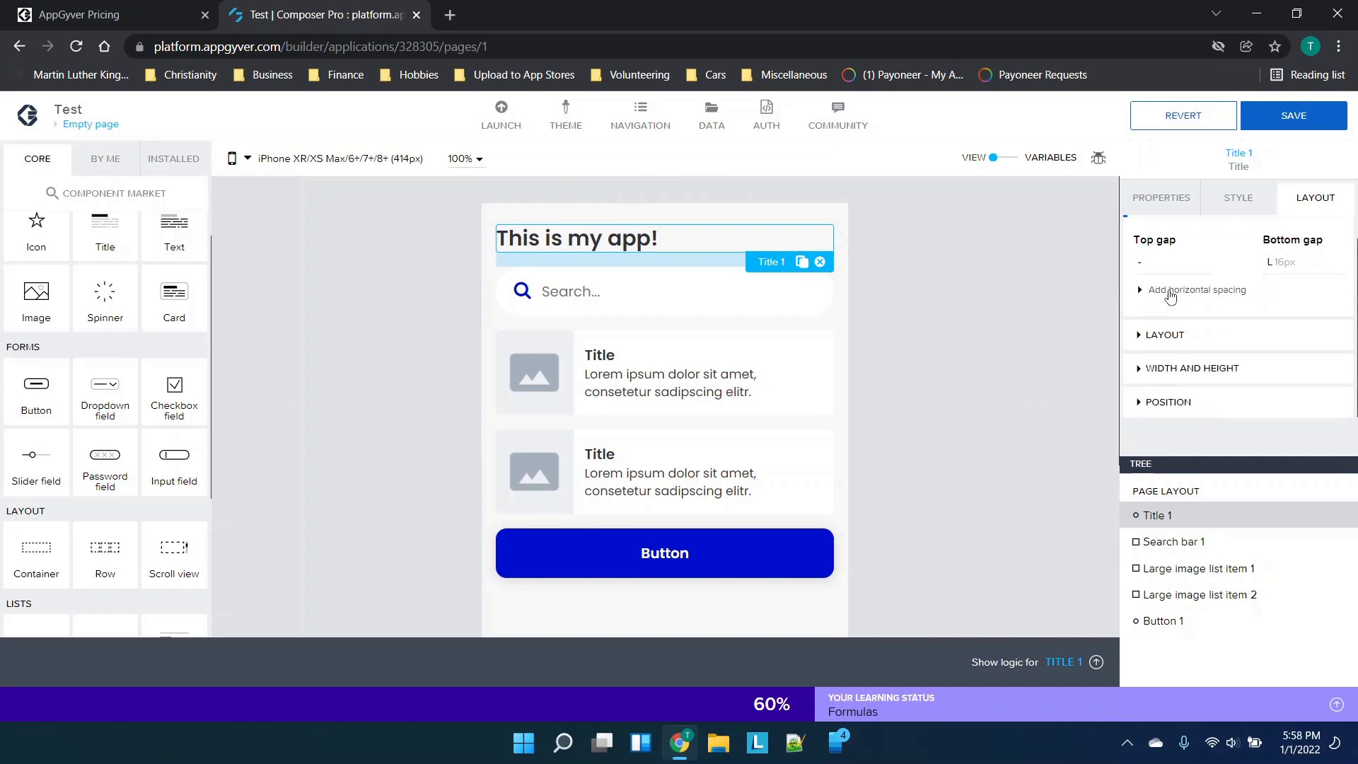
pyautogui.click(1174, 332)
pyautogui.scroll(-1, 1206, 362)
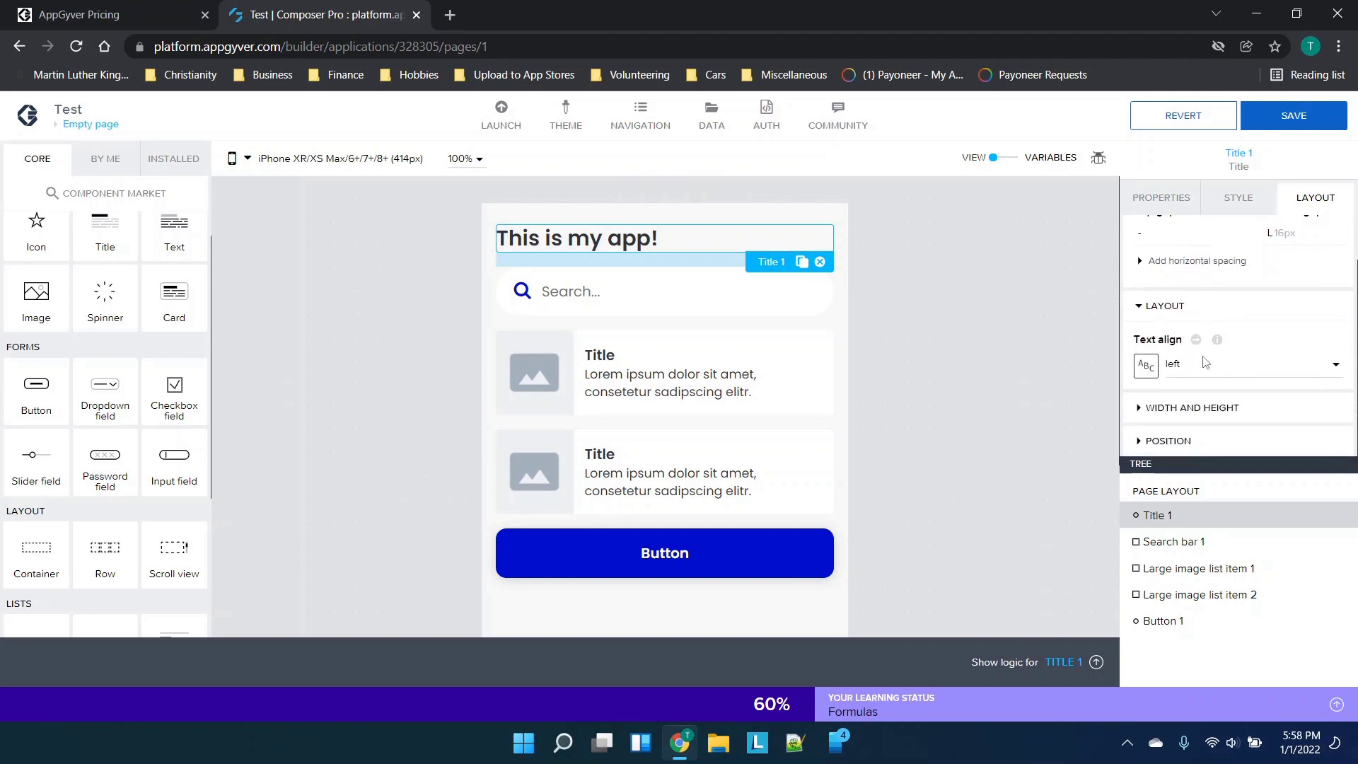
pyautogui.click(1204, 364)
pyautogui.click(1199, 451)
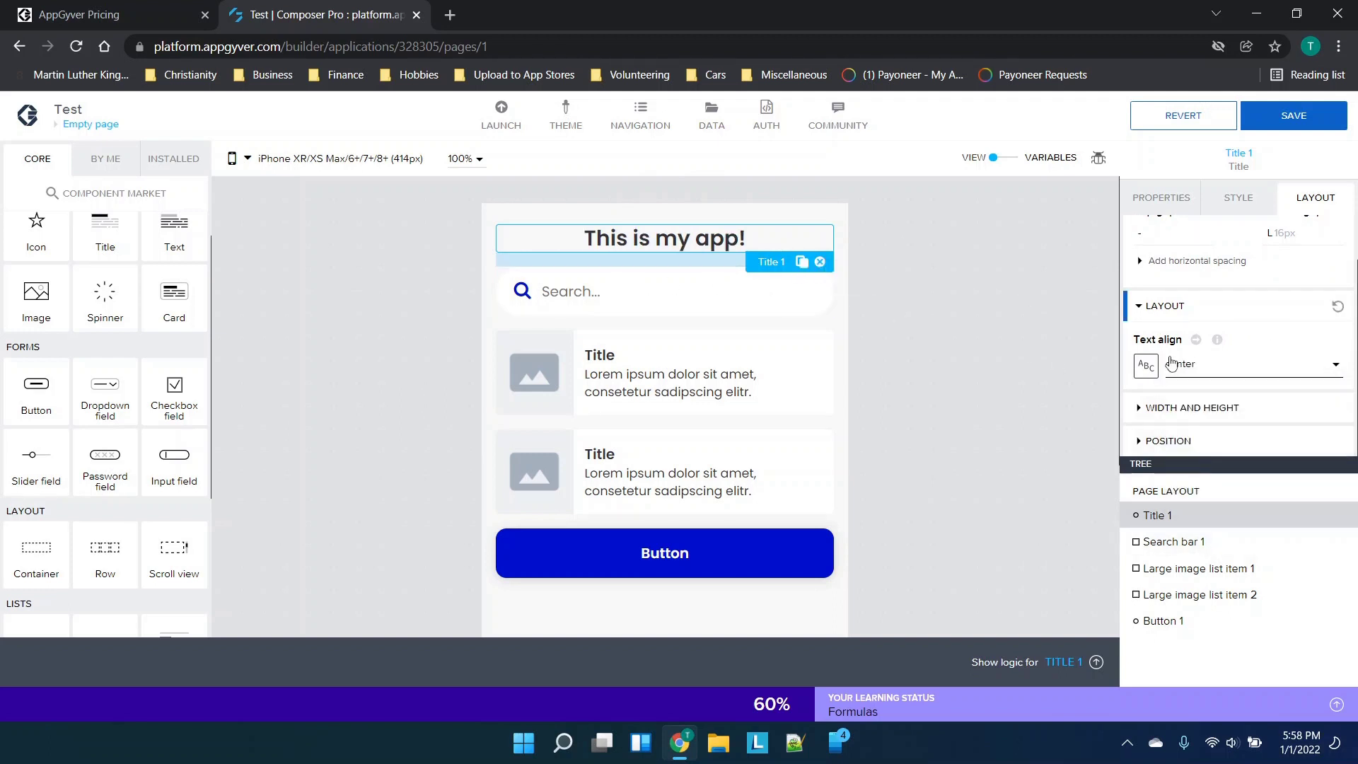
# Step: Examine the title's width and height, position and style settings, and the binding types available for repeating it
pyautogui.click(1178, 410)
pyautogui.scroll(-2, 1189, 417)
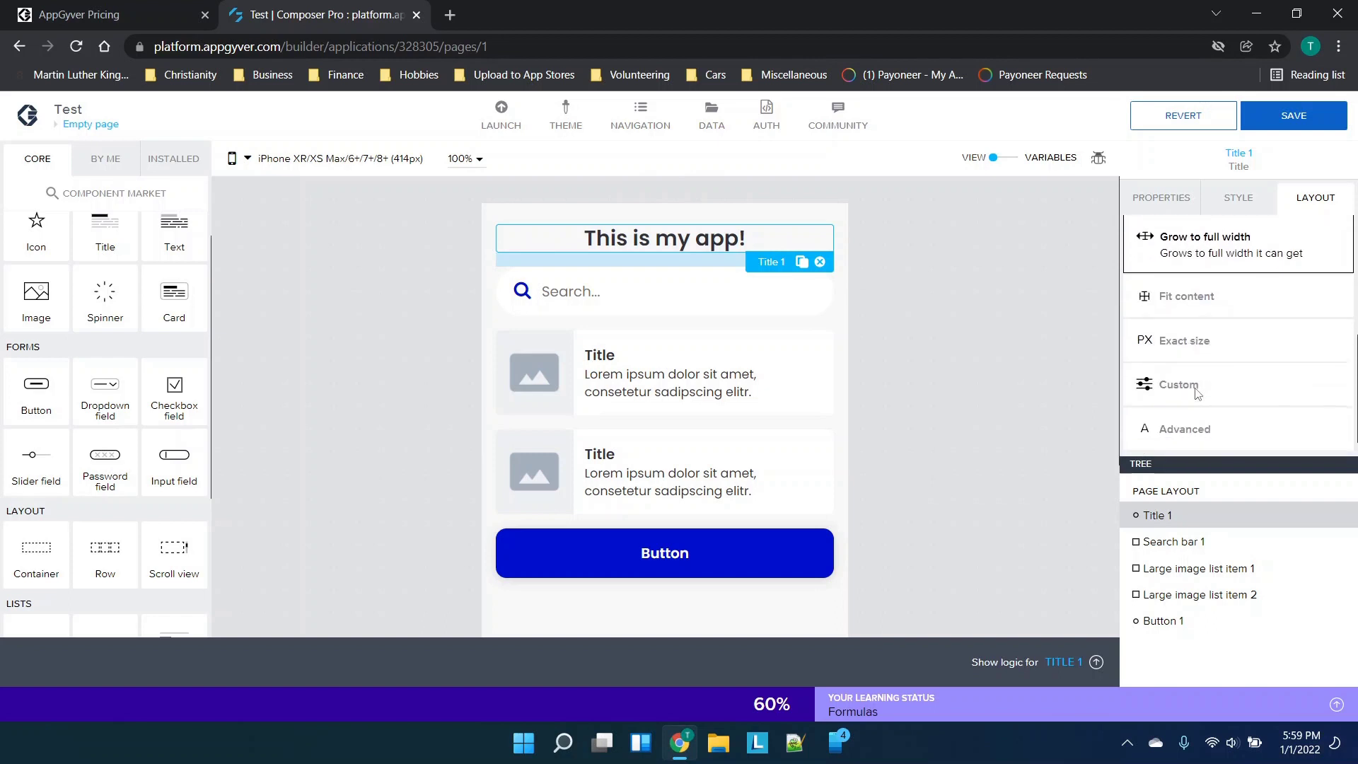
pyautogui.click(1193, 443)
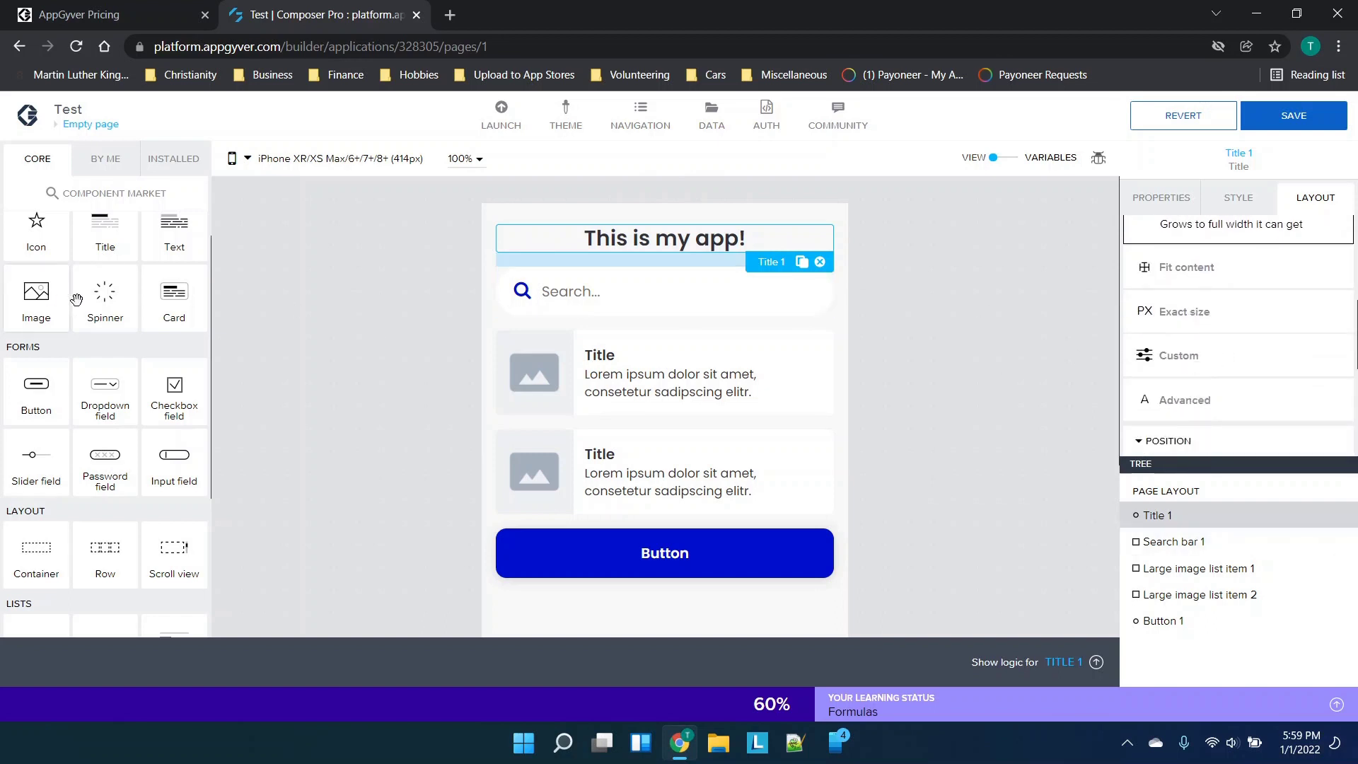
pyautogui.click(1237, 198)
pyautogui.scroll(-4, 1211, 347)
pyautogui.click(1161, 197)
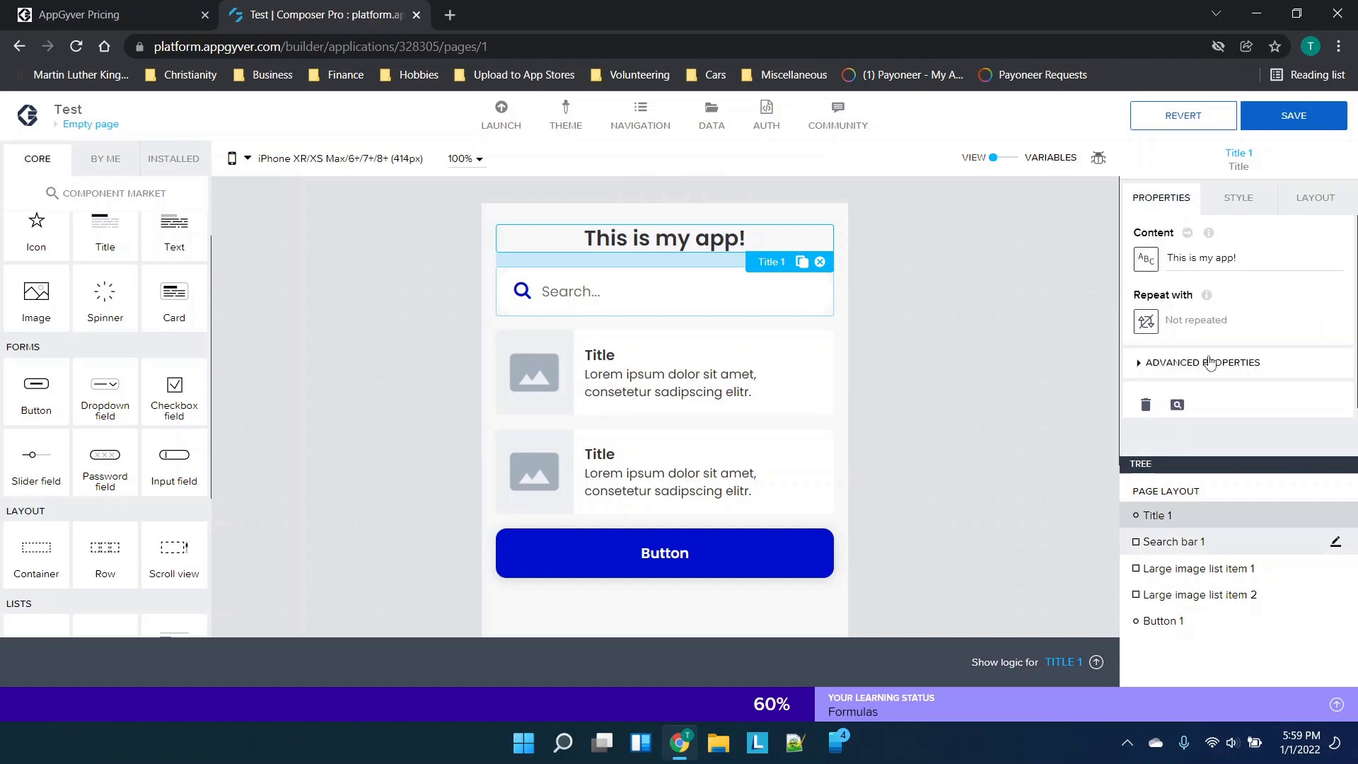
pyautogui.click(1147, 321)
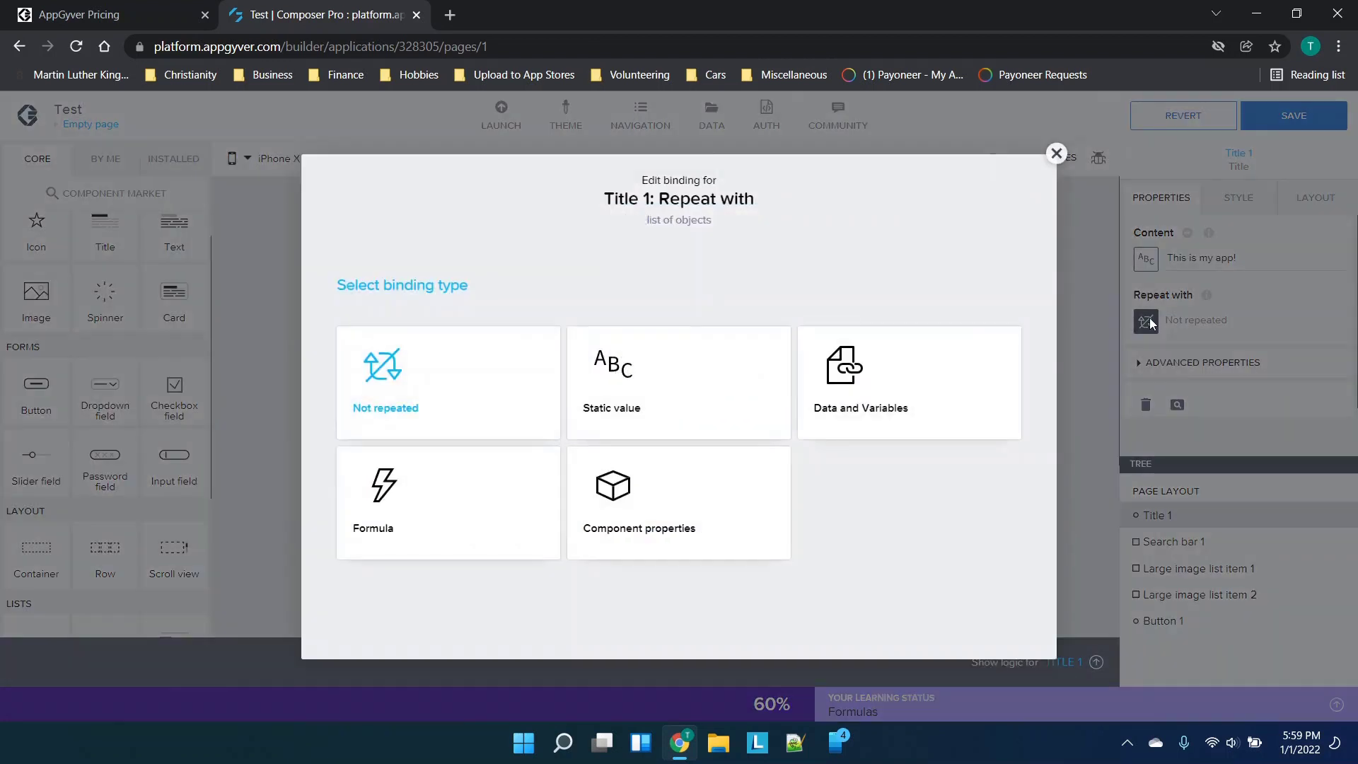
pyautogui.click(1056, 153)
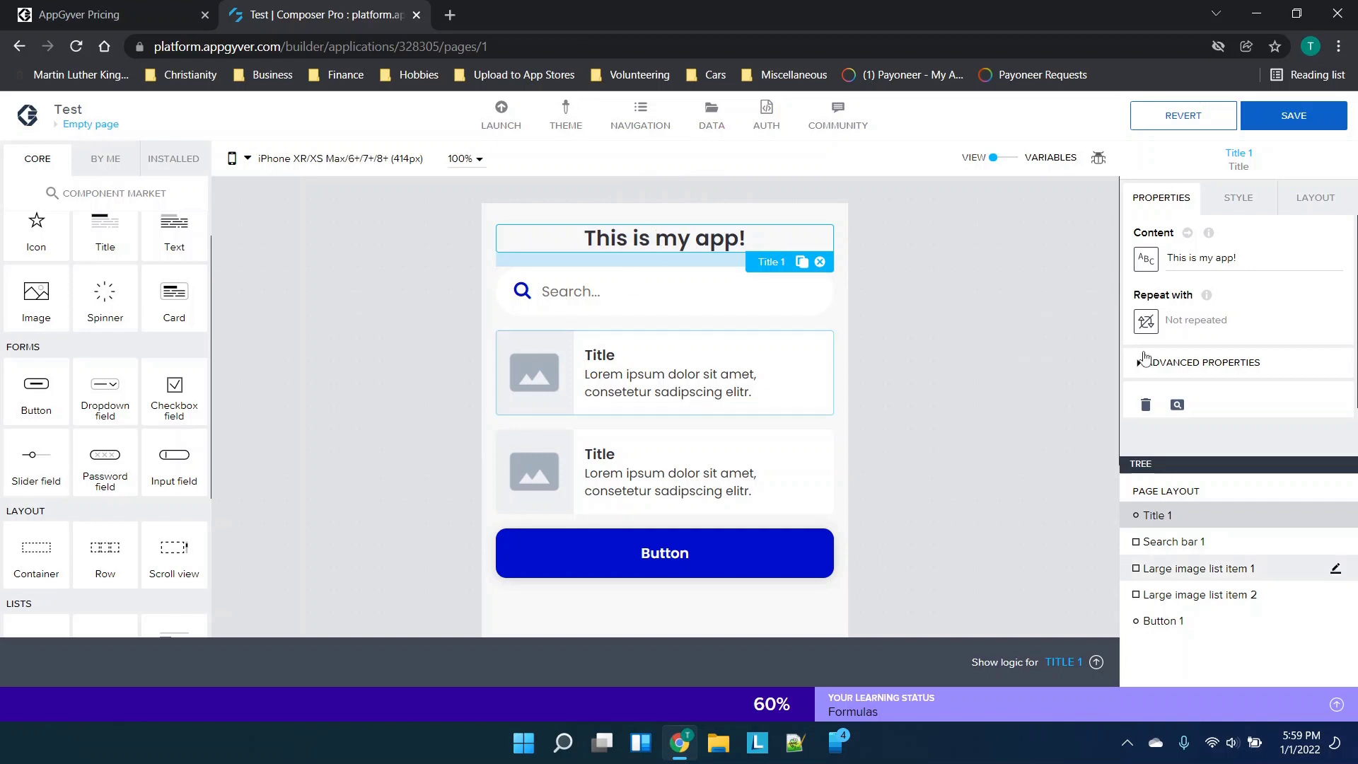
pyautogui.click(1146, 322)
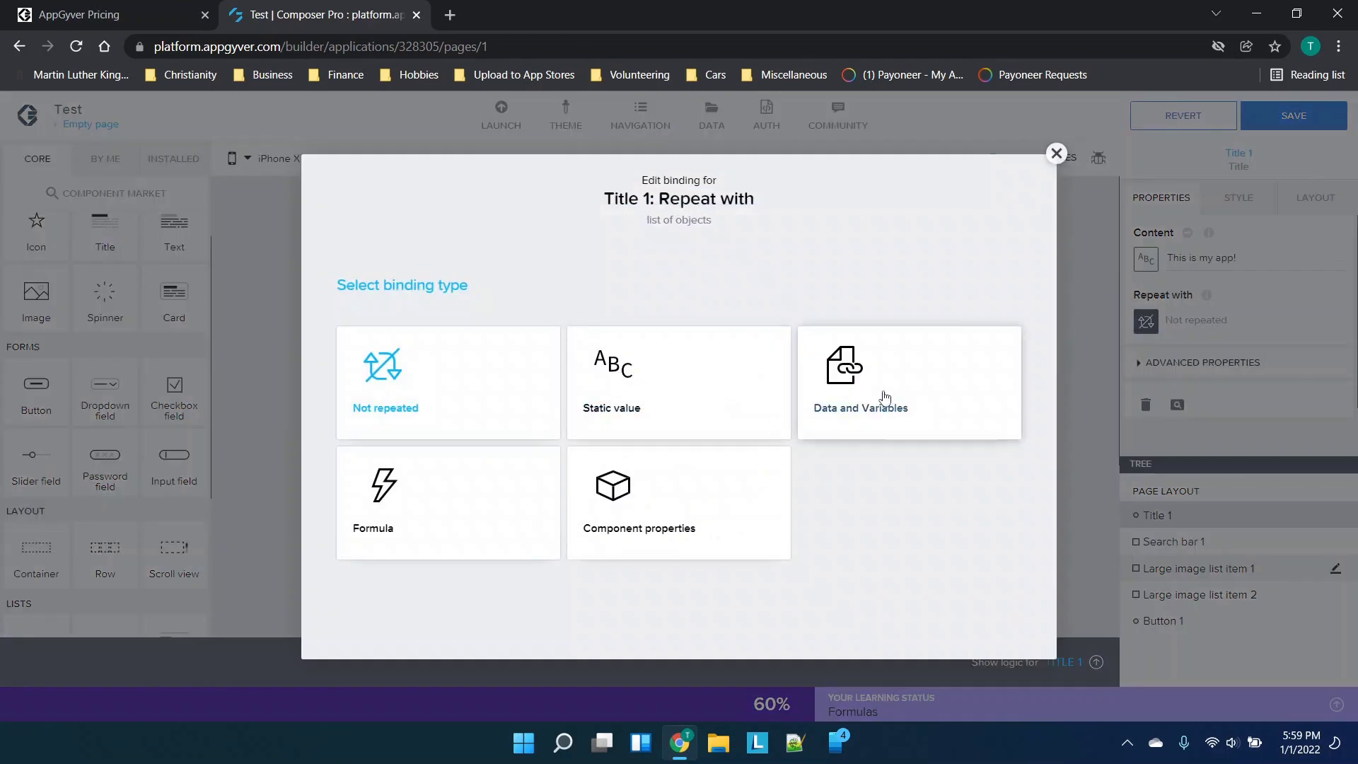
pyautogui.click(1056, 154)
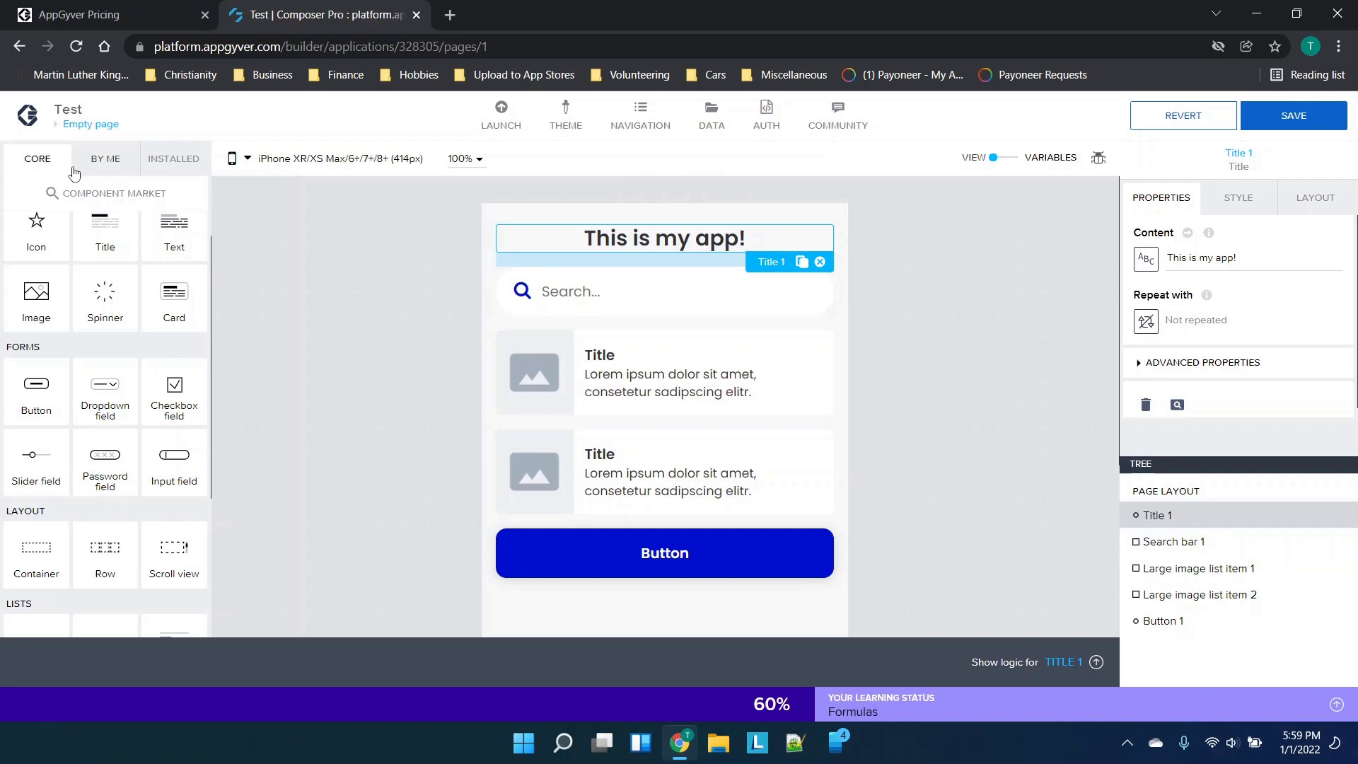
# Step: Deselect the title, save the application, and check the overview of pages before returning to Empty page
pyautogui.scroll(-3, 40, 288)
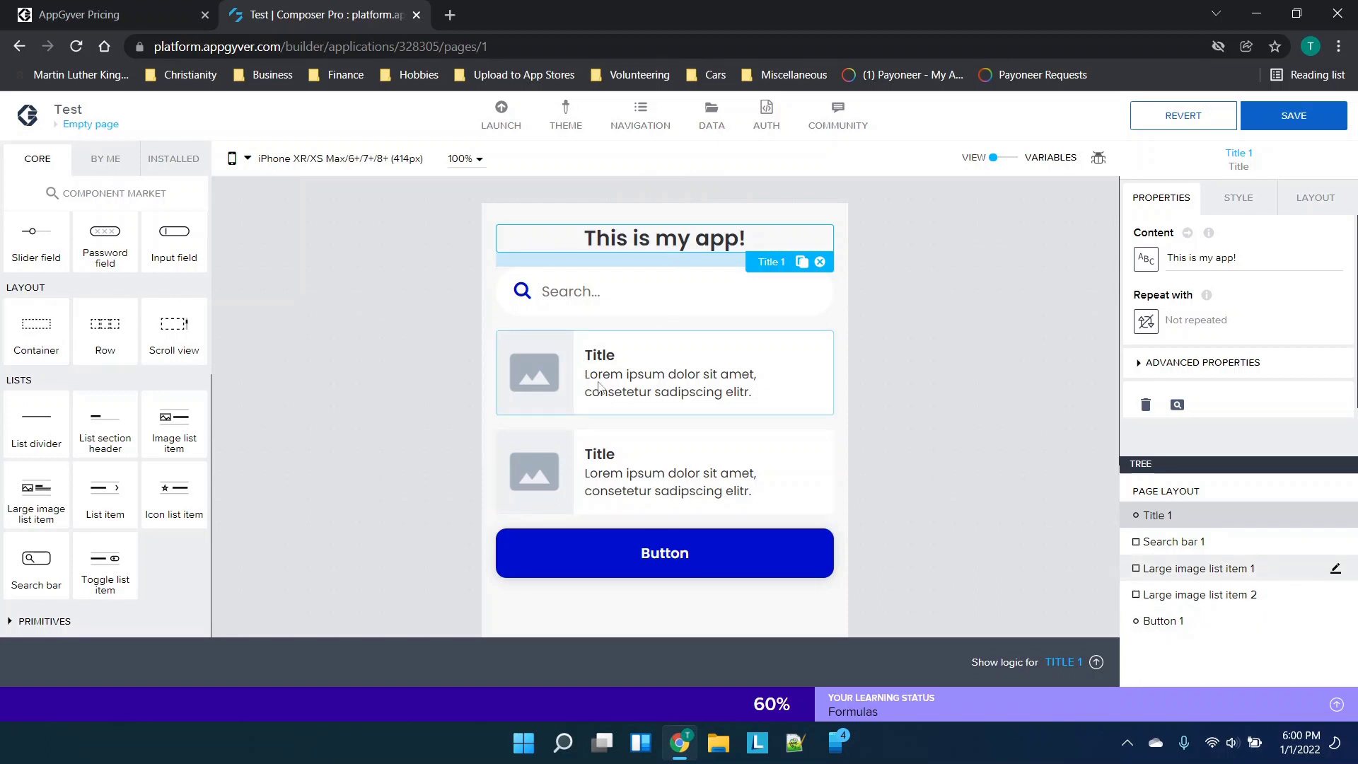
pyautogui.click(392, 450)
pyautogui.click(1280, 117)
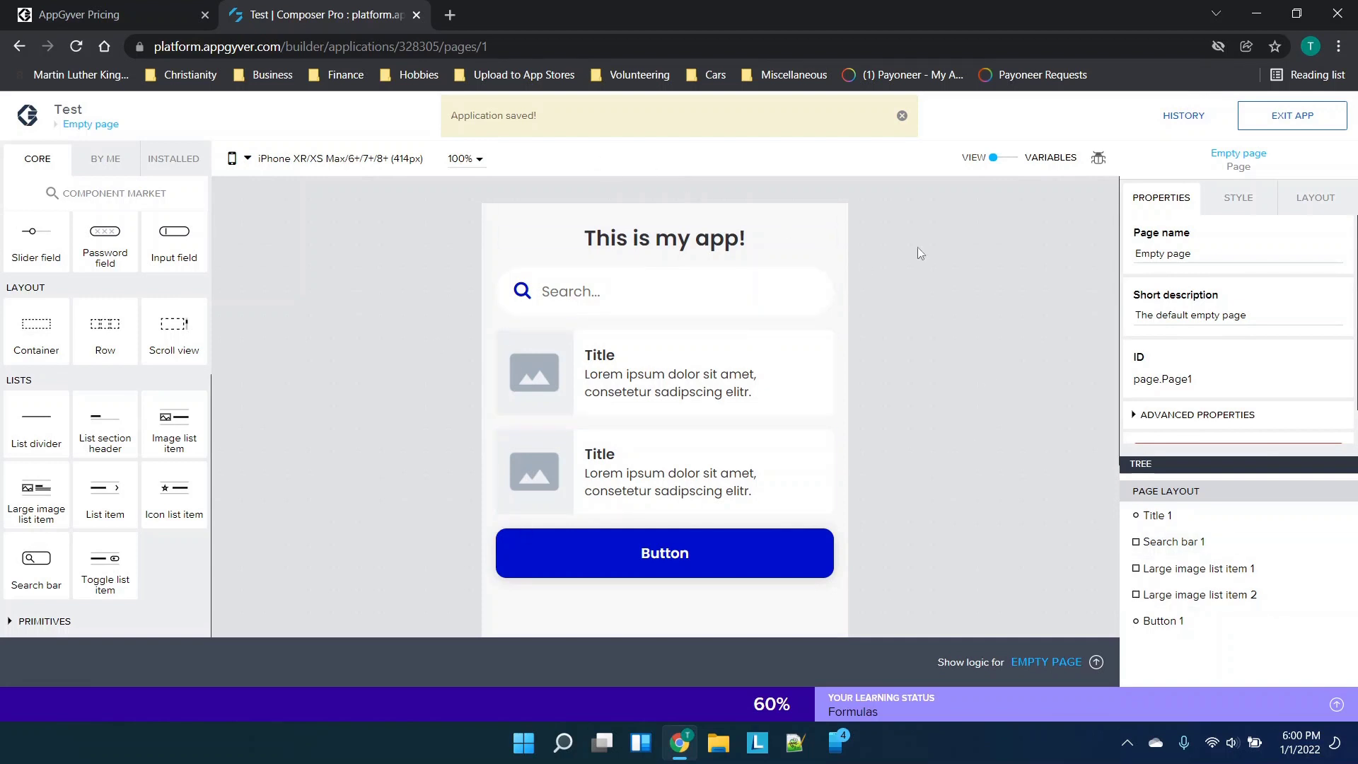
pyautogui.click(86, 128)
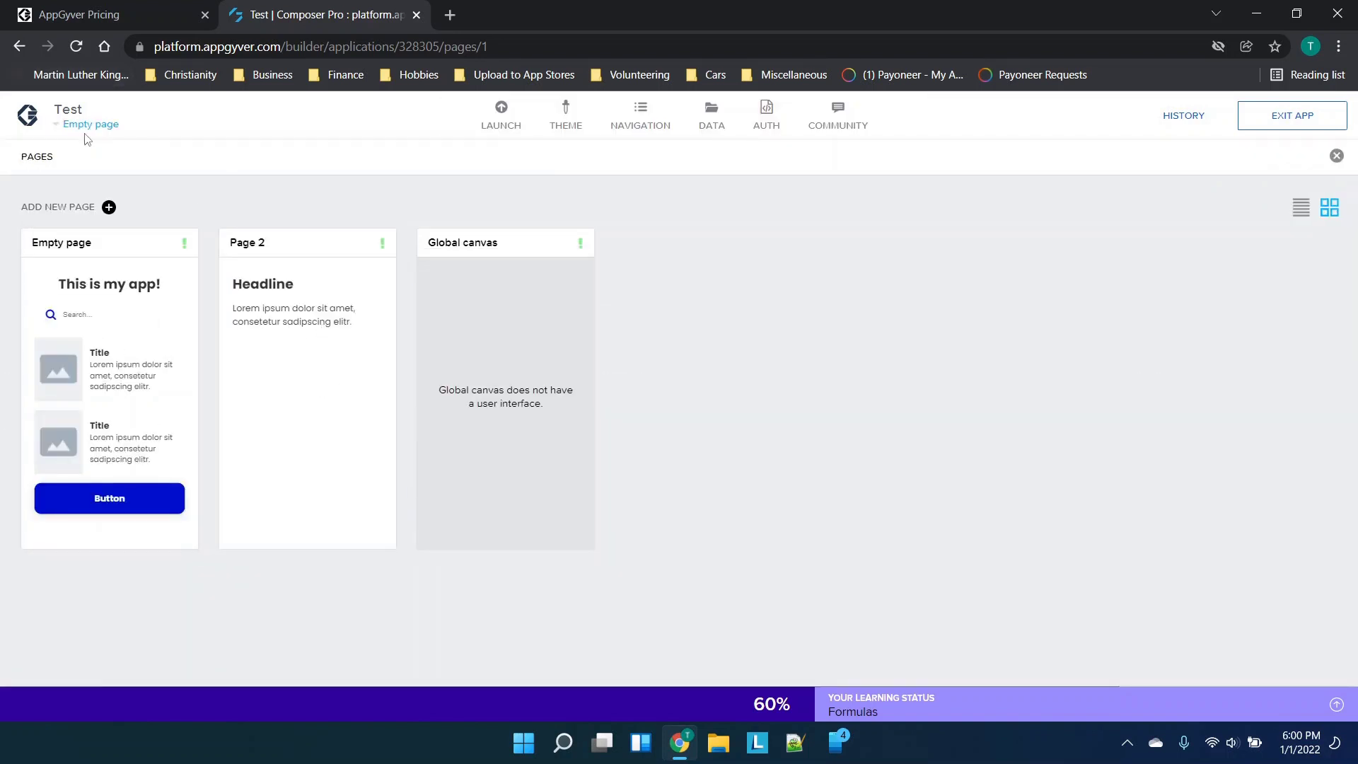
pyautogui.click(86, 128)
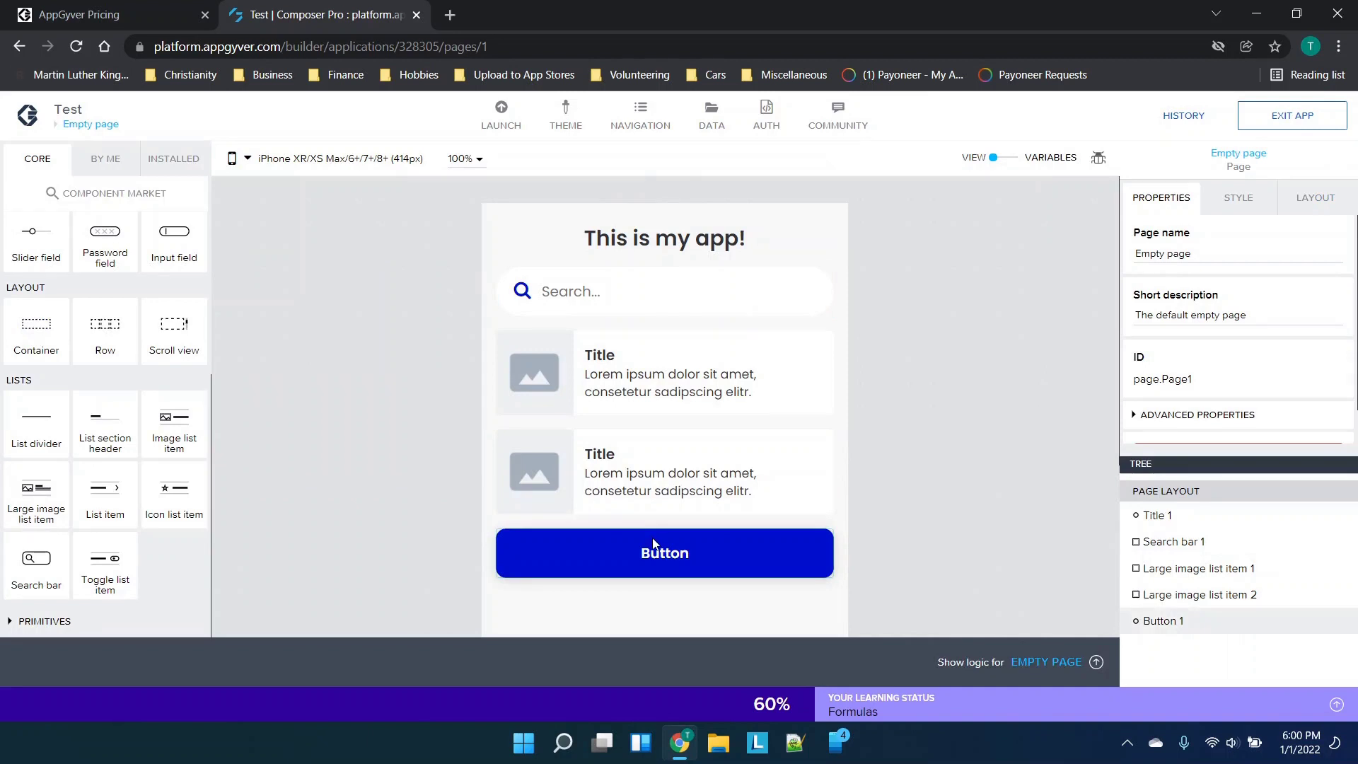
# Step: Apply the Tertiary Button style to the button on Empty page, and open its layout settings
pyautogui.click(661, 559)
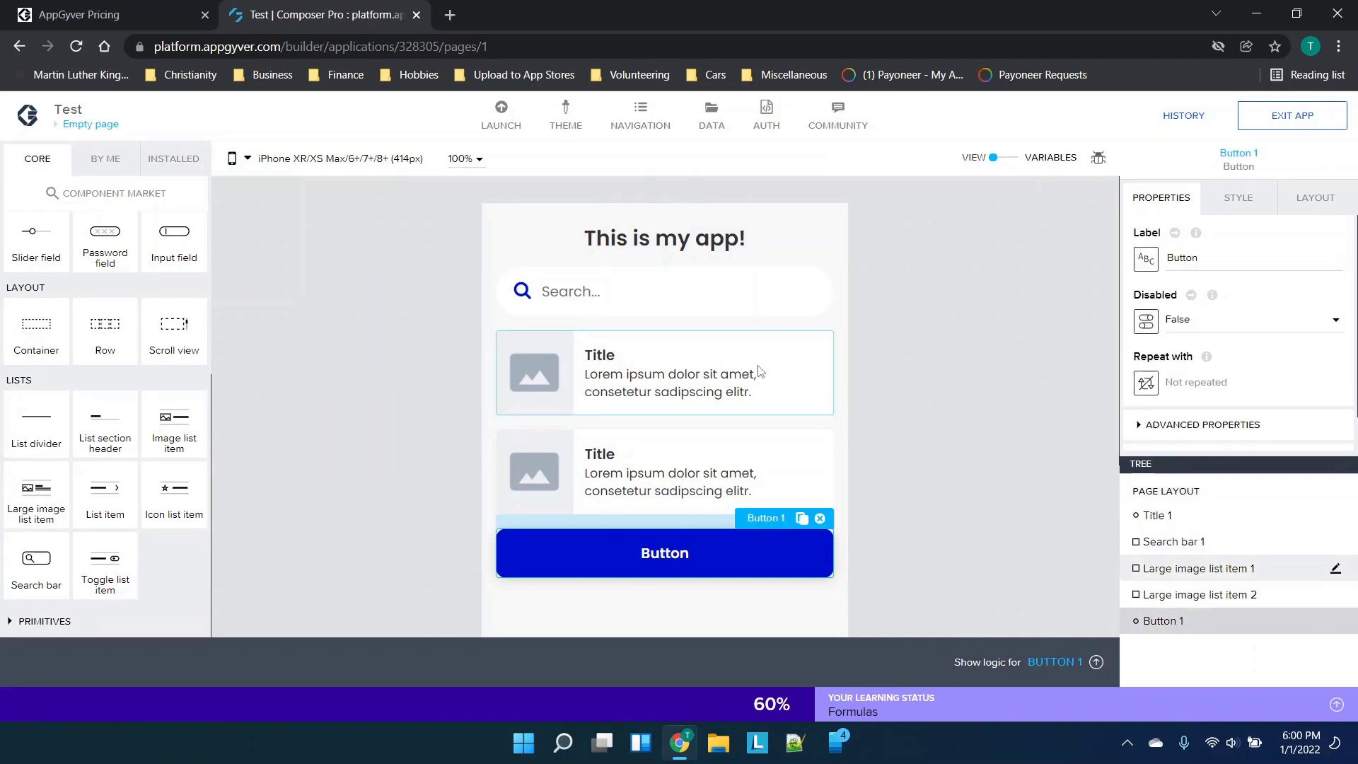
pyautogui.click(1251, 211)
pyautogui.scroll(-3, 1238, 333)
pyautogui.click(1237, 334)
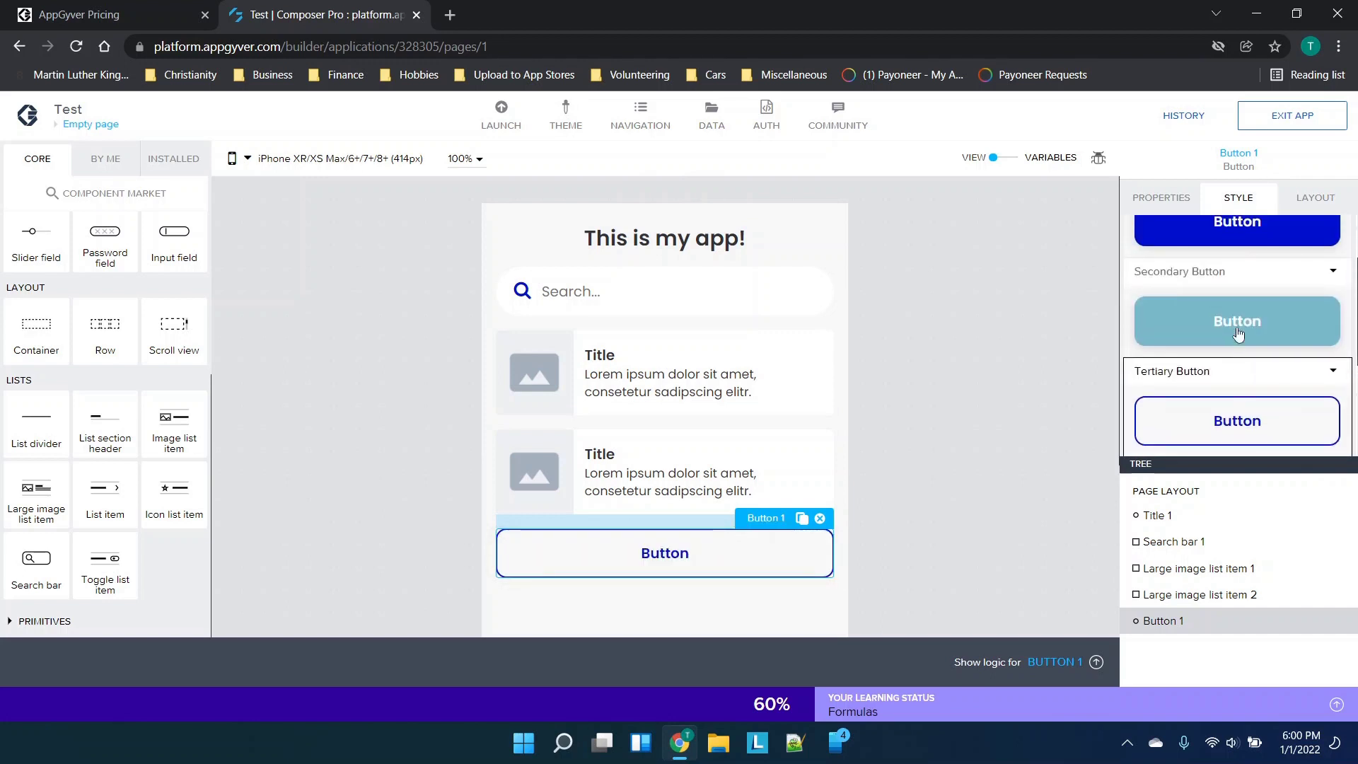
pyautogui.scroll(-2, 1238, 339)
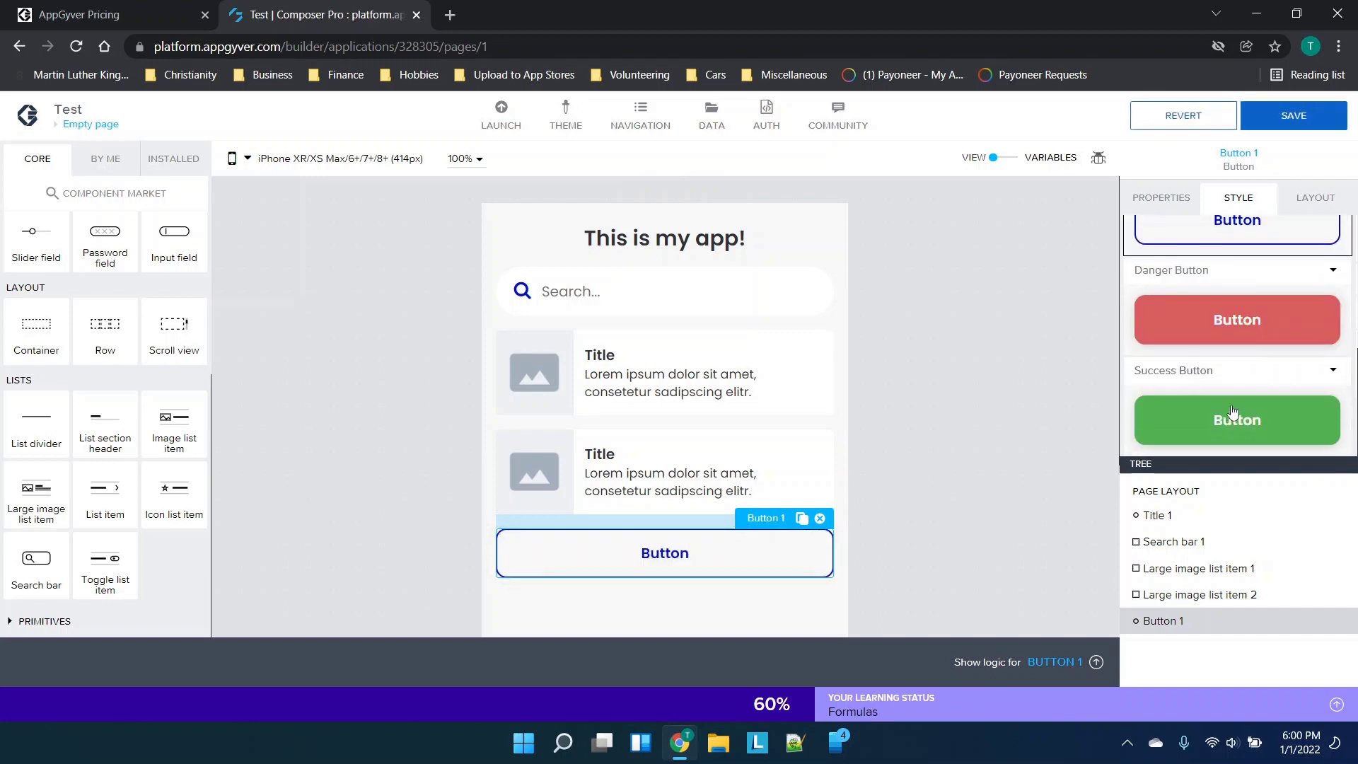
pyautogui.click(1314, 202)
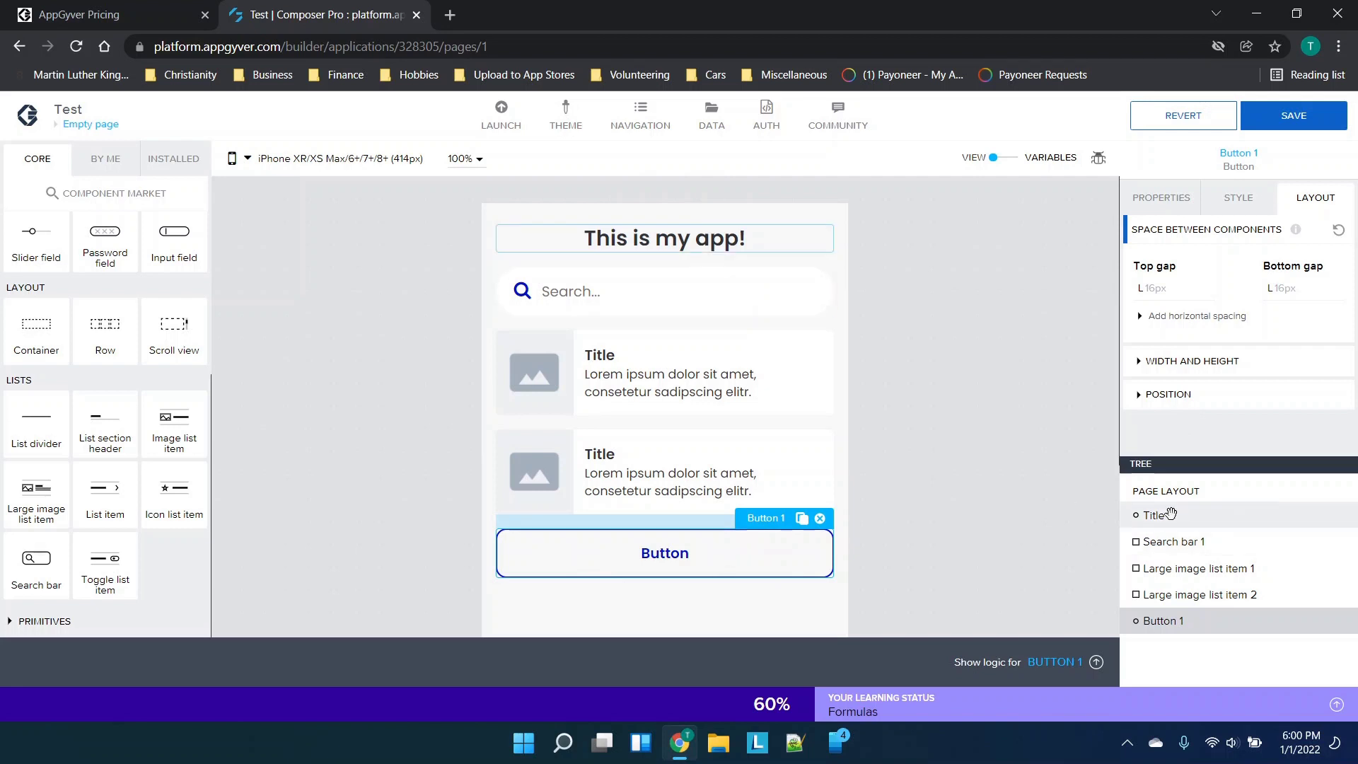
# Step: Reorder the page tree so that Large image list item 2 comes directly after the search bar
pyautogui.click(1198, 569)
pyautogui.click(1188, 542)
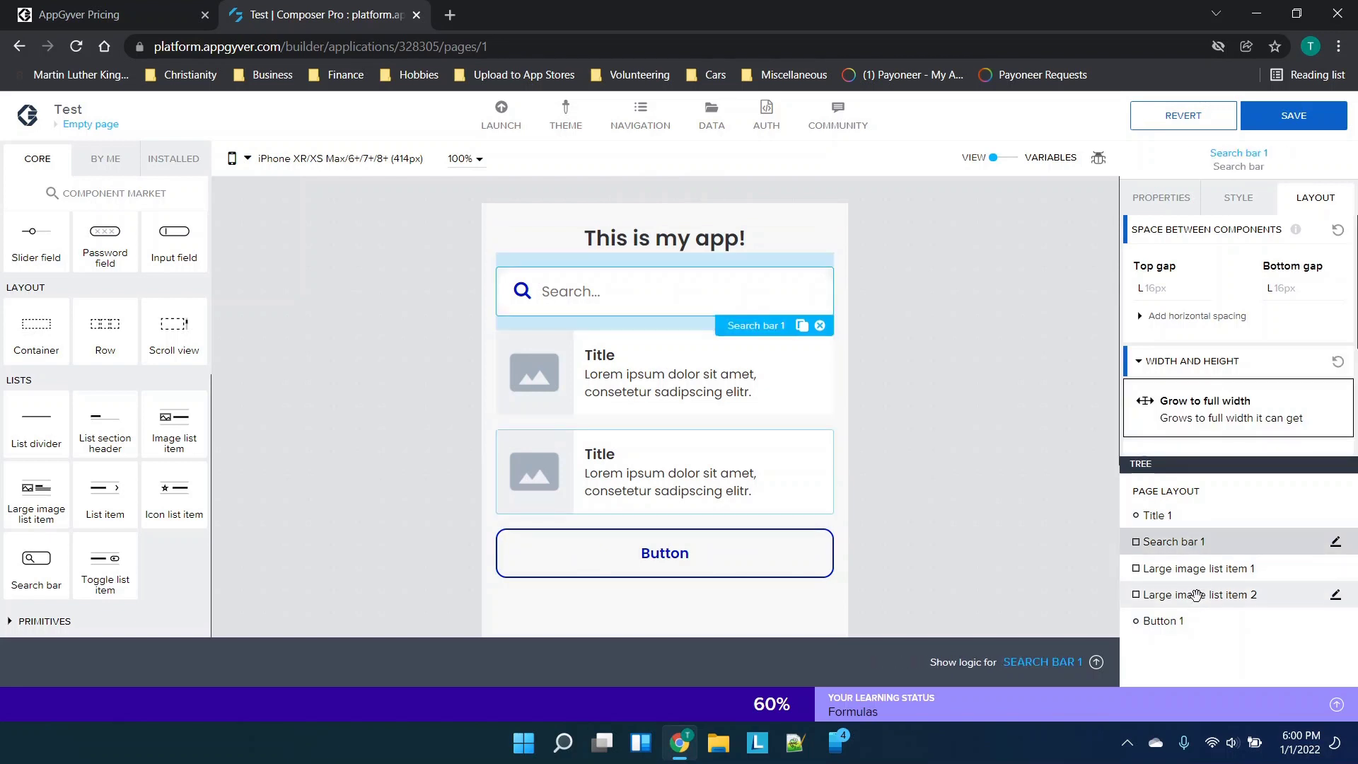
pyautogui.moveTo(1195, 588)
pyautogui.mouseDown()
pyautogui.moveTo(1193, 529)
pyautogui.moveTo(1194, 581)
pyautogui.mouseUp()
# Step: Examine the image and container of Large image list item 2 in the style editor, and the item's own style, layout and properties
pyautogui.click(1334, 571)
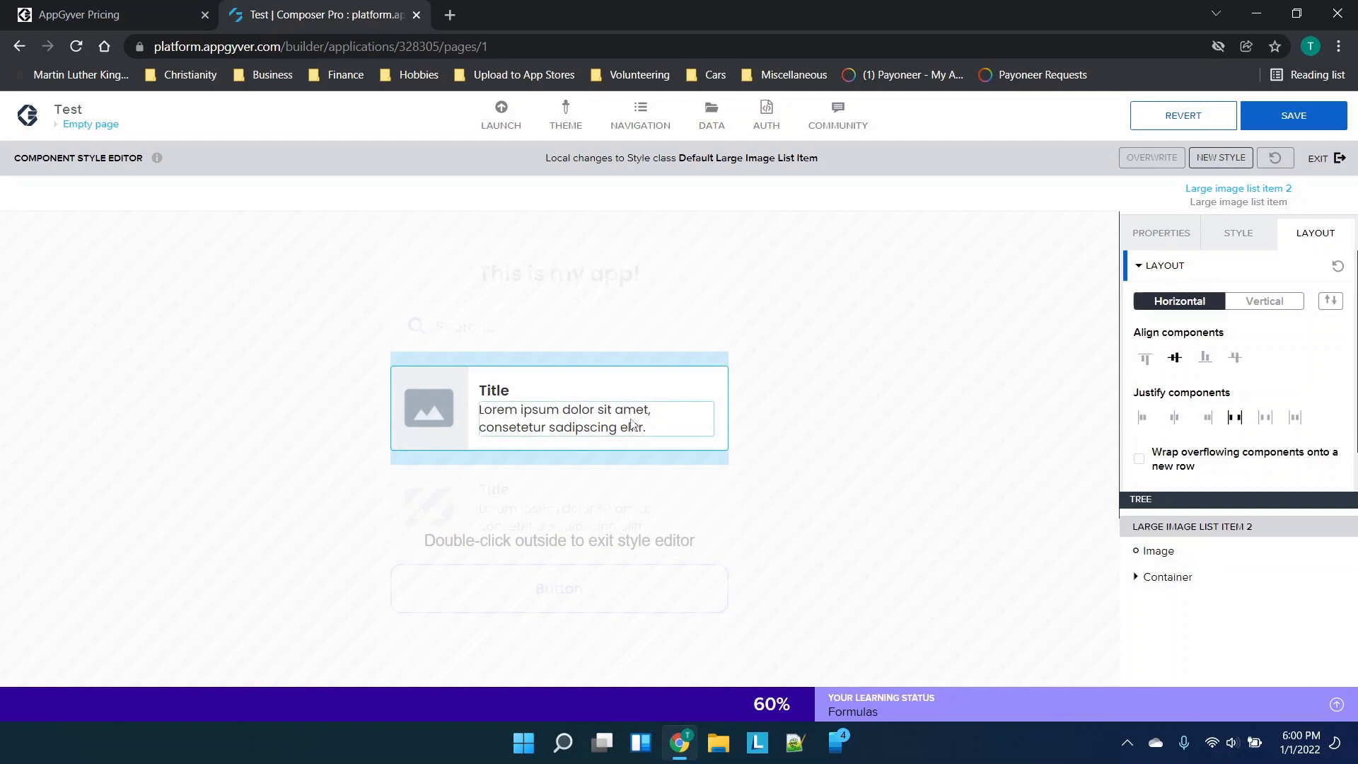
pyautogui.click(1162, 551)
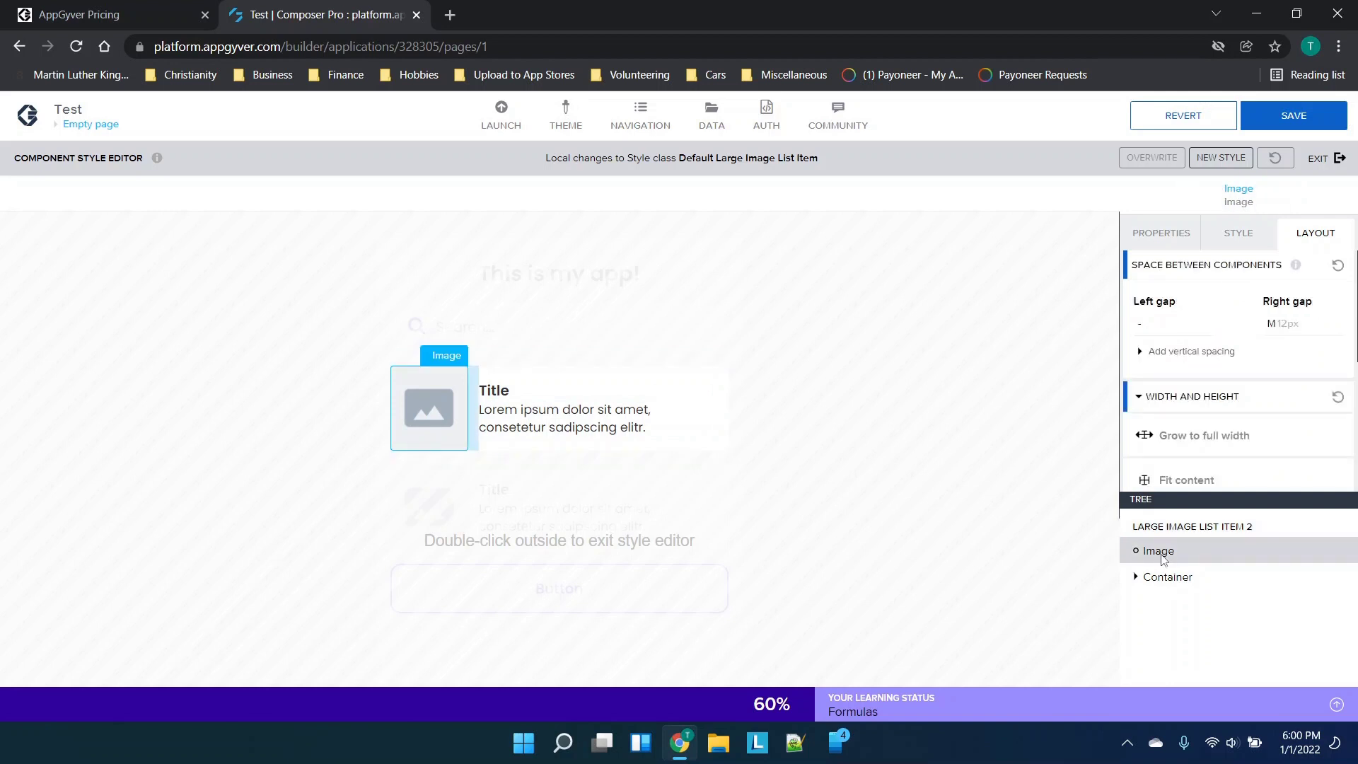
pyautogui.click(1164, 579)
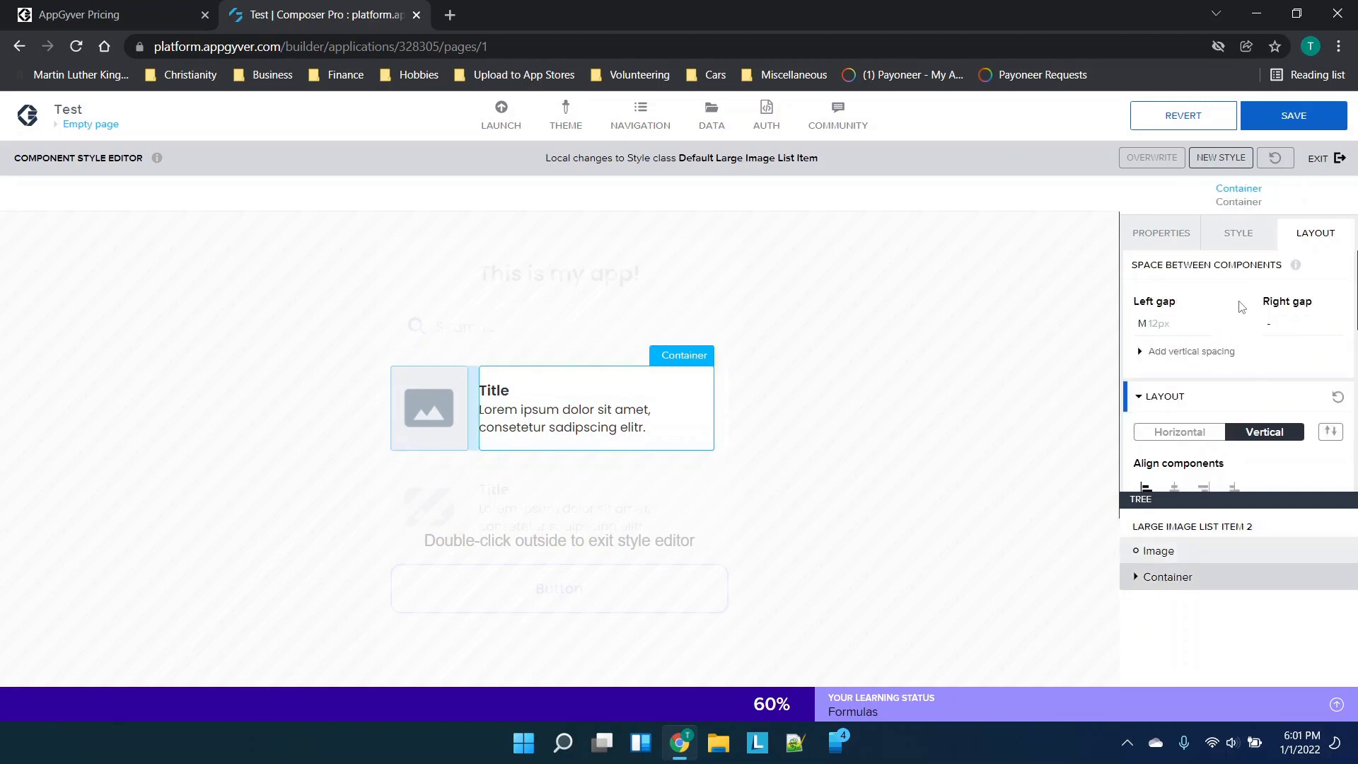
pyautogui.click(1238, 237)
pyautogui.click(1164, 236)
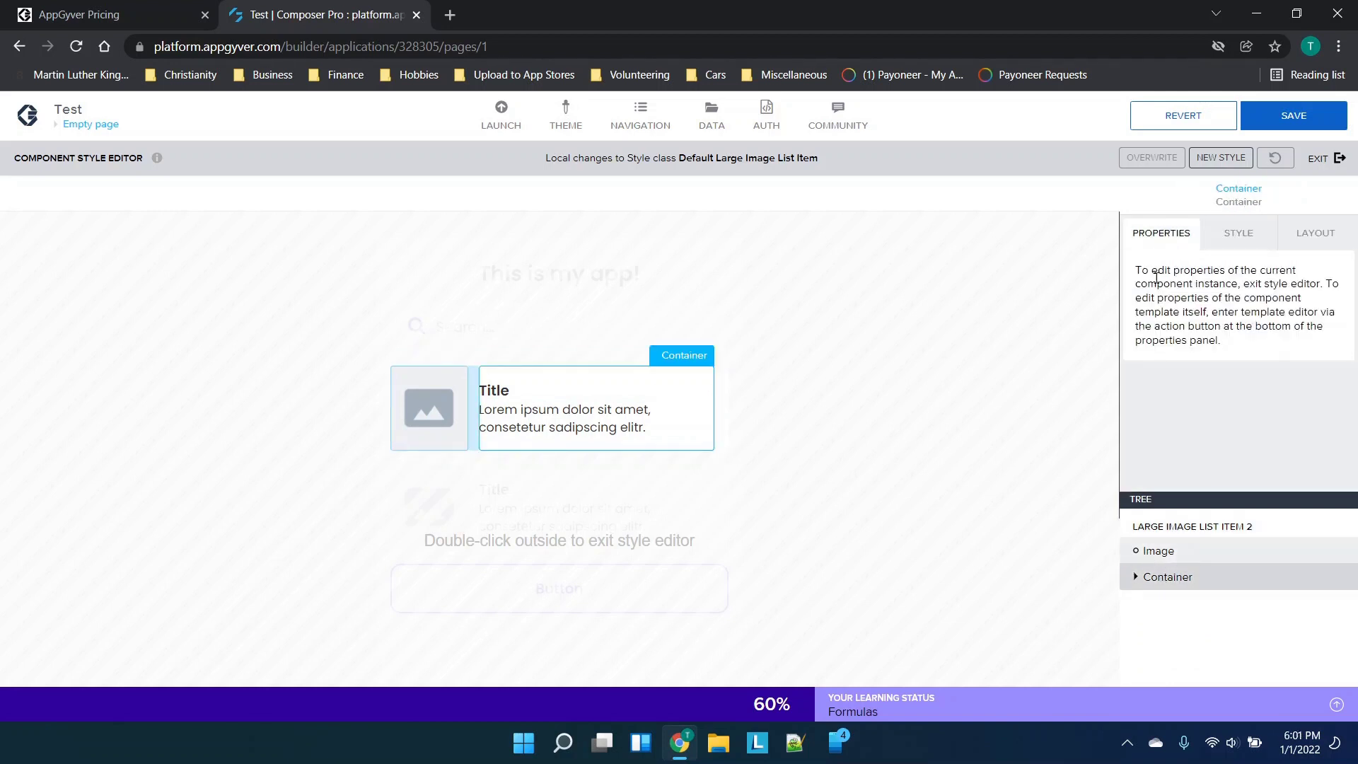
pyautogui.click(1243, 234)
pyautogui.click(1317, 232)
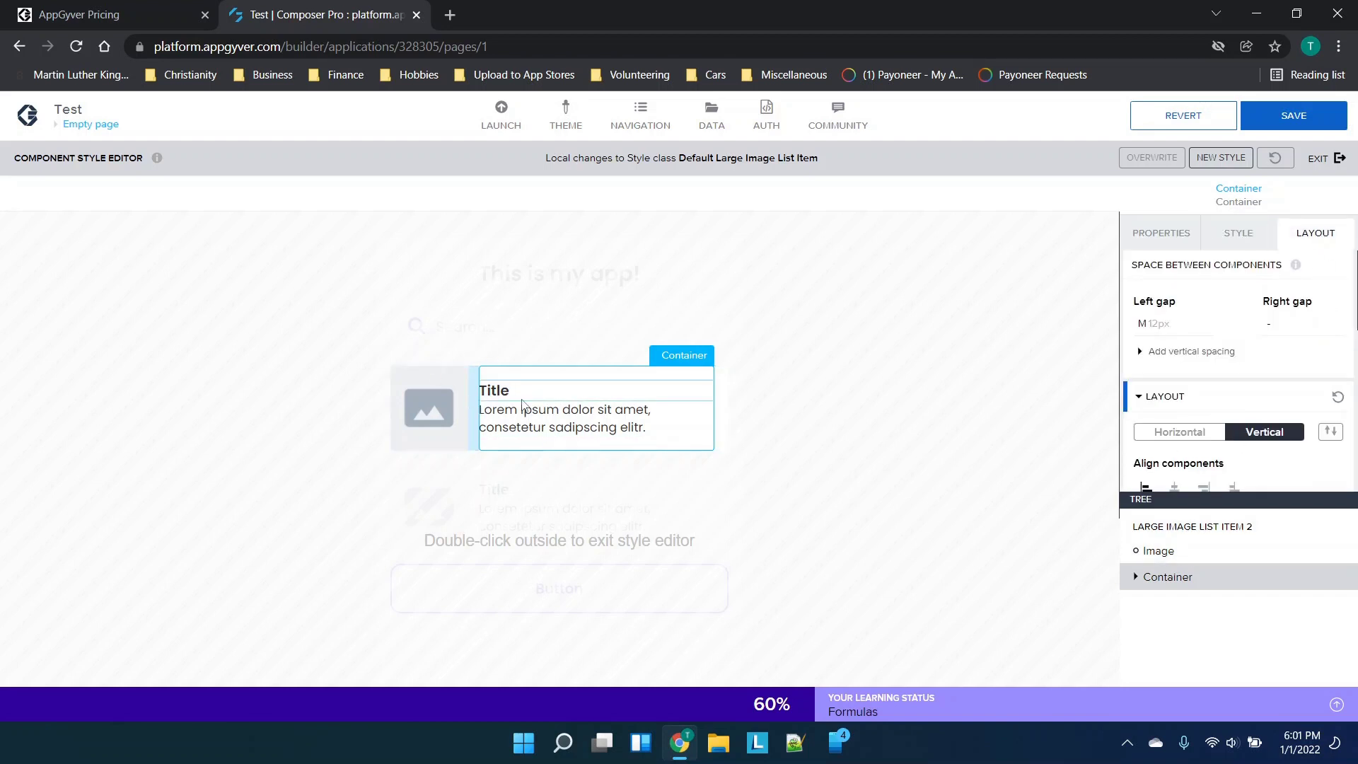
pyautogui.doubleClick(806, 410)
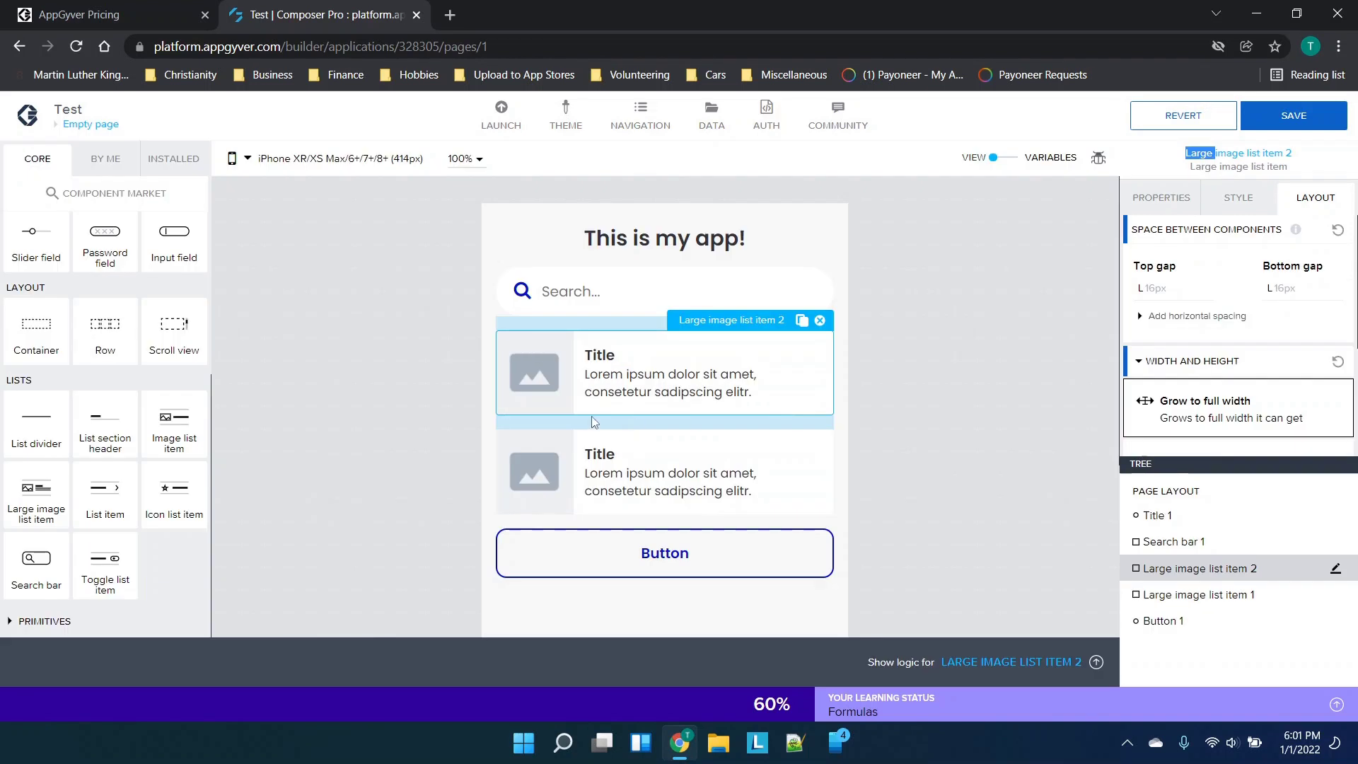
pyautogui.click(1245, 202)
pyautogui.click(1317, 202)
pyautogui.click(1208, 203)
pyautogui.click(1167, 204)
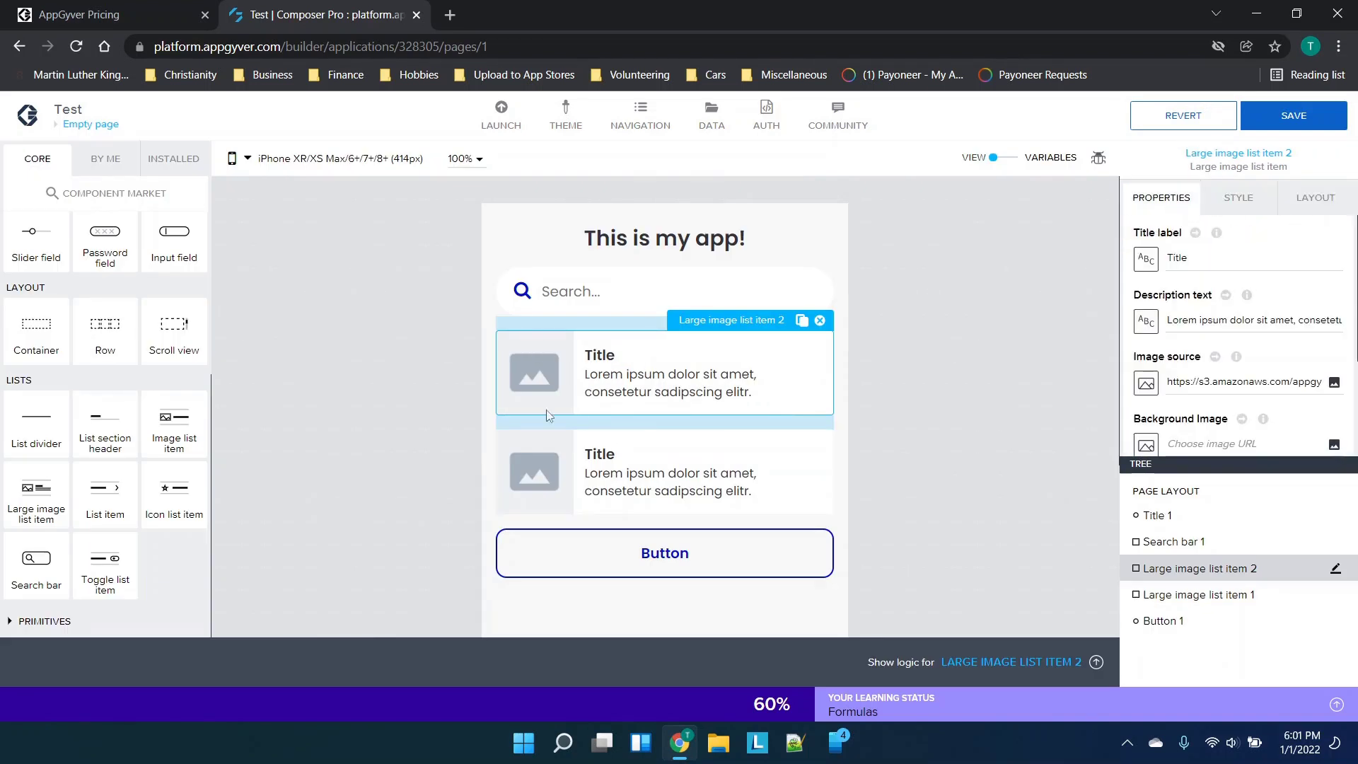
# Step: Examine the title and paragraph nested in Large image list item 2's container in the style editor, and return to the page
pyautogui.click(1339, 569)
pyautogui.click(1185, 554)
pyautogui.click(1177, 576)
pyautogui.click(1135, 577)
pyautogui.click(1158, 610)
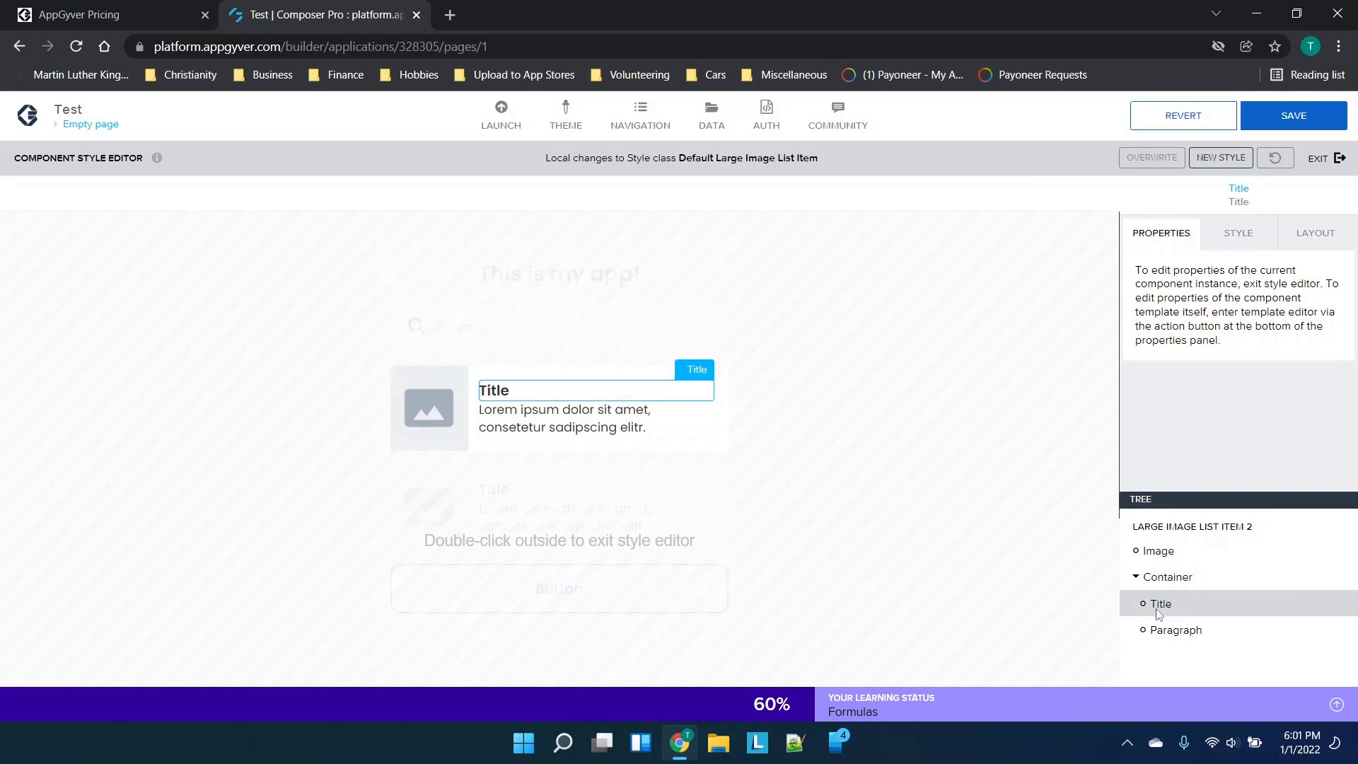
pyautogui.click(1163, 630)
pyautogui.click(1262, 239)
pyautogui.click(1307, 239)
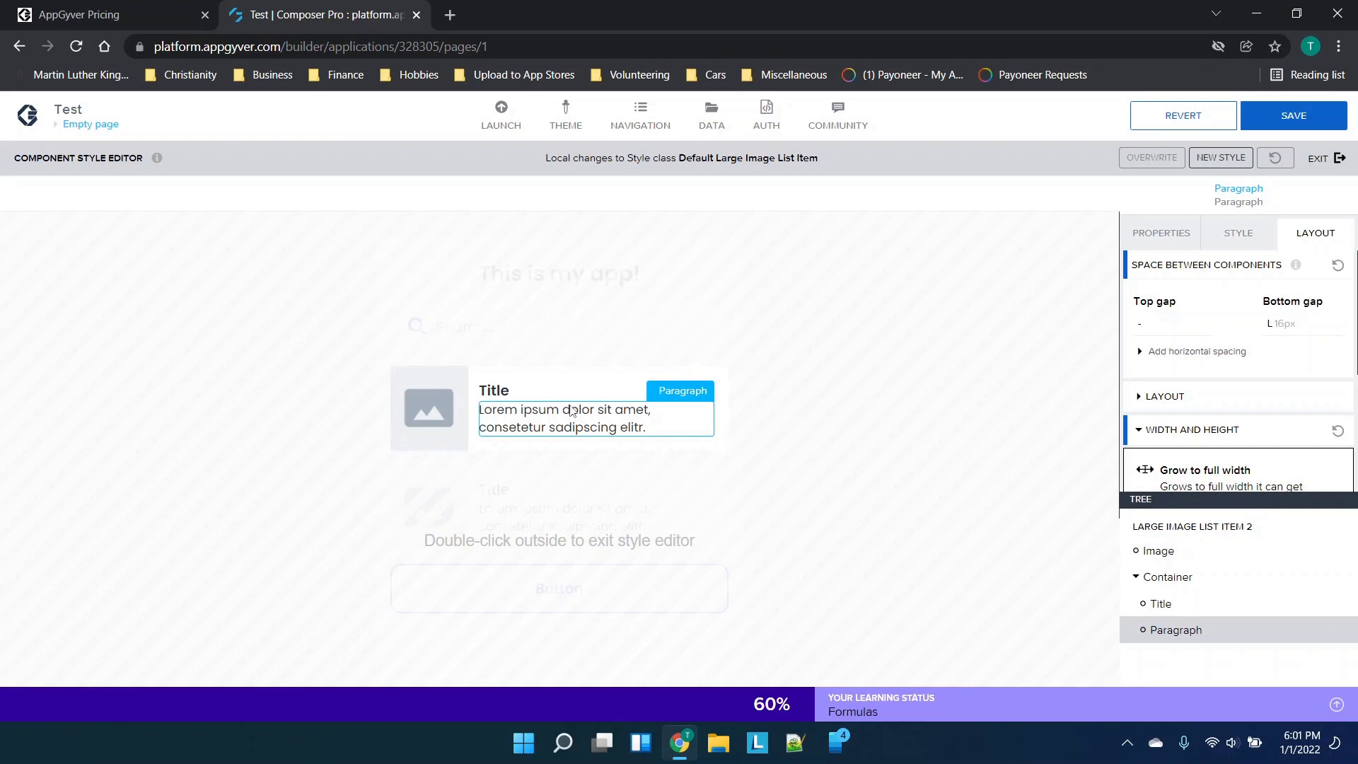
pyautogui.doubleClick(836, 385)
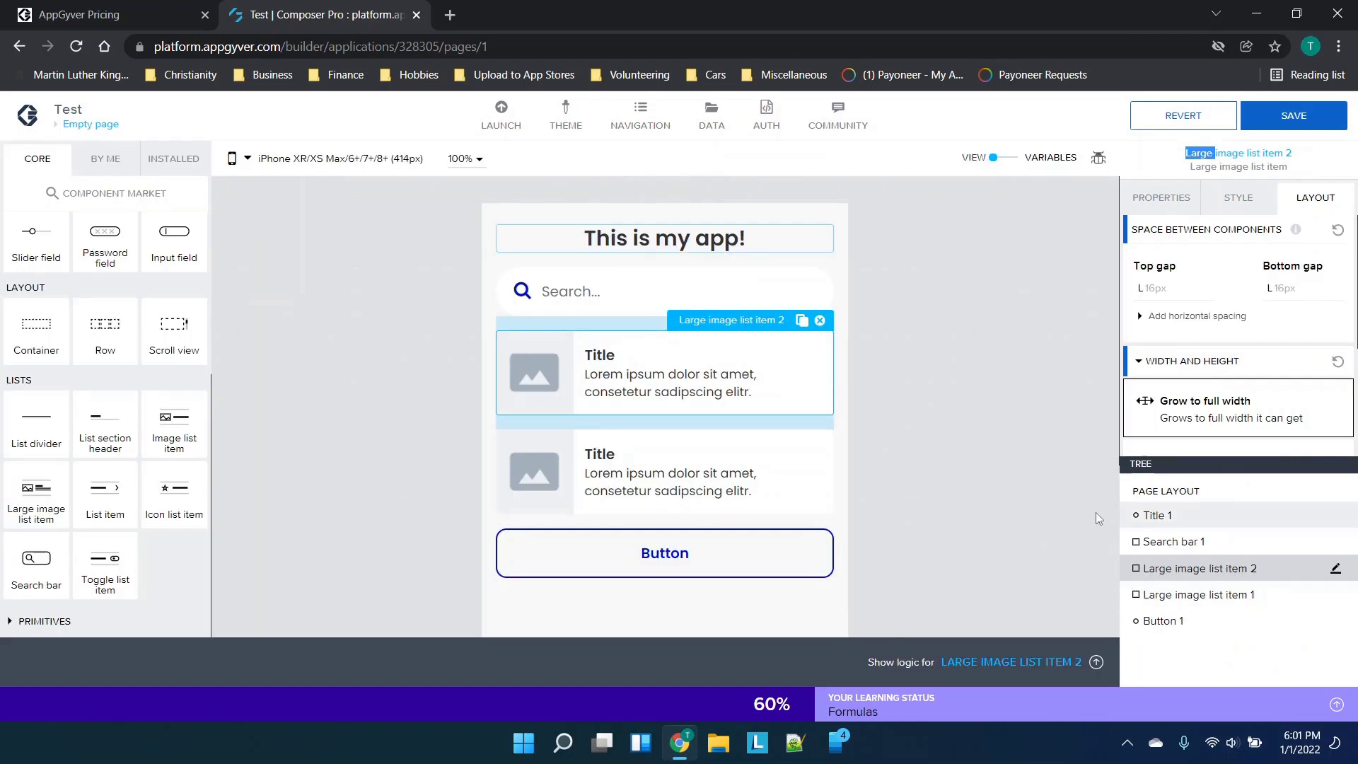
pyautogui.click(996, 476)
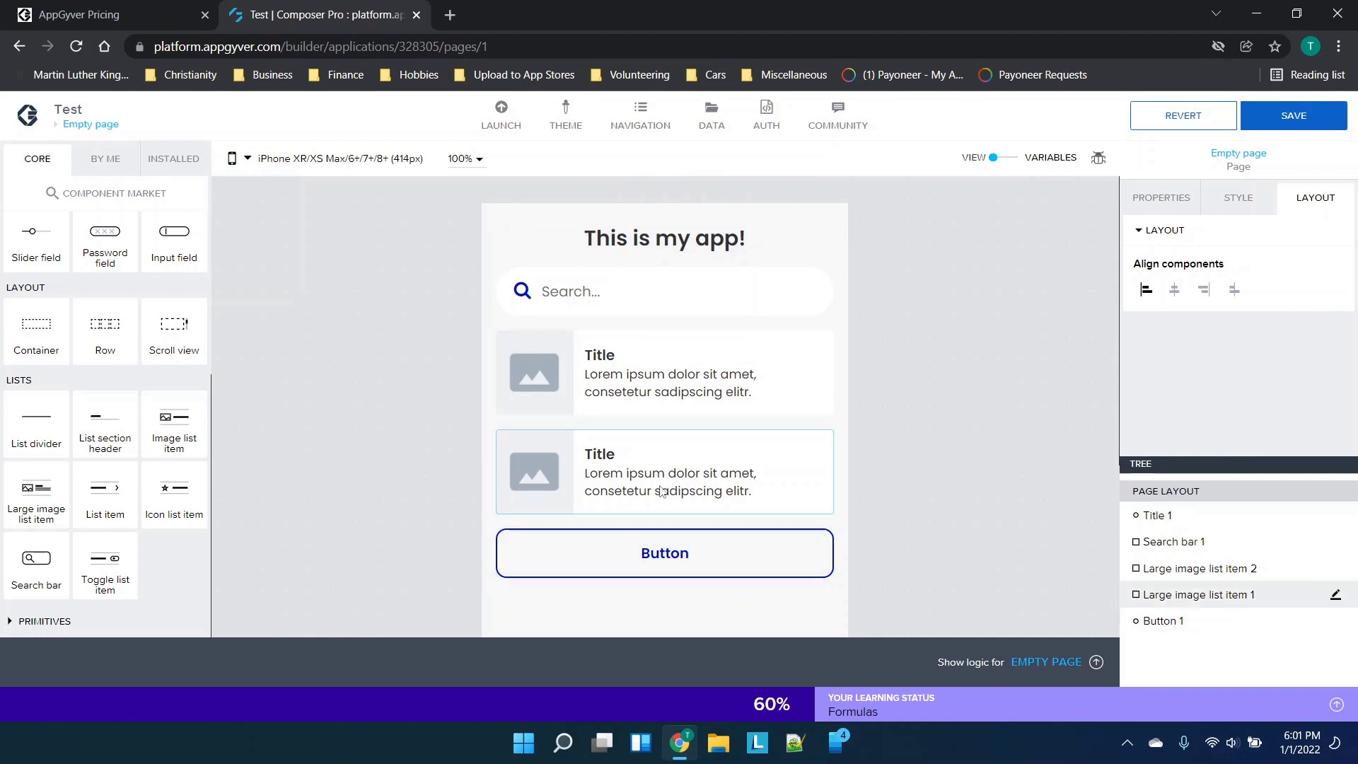
# Step: Open the logic for the button, look through the flow functions, and add an Open page function to the canvas
pyautogui.click(656, 553)
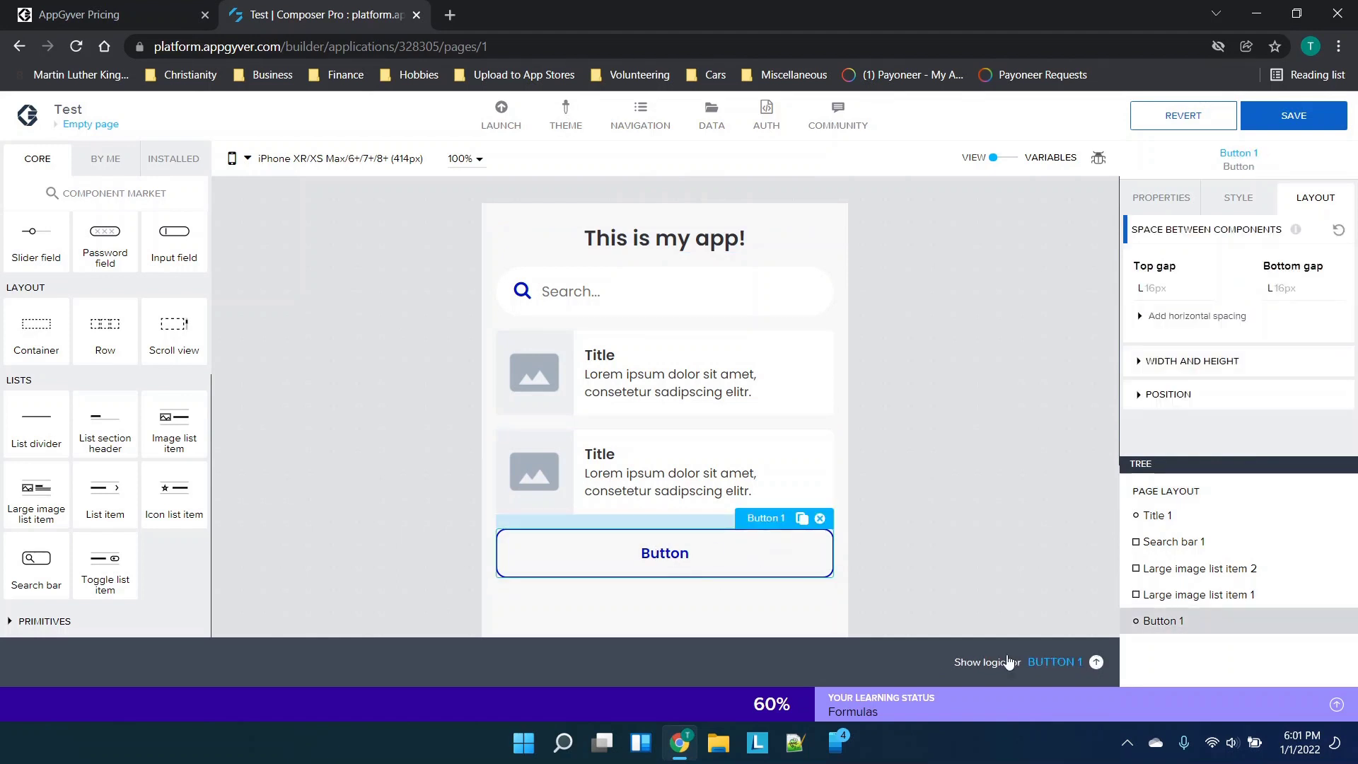
pyautogui.click(1045, 662)
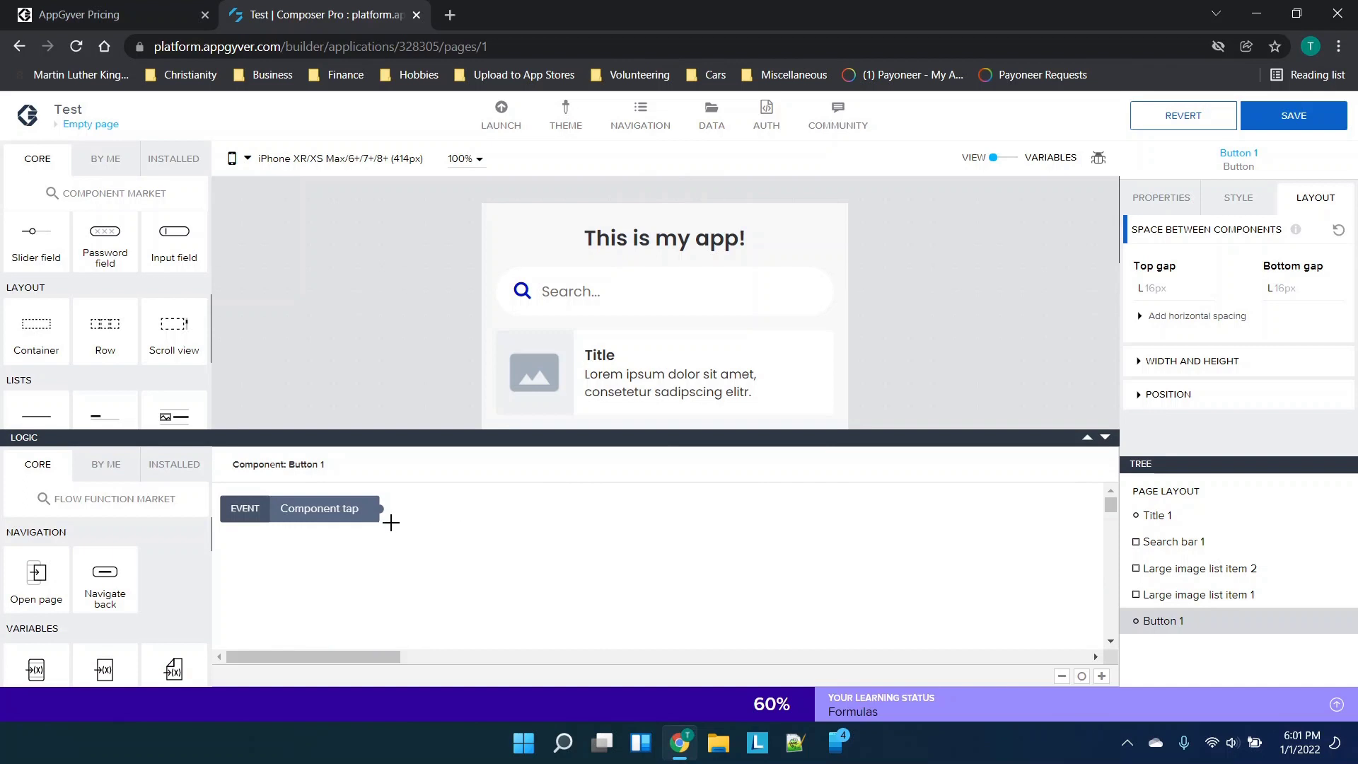
pyautogui.scroll(-6, 154, 564)
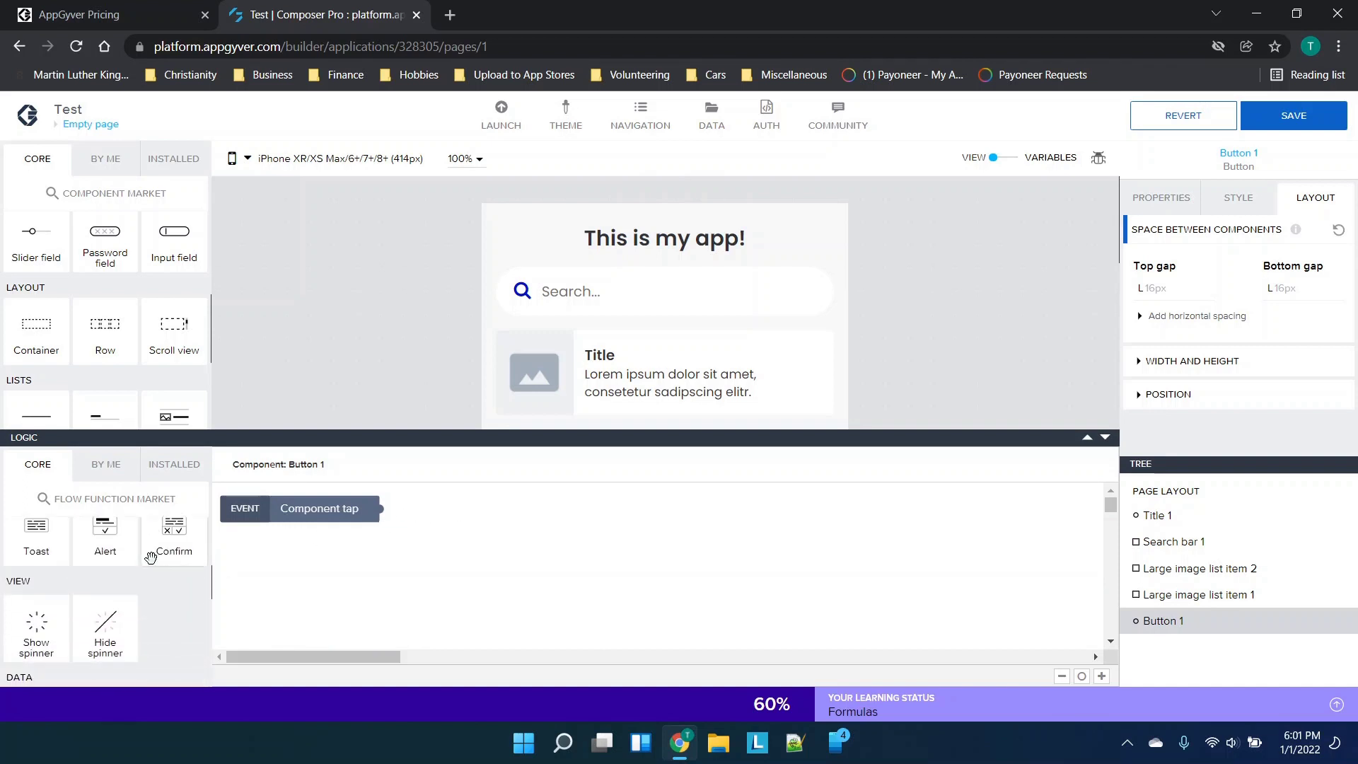
pyautogui.scroll(-5, 96, 562)
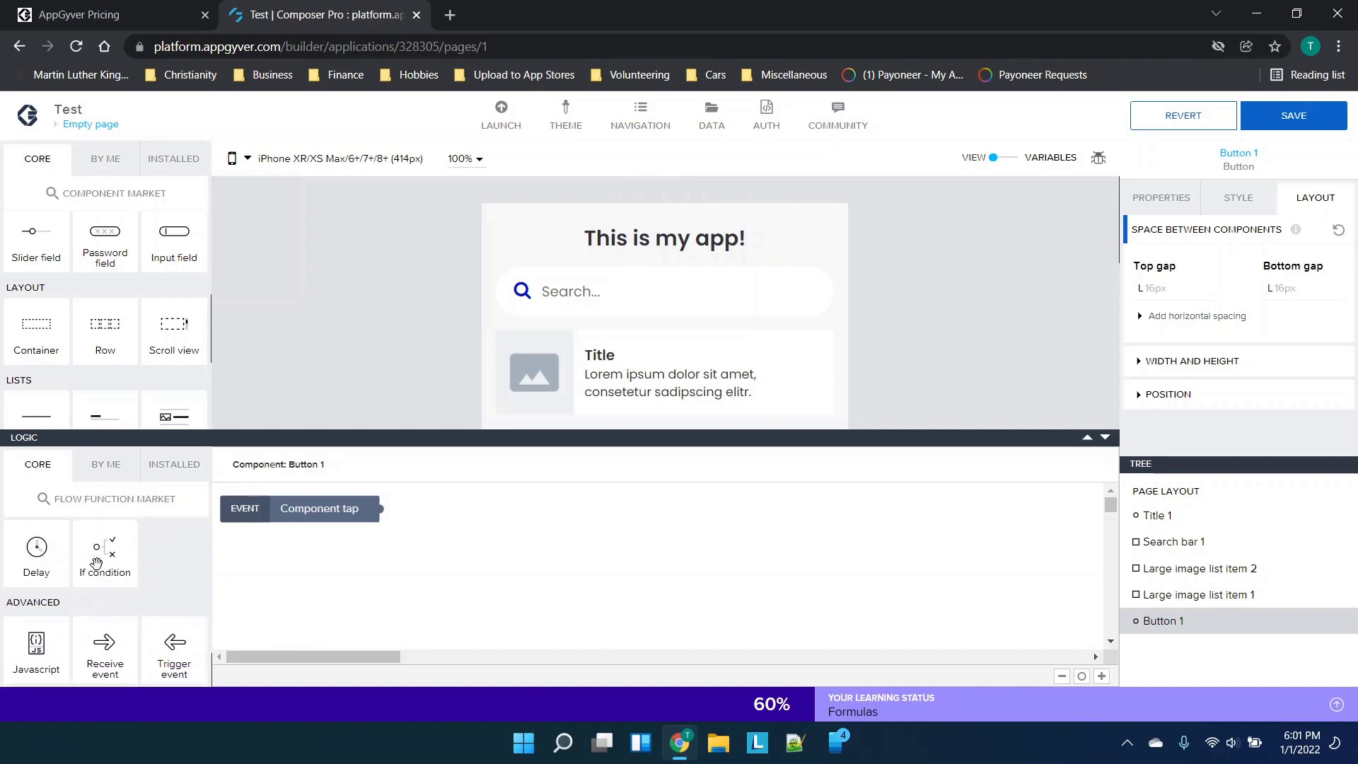
pyautogui.scroll(10, 96, 564)
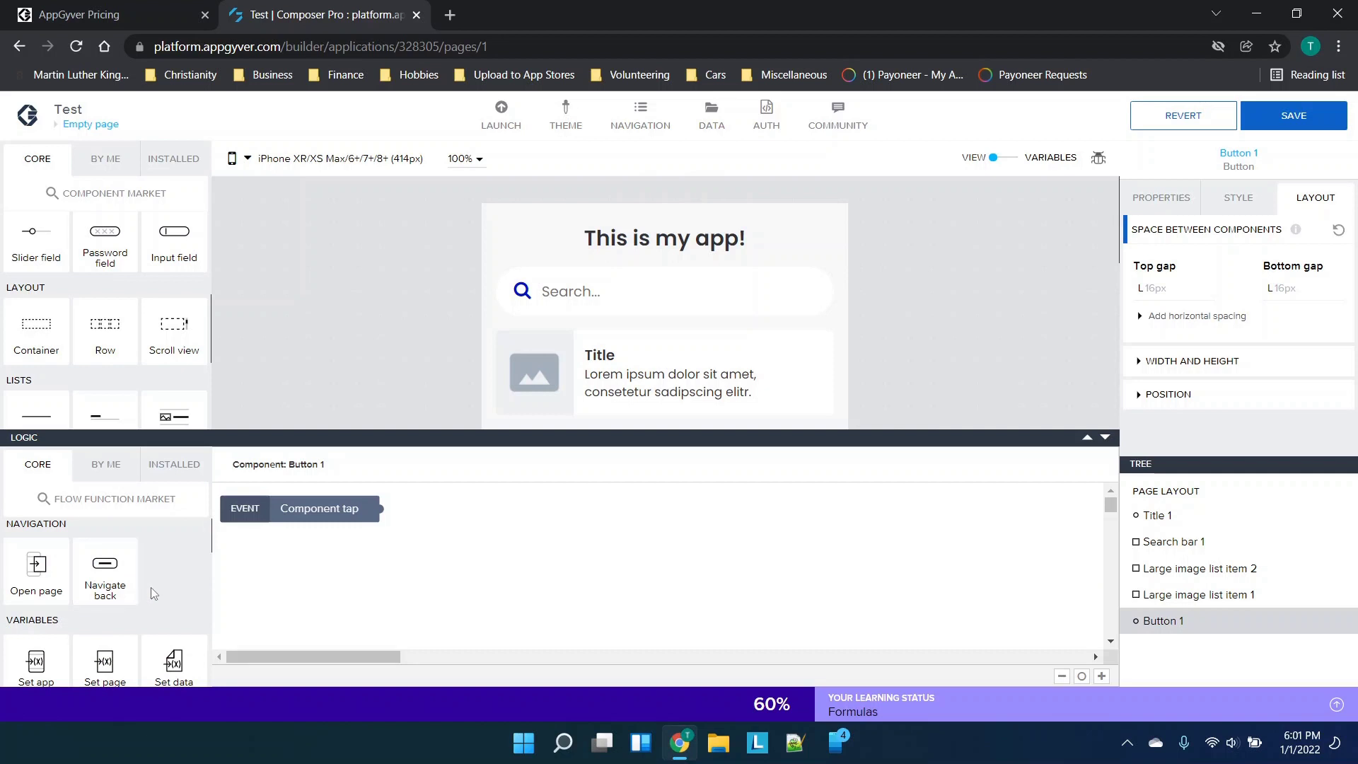
pyautogui.moveTo(36, 576); pyautogui.dragTo(503, 553)
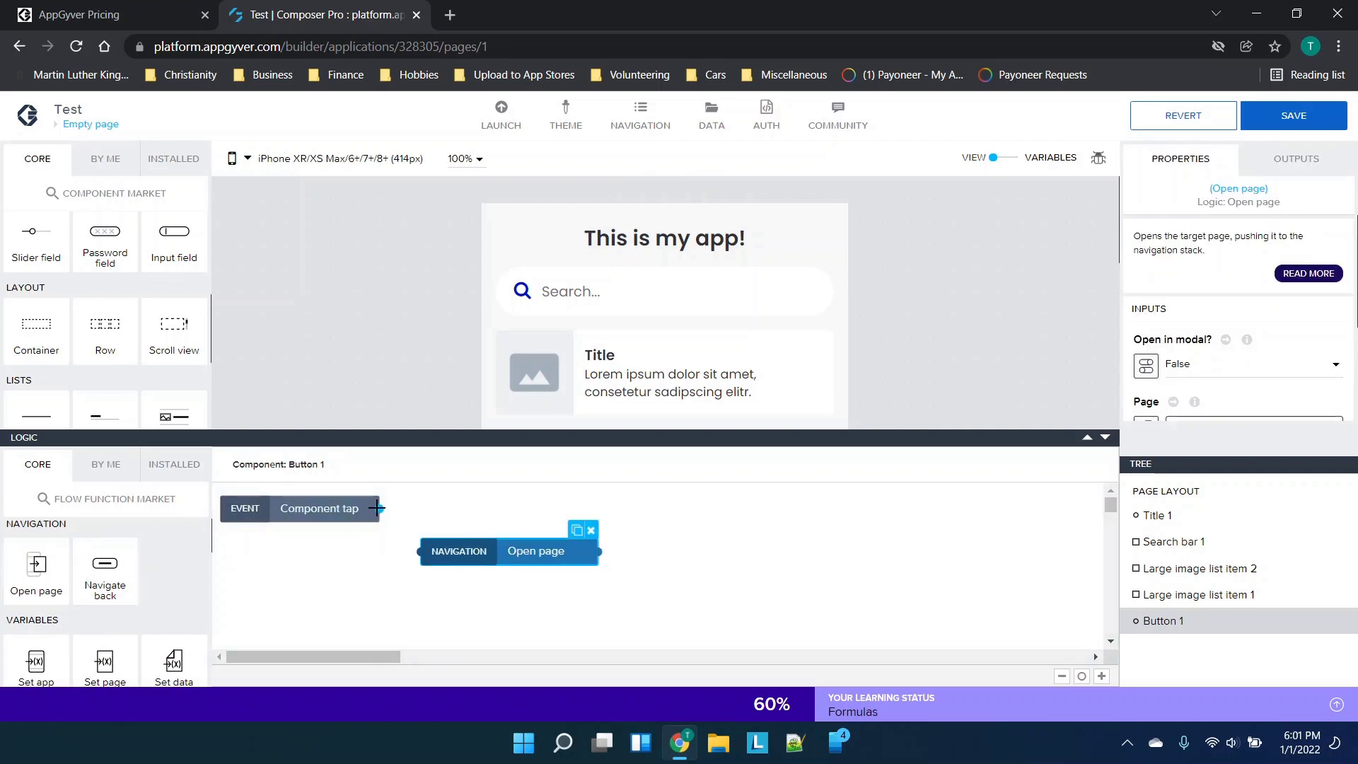
# Step: Connect the button's Component tap event to the Open page function, and select Open page
pyautogui.moveTo(379, 507); pyautogui.dragTo(422, 554)
pyautogui.click(338, 509)
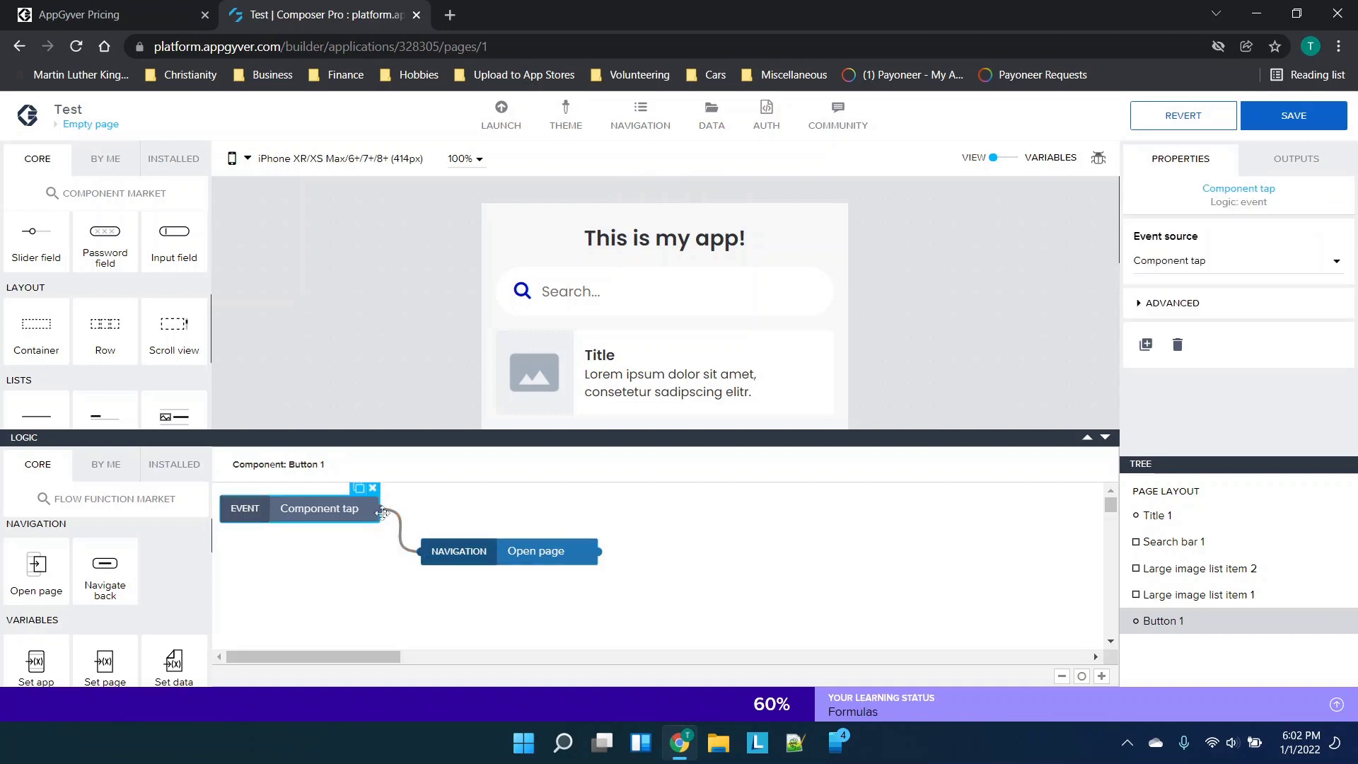
pyautogui.click(474, 564)
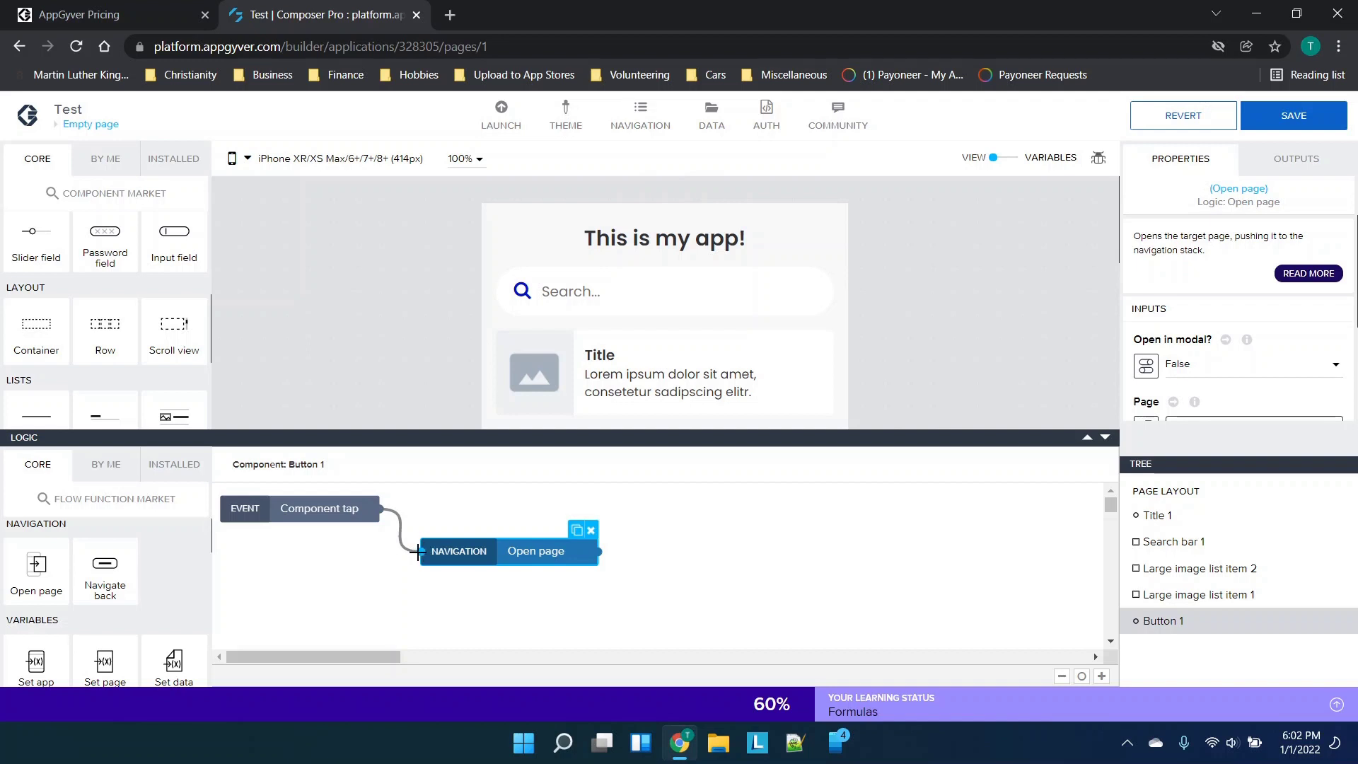
# Step: Replace the Open page function in the button's logic with a new one and connect the Component tap event to it
pyautogui.scroll(-3, 1264, 350)
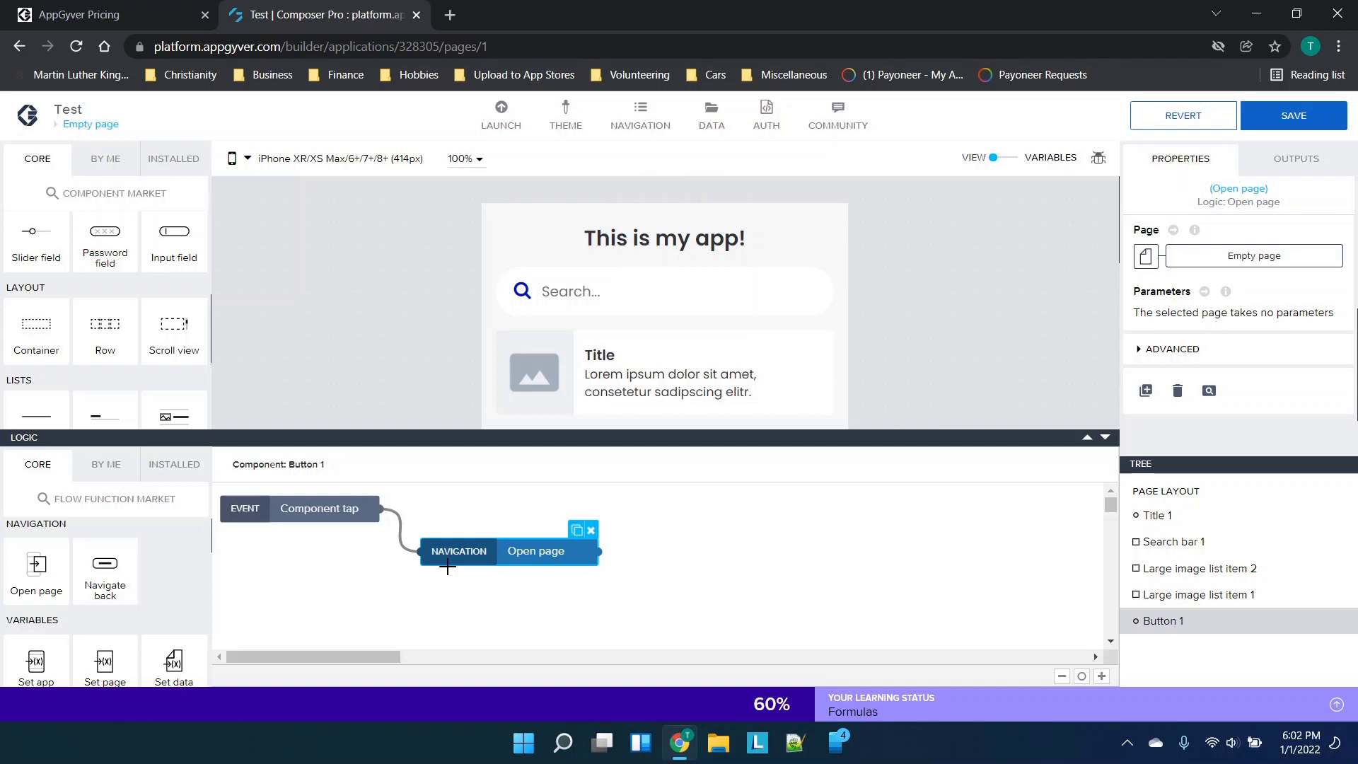
pyautogui.click(591, 529)
pyautogui.moveTo(27, 570); pyautogui.dragTo(507, 566)
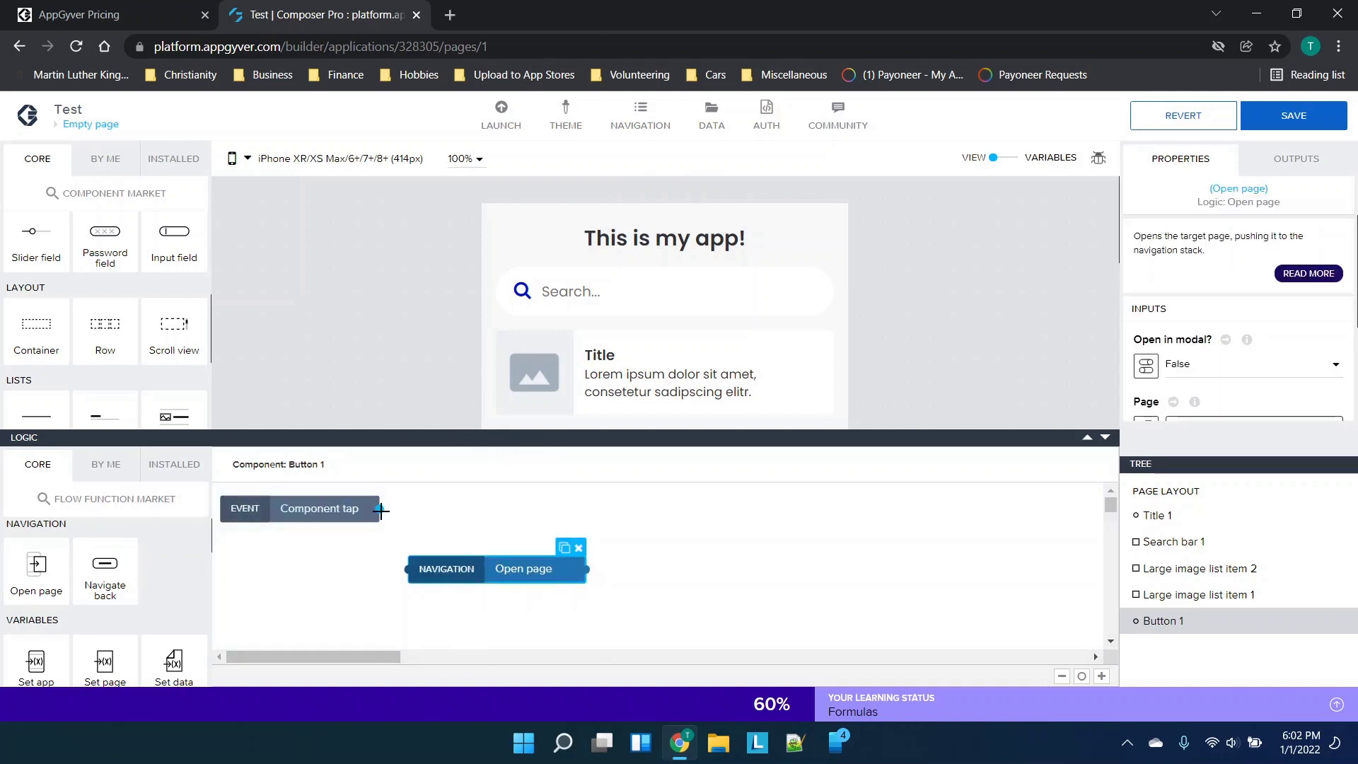
pyautogui.moveTo(380, 509); pyautogui.dragTo(406, 569)
pyautogui.click(406, 569)
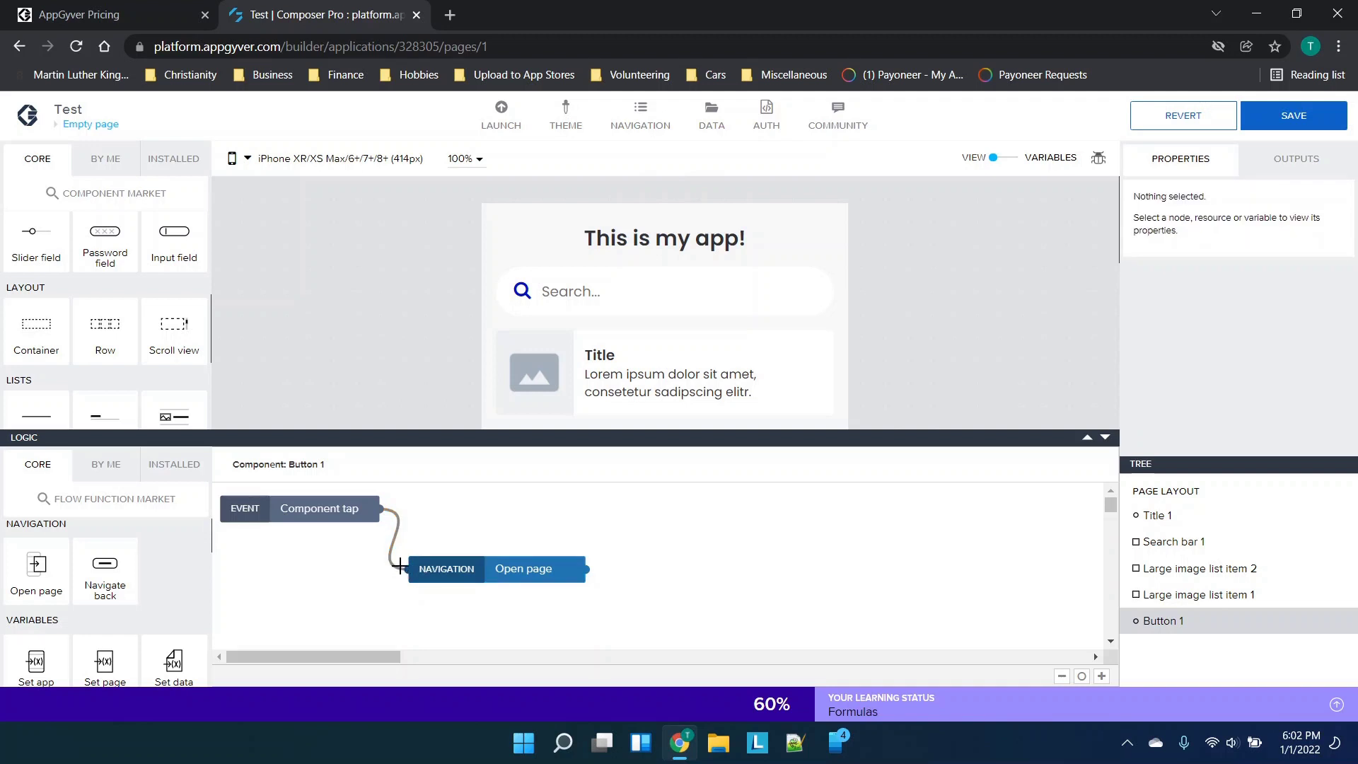
# Step: Set the Open page function's target page to Page 2 and save the app
pyautogui.click(451, 569)
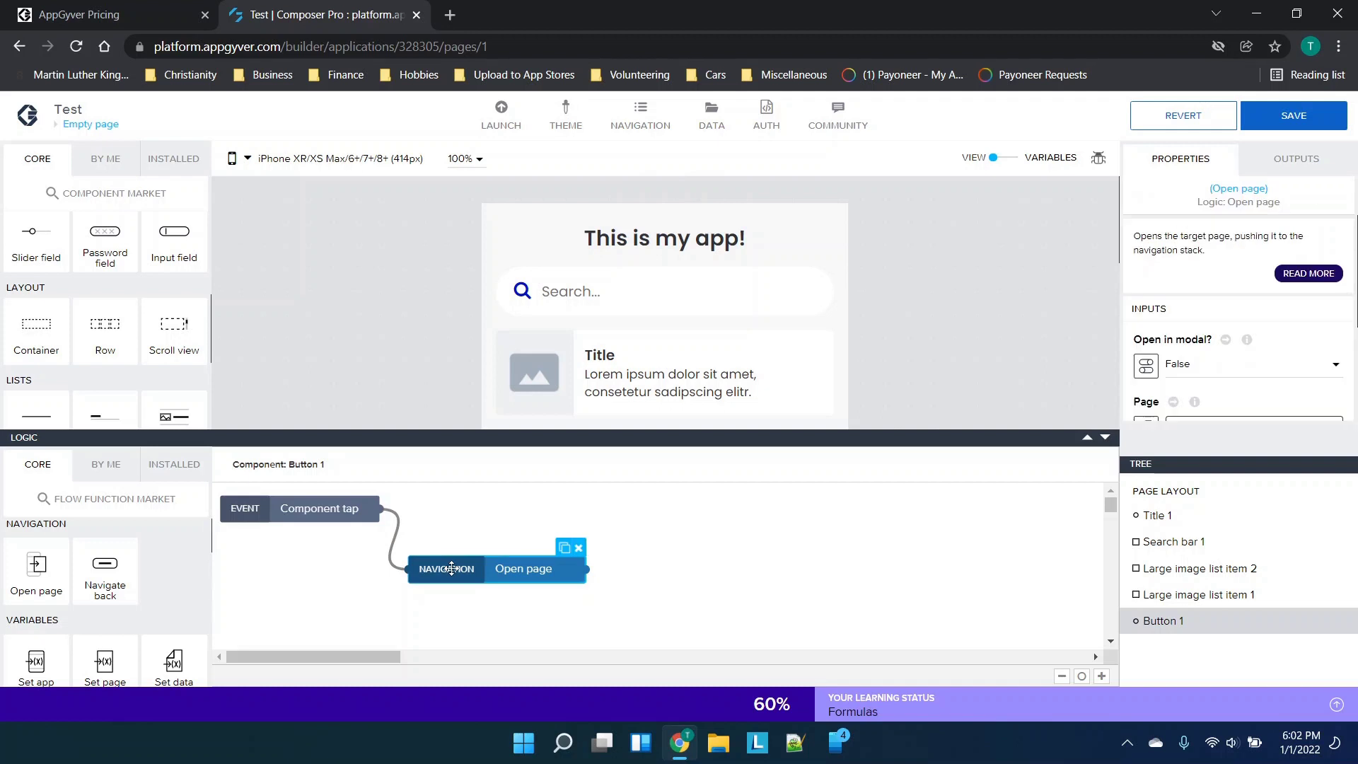
pyautogui.scroll(-2, 1234, 336)
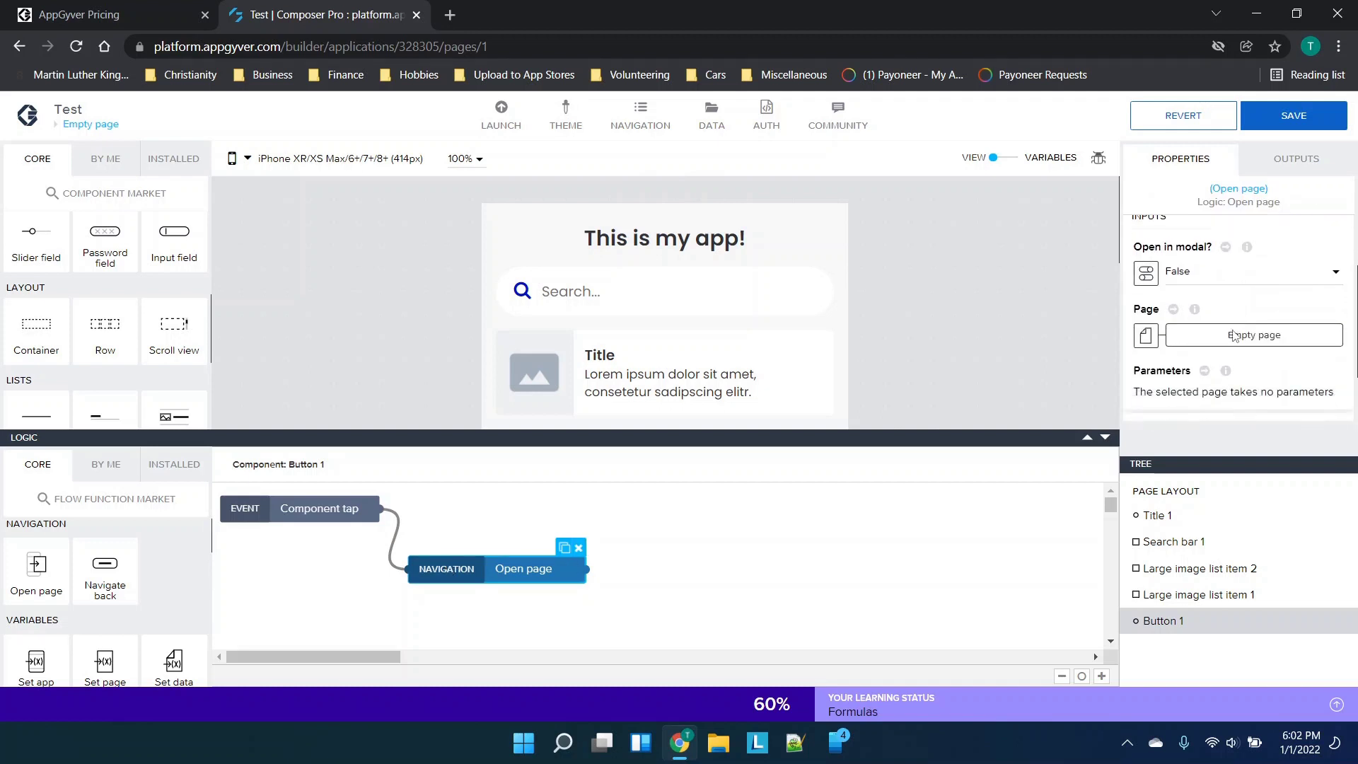
pyautogui.click(1241, 287)
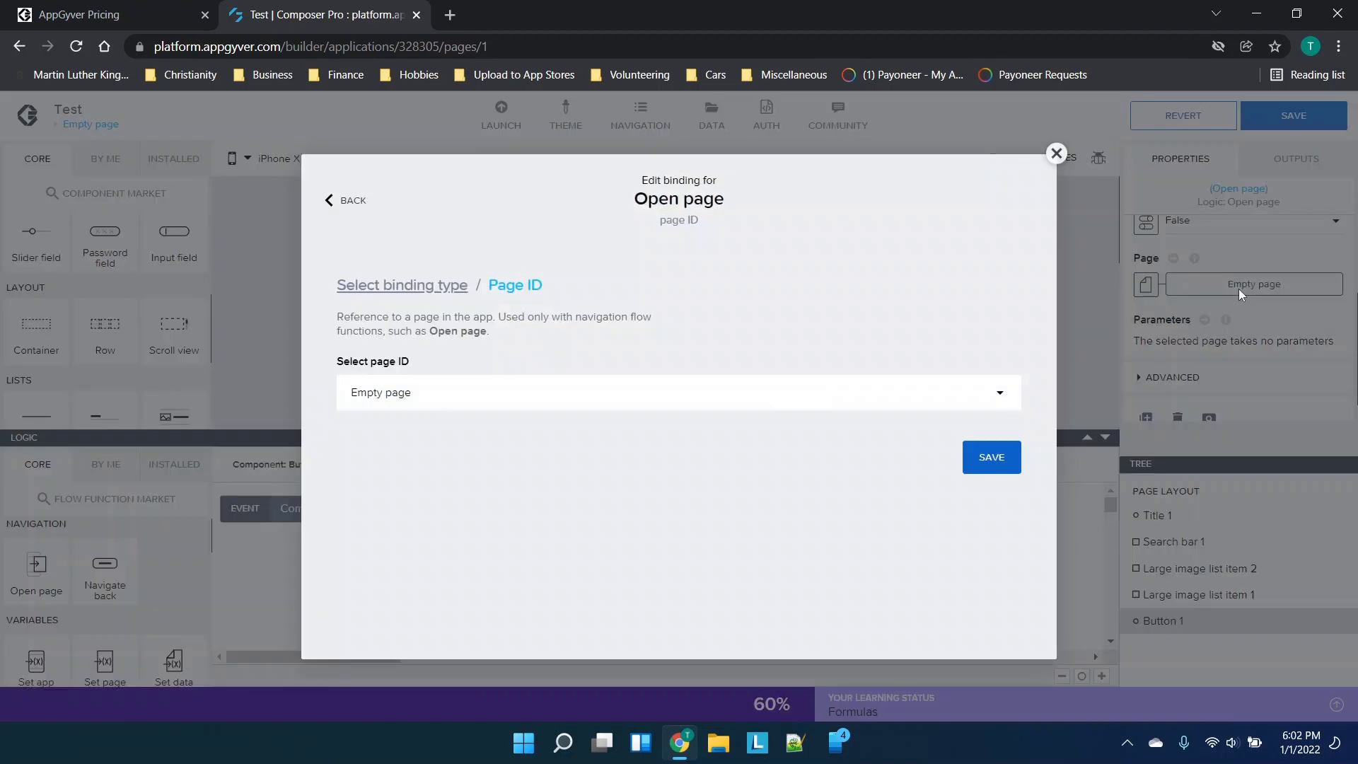
pyautogui.click(677, 401)
pyautogui.click(515, 432)
pyautogui.click(995, 461)
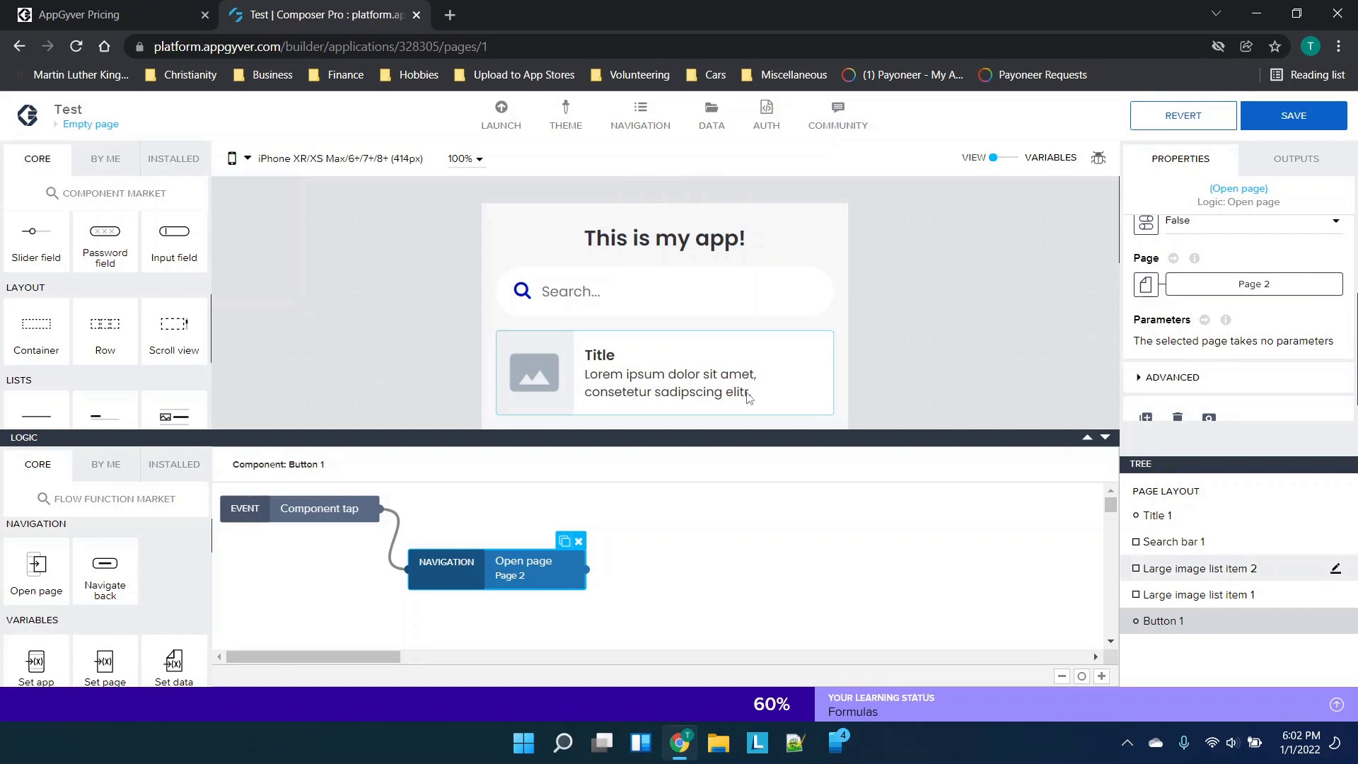
pyautogui.scroll(-5, 748, 398)
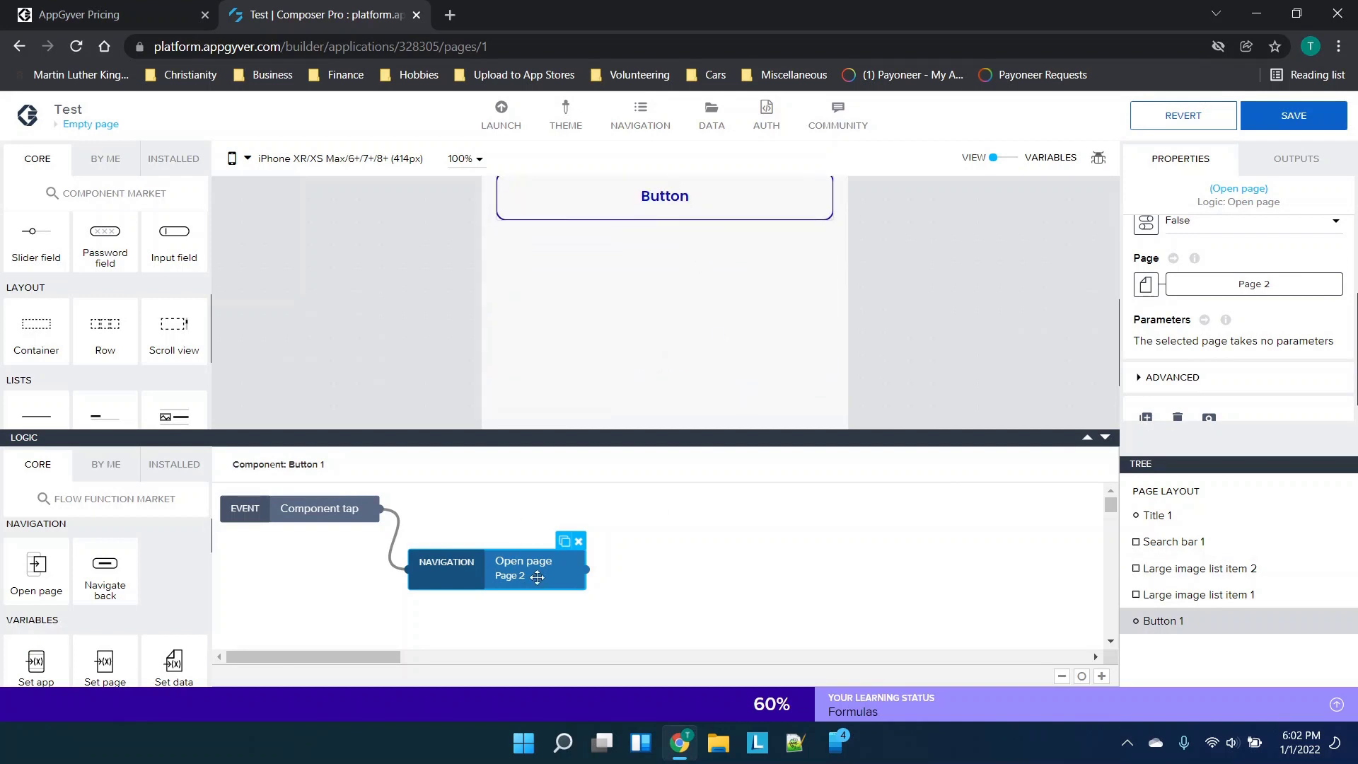
pyautogui.click(1293, 115)
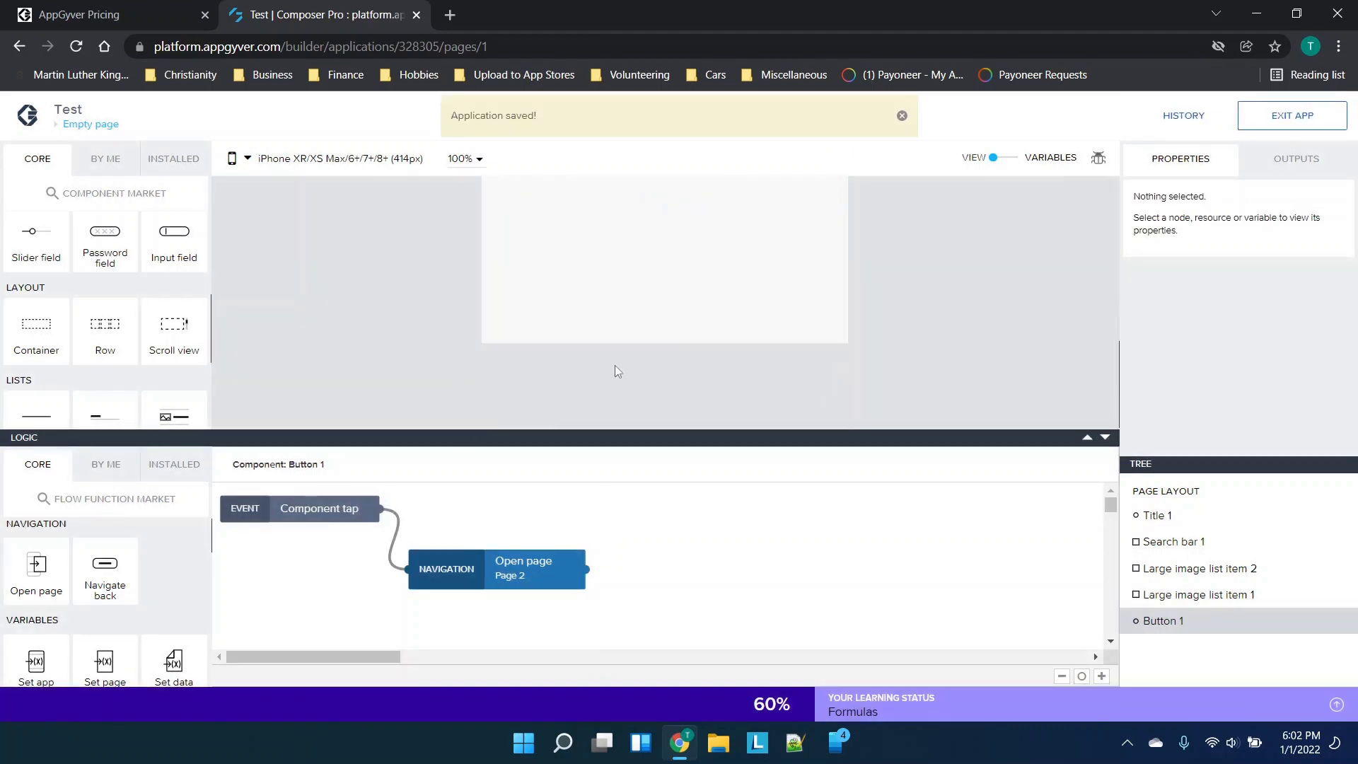
# Step: Collapse the logic canvas and delete both large image list items and the search bar from the page
pyautogui.scroll(3, 616, 311)
pyautogui.scroll(1, 617, 293)
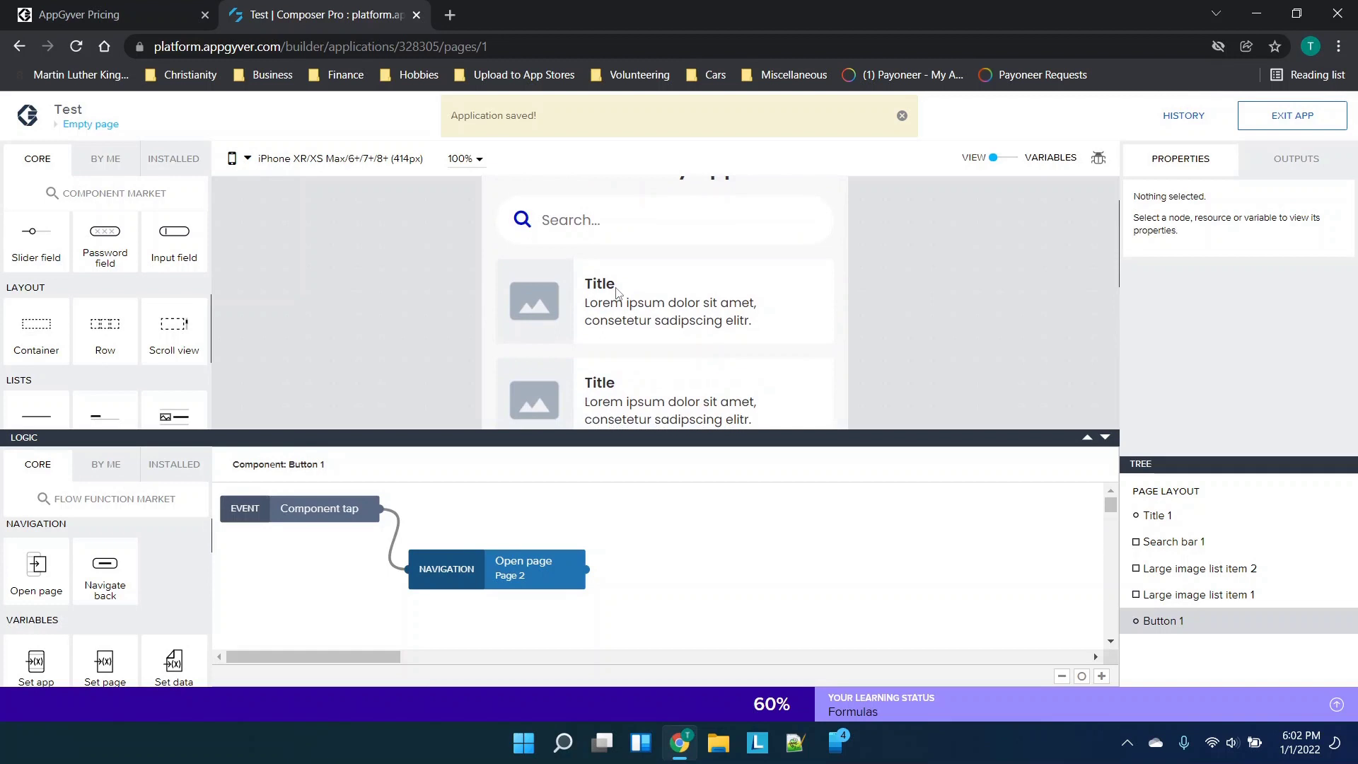
pyautogui.click(1102, 441)
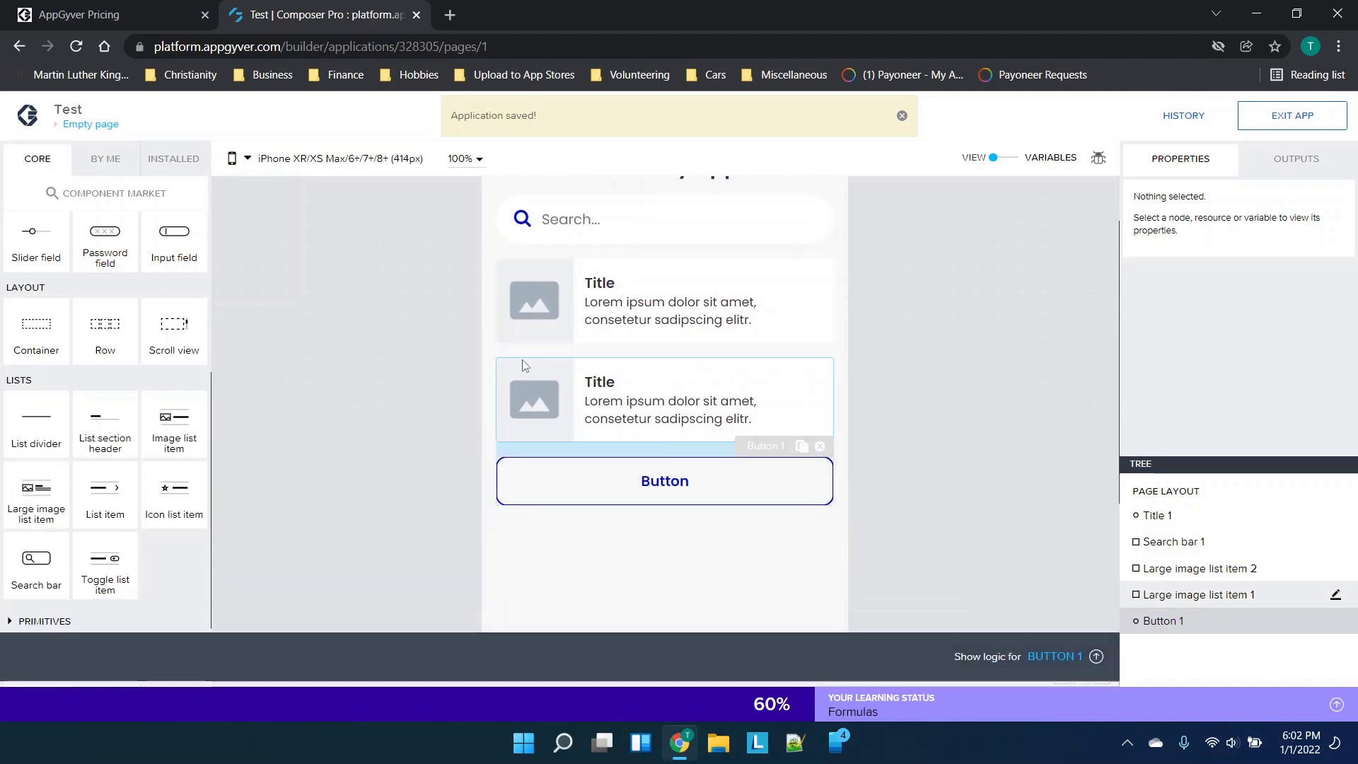
pyautogui.scroll(2, 897, 272)
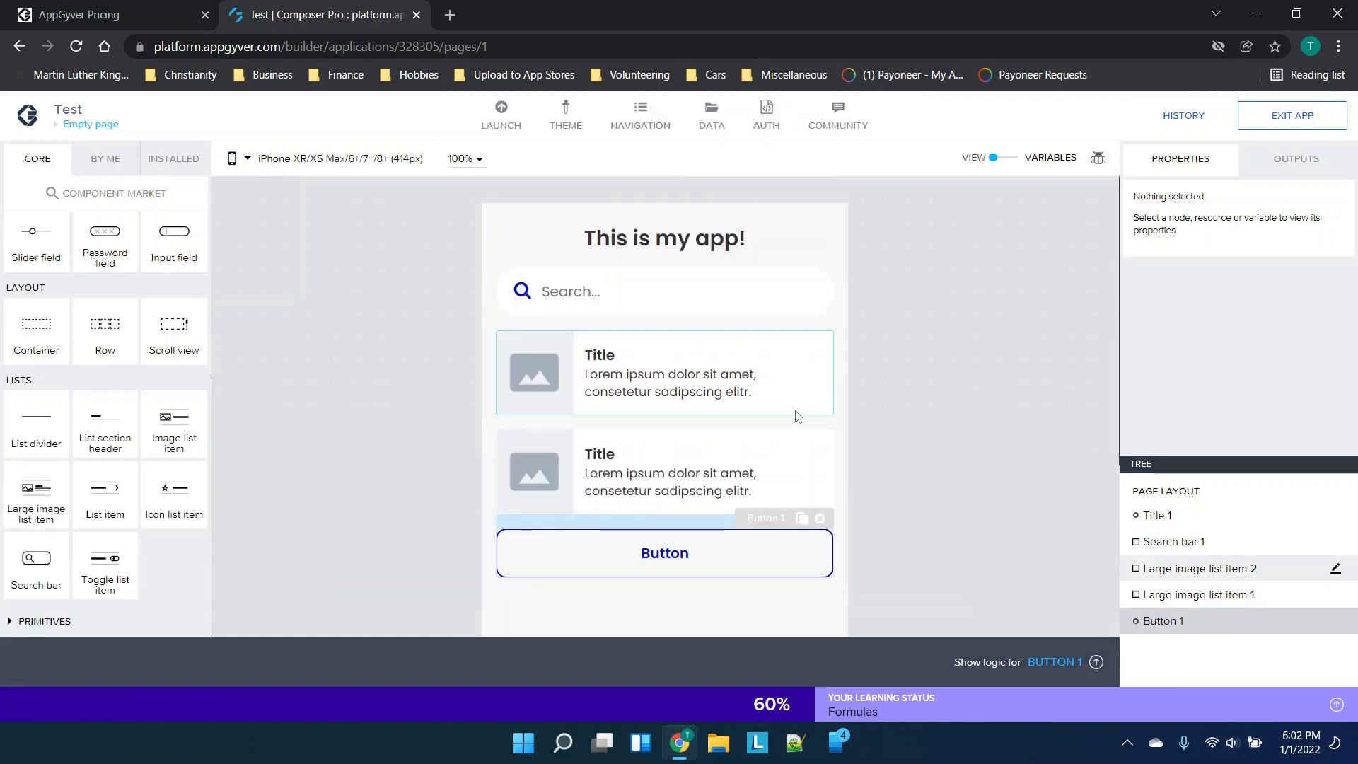
pyautogui.click(661, 476)
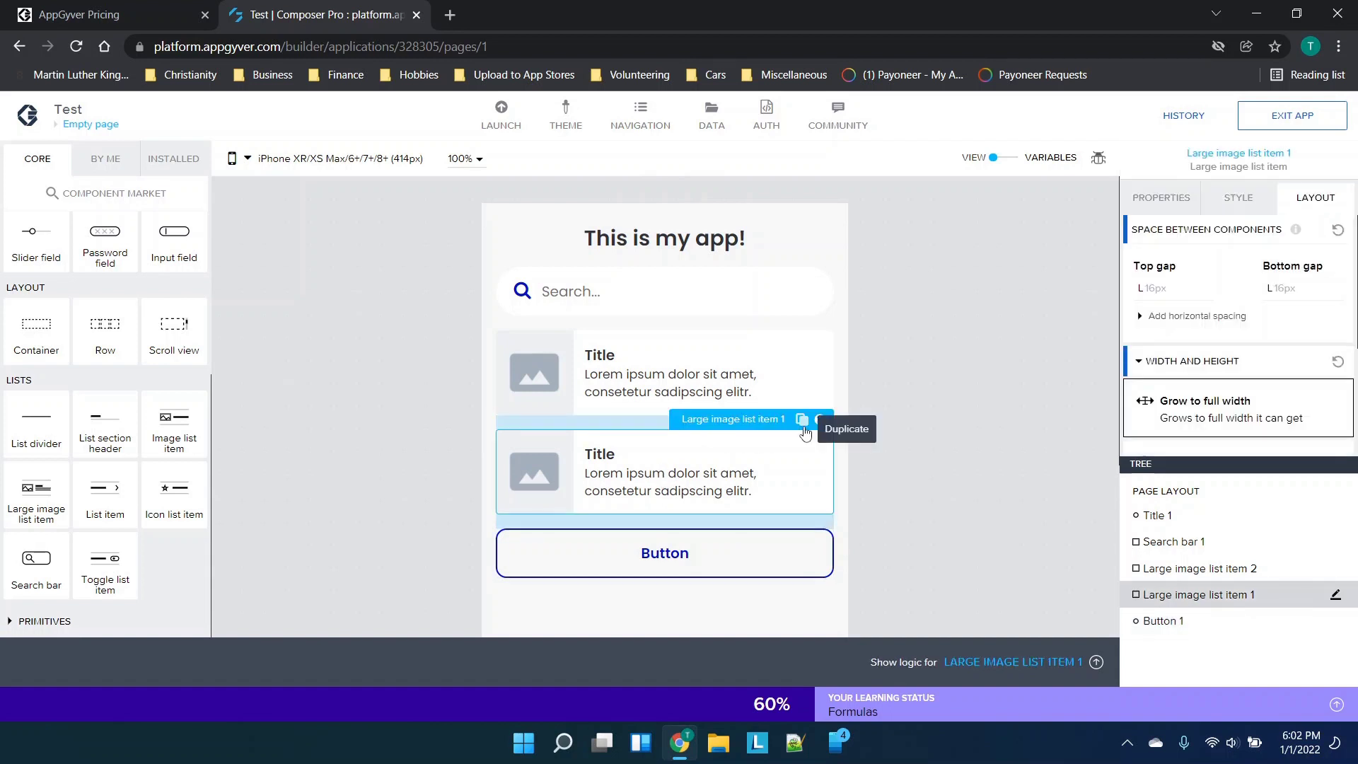
pyautogui.click(820, 420)
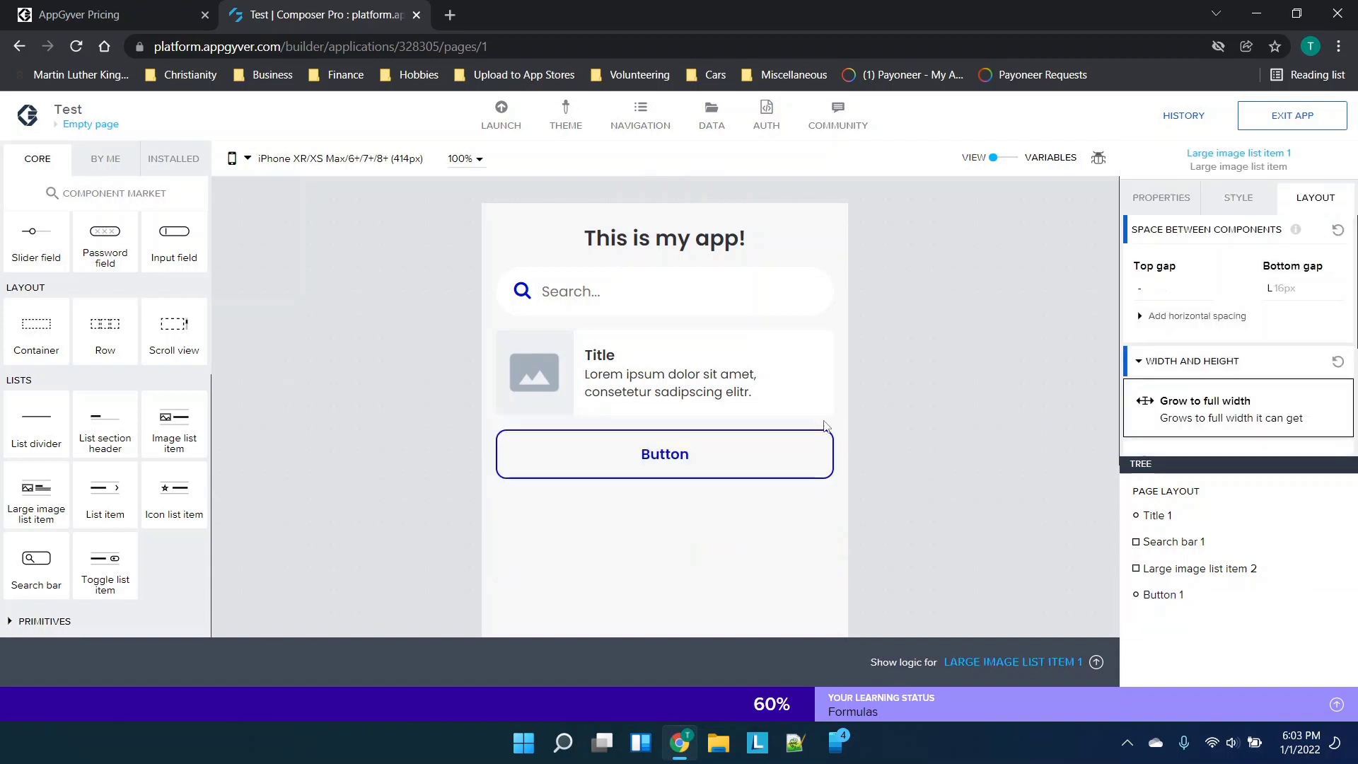
pyautogui.click(788, 371)
pyautogui.click(820, 322)
pyautogui.click(787, 305)
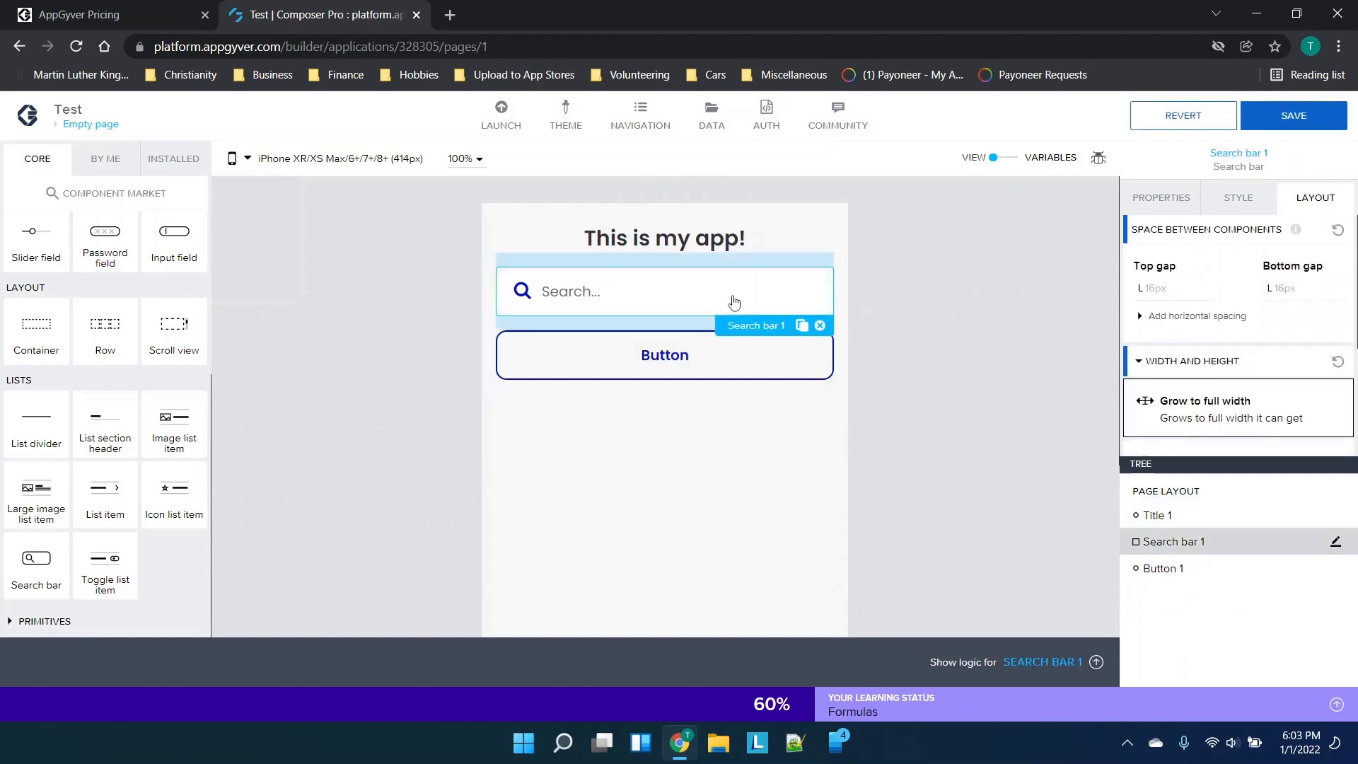
pyautogui.click(819, 326)
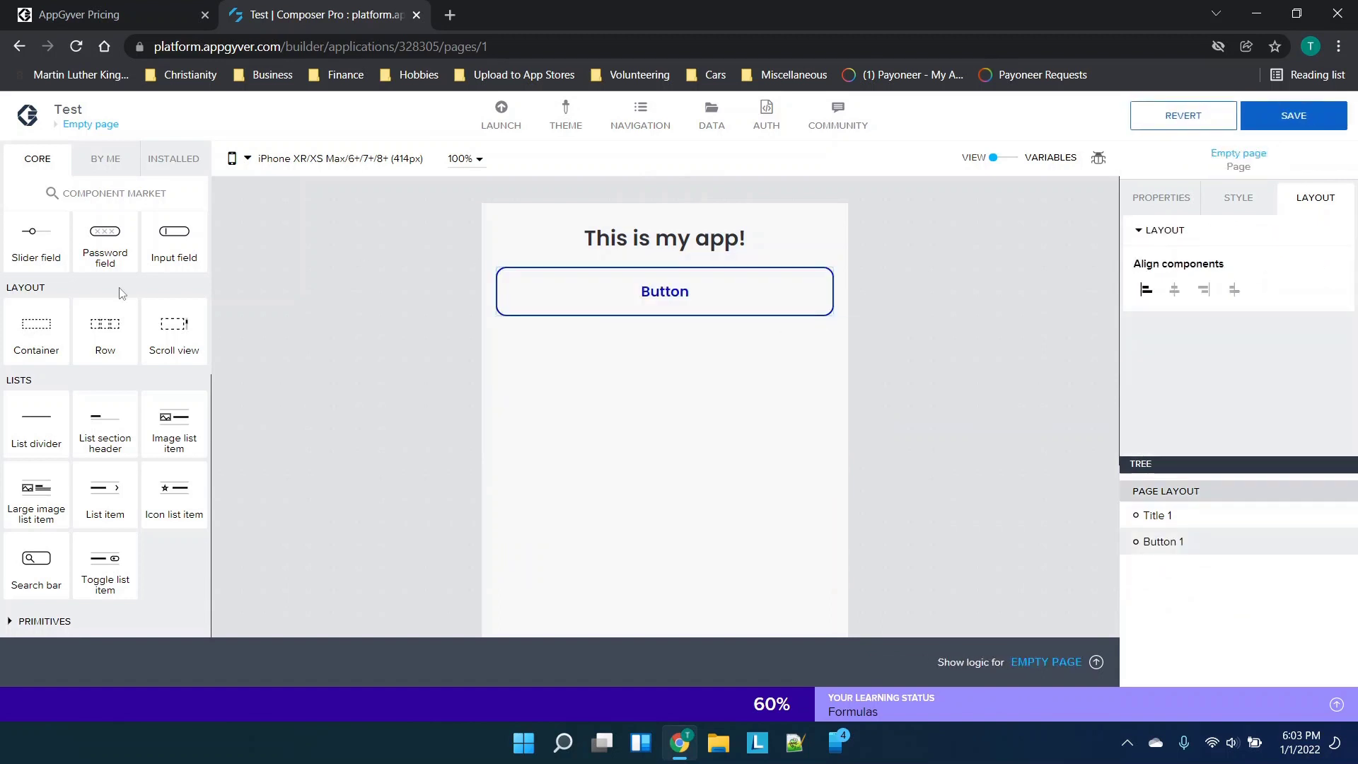
# Step: Add an Input field component between the page title and the button
pyautogui.scroll(4, 121, 293)
pyautogui.scroll(-1, 111, 437)
pyautogui.moveTo(163, 451); pyautogui.dragTo(650, 339)
pyautogui.moveTo(647, 289)
pyautogui.mouseDown()
pyautogui.moveTo(651, 261)
pyautogui.moveTo(652, 281)
pyautogui.mouseUp()
pyautogui.moveTo(656, 367); pyautogui.dragTo(670, 266)
pyautogui.moveTo(1179, 567); pyautogui.dragTo(1181, 527)
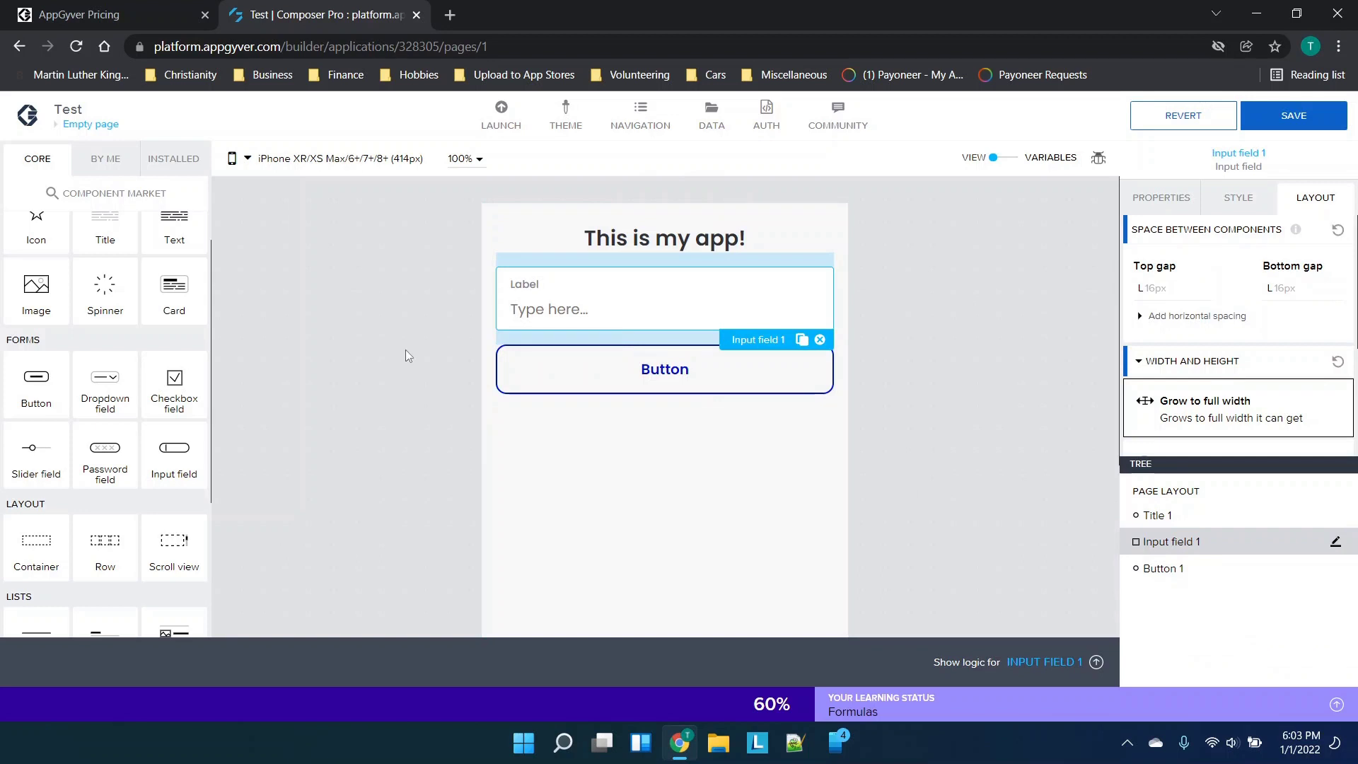
# Step: Change the button's label to "Go to page 2"
pyautogui.click(622, 381)
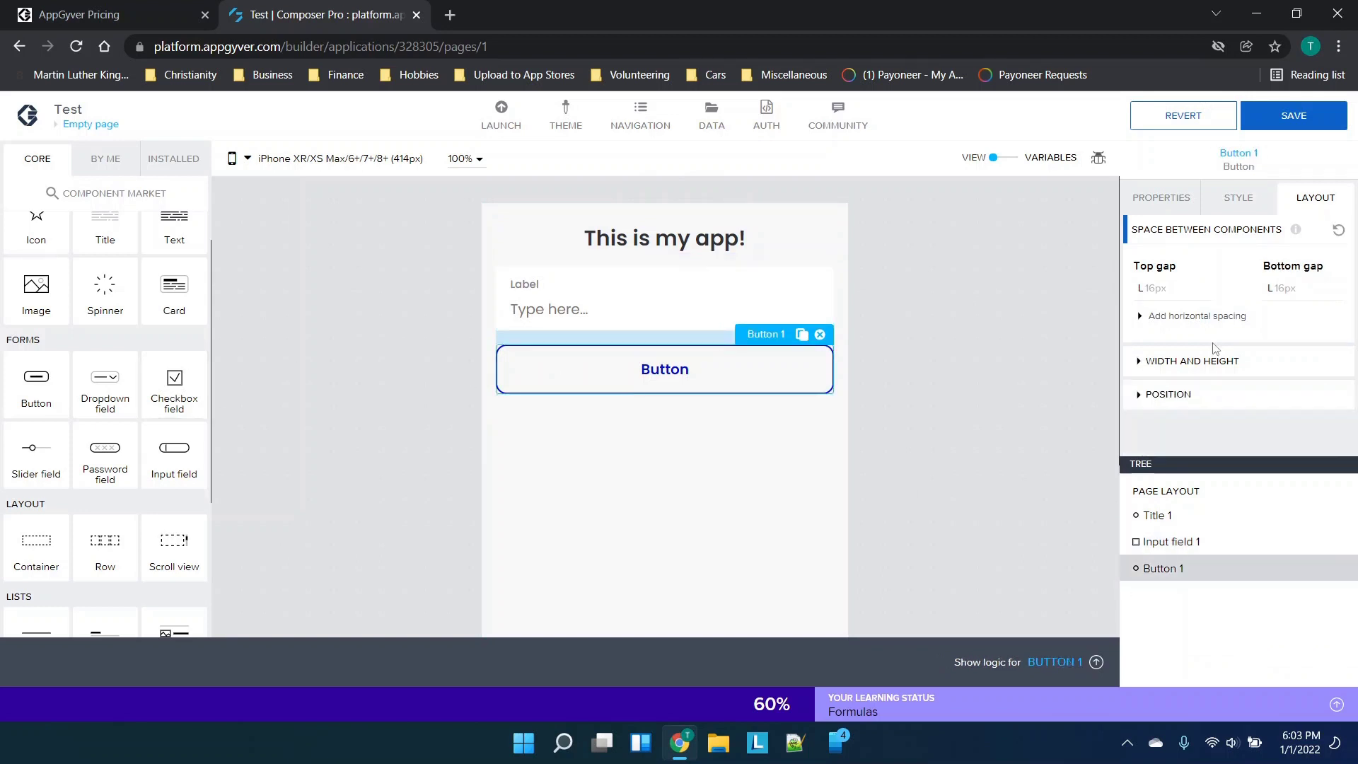
pyautogui.click(1163, 198)
pyautogui.click(1217, 260)
pyautogui.doubleClick(1216, 260)
pyautogui.write('Go to page 2')
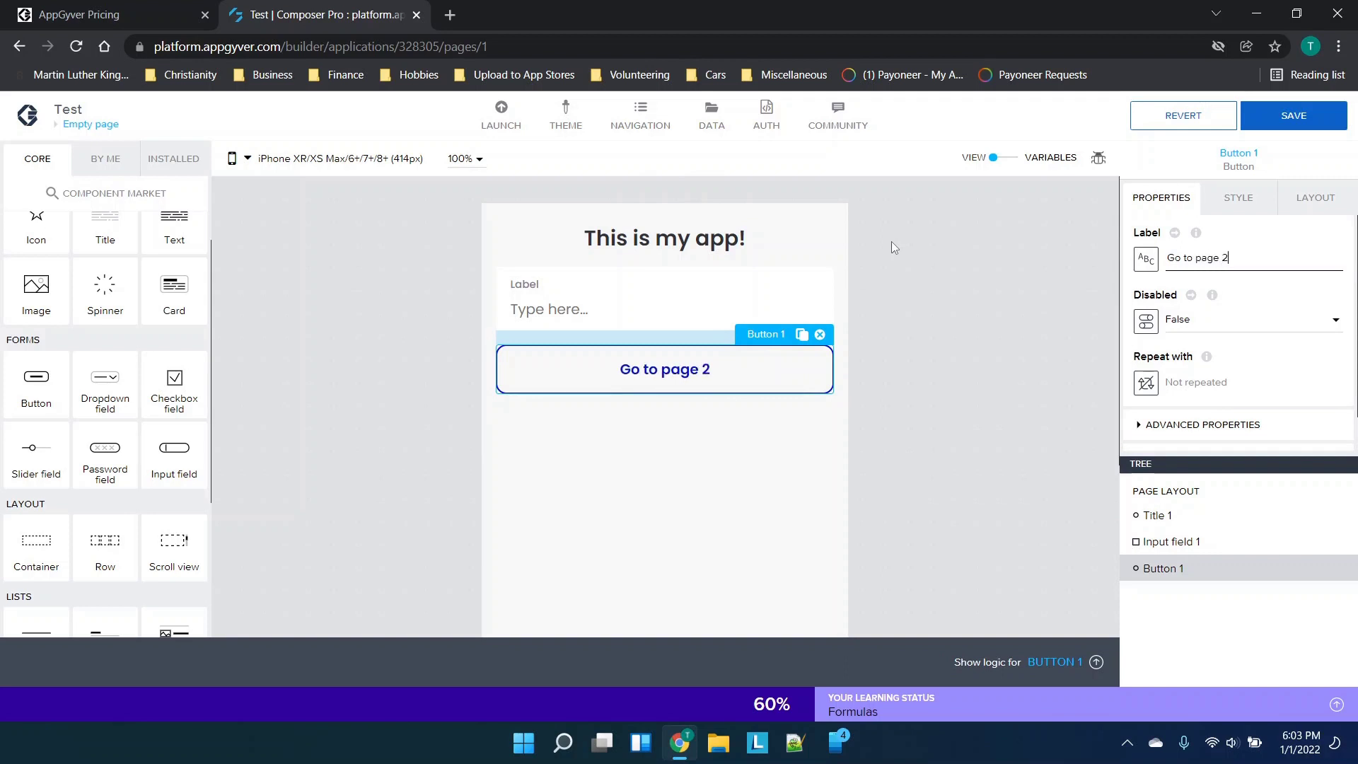
# Step: Save the app and set the input field's label to "Type something here for page 2"
pyautogui.click(529, 308)
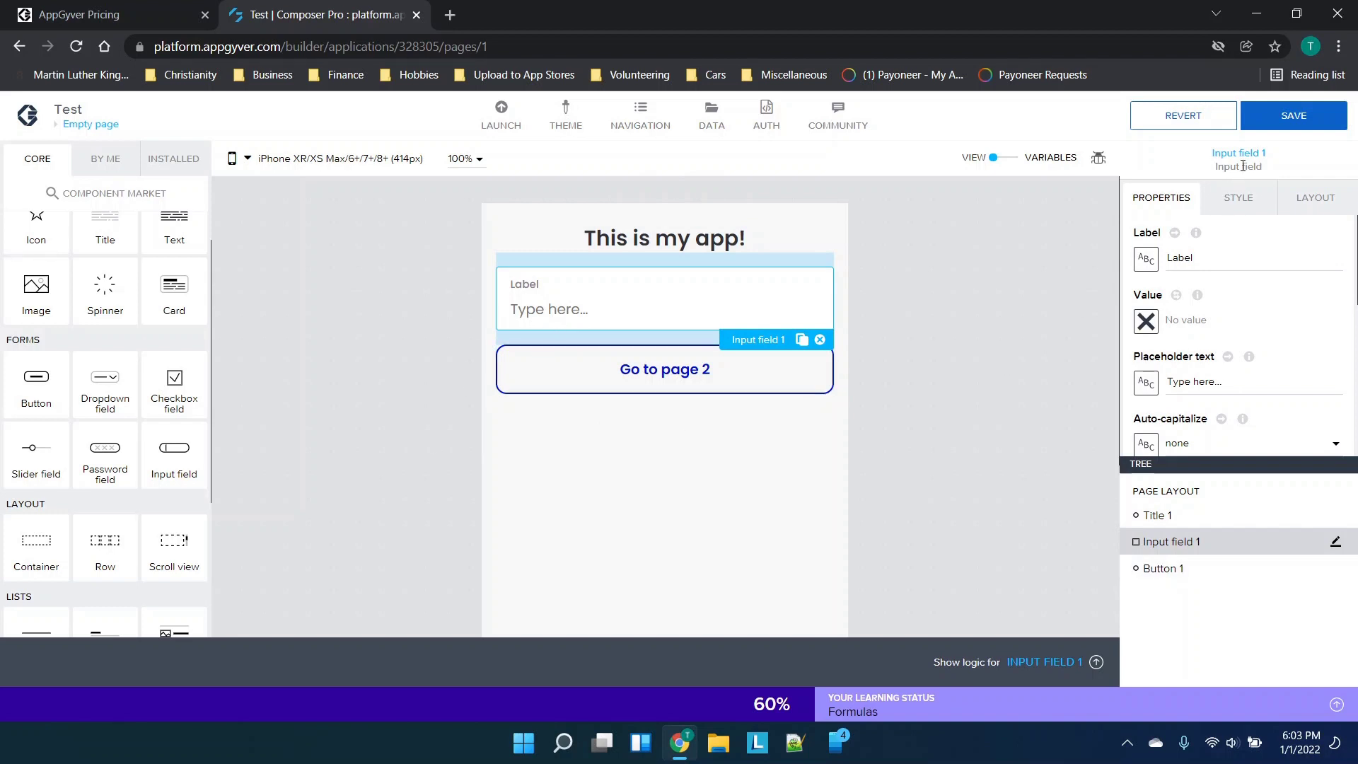
pyautogui.click(1287, 116)
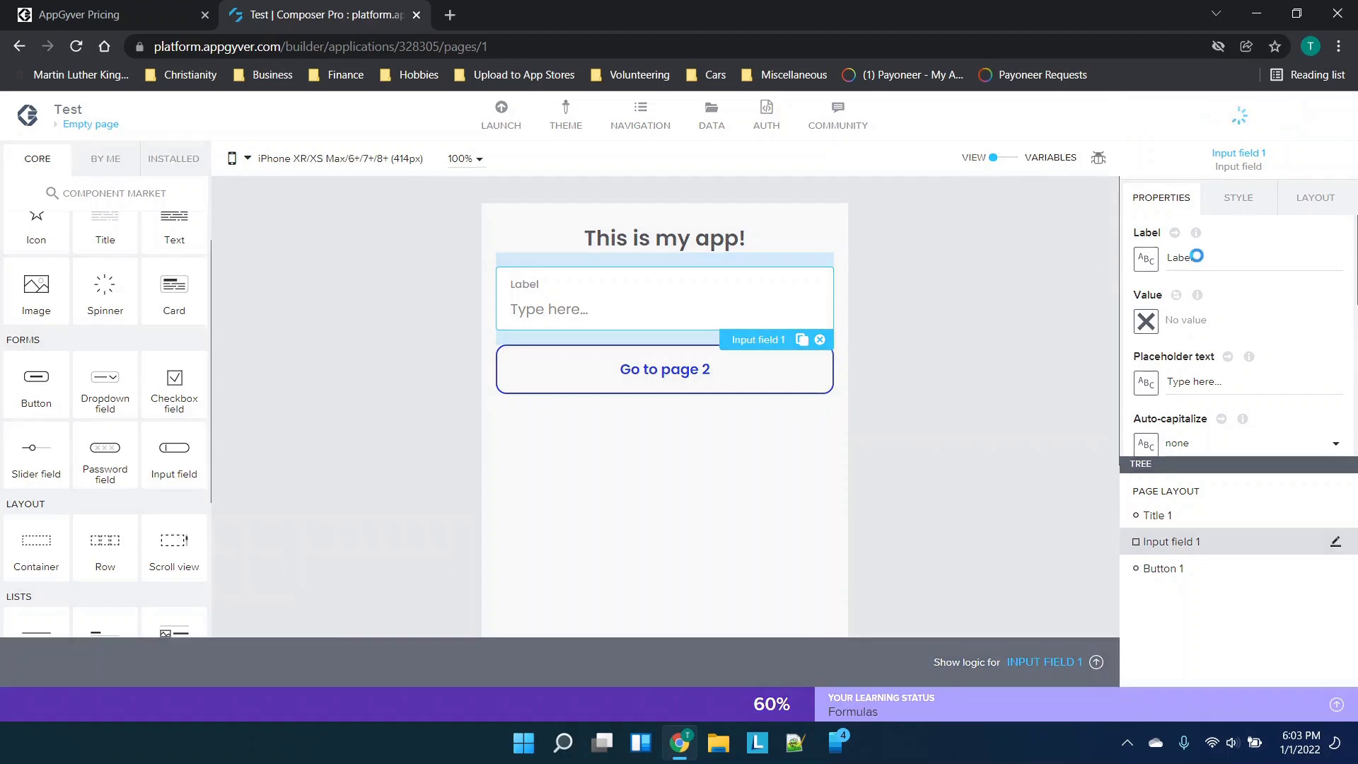
pyautogui.click(1212, 259)
pyautogui.doubleClick(1212, 258)
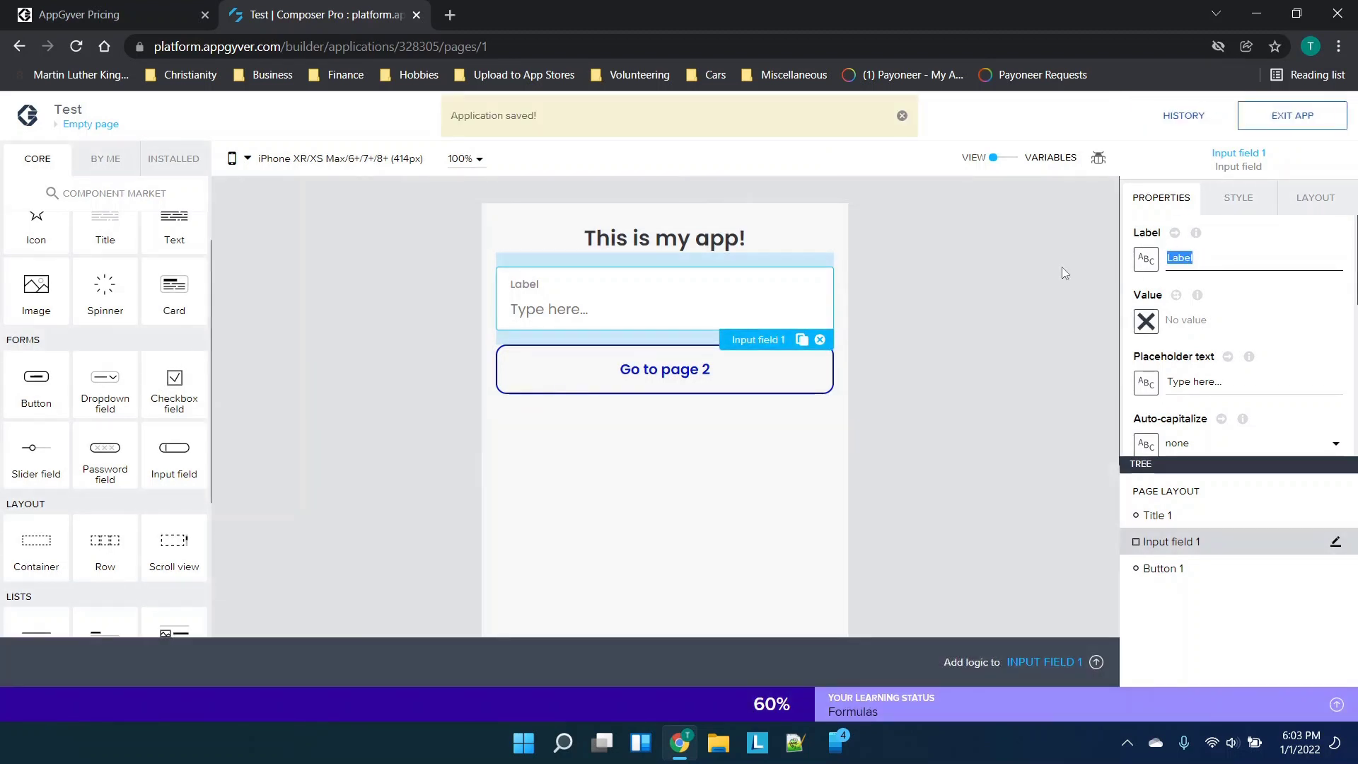
pyautogui.write('Type so')
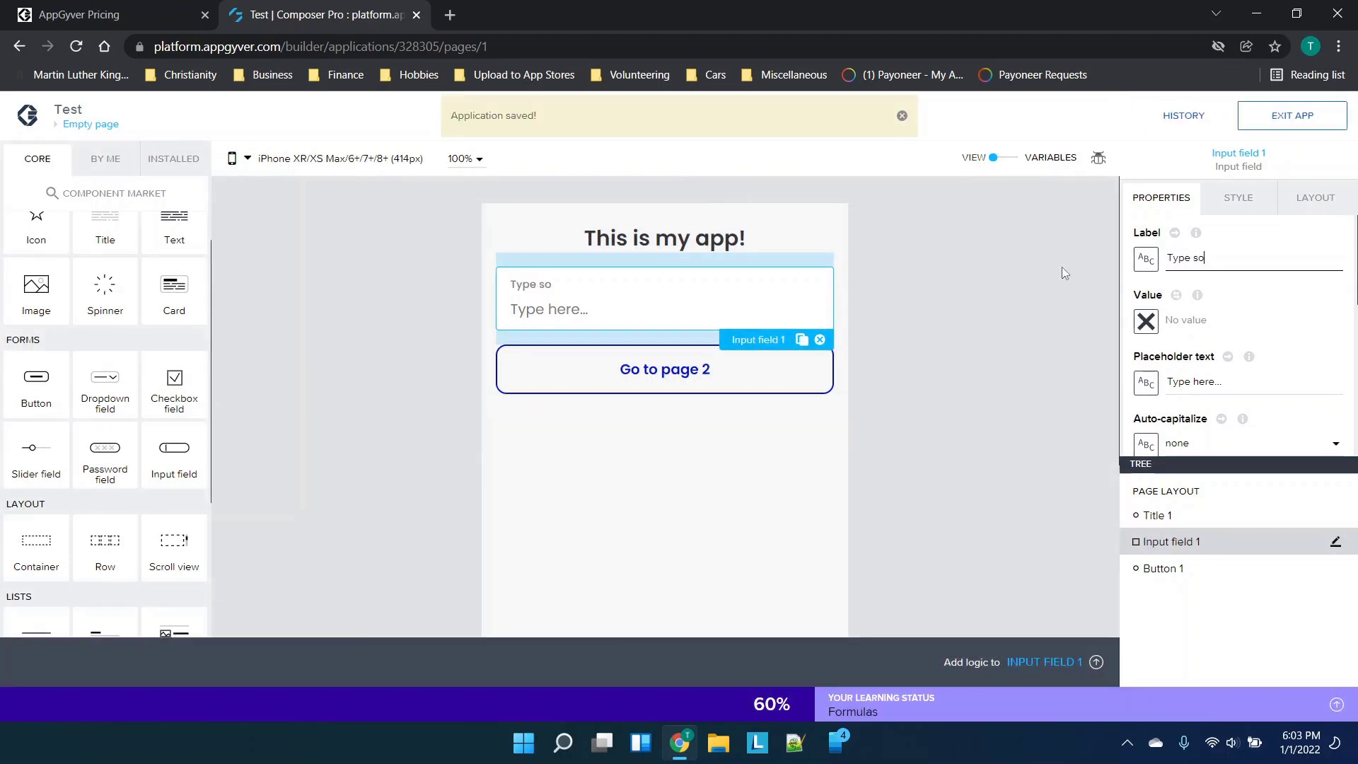
pyautogui.write('mething here for ')
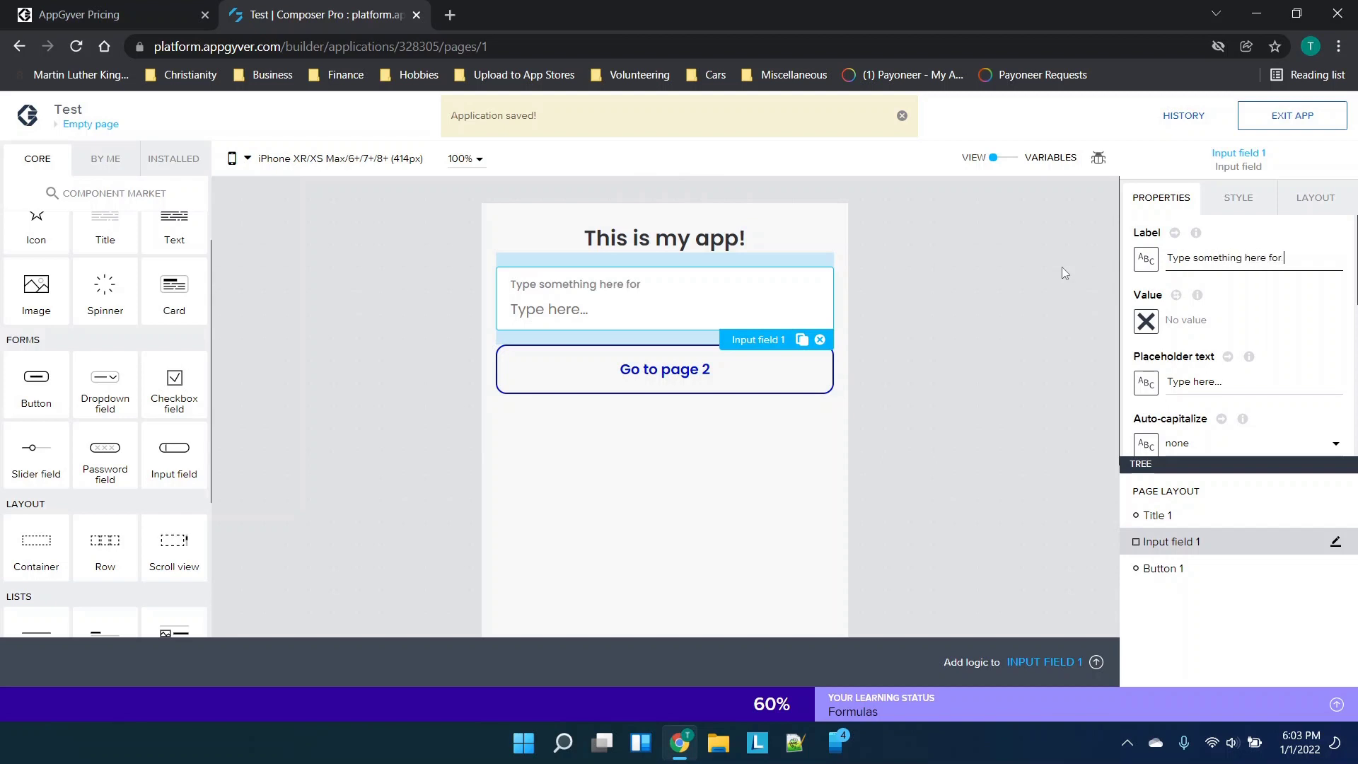
pyautogui.write('page 2')
pyautogui.click(589, 309)
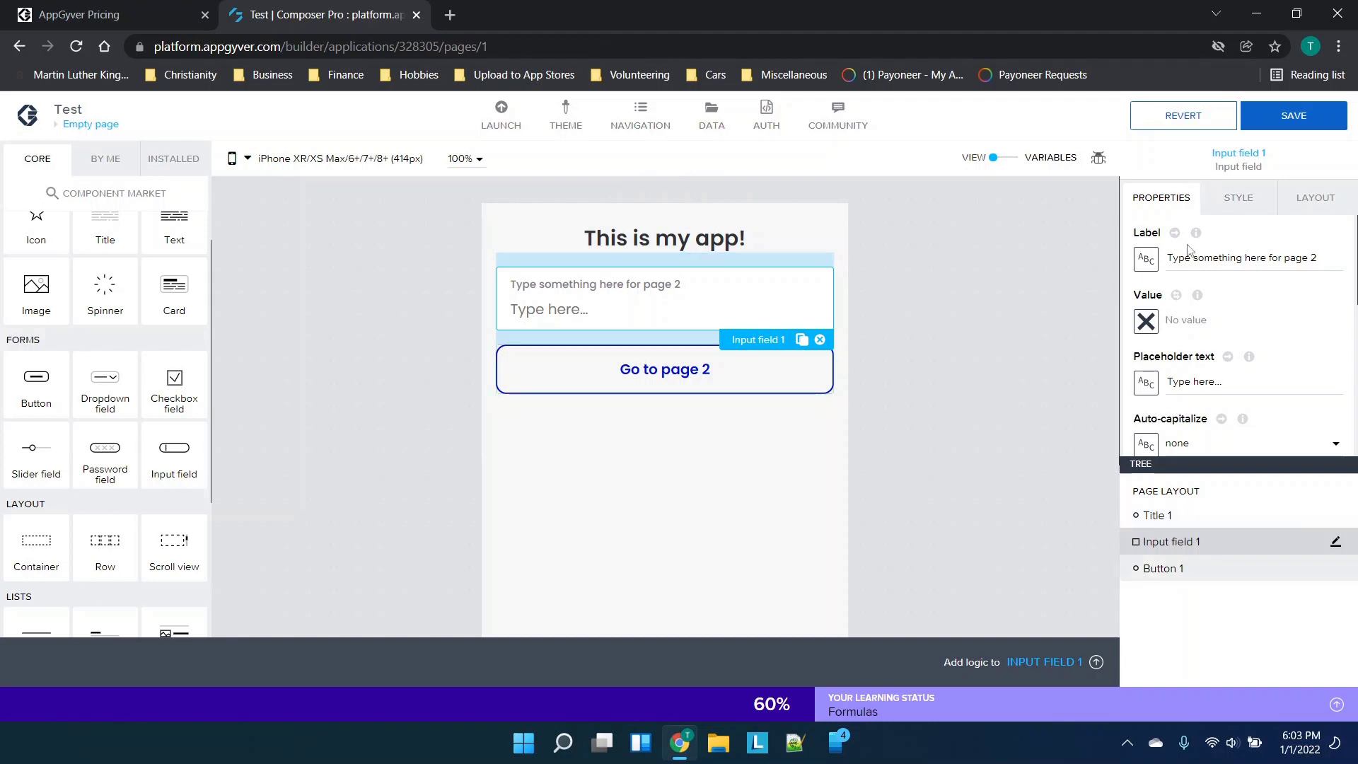
# Step: Check the input field's logic canvas, return to the button on the page, and save the app
pyautogui.click(1015, 662)
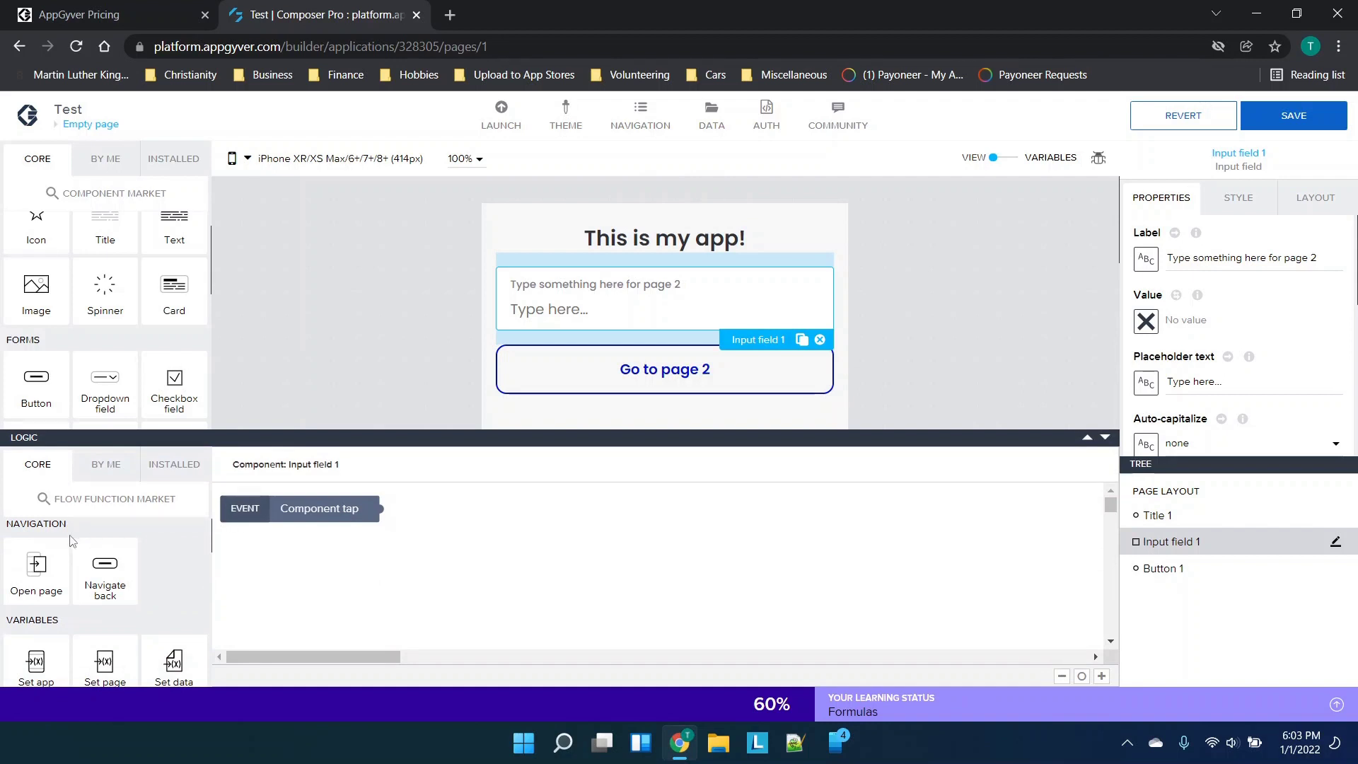
pyautogui.click(1105, 437)
pyautogui.click(605, 384)
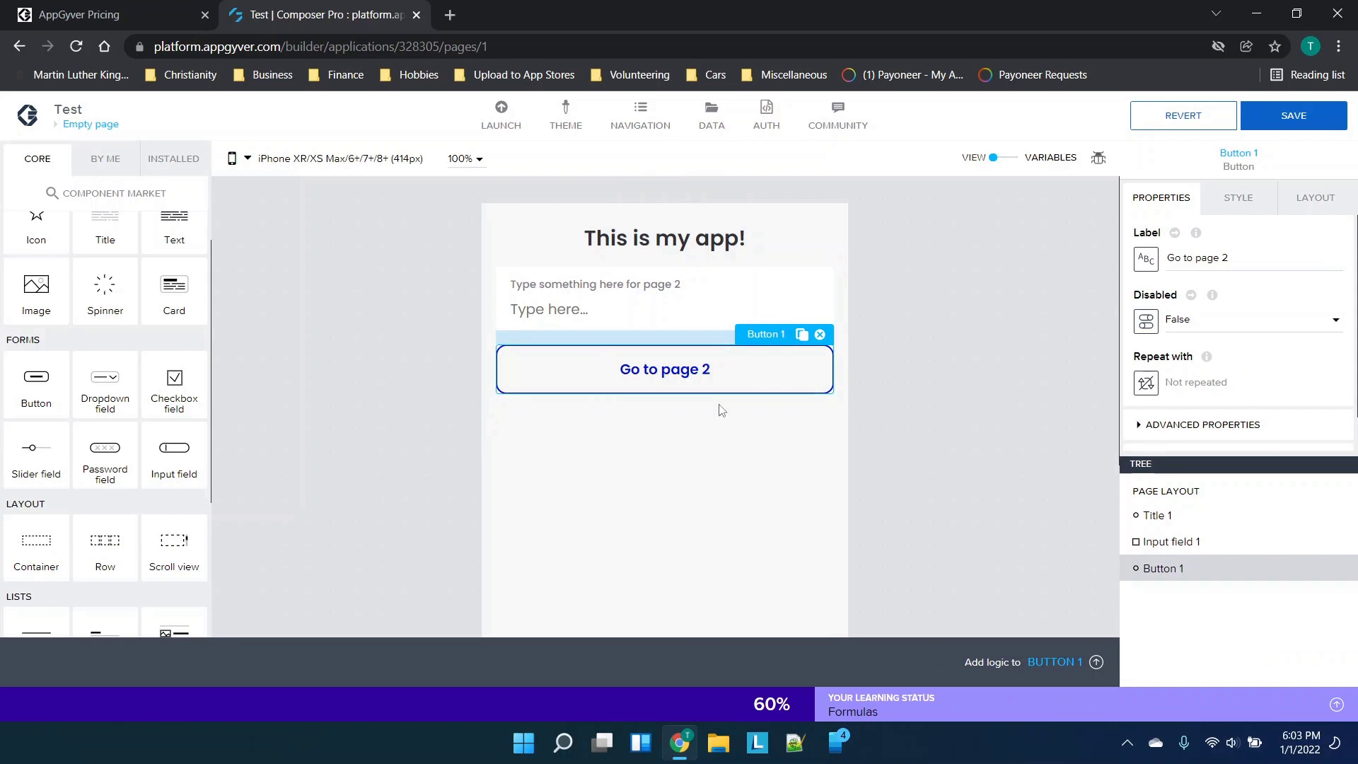
pyautogui.click(1275, 119)
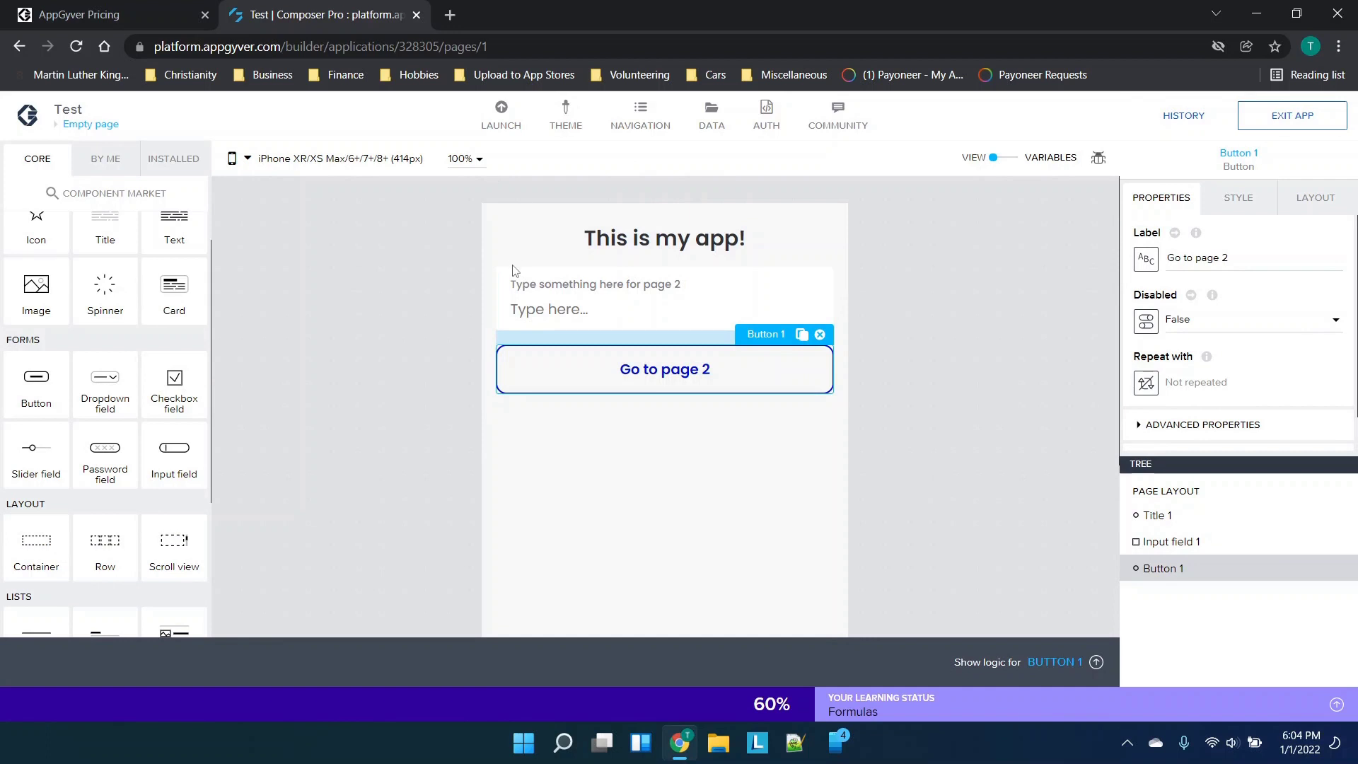
# Step: Examine the data configurator's connectors, file uploads and data resources, including the resource types that can be added, and return to the page
pyautogui.scroll(1, 107, 312)
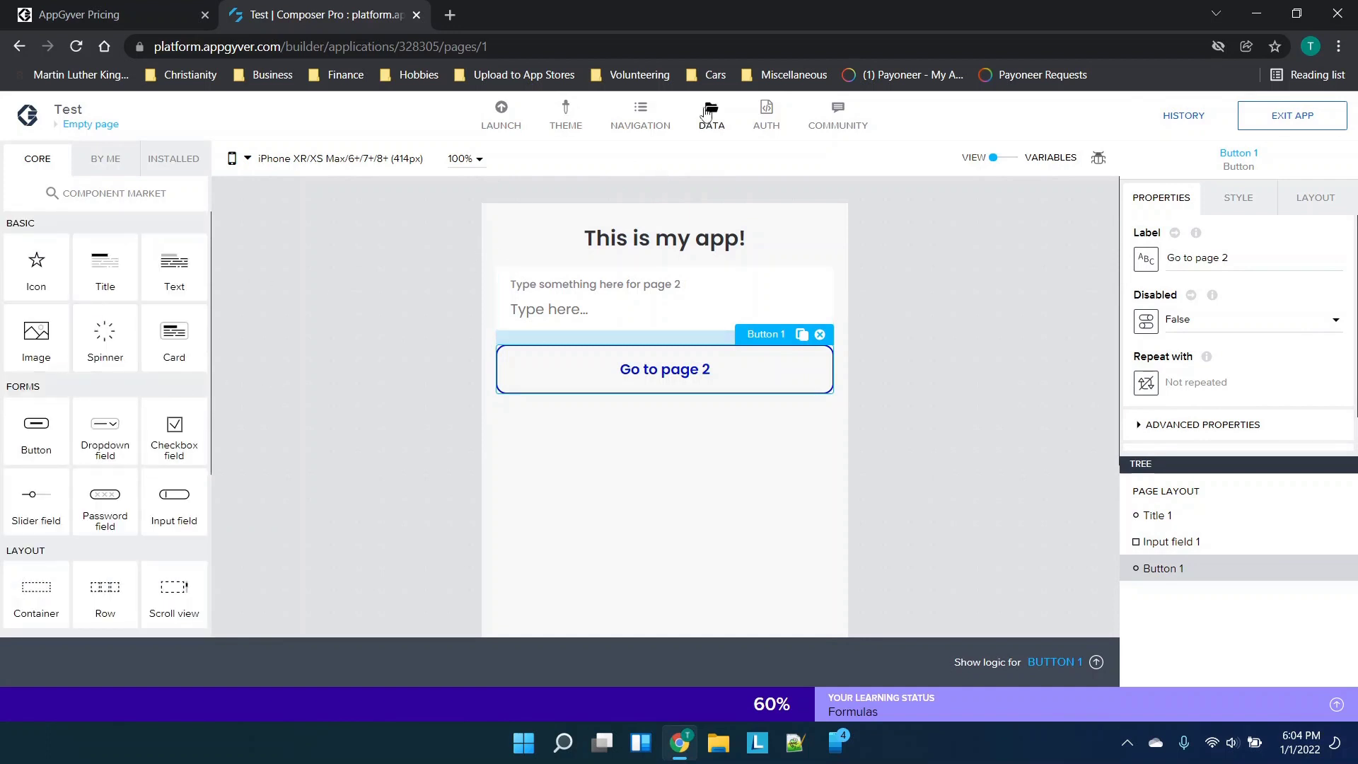
pyautogui.click(712, 116)
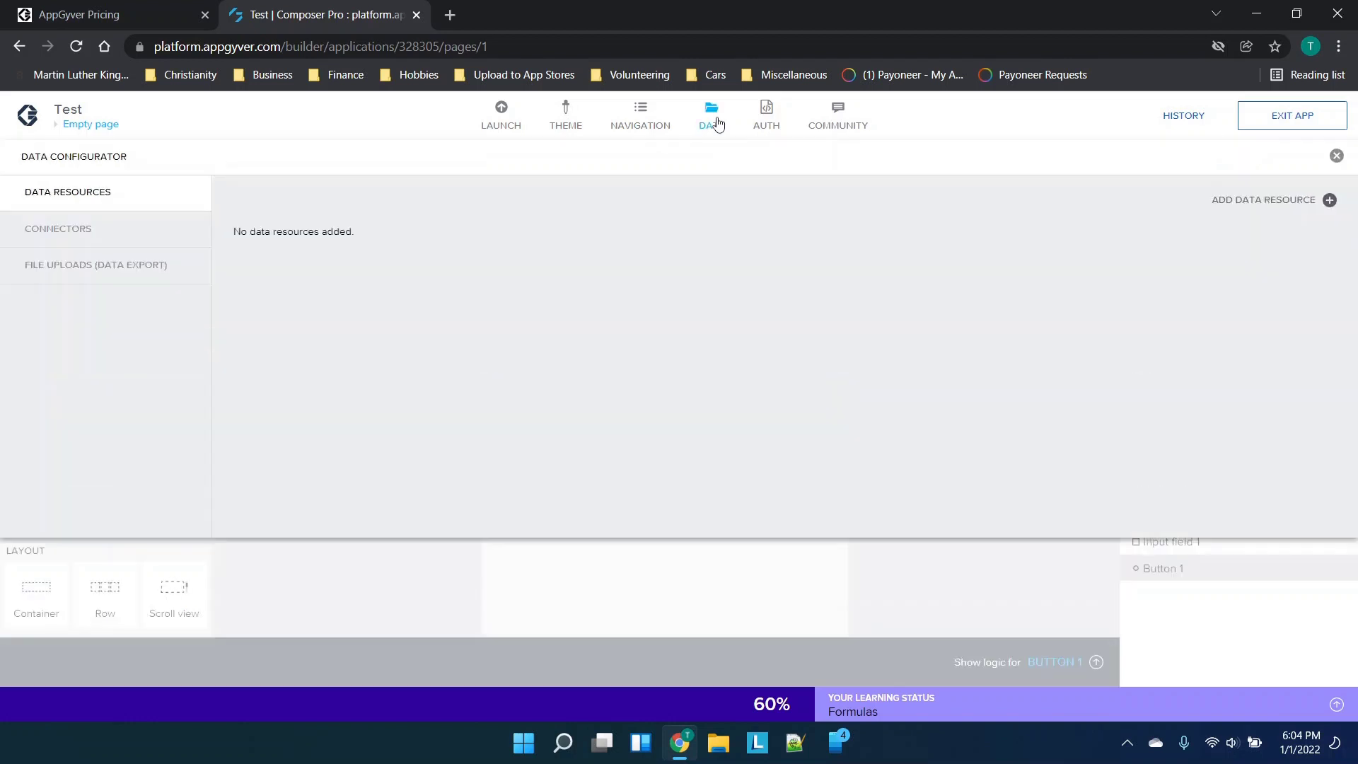
pyautogui.click(80, 230)
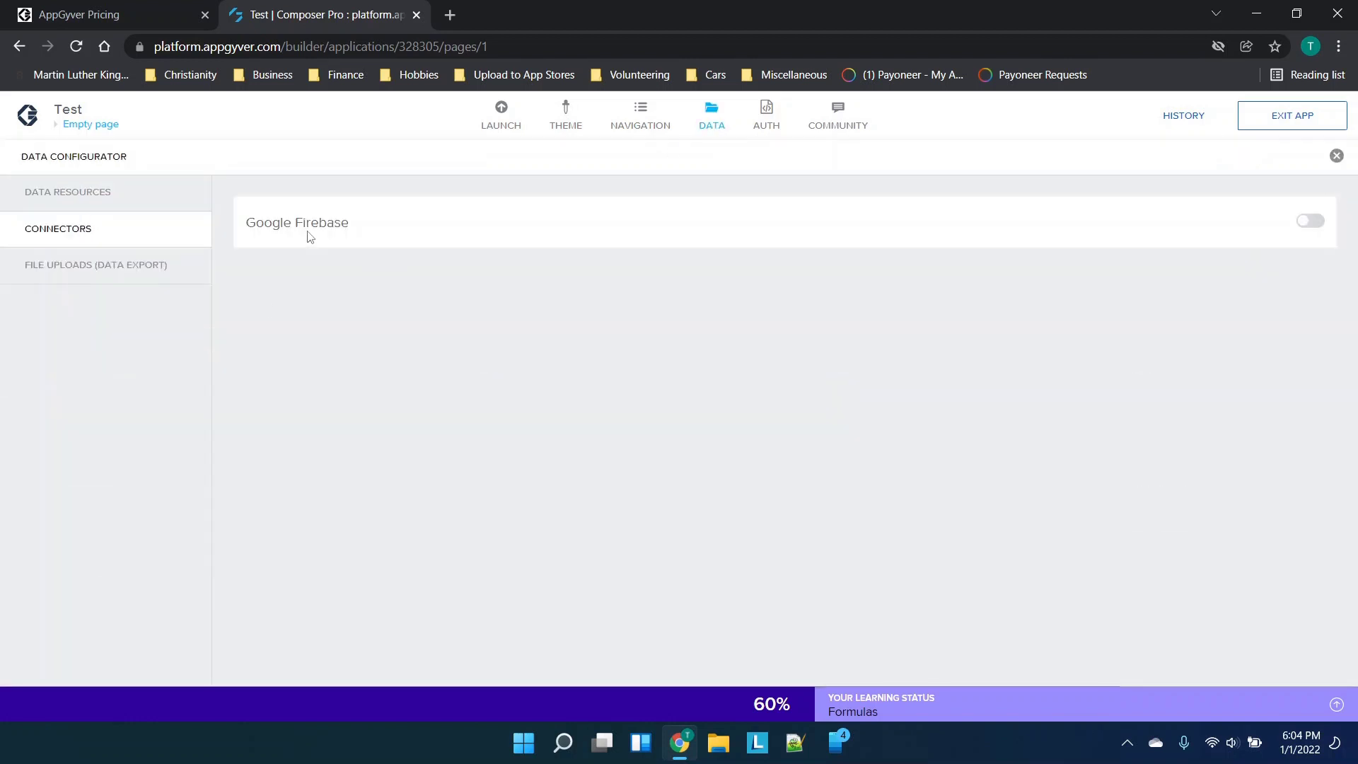
pyautogui.click(97, 271)
pyautogui.click(56, 204)
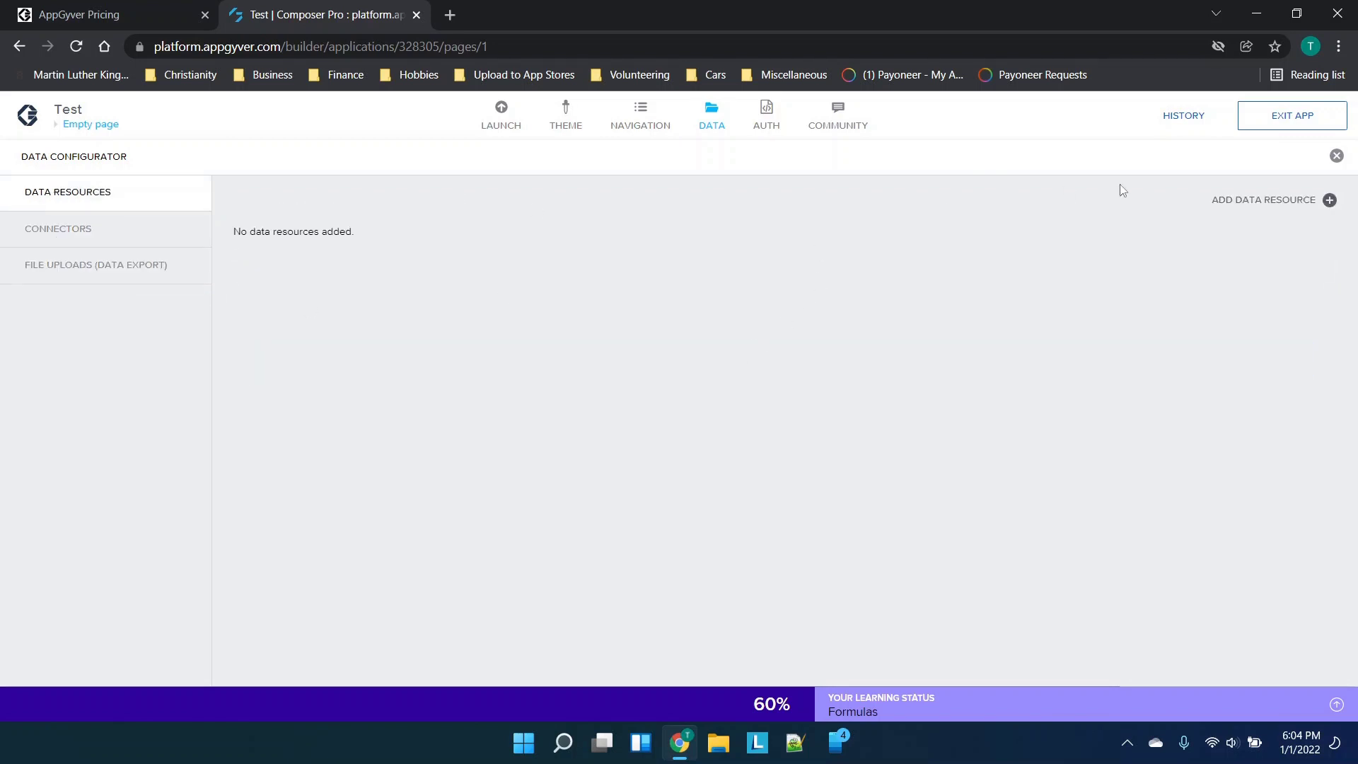
pyautogui.click(1246, 205)
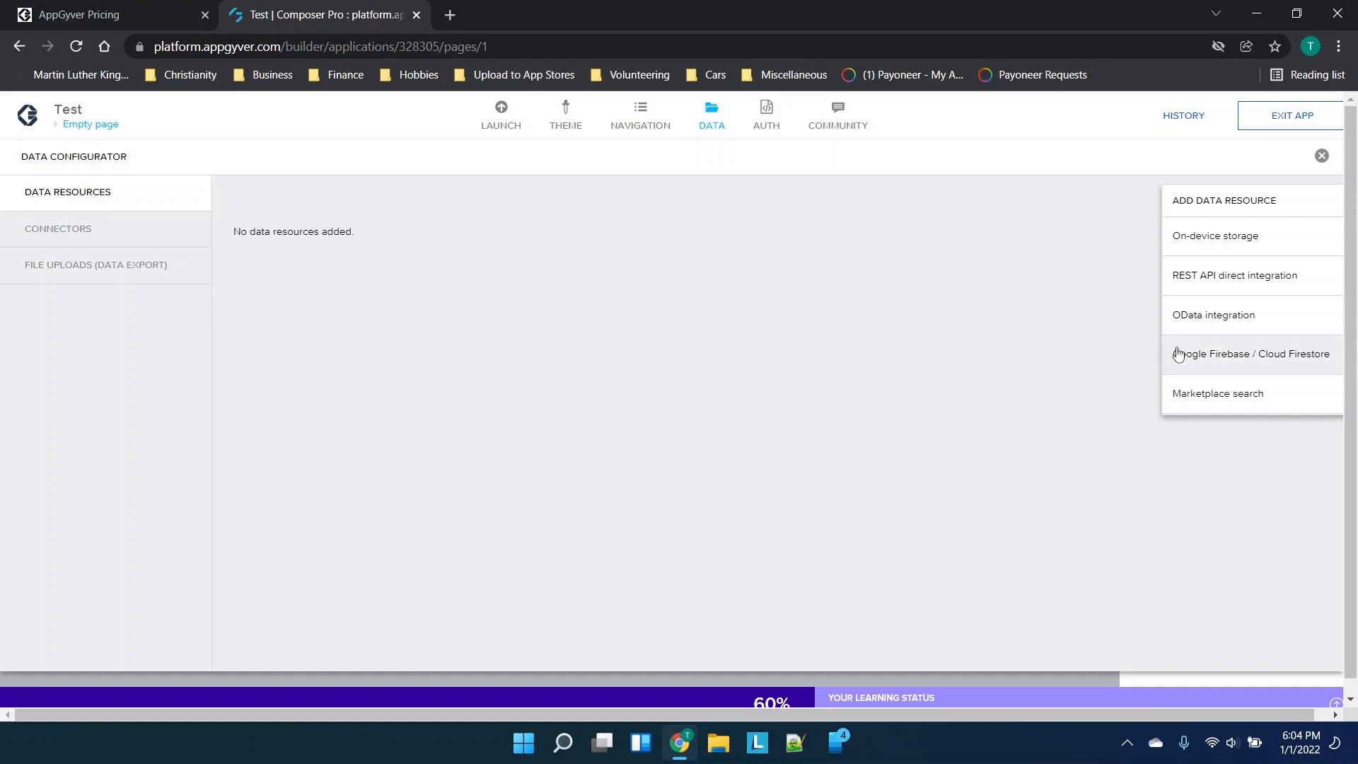
pyautogui.click(709, 117)
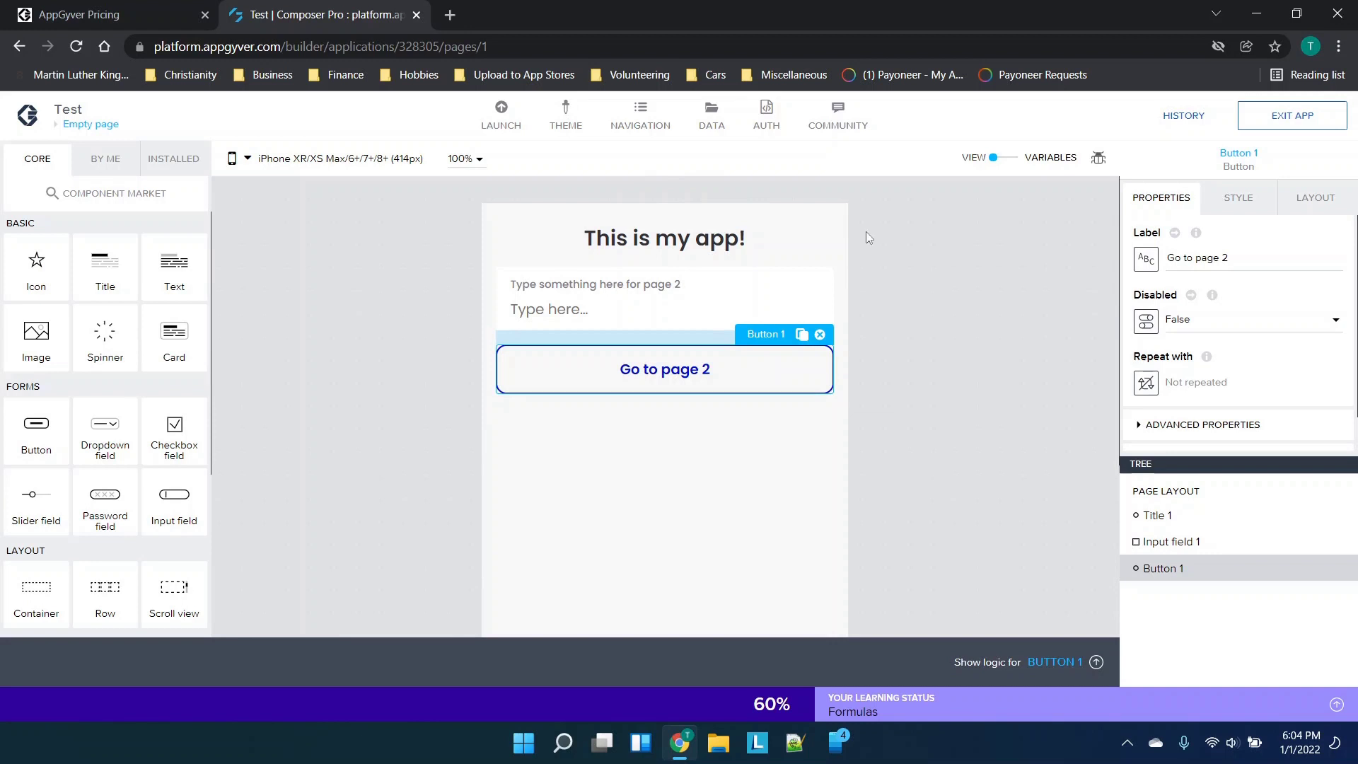
# Step: Examine the variable categories for this page: app, page, parameter, translation and data variables
pyautogui.click(1010, 160)
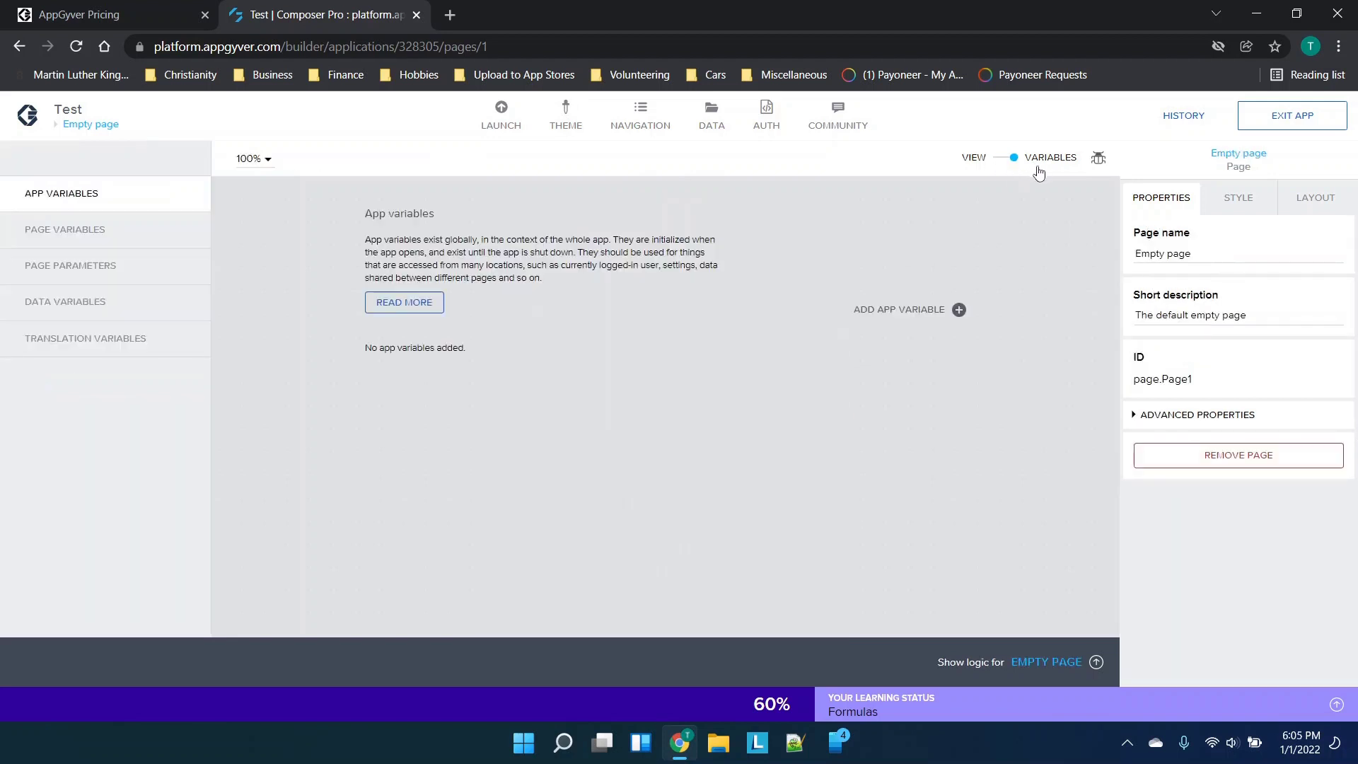
pyautogui.click(57, 229)
pyautogui.click(62, 266)
pyautogui.click(87, 344)
pyautogui.click(82, 303)
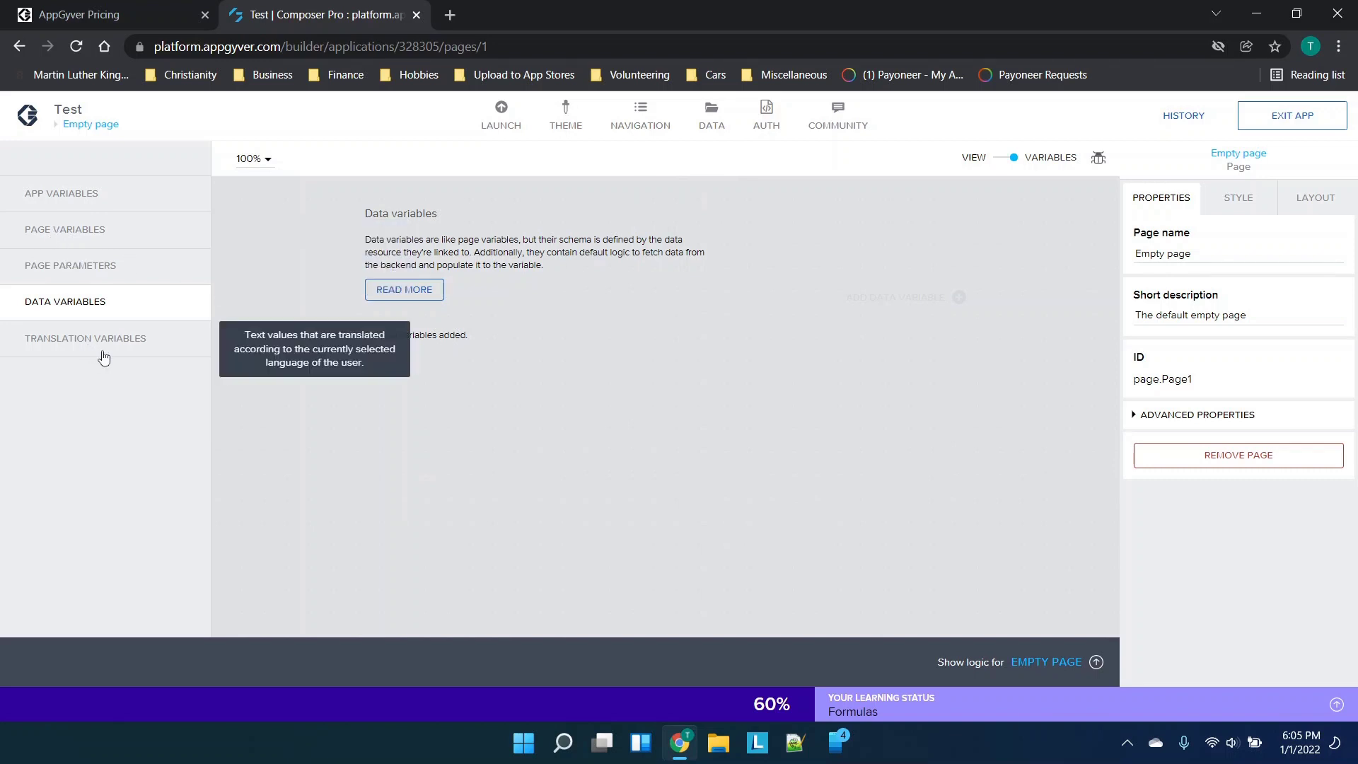
pyautogui.click(76, 198)
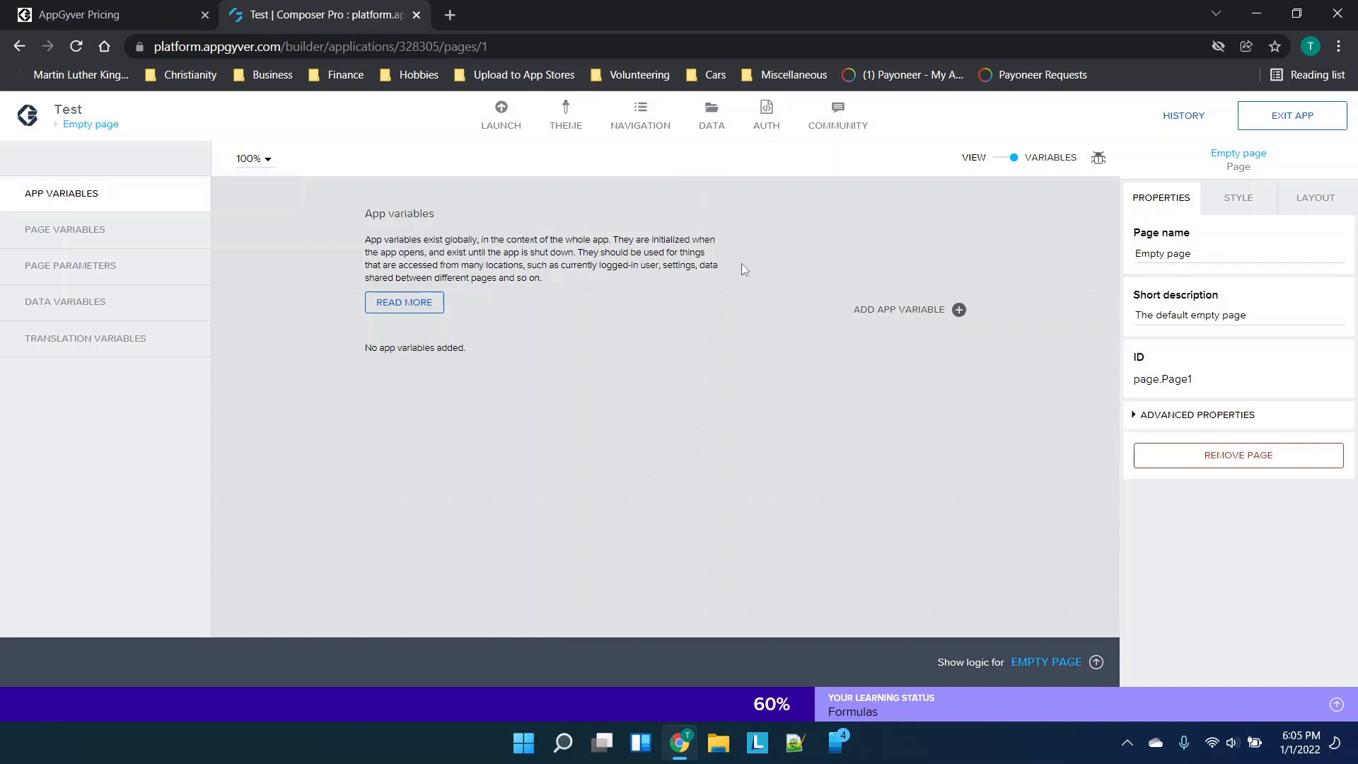
# Step: Add an app variable named "info" and save the app
pyautogui.press('capslock')
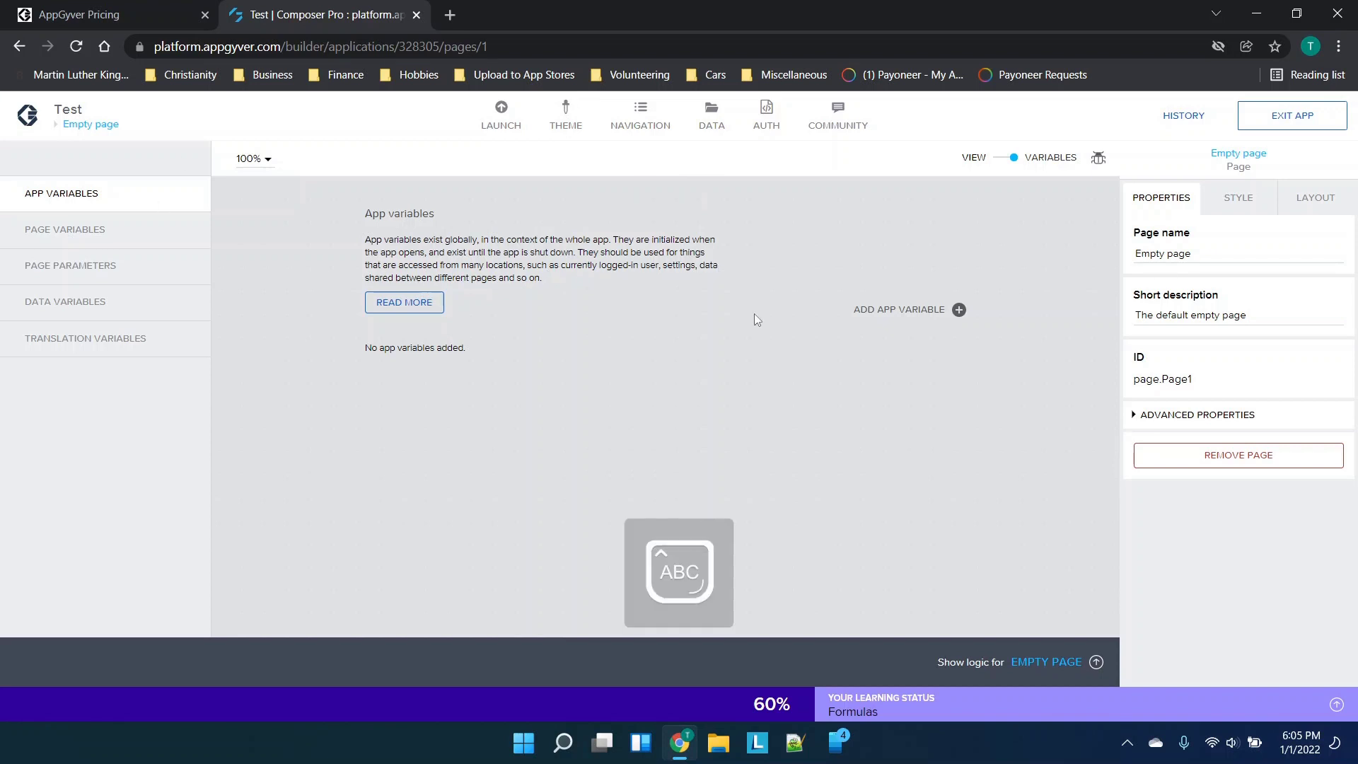
pyautogui.click(921, 312)
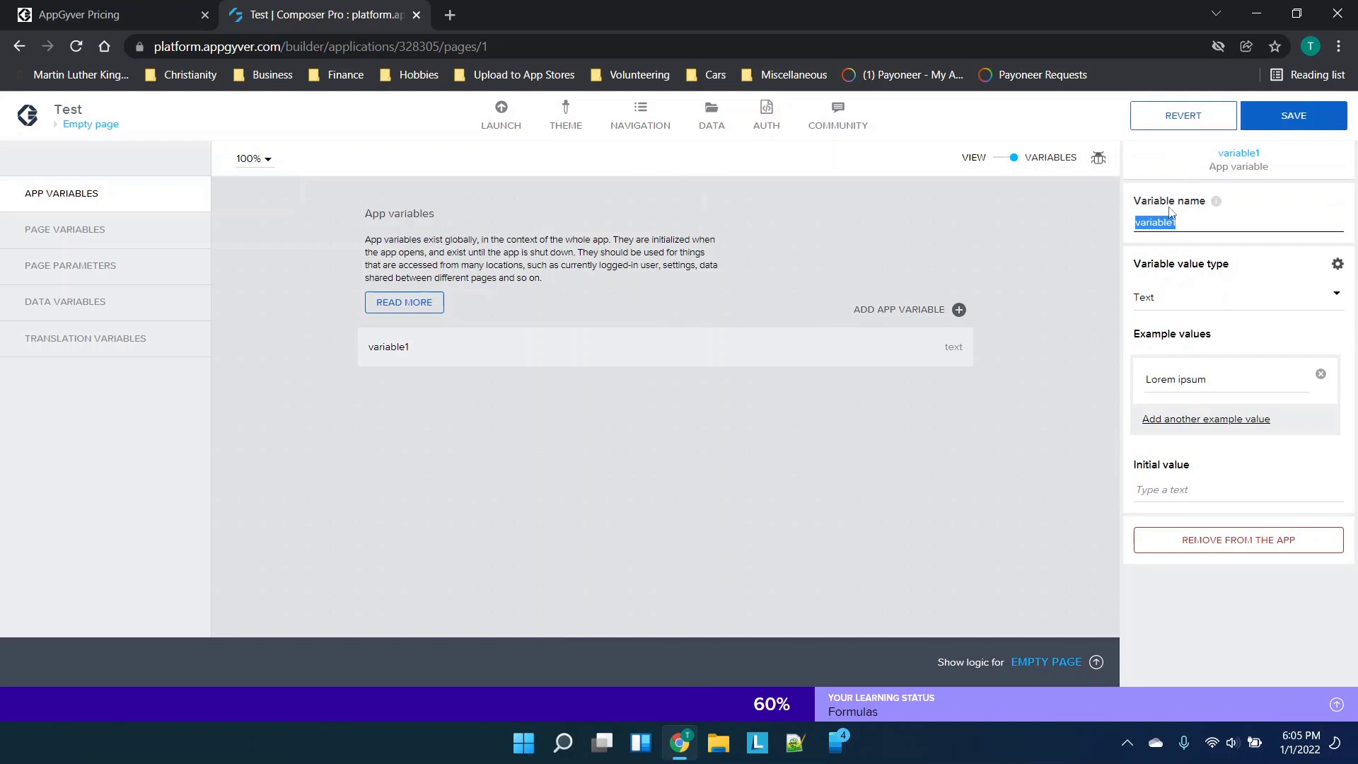
pyautogui.press('capslock')
pyautogui.write('info')
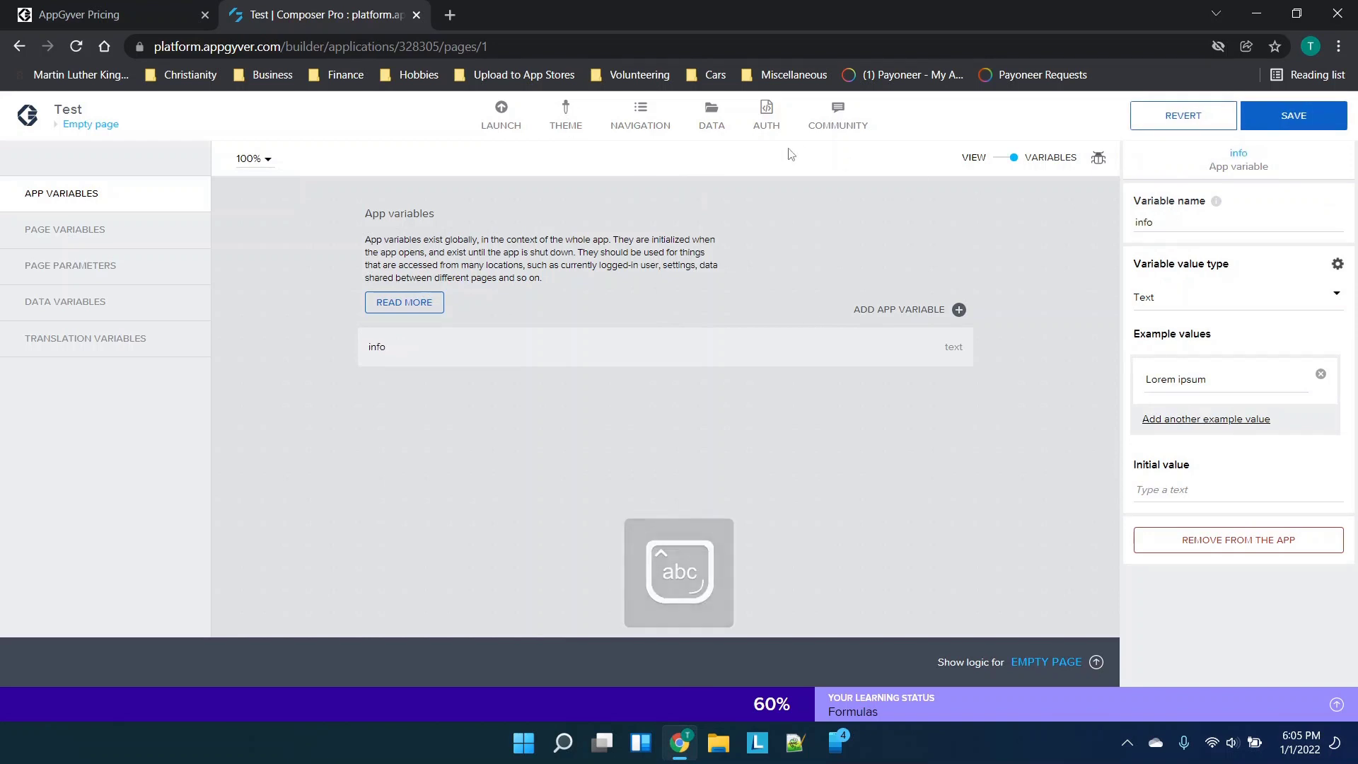
pyautogui.click(1259, 124)
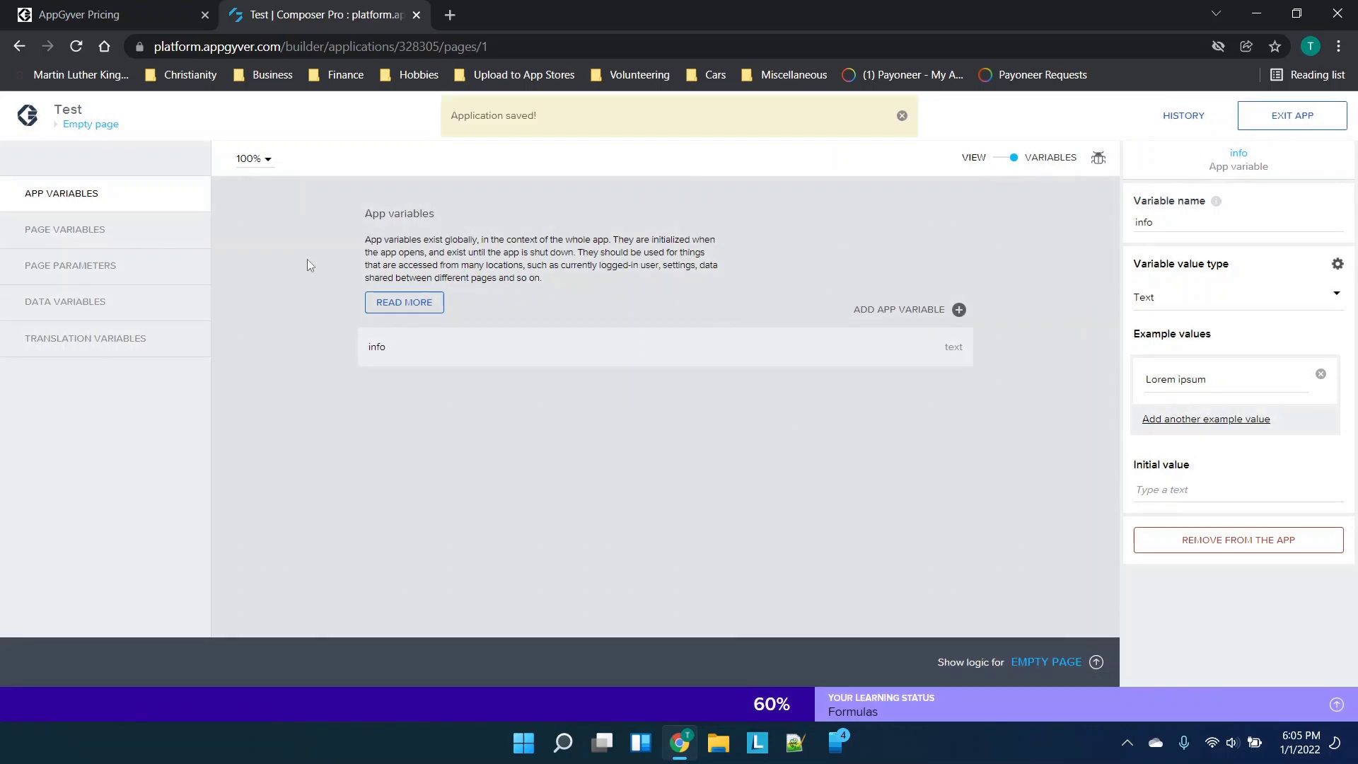
# Step: Add a page variable named "info2" to the current page
pyautogui.click(117, 230)
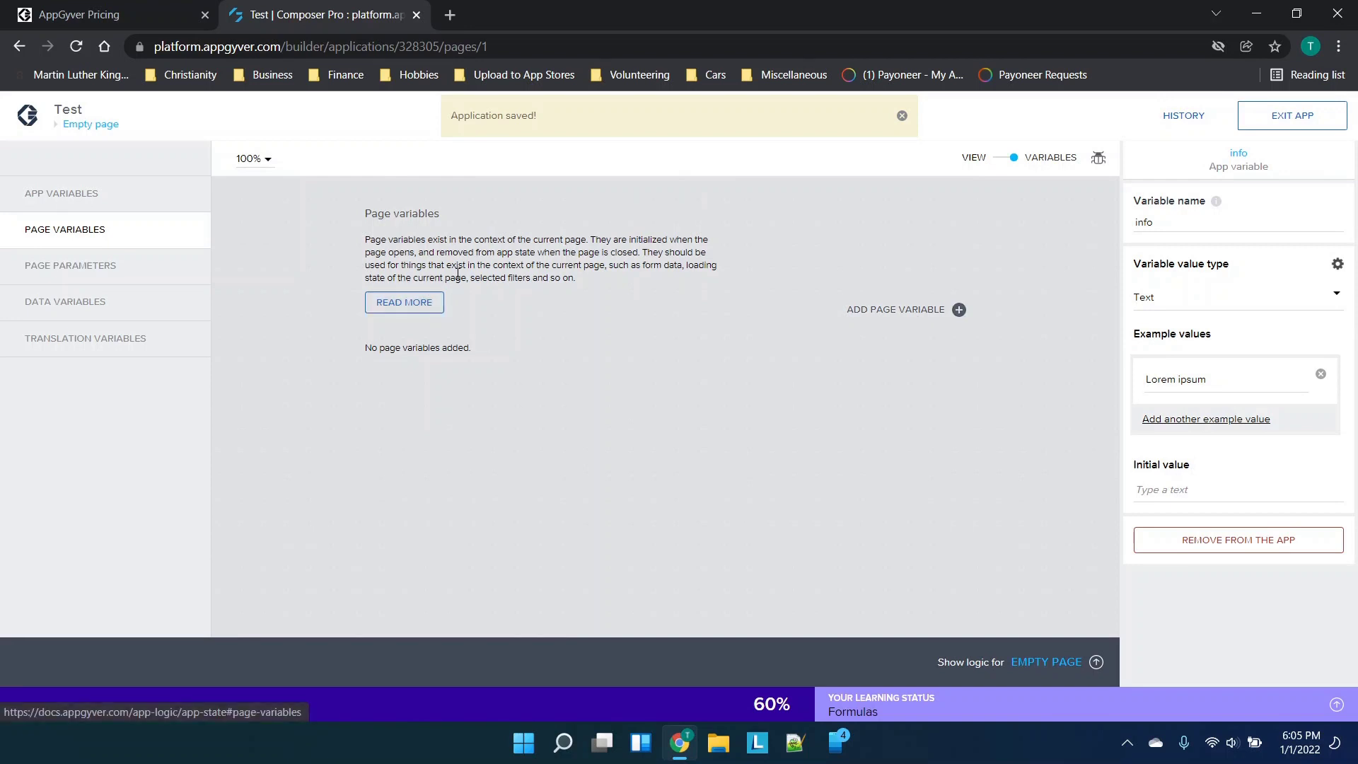
pyautogui.moveTo(473, 240); pyautogui.dragTo(532, 240)
pyautogui.click(614, 260)
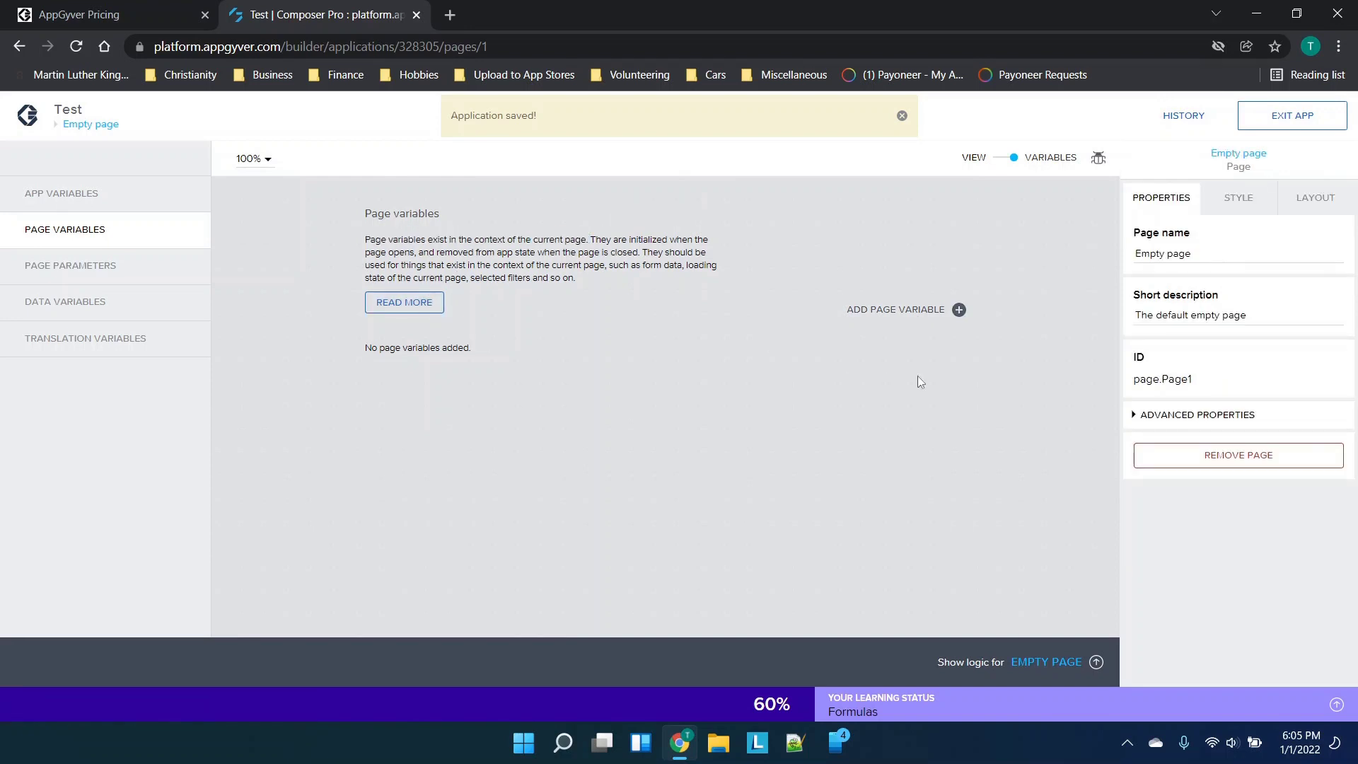
pyautogui.click(958, 310)
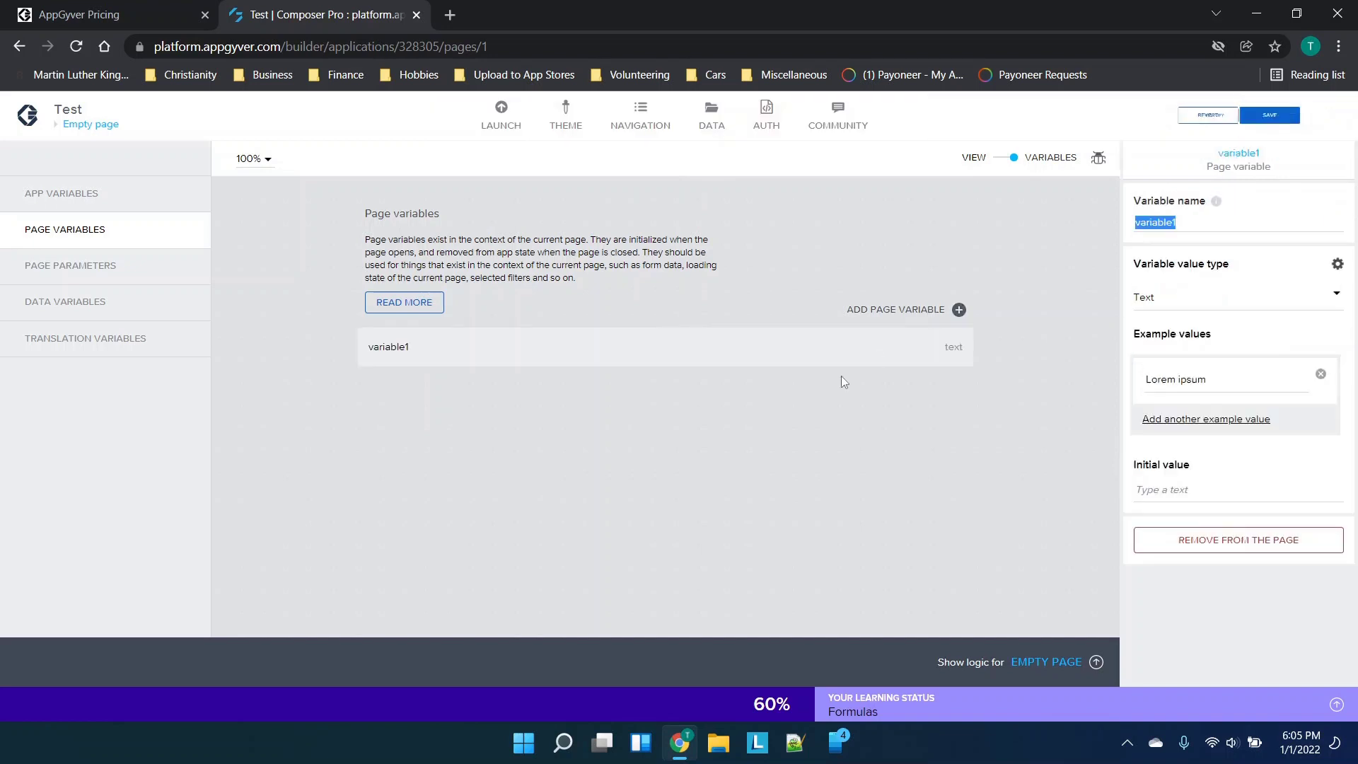
pyautogui.write('info')
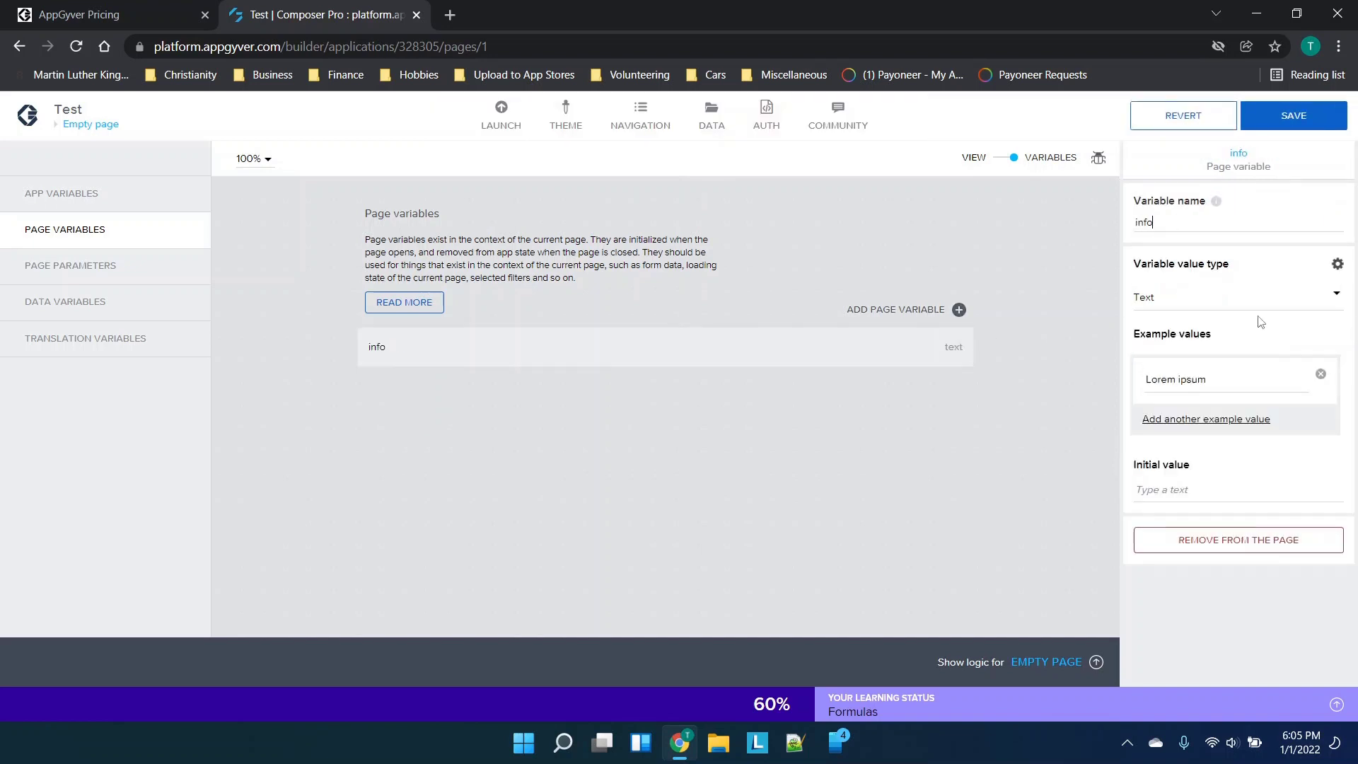
pyautogui.write('2')
# Step: Check the page parameters, data, translation and app variables, and save the app
pyautogui.click(102, 267)
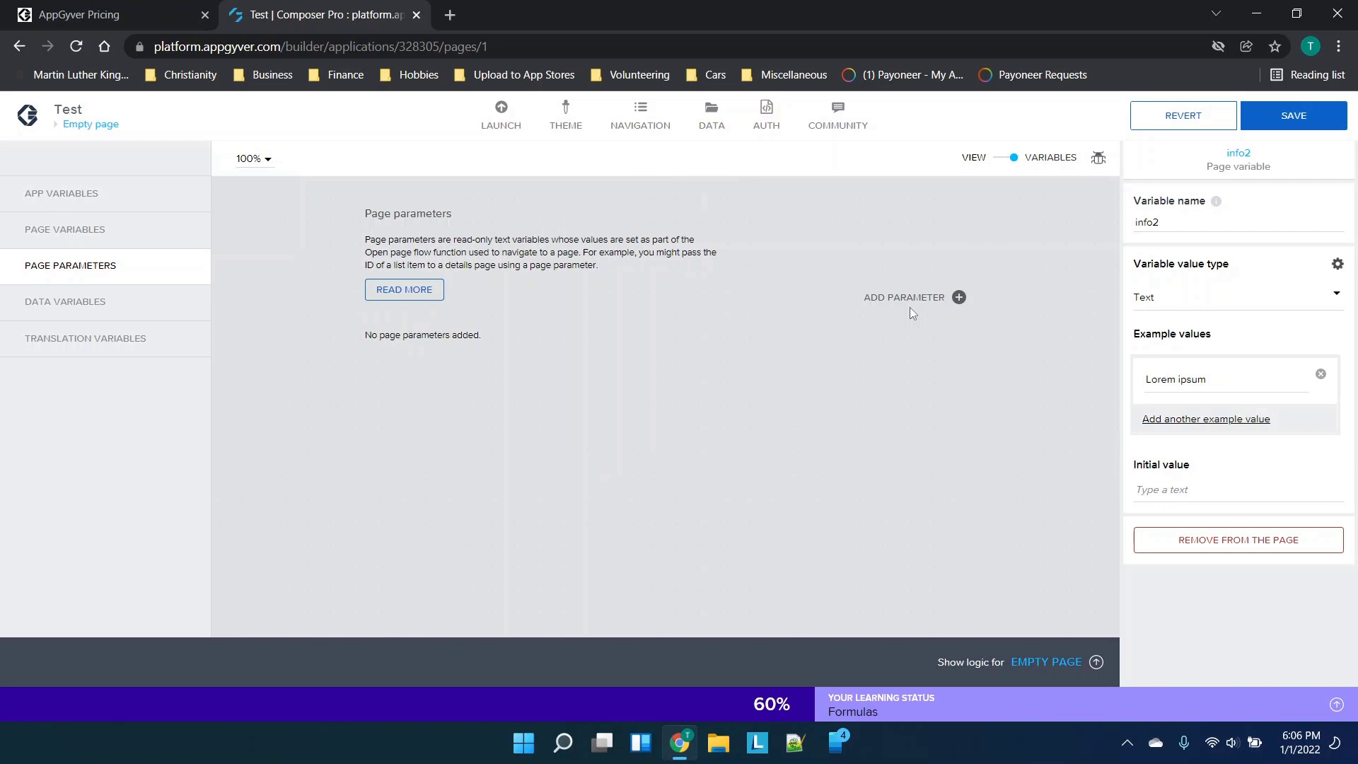
pyautogui.click(106, 310)
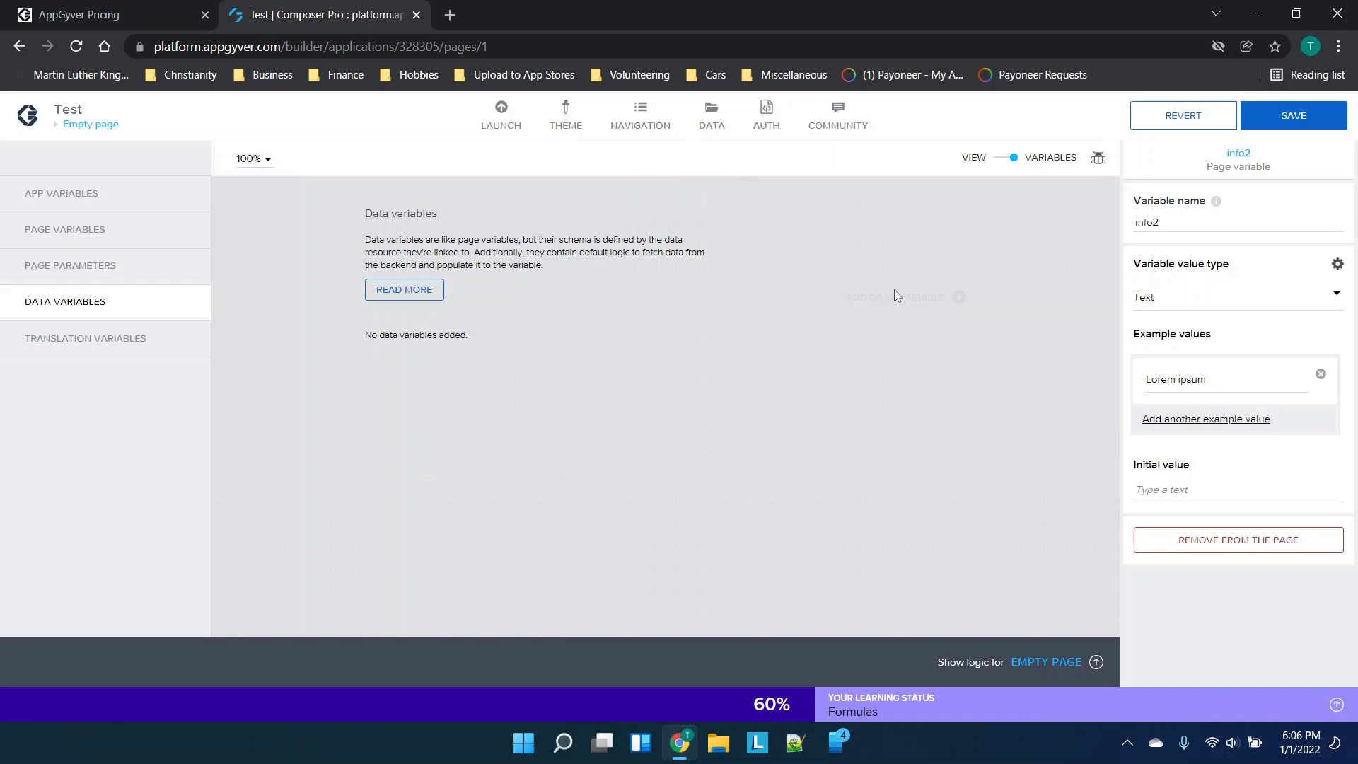
pyautogui.click(152, 338)
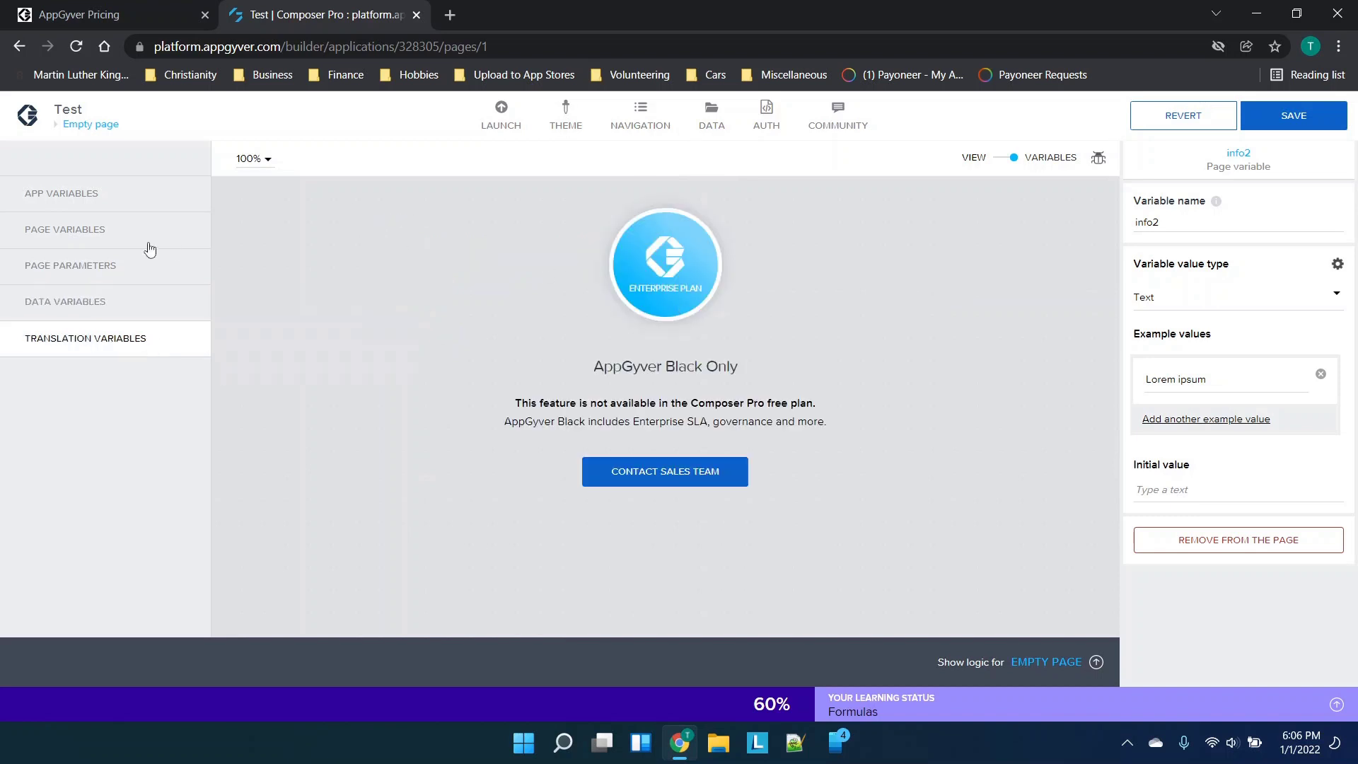
pyautogui.click(81, 193)
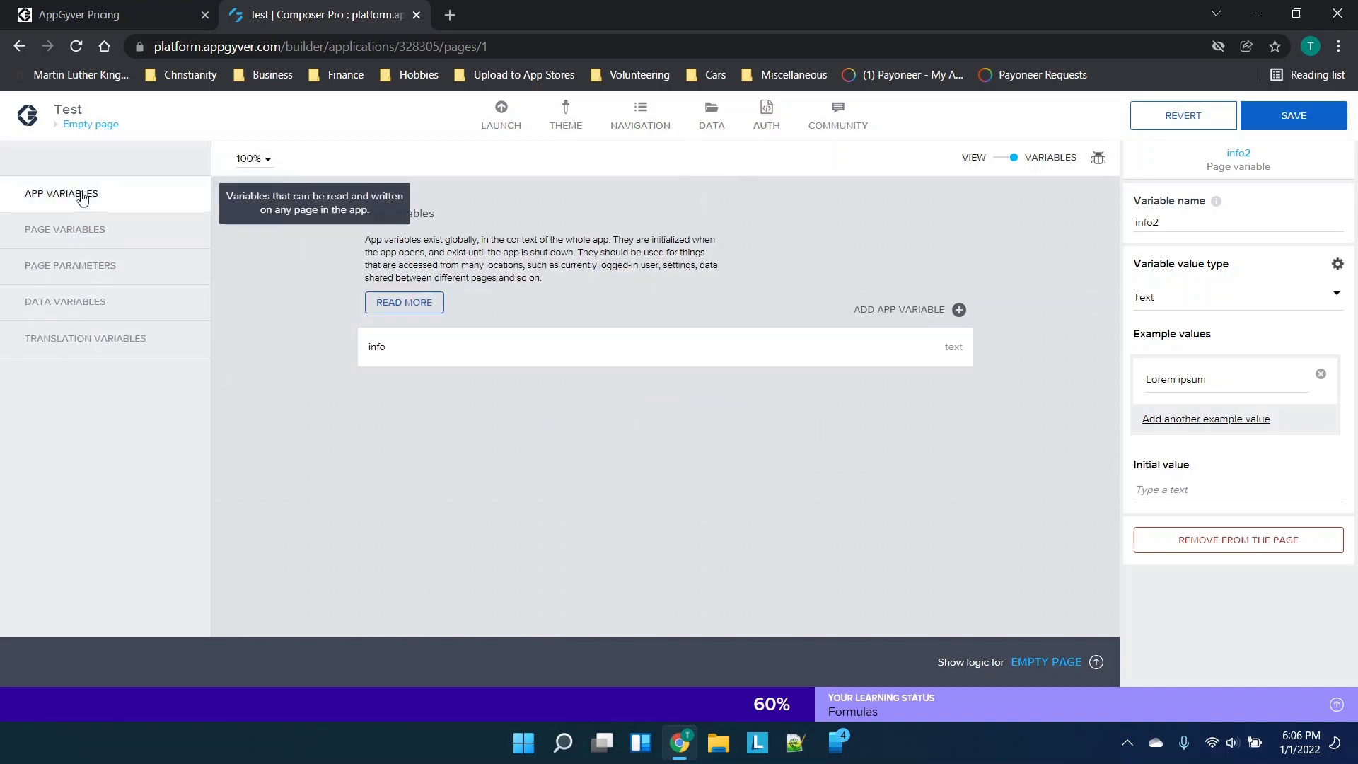
pyautogui.click(1271, 134)
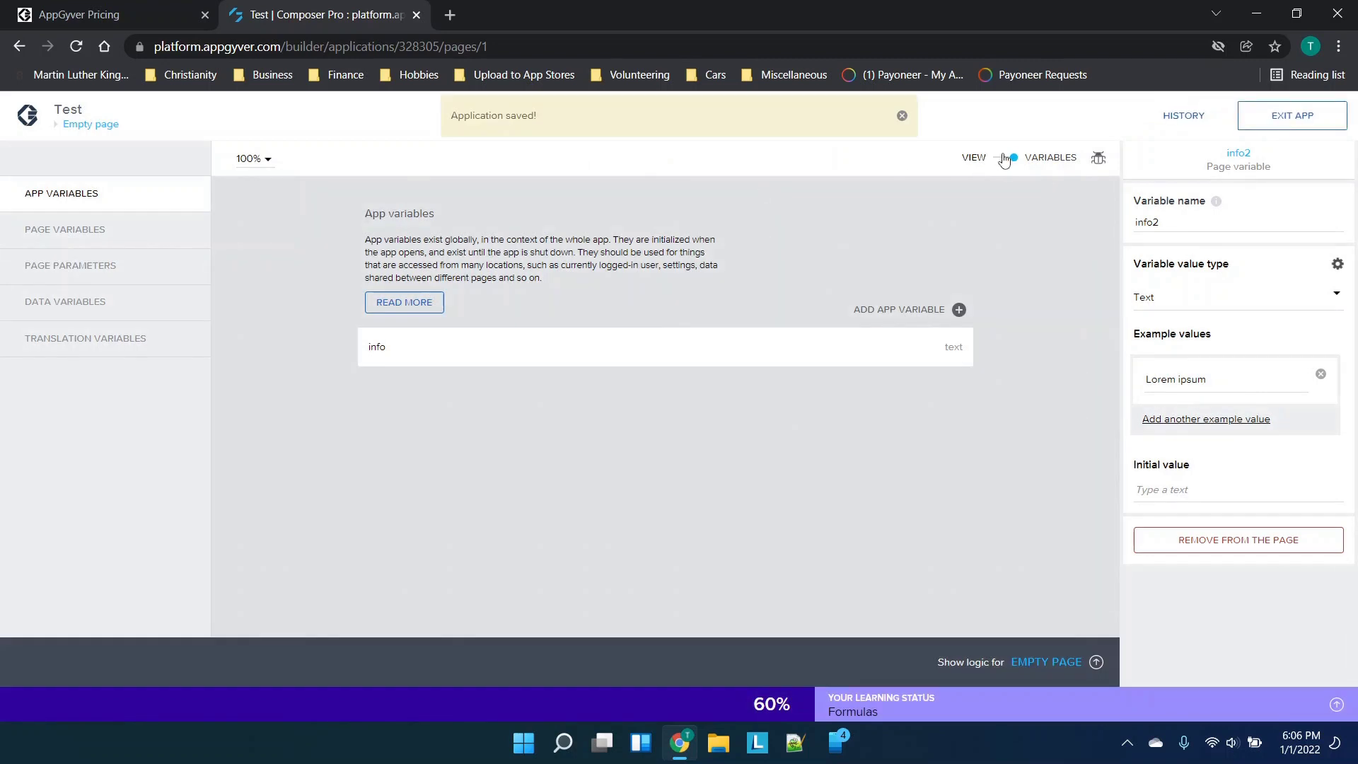
# Step: Return to the page view and bind the input field's value to the page variable info2
pyautogui.click(1004, 158)
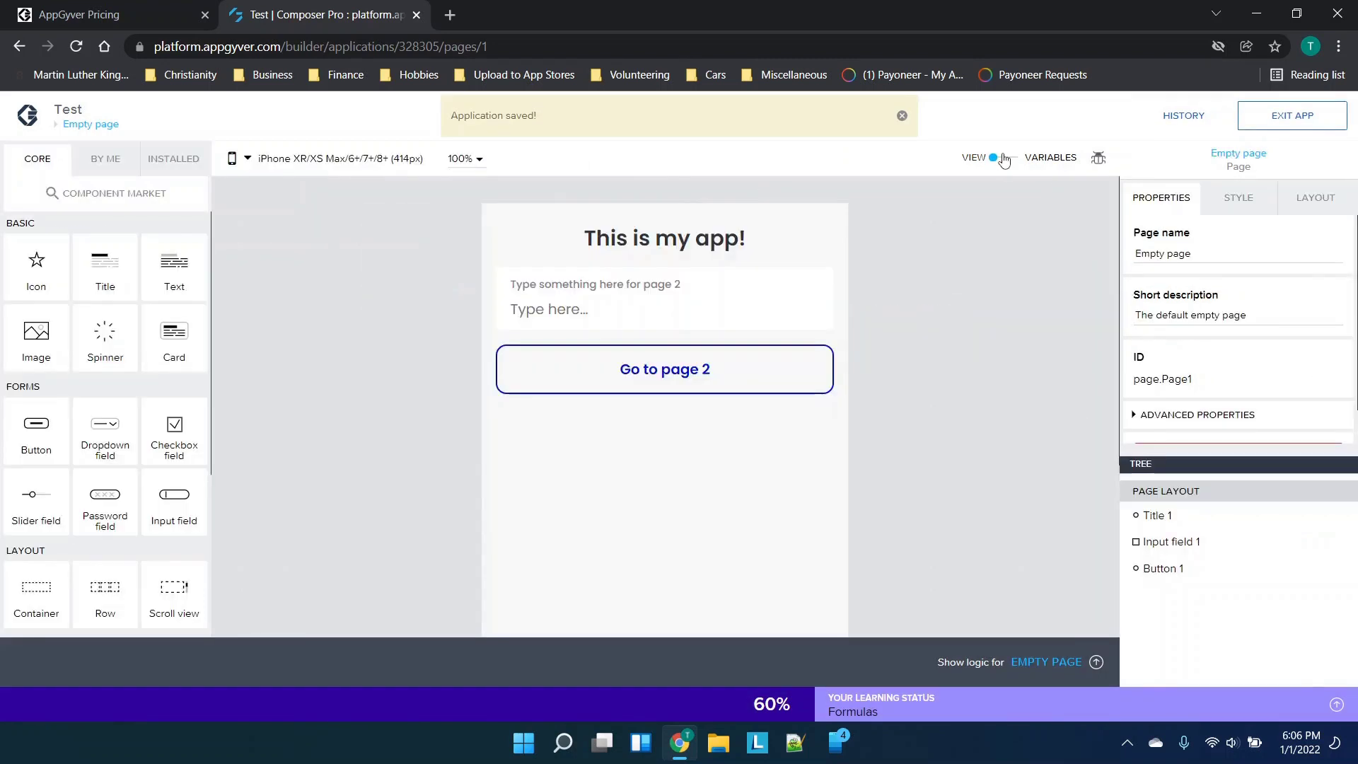
pyautogui.click(659, 324)
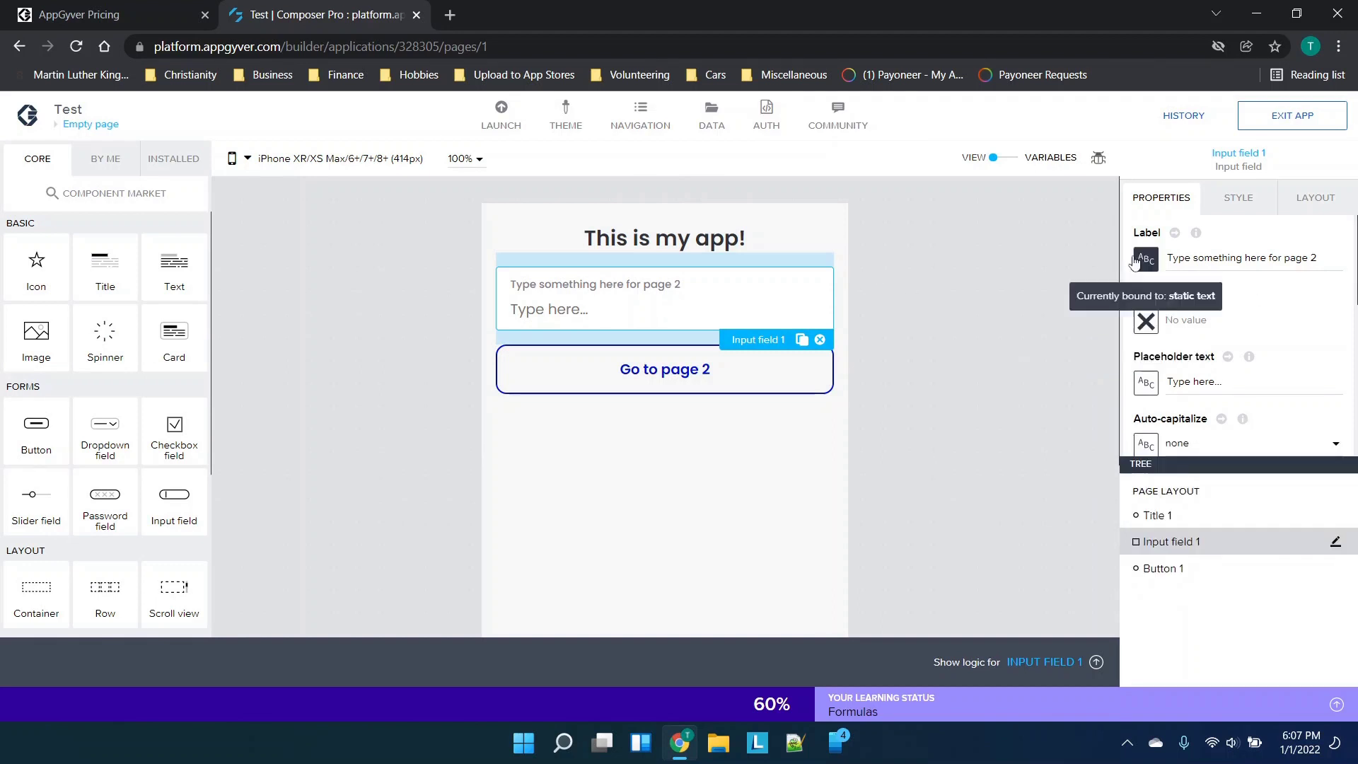
pyautogui.click(1156, 328)
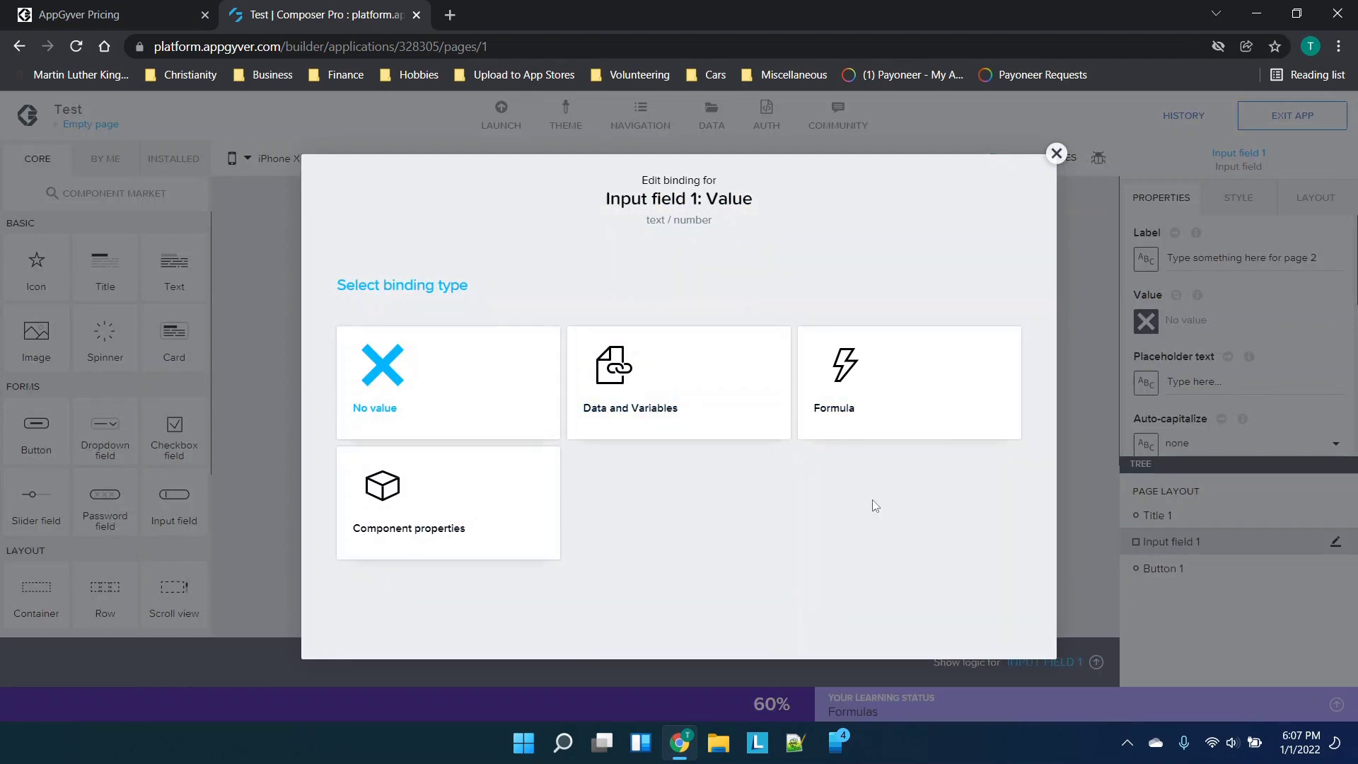
pyautogui.click(865, 372)
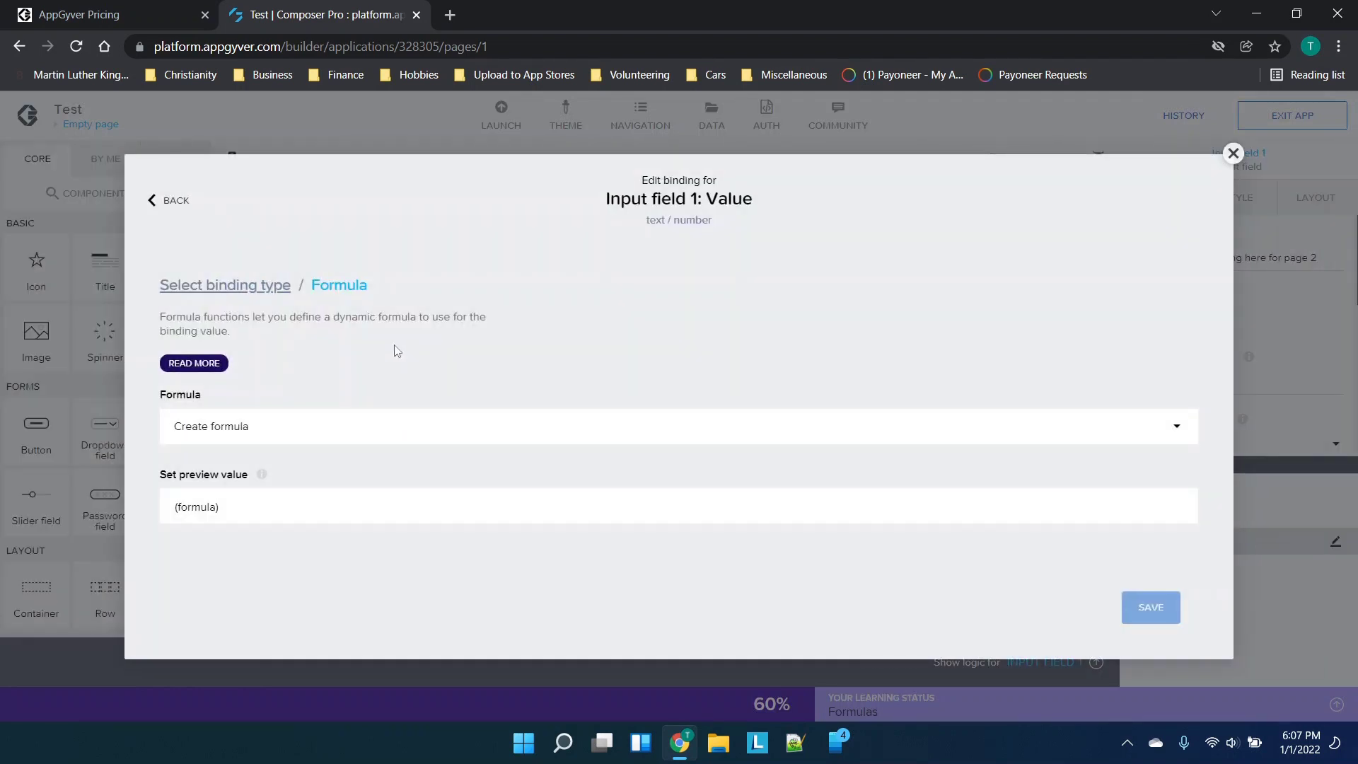
pyautogui.click(154, 200)
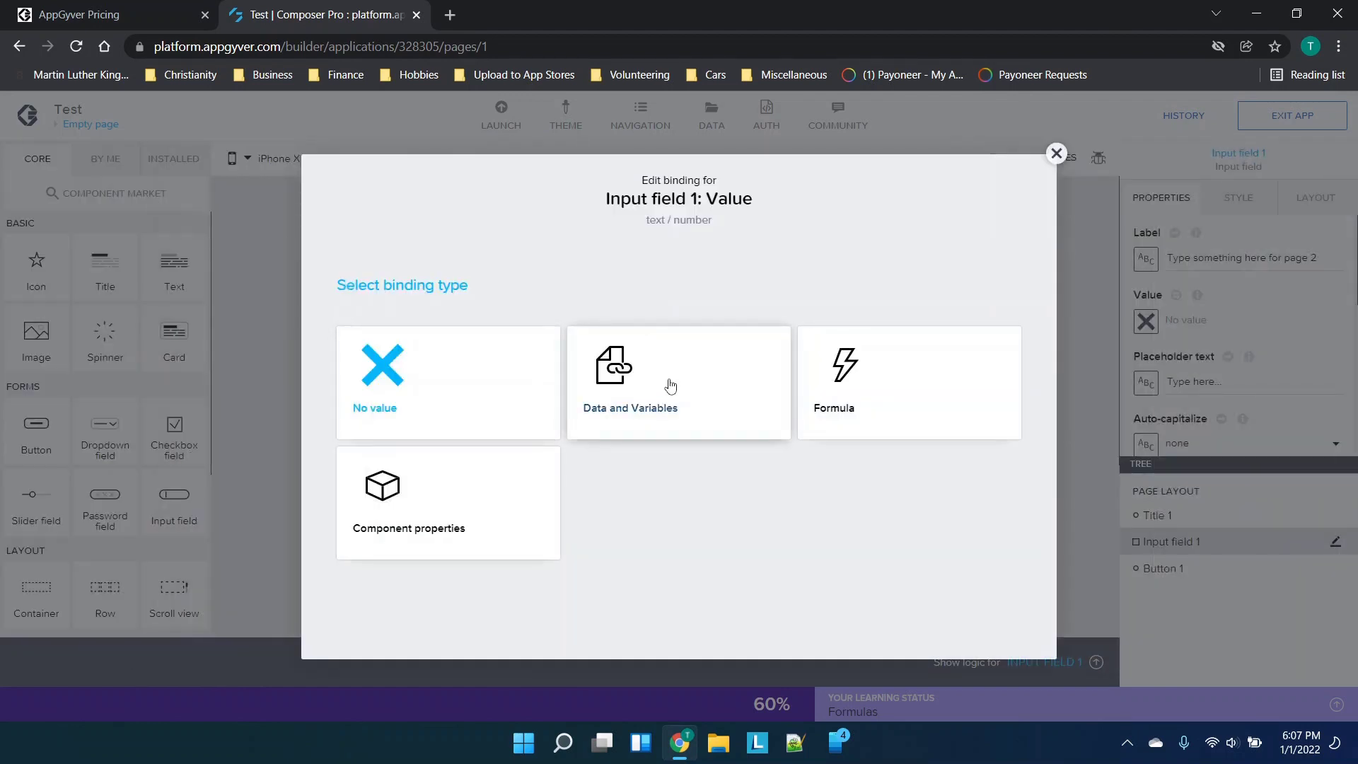
pyautogui.click(670, 387)
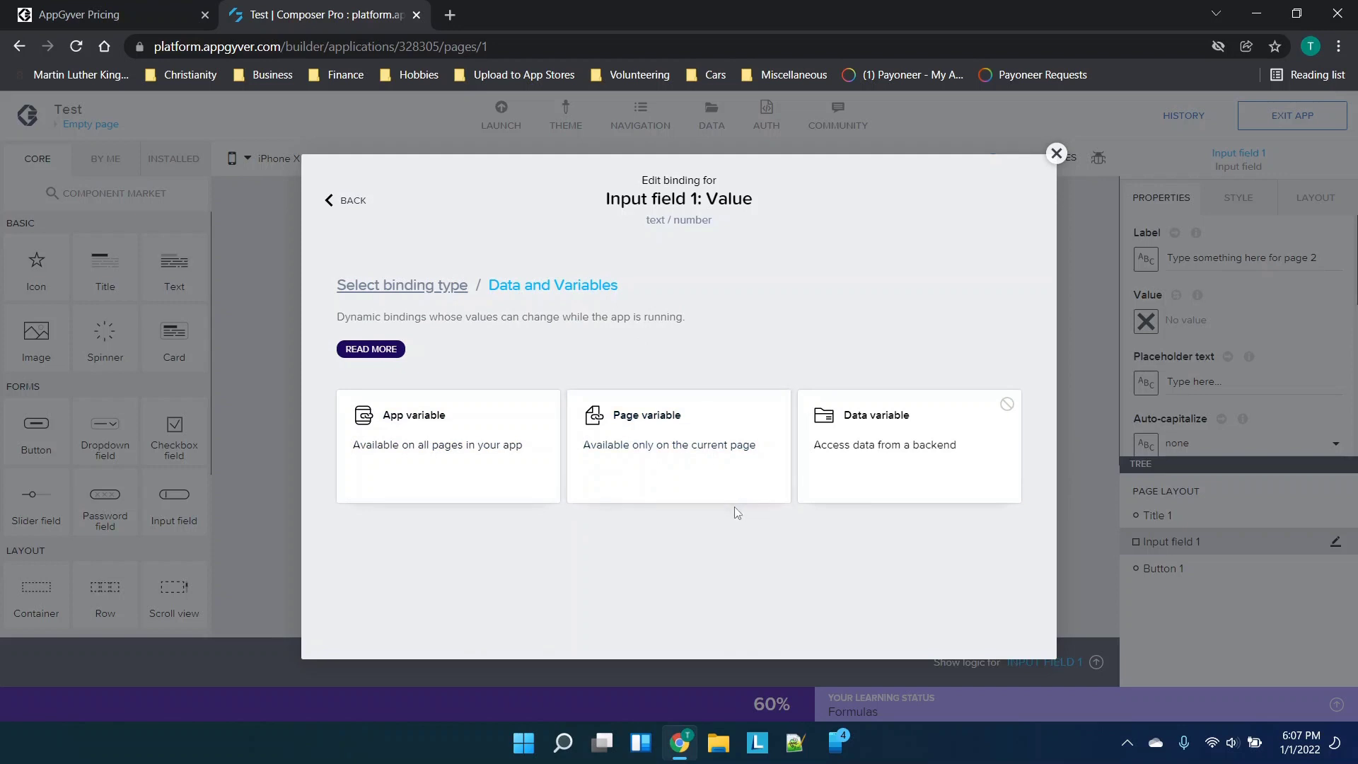
pyautogui.click(653, 456)
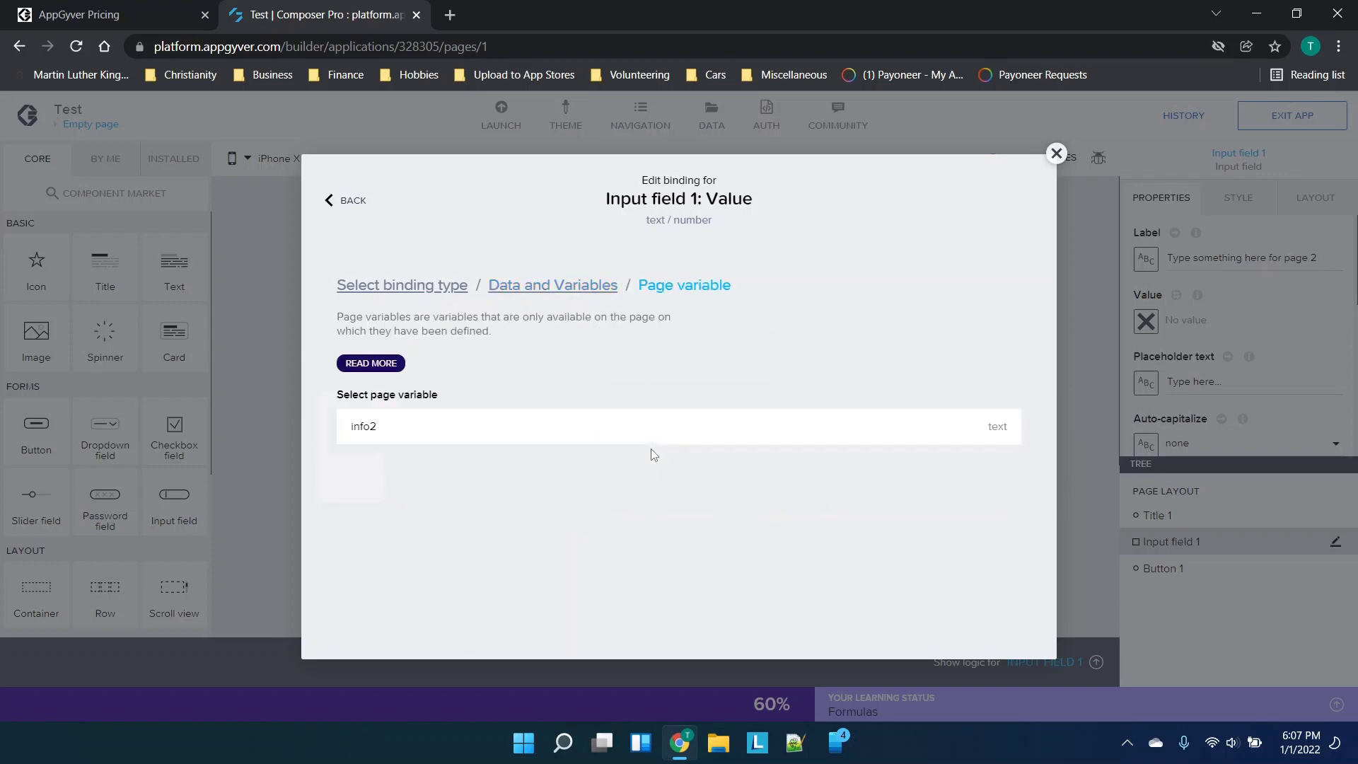
pyautogui.click(651, 442)
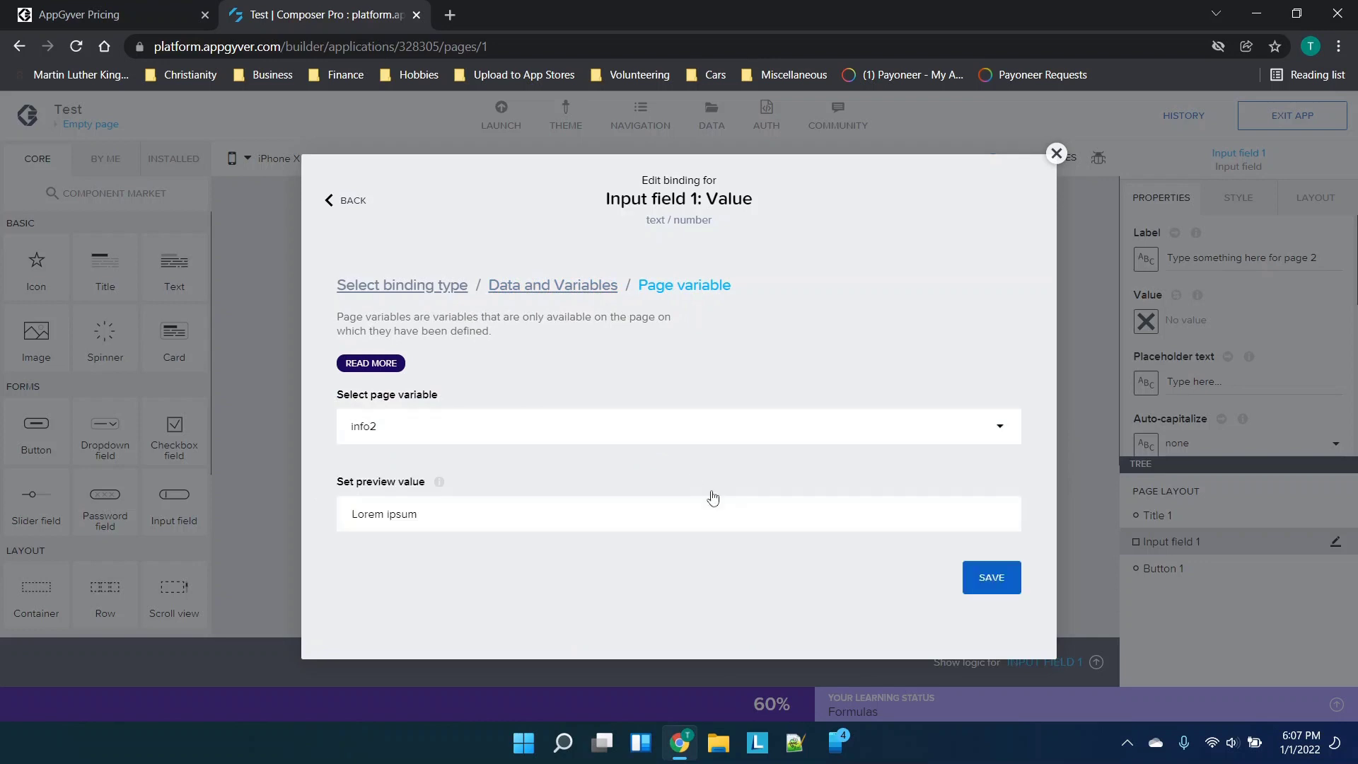
pyautogui.click(993, 580)
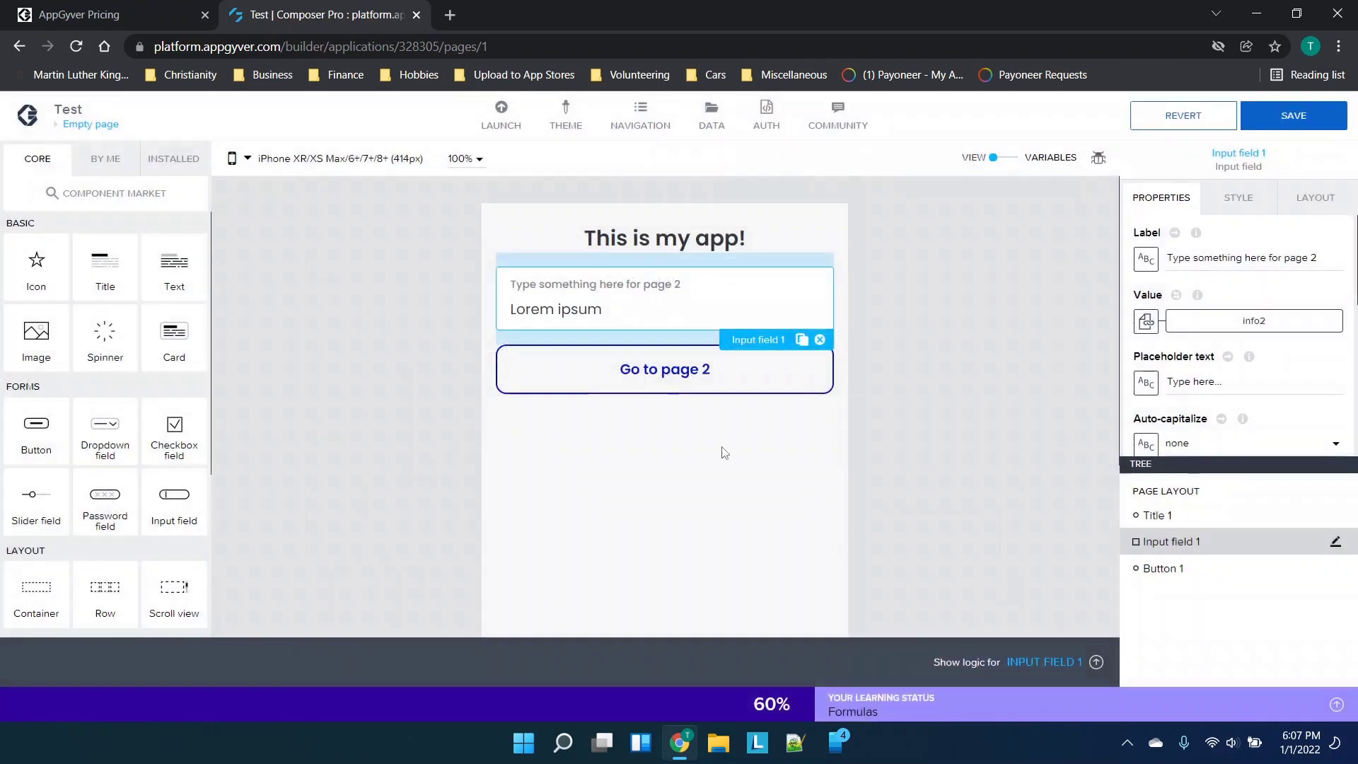
# Step: Add a text component below the "Go to page 2" button, bind its content to the page variable info2, and save the app
pyautogui.moveTo(160, 272); pyautogui.dragTo(675, 509)
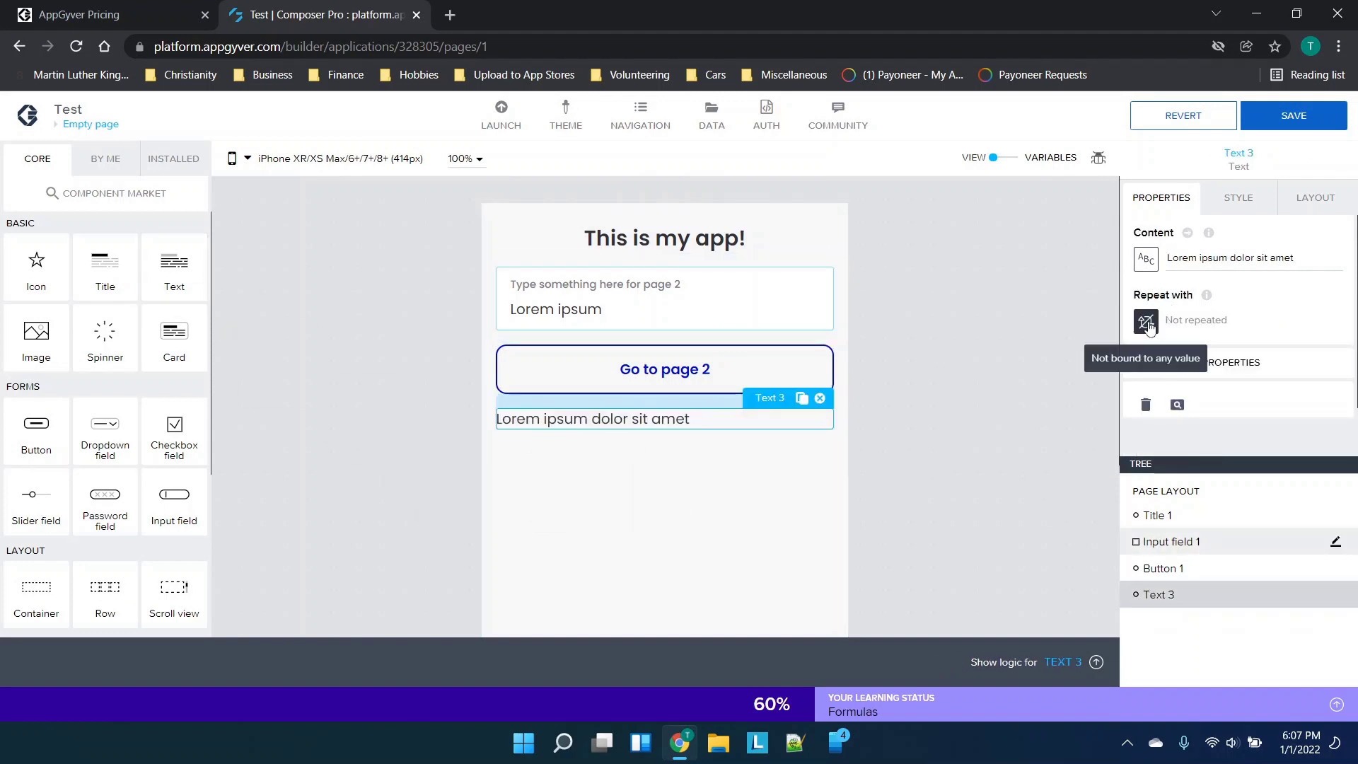
pyautogui.click(1145, 258)
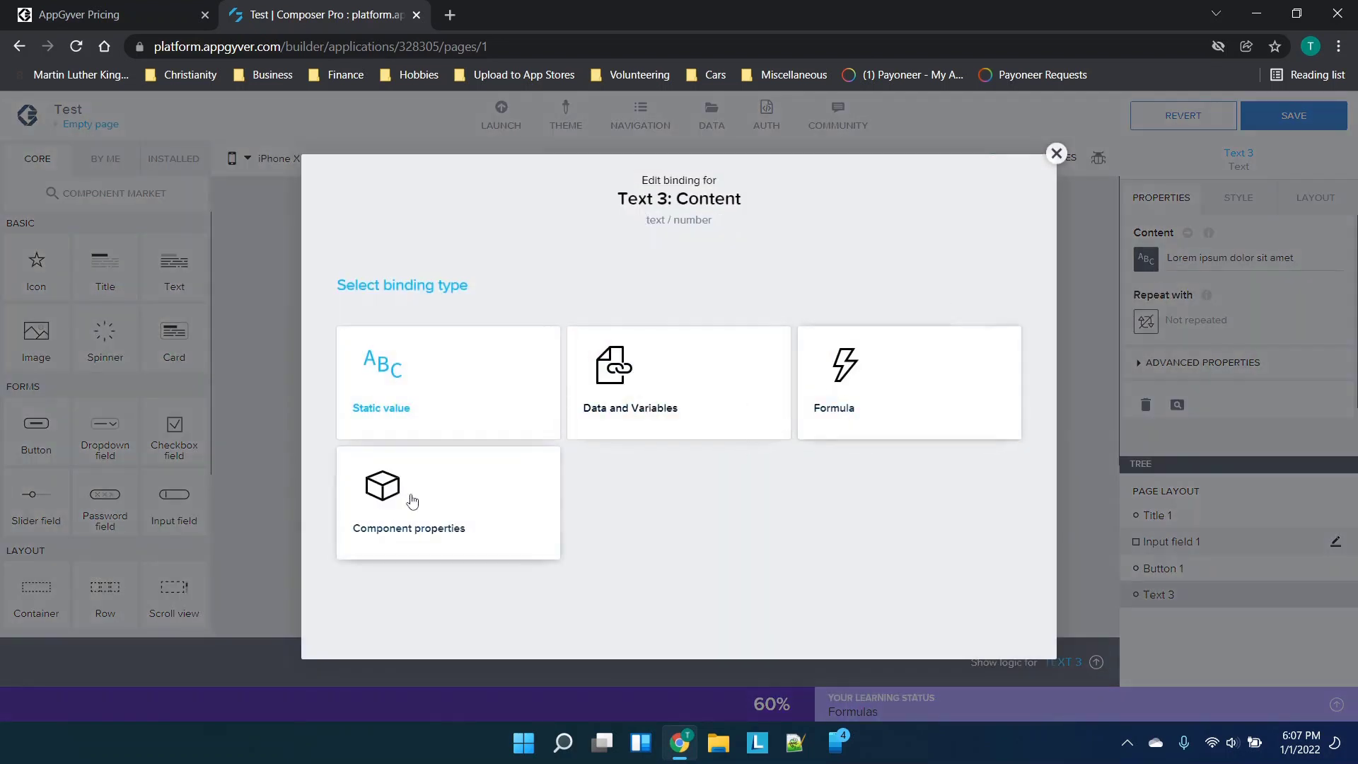
pyautogui.click(727, 379)
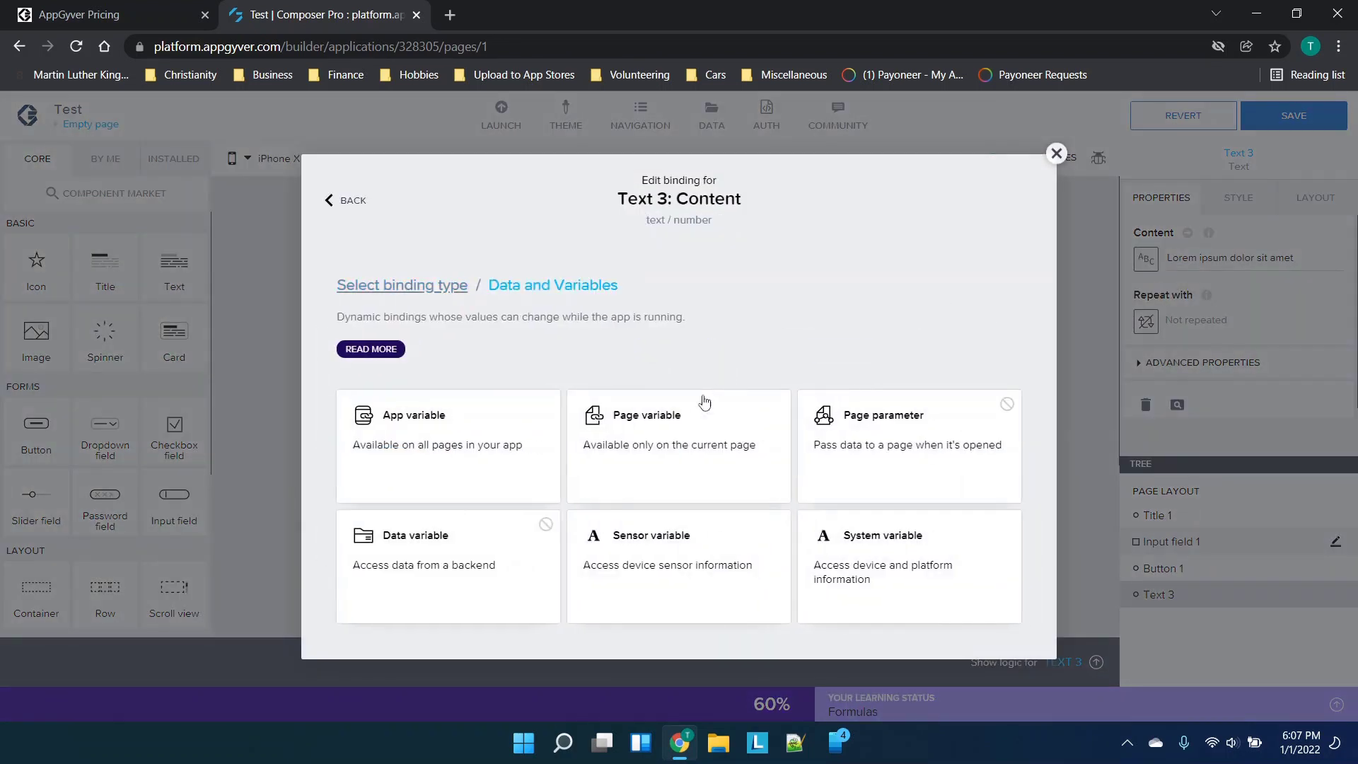
pyautogui.click(701, 400)
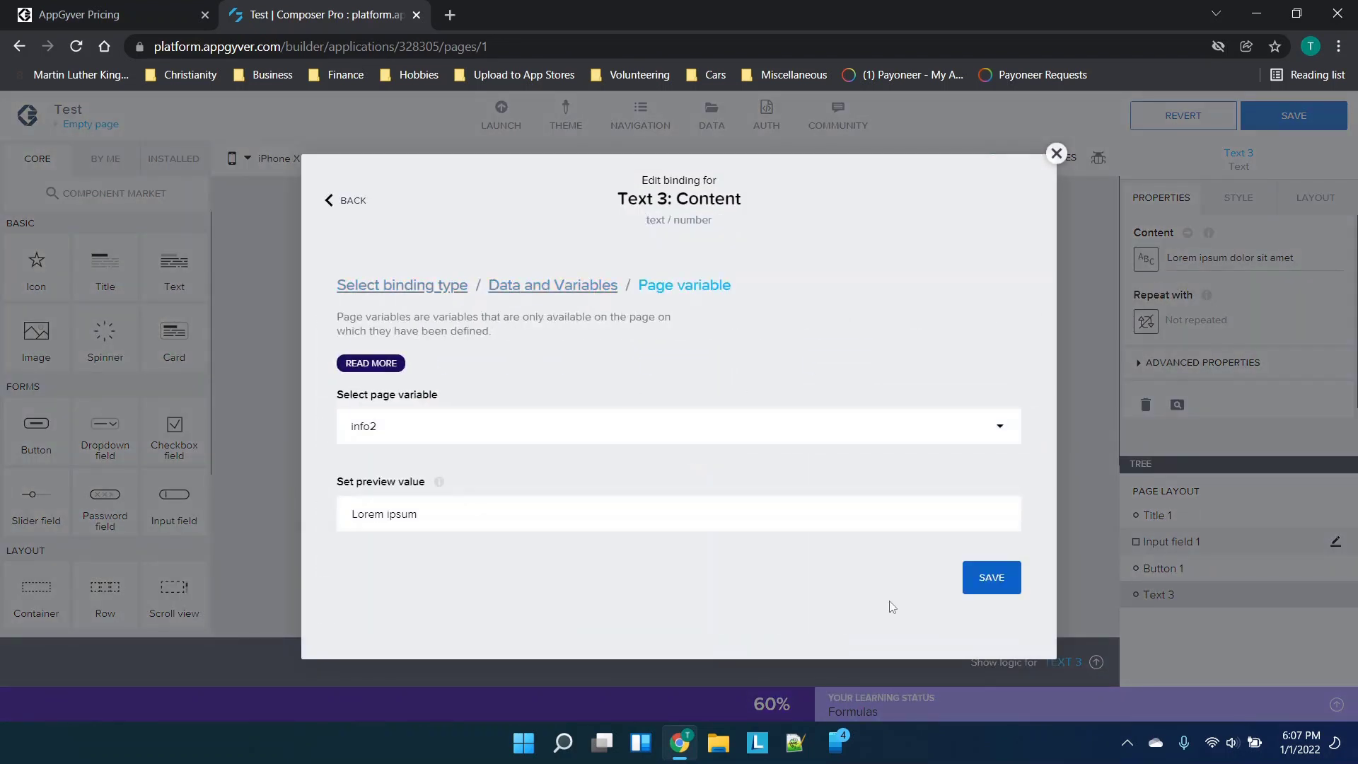
pyautogui.click(971, 583)
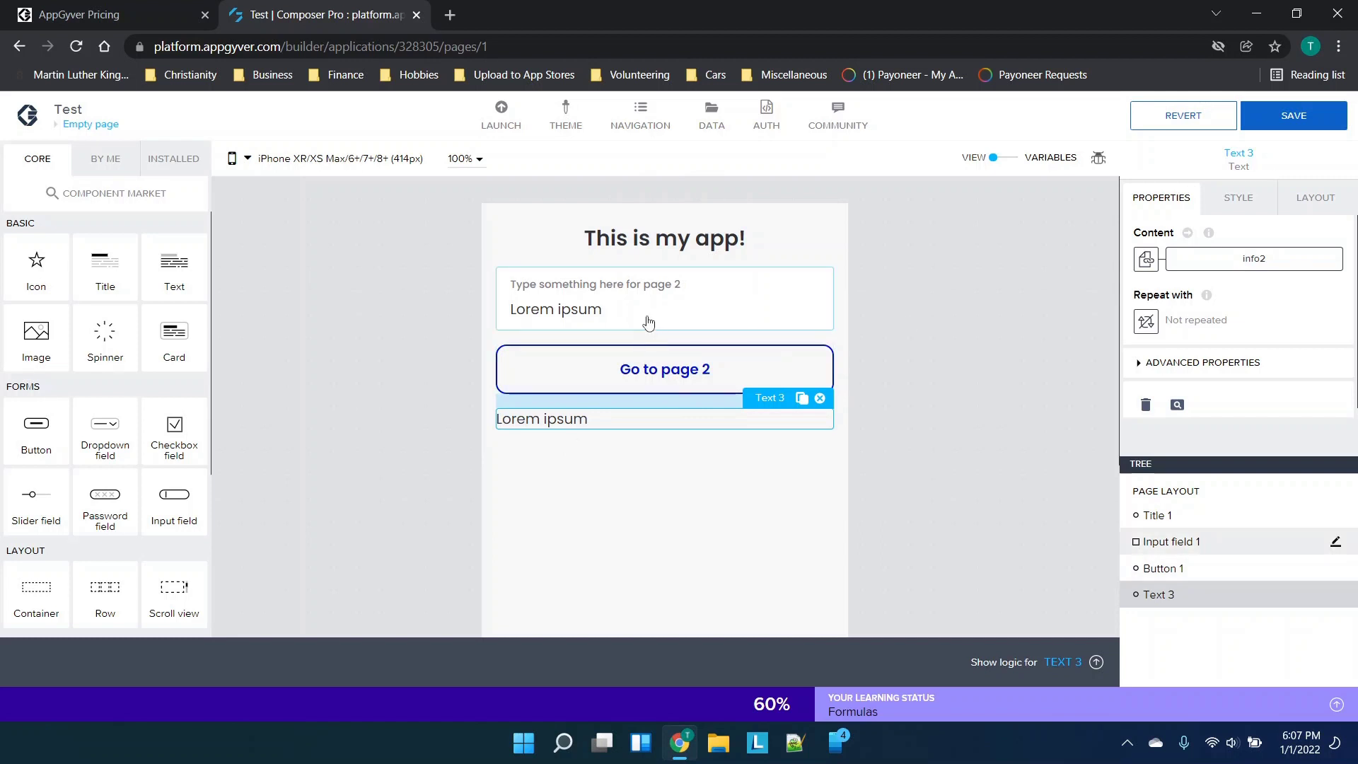
pyautogui.click(647, 365)
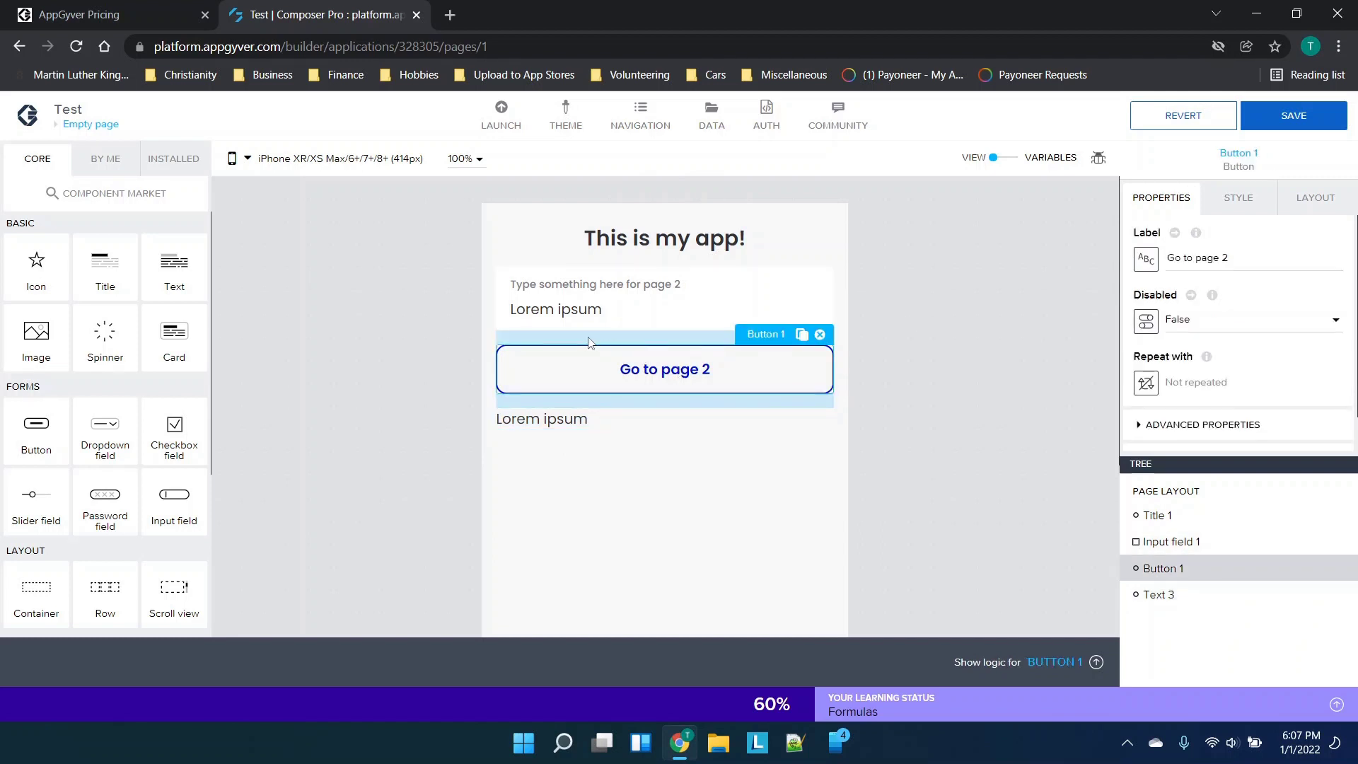
pyautogui.click(1281, 117)
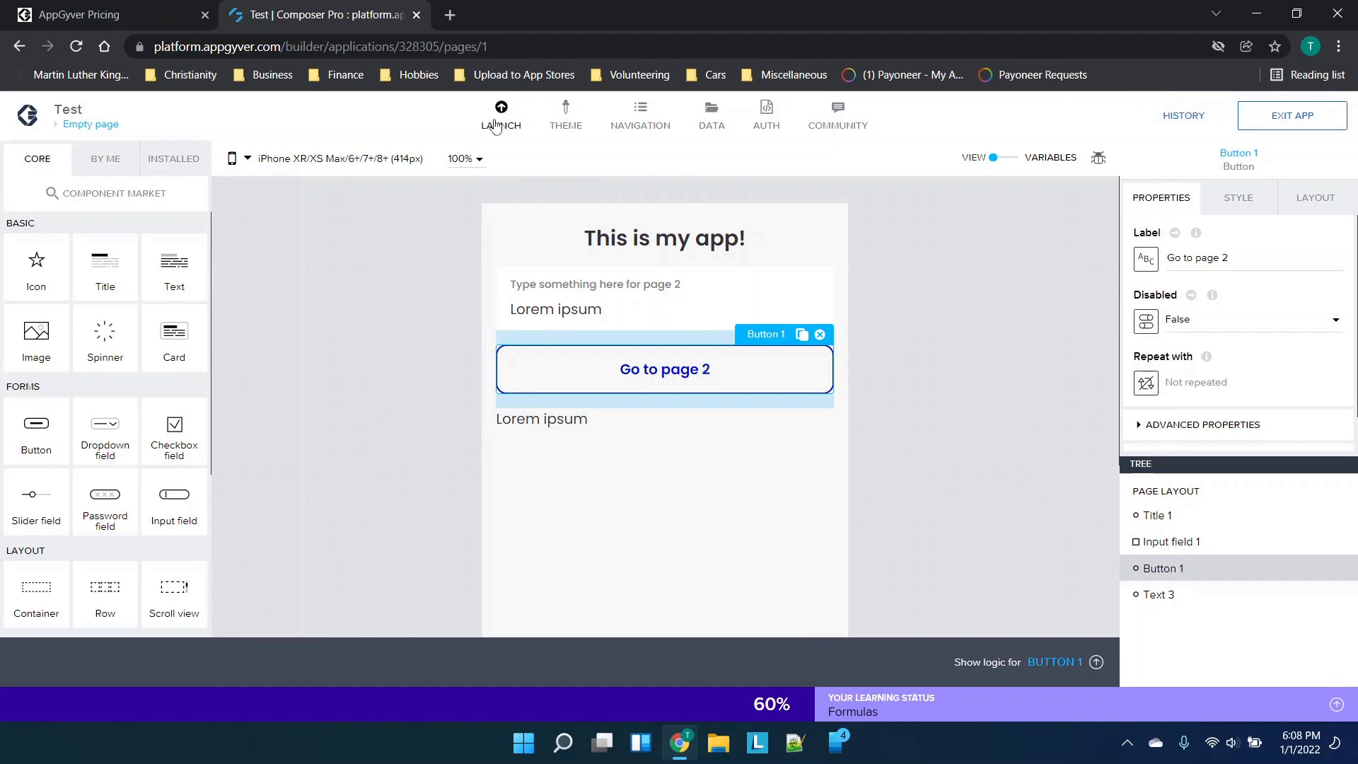
# Step: Look over the community resources, the authentication settings and the data configurator
pyautogui.click(854, 129)
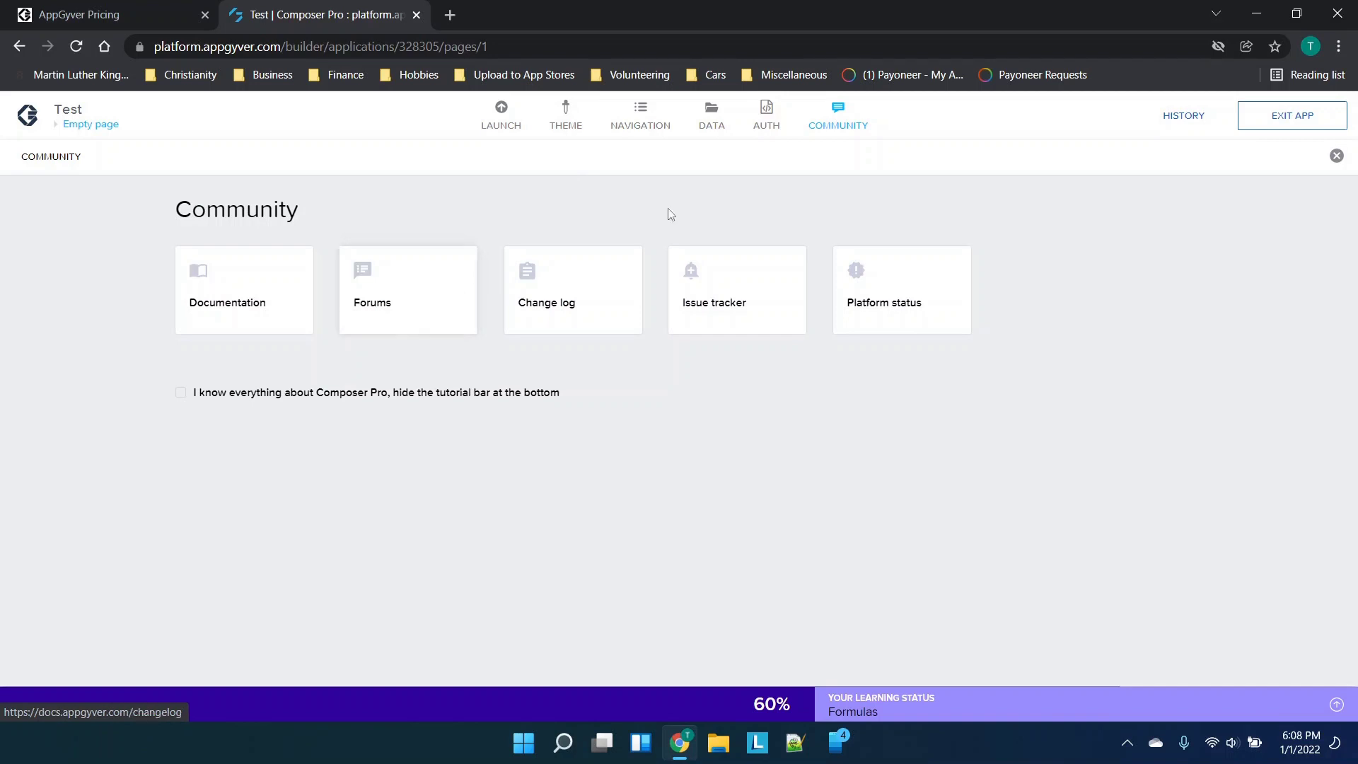
pyautogui.click(766, 124)
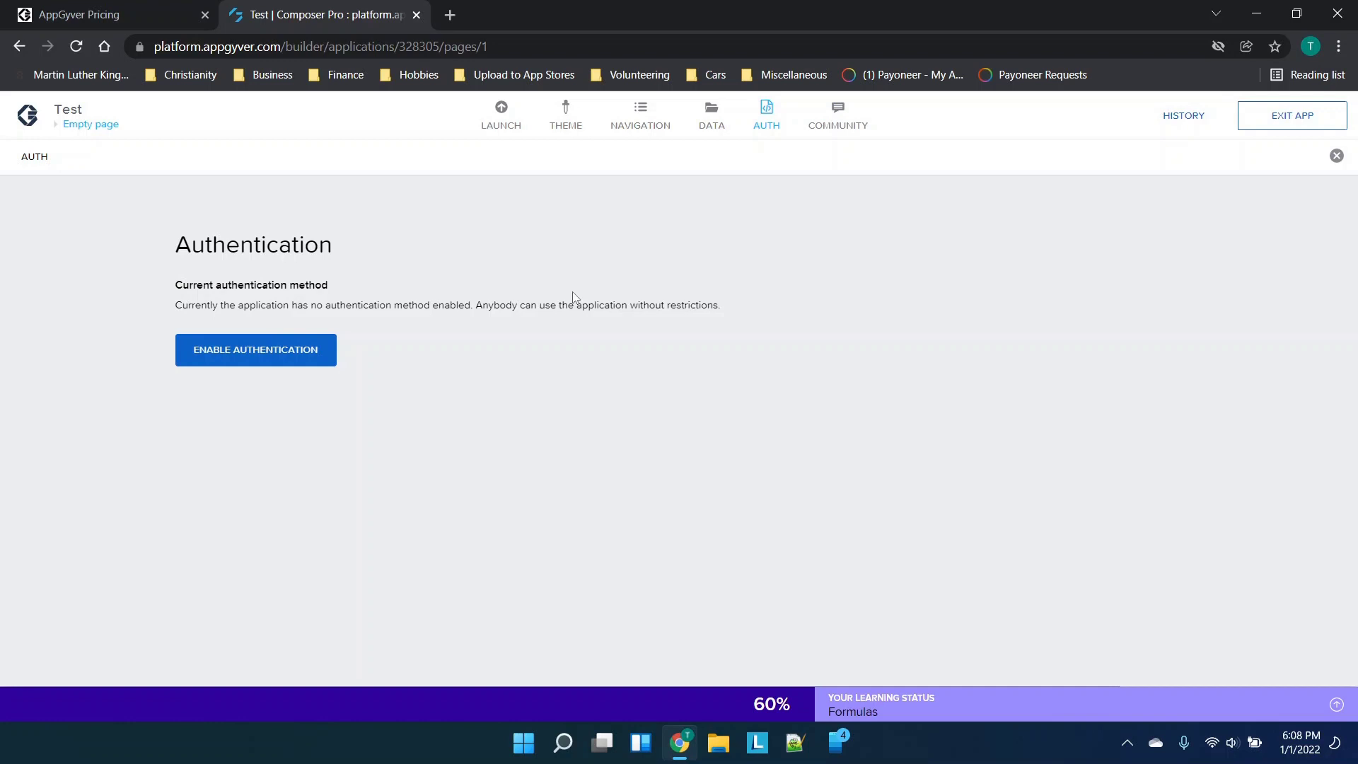
pyautogui.click(711, 125)
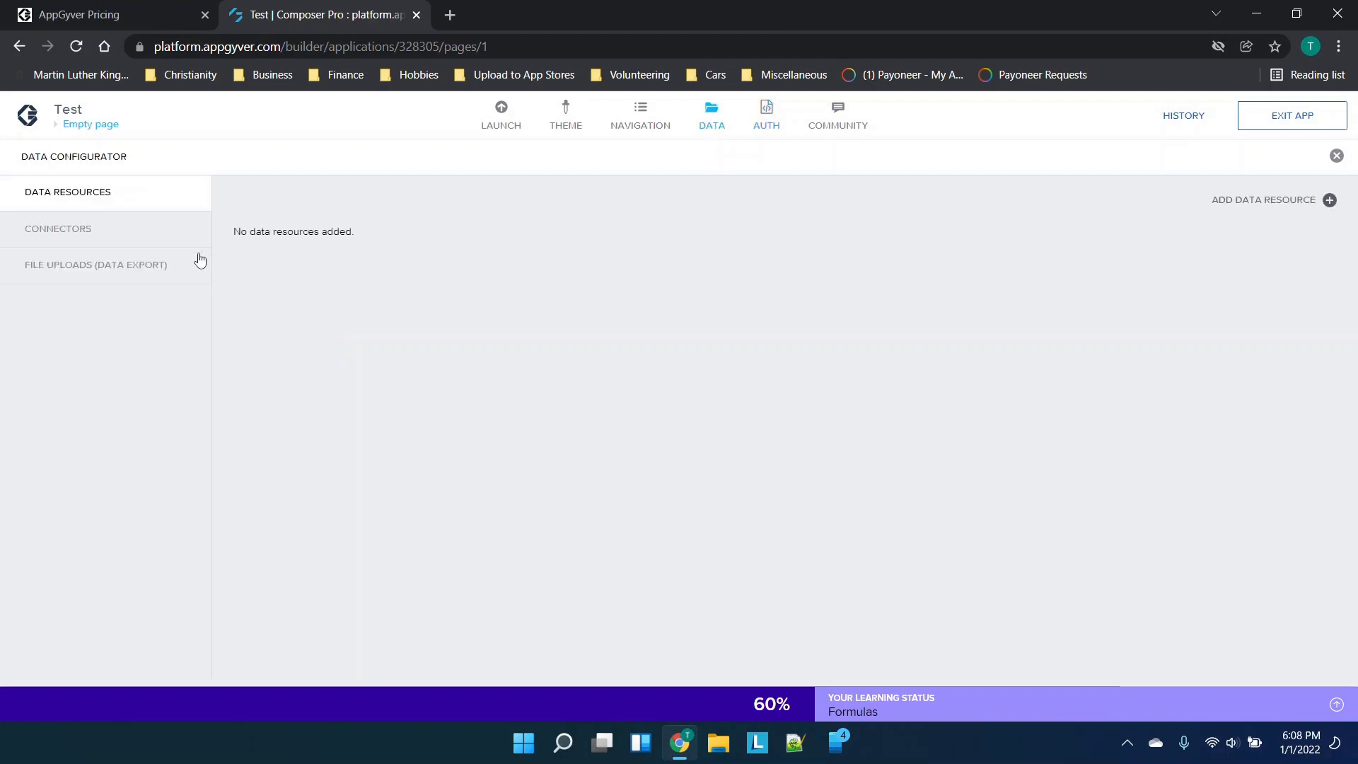
# Step: Check the data resource types that can be added and add a Page 2 item to the navigation menu
pyautogui.click(1294, 204)
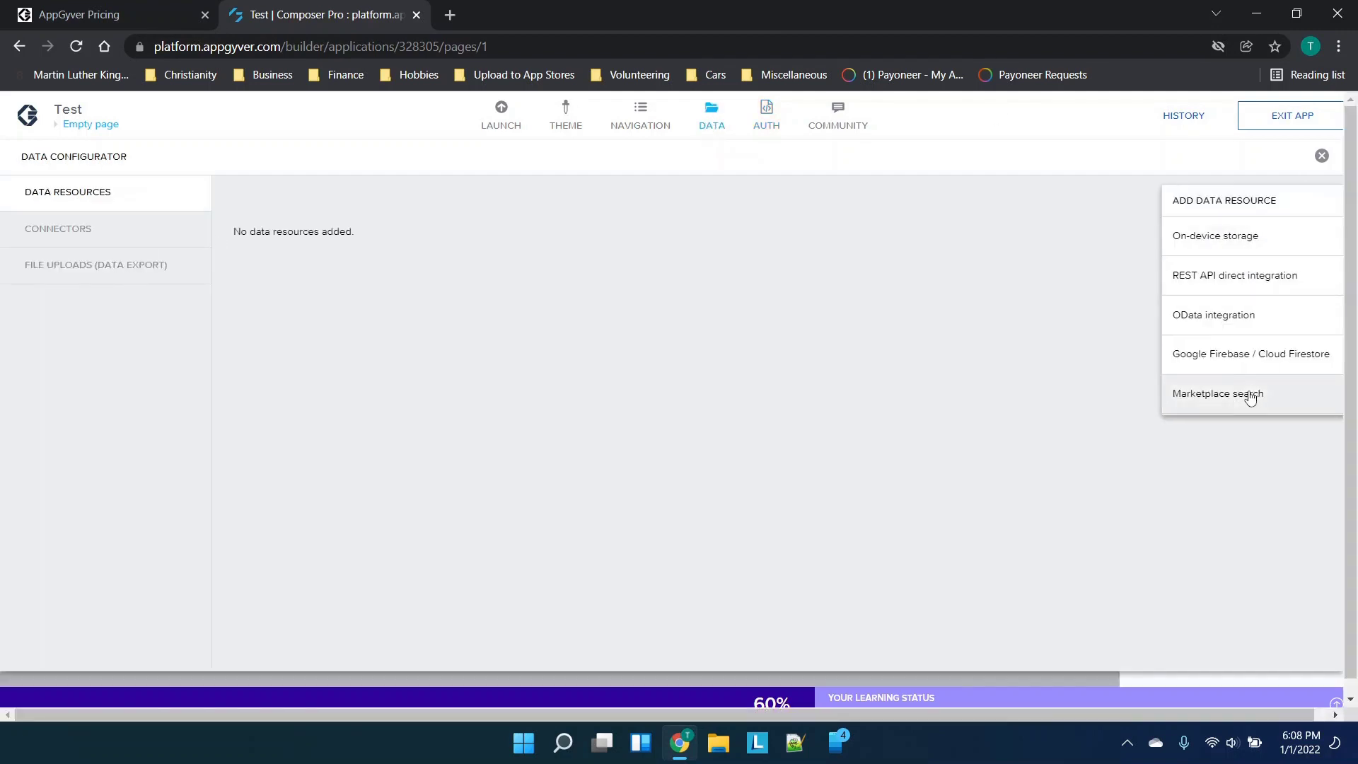
pyautogui.click(616, 131)
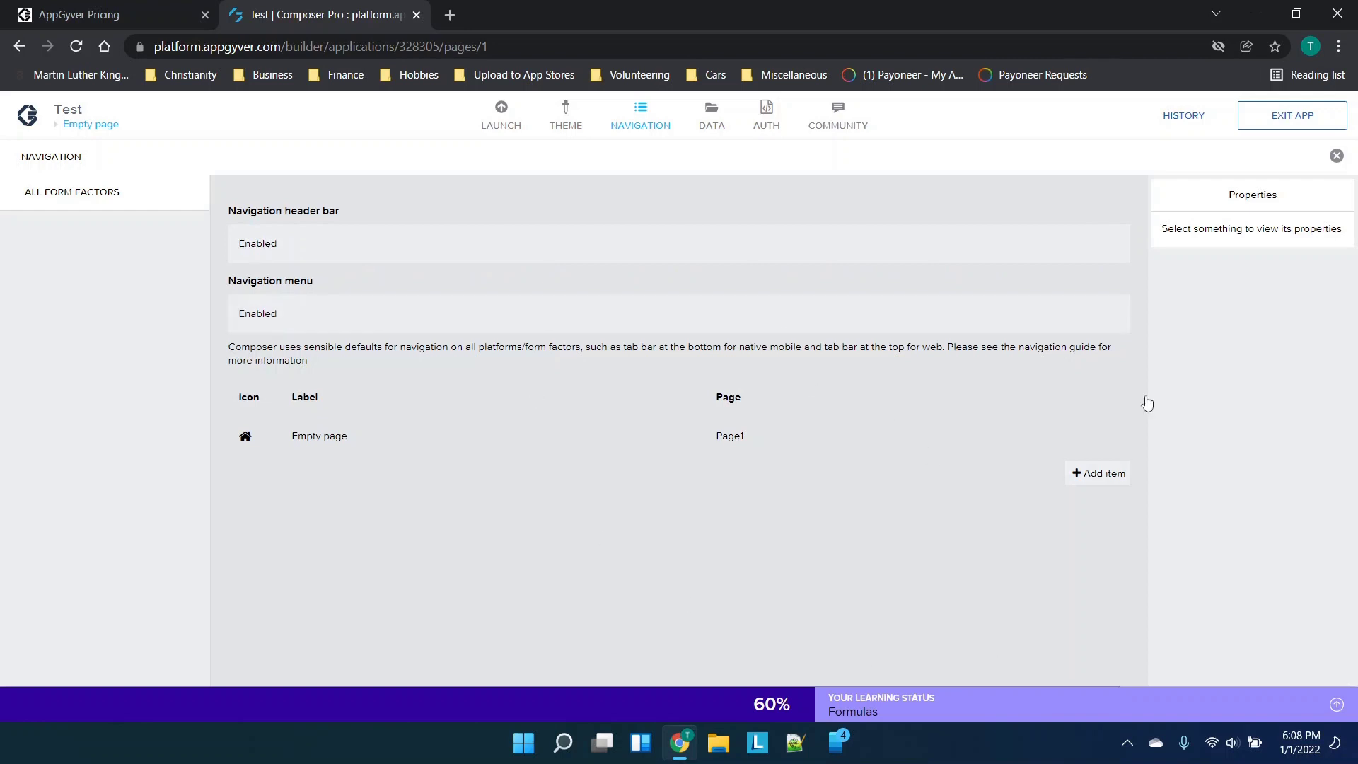
pyautogui.click(1084, 484)
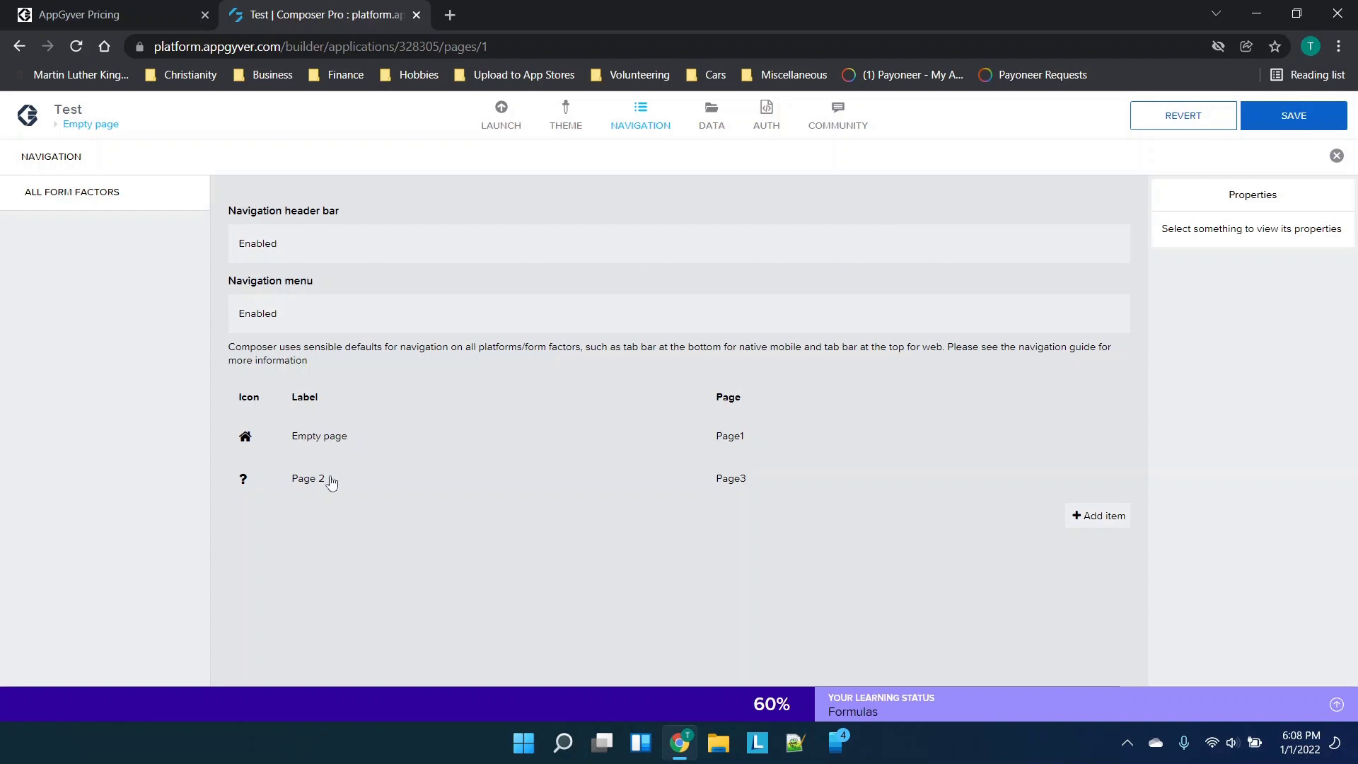
# Step: Look over the icon choices for the Empty page navigation item without changing its icon, and save the app
pyautogui.click(340, 440)
pyautogui.click(1207, 256)
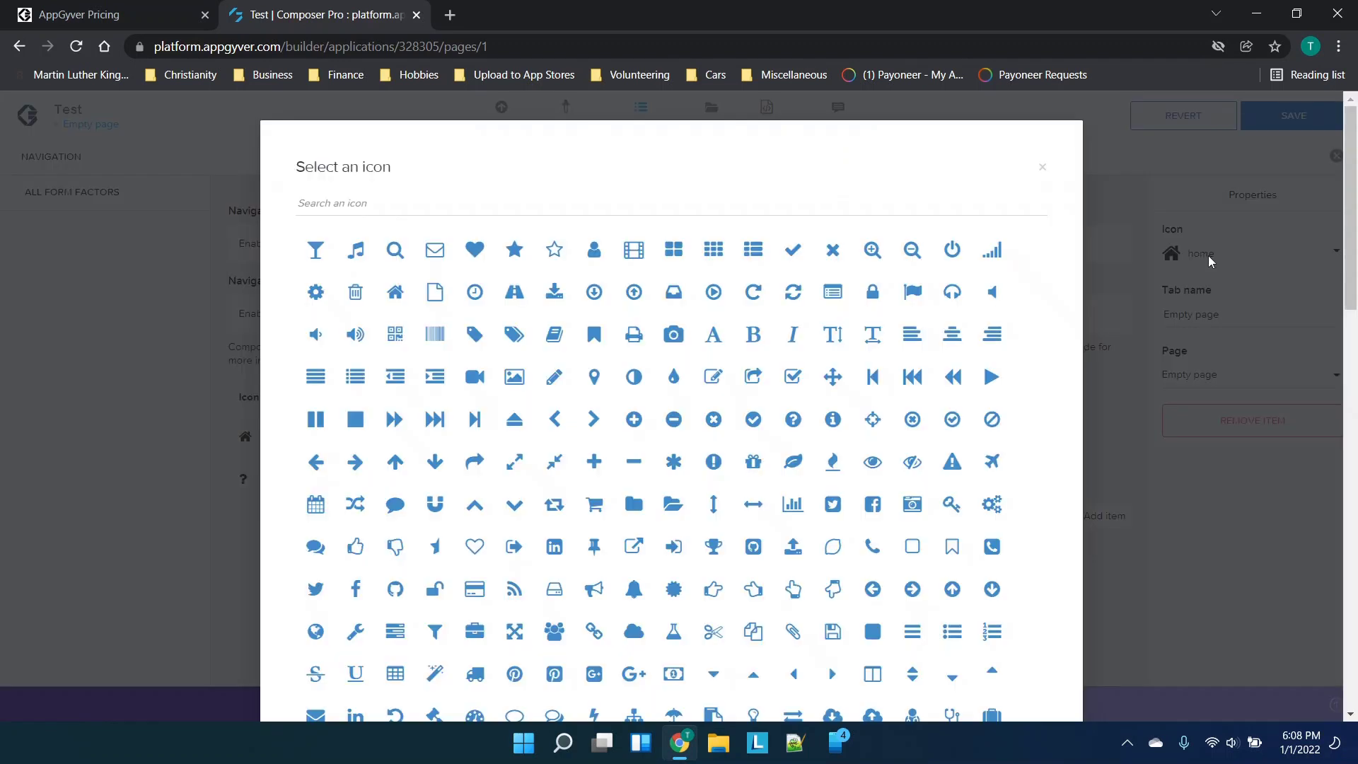
pyautogui.click(1112, 239)
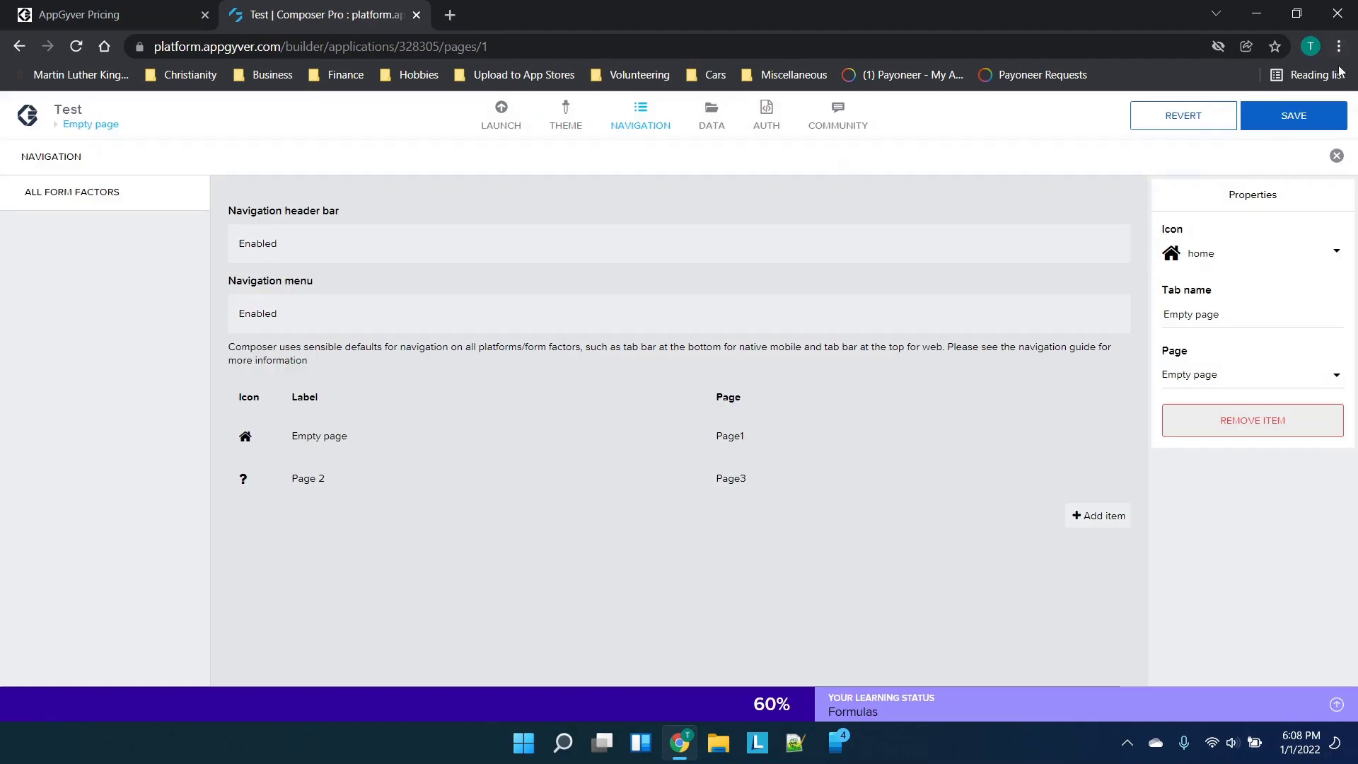
pyautogui.click(1293, 117)
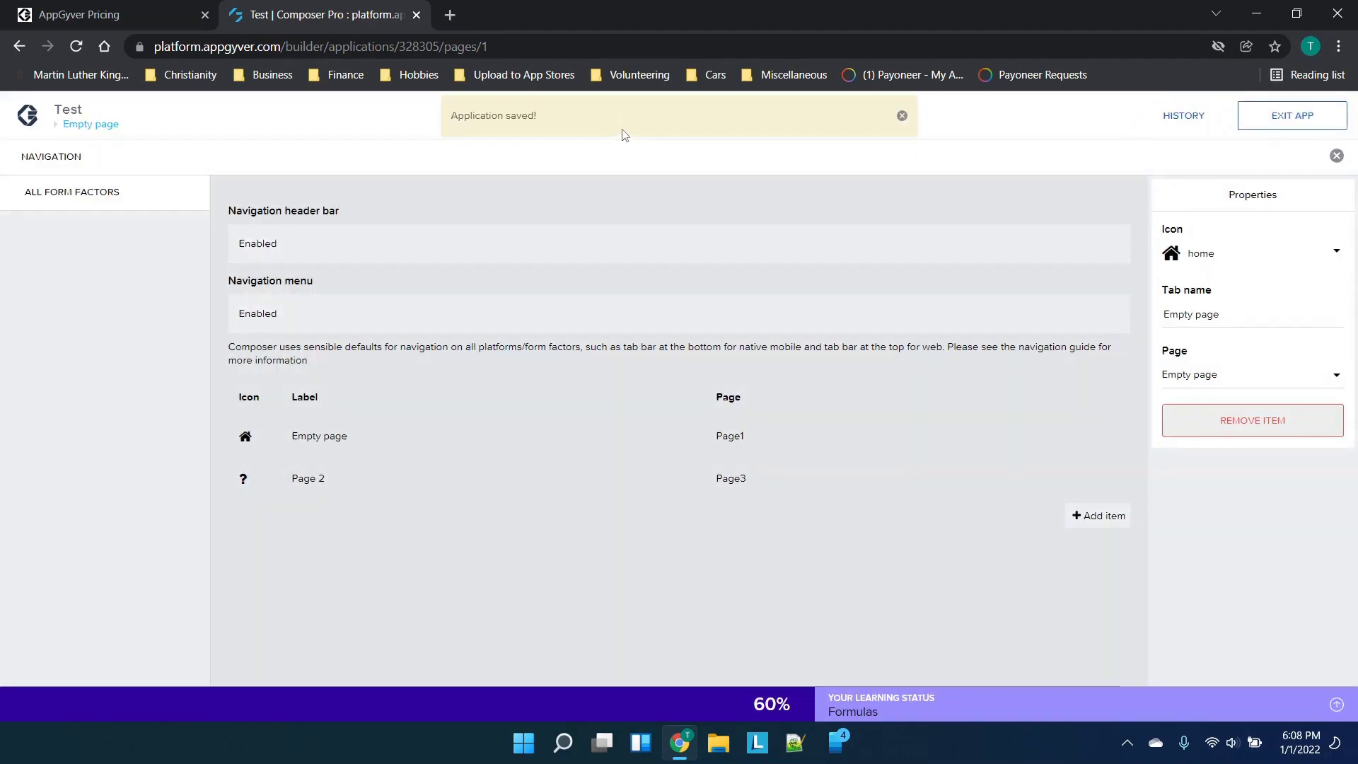
# Step: Look over the theme's colors, theme variables and default fonts, and return to the page editor
pyautogui.click(567, 127)
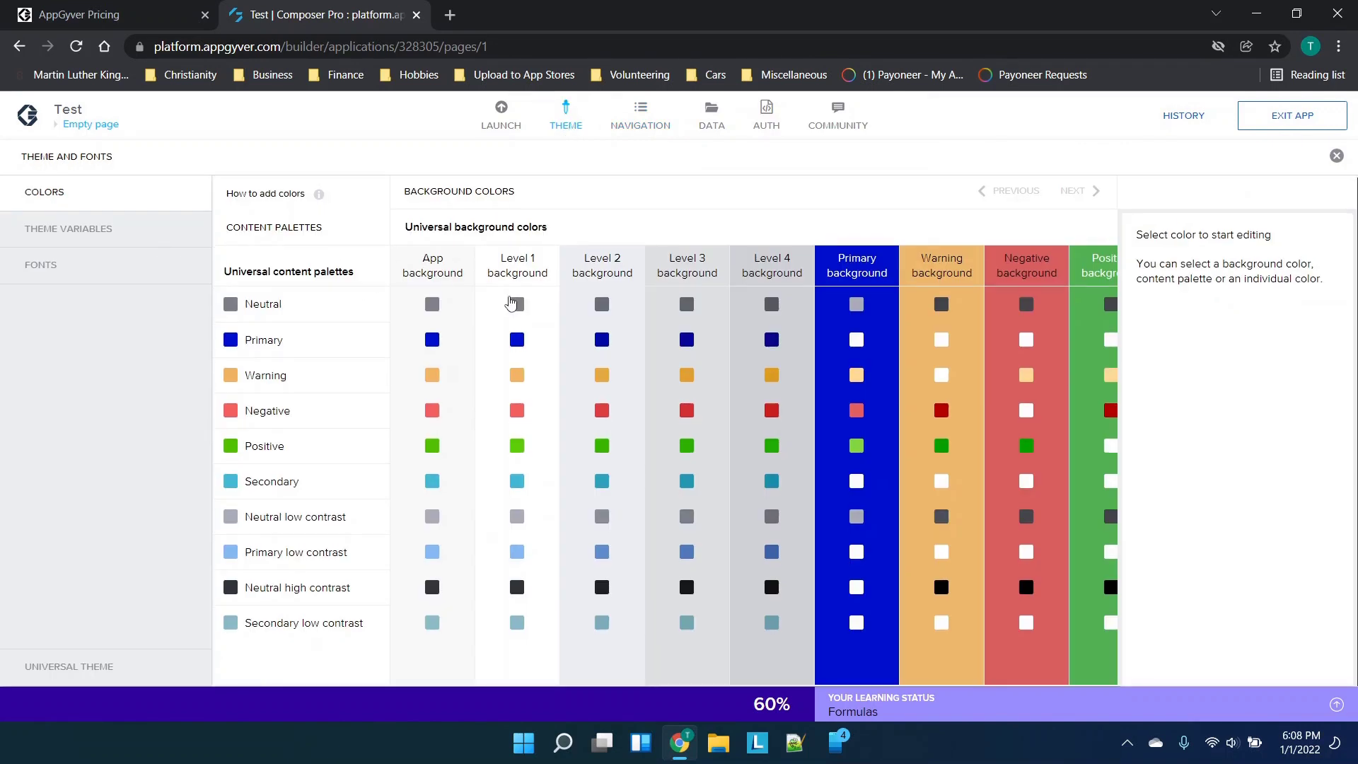
pyautogui.click(85, 230)
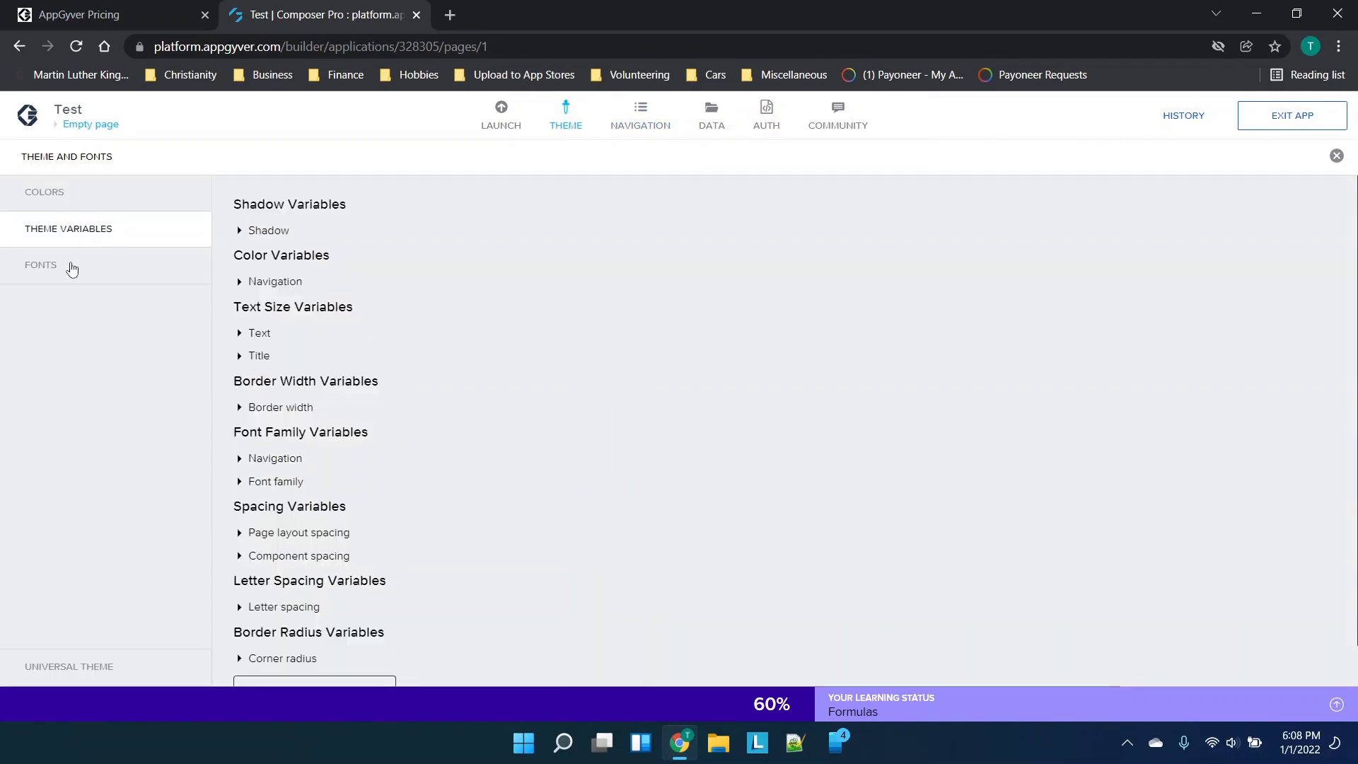
pyautogui.click(71, 271)
pyautogui.scroll(-6, 667, 546)
pyautogui.scroll(4, 668, 548)
pyautogui.scroll(2, 669, 548)
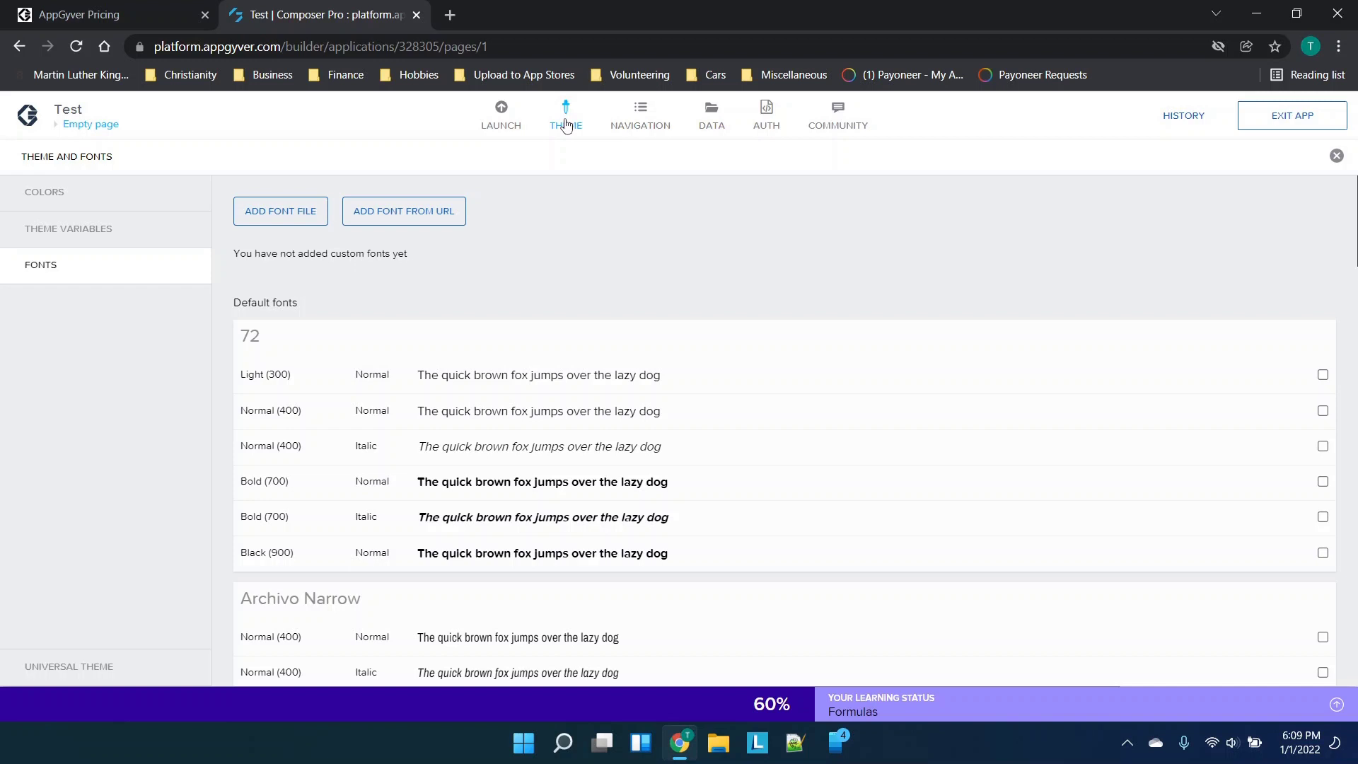
pyautogui.click(565, 124)
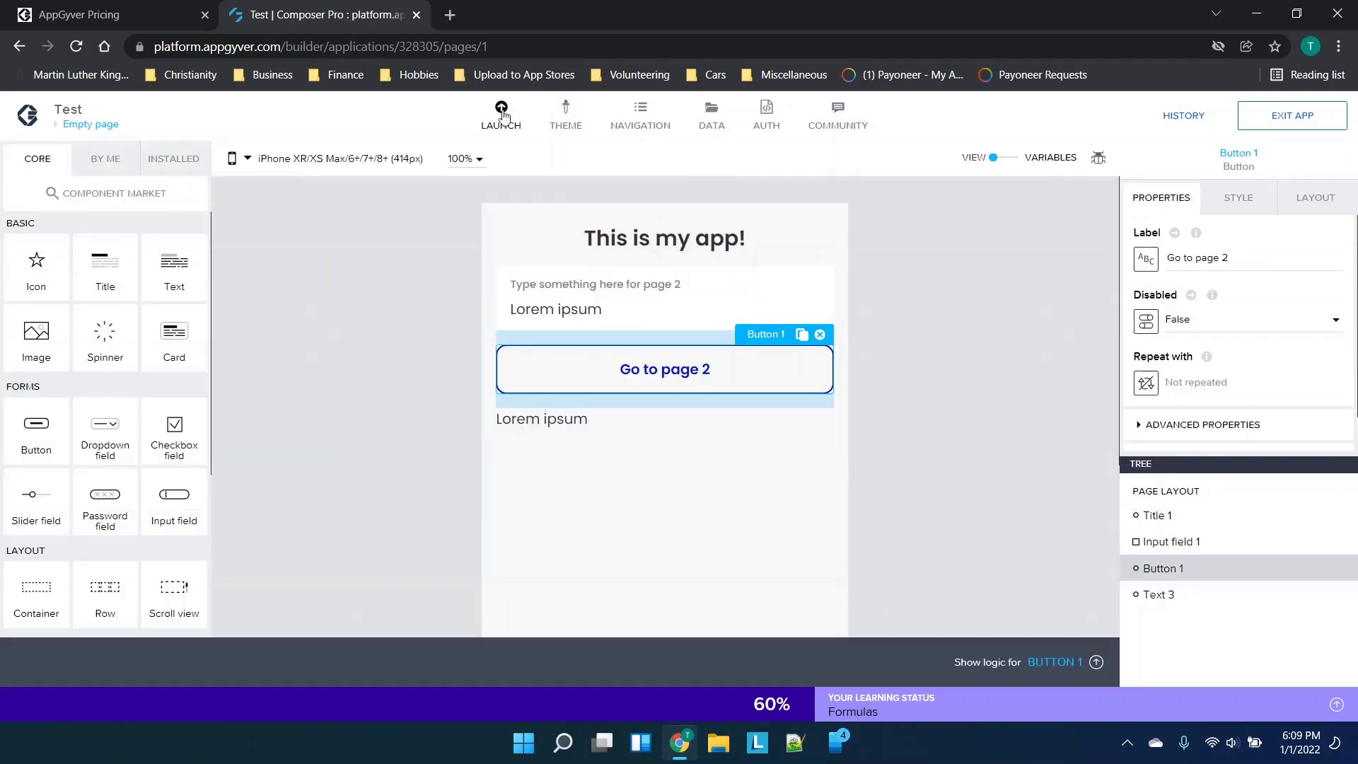
# Step: Check the launch preview and distribution options and open the Test app in the web app preview portal
pyautogui.click(502, 113)
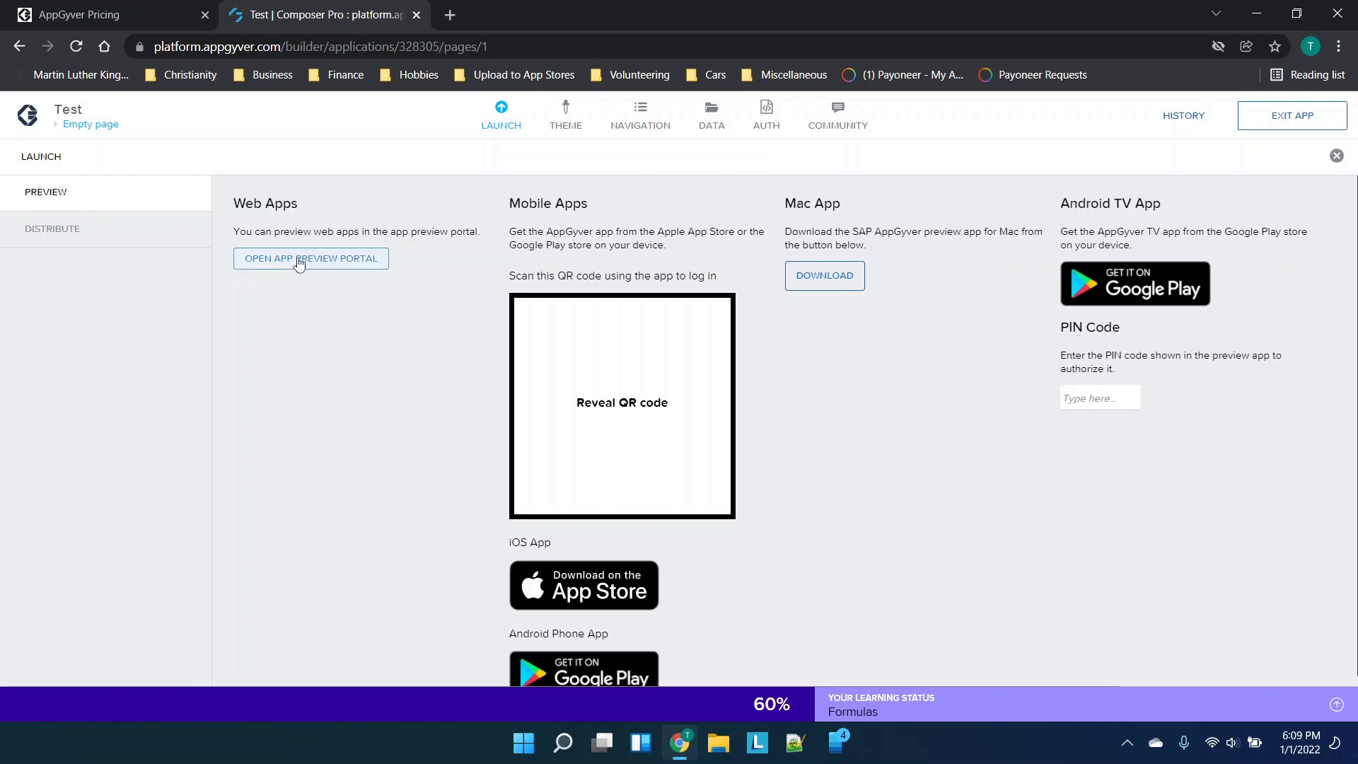
pyautogui.click(47, 244)
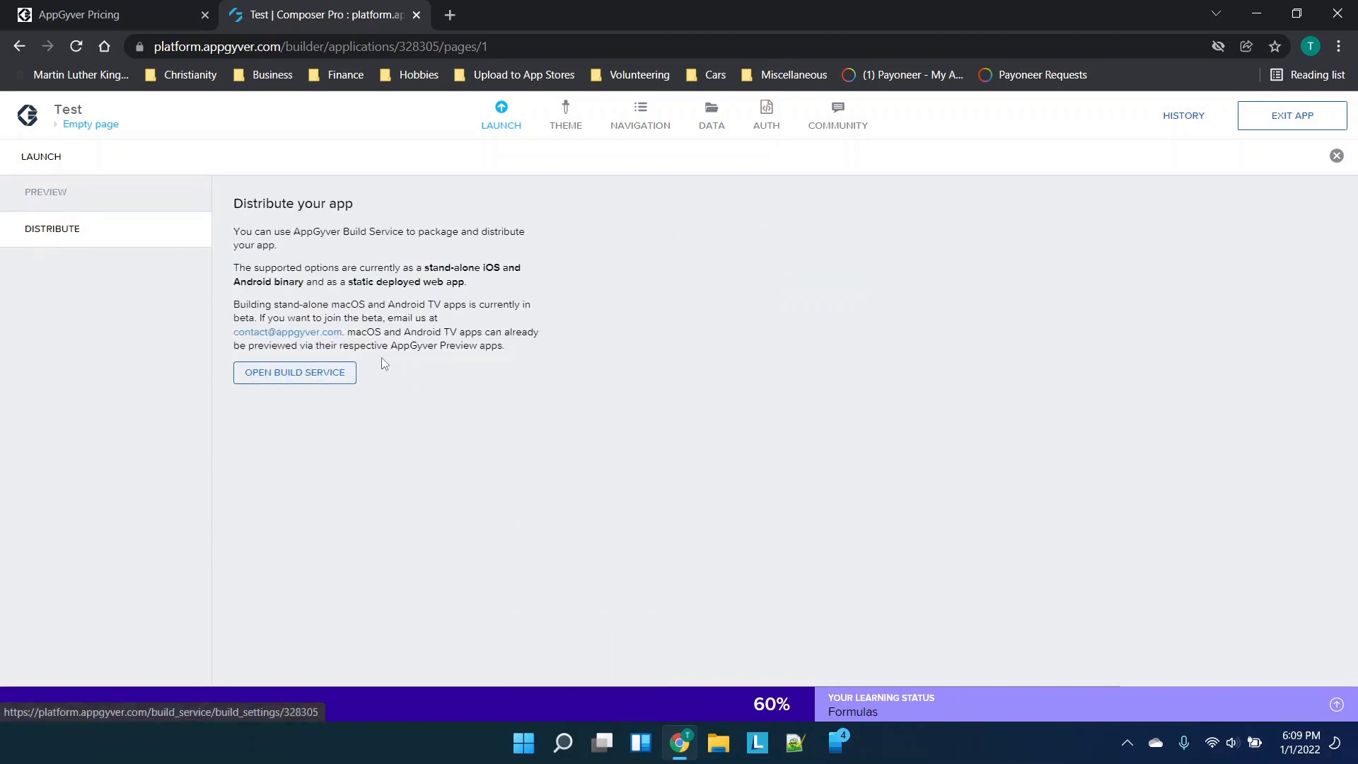
pyautogui.click(67, 208)
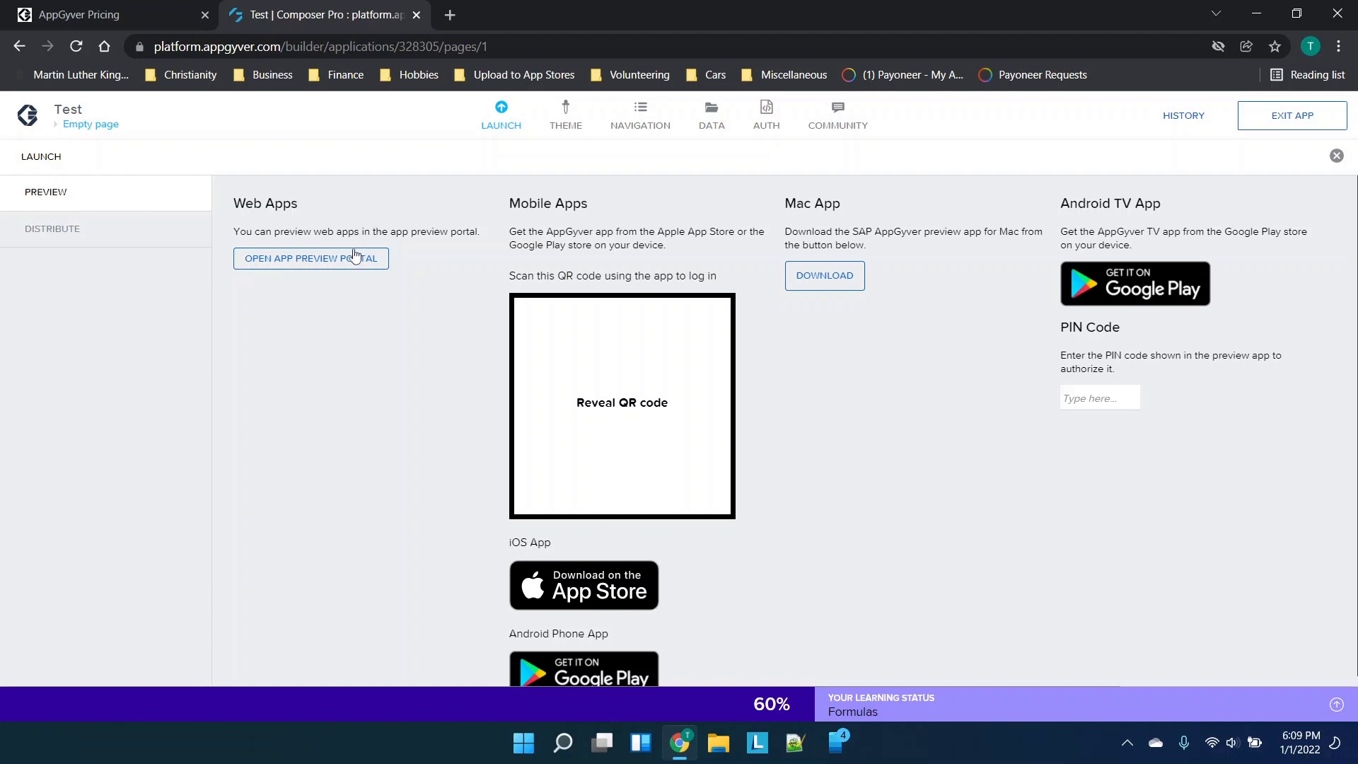
pyautogui.click(304, 260)
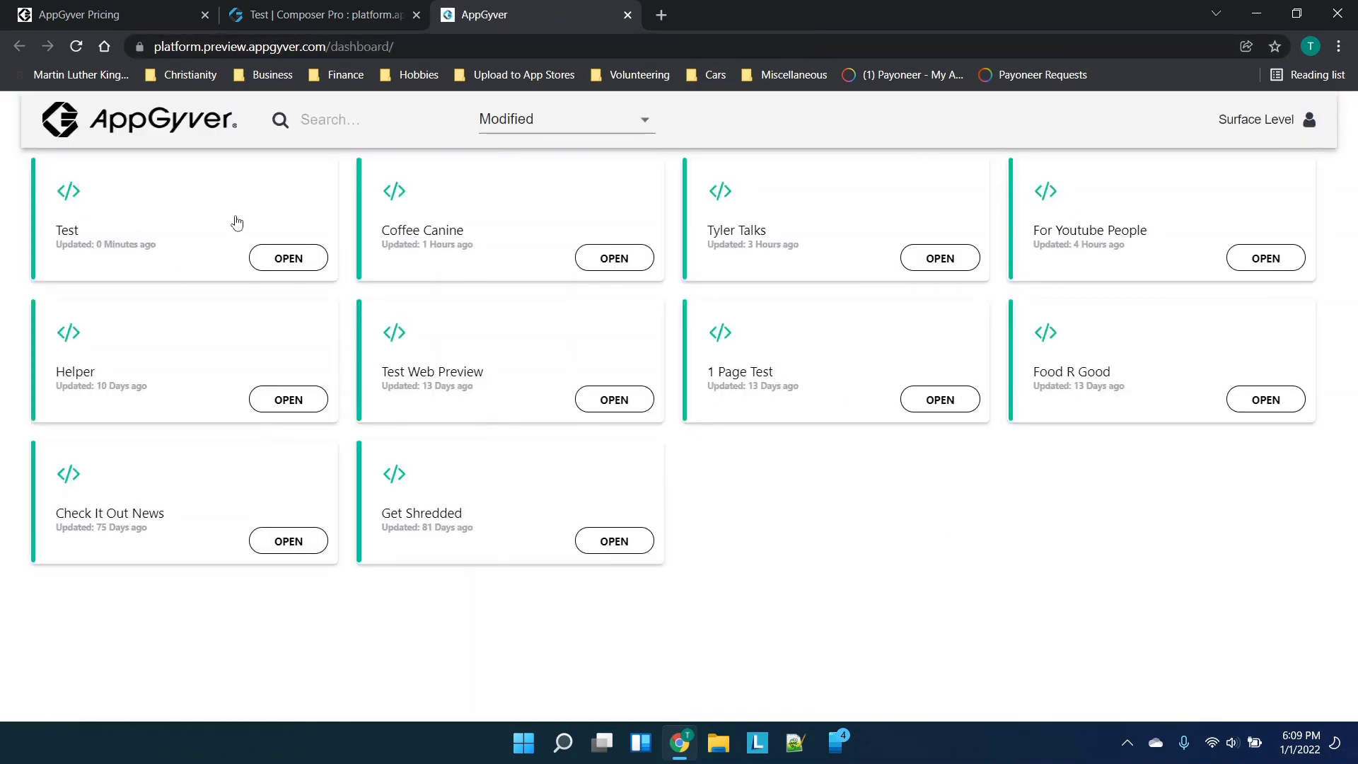
pyautogui.click(288, 259)
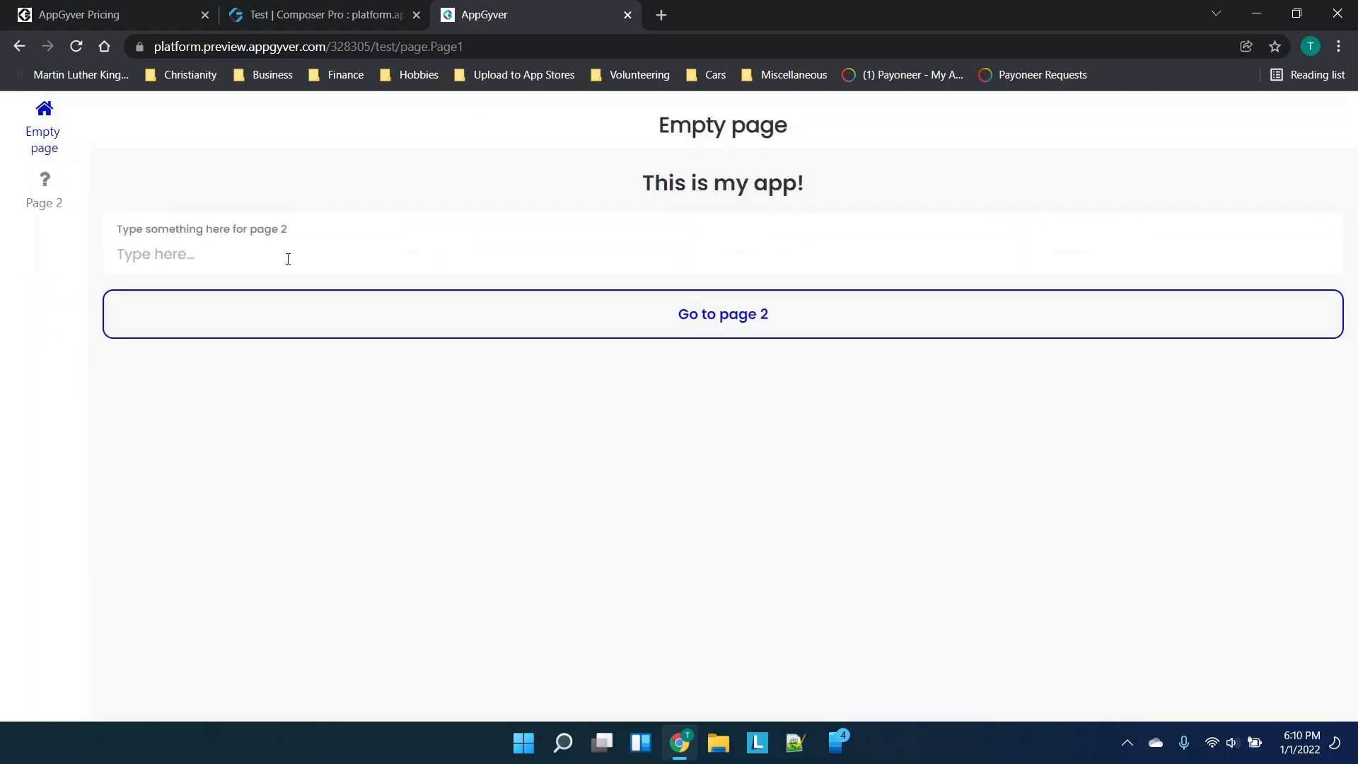
# Step: Test the text display under the "Go to page 2" button by entering "hjhbjhjjhh" and "hello" in the input field
pyautogui.click(452, 261)
pyautogui.write('hjhbjhjjhh')
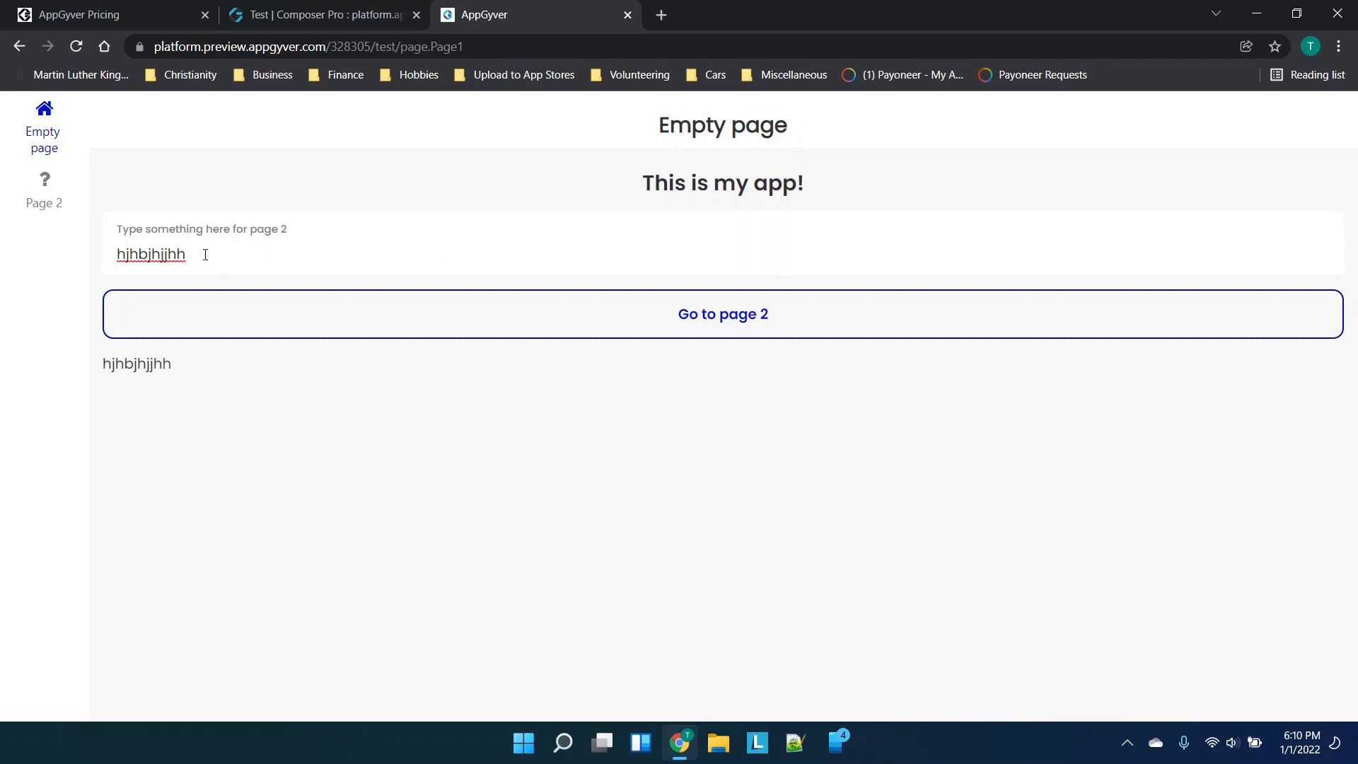
pyautogui.press('BackSpace')
pyautogui.press('BackSpace')
pyautogui.press('BackSpace')
pyautogui.press('BackSpace')
pyautogui.press('BackSpace')
pyautogui.press('BackSpace')
pyautogui.press('BackSpace')
pyautogui.press('BackSpace')
pyautogui.press('BackSpace')
pyautogui.press('BackSpace')
pyautogui.write('hello')
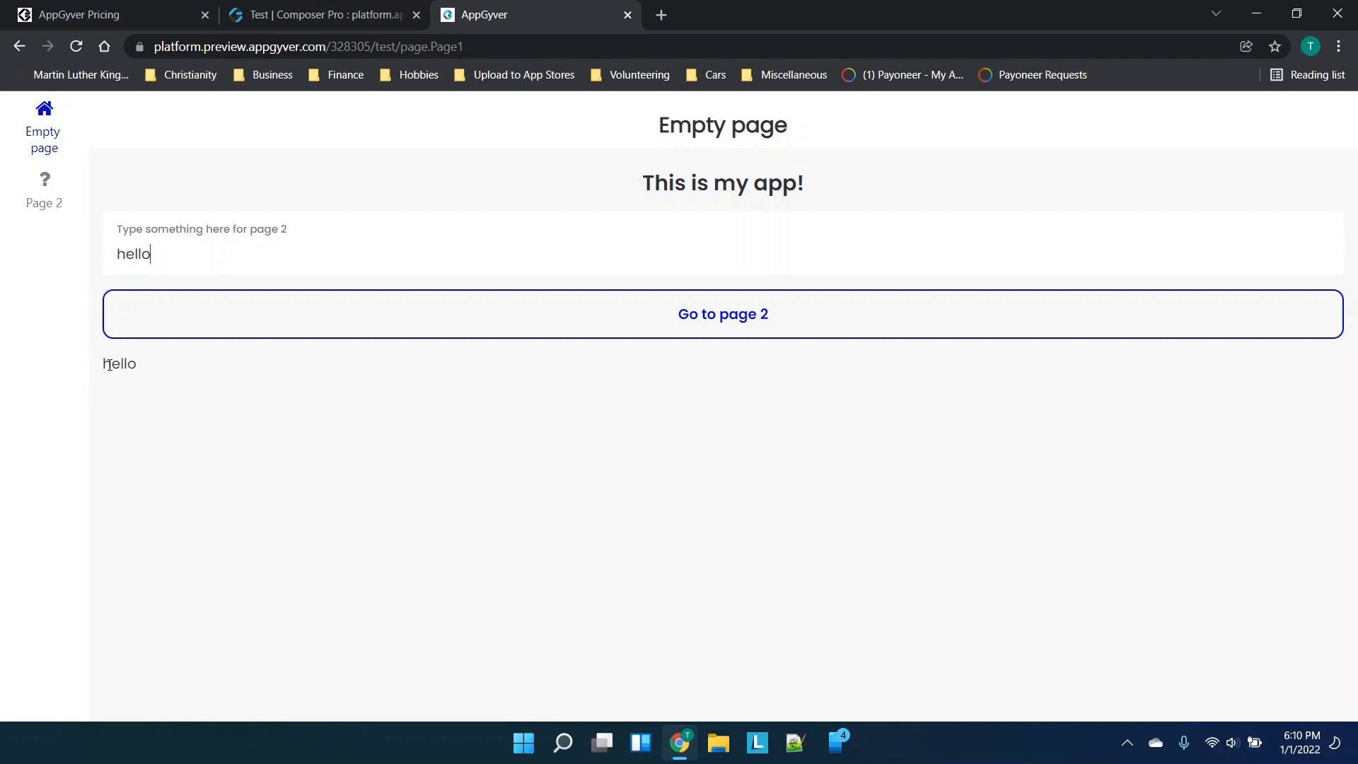
pyautogui.moveTo(103, 369); pyautogui.dragTo(161, 375)
pyautogui.click(159, 378)
# Step: Reload the preview, enter "adfghjnvcdhjm" in the input field, and test moving between Empty page and Page 2
pyautogui.click(75, 47)
pyautogui.click(196, 251)
pyautogui.write('adfghjnvcdhjm')
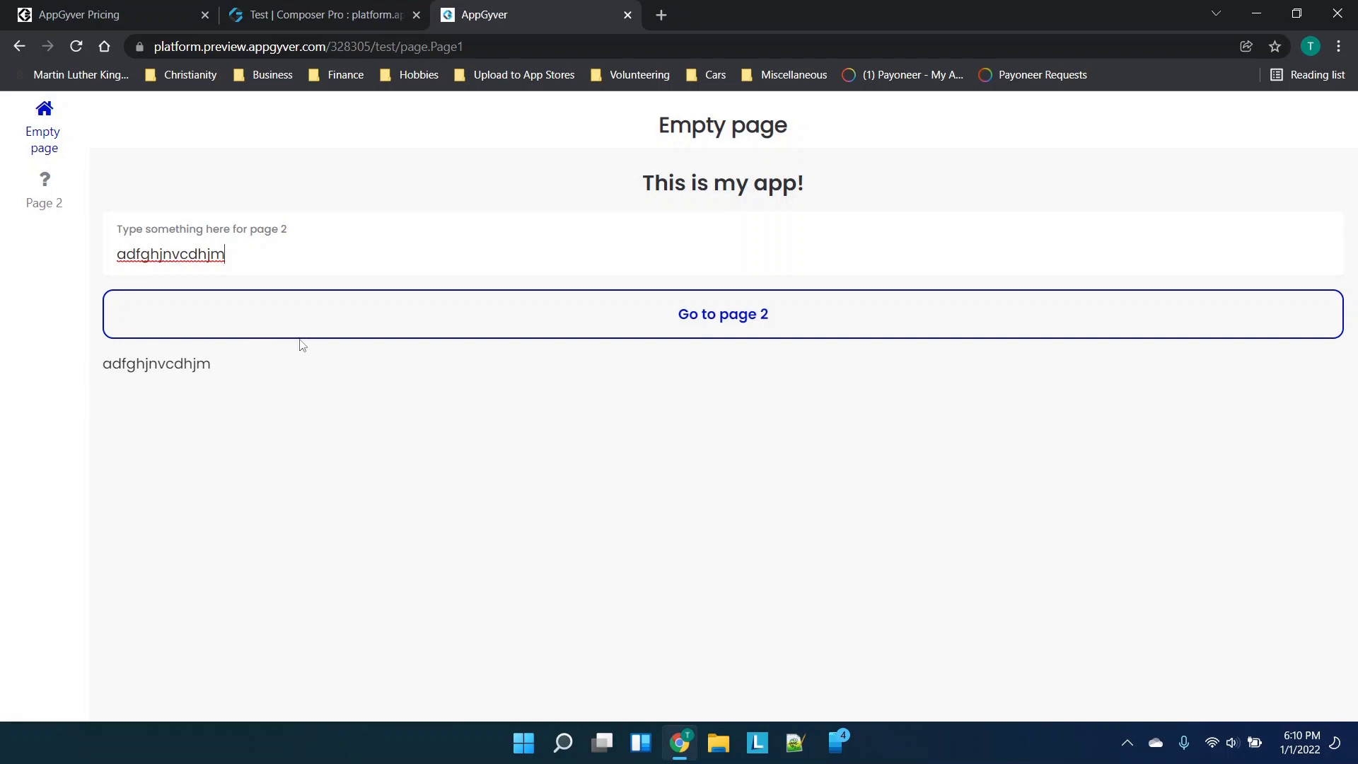
pyautogui.click(410, 320)
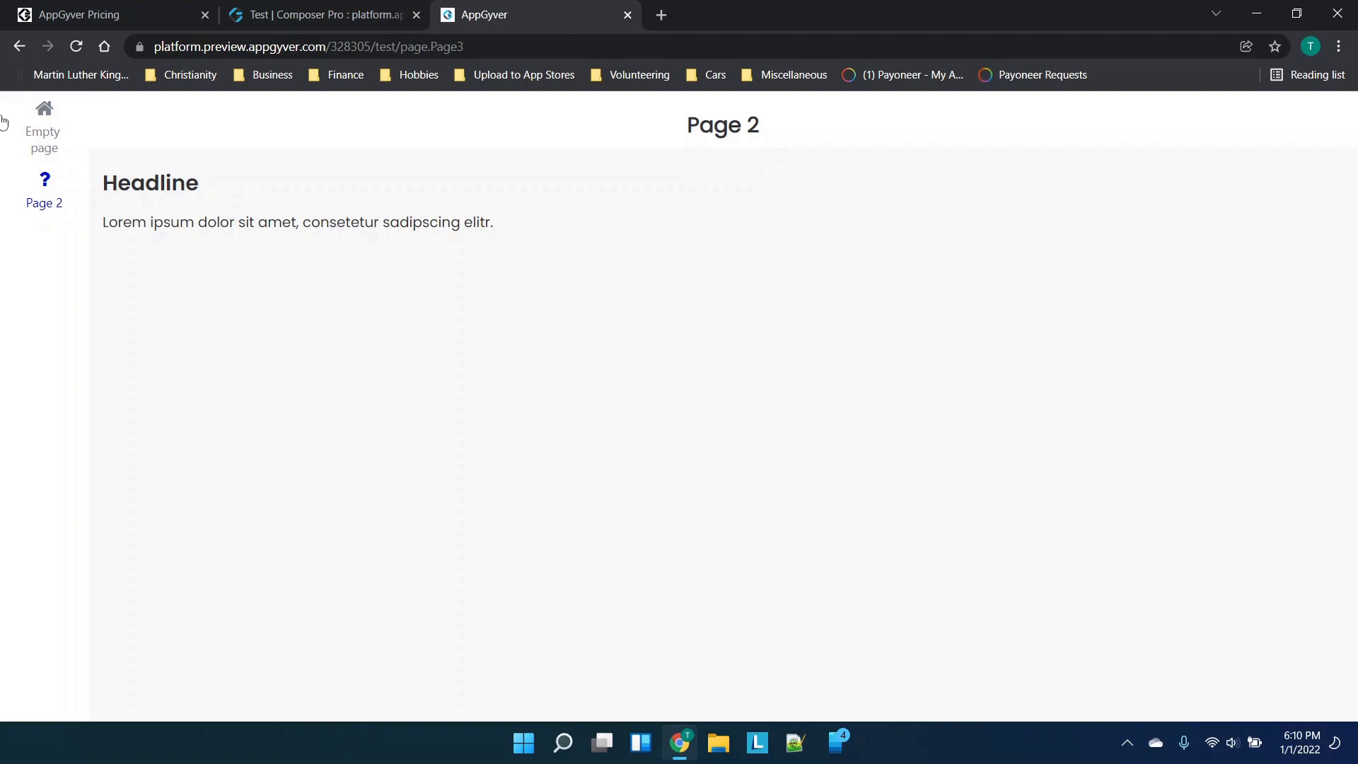
pyautogui.click(44, 147)
pyautogui.click(54, 140)
pyautogui.click(51, 197)
pyautogui.click(61, 151)
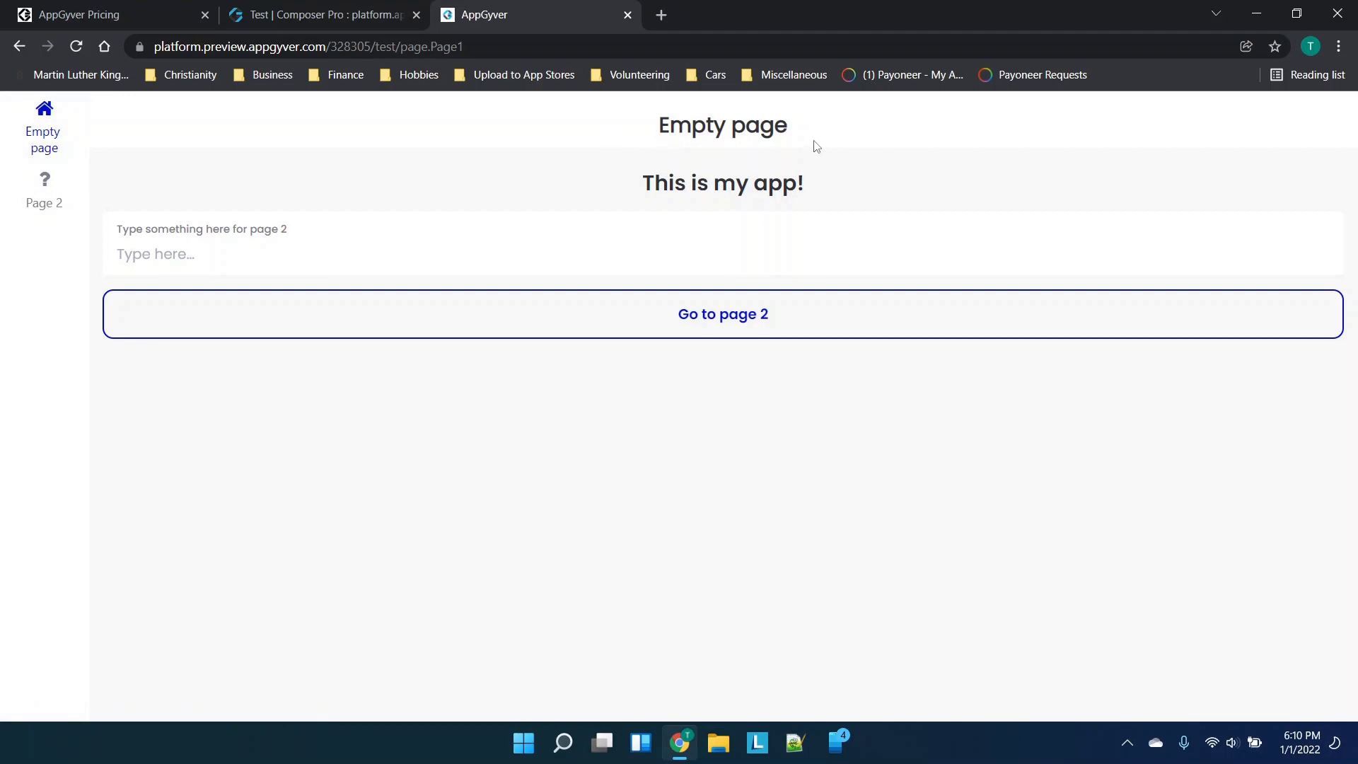
# Step: Inspect the previewed page with the browser's developer tools and emulate an iPhone X screen
pyautogui.rightClick(253, 170)
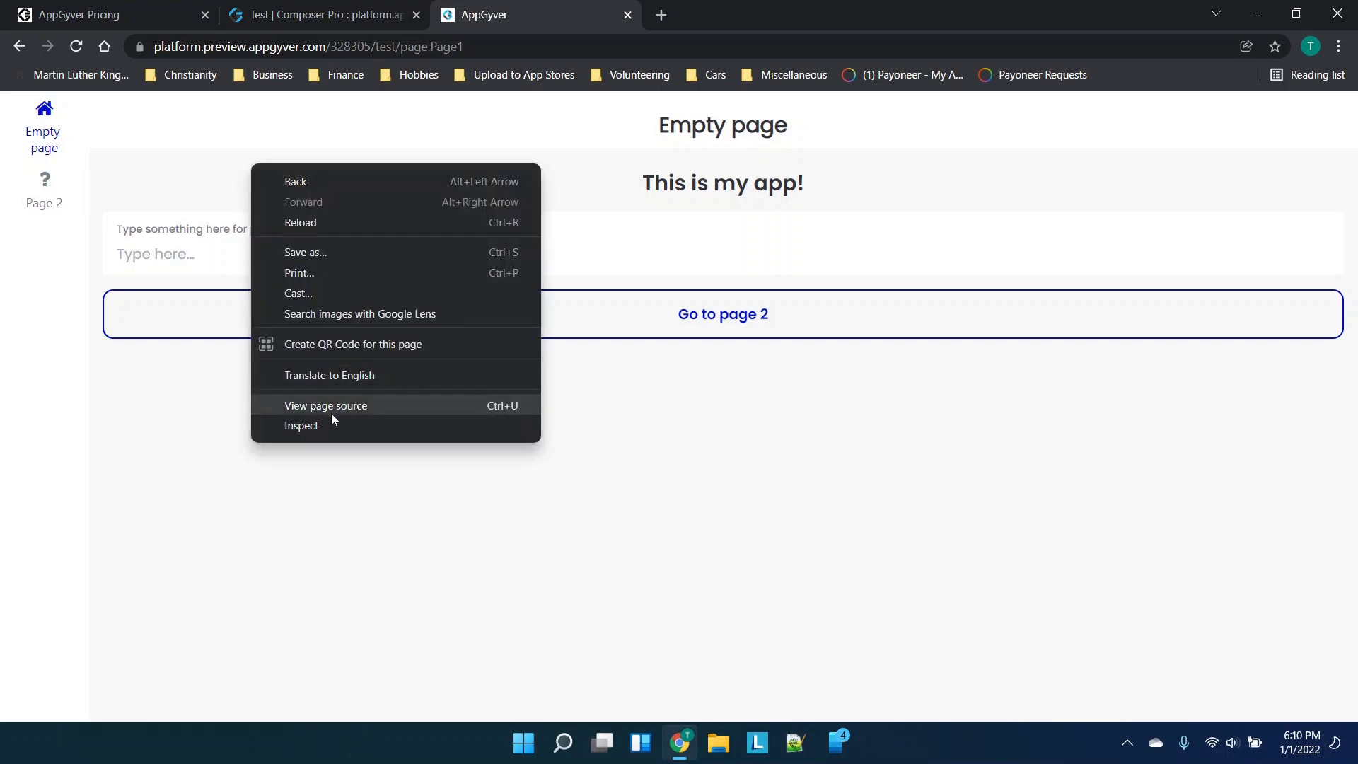
pyautogui.click(335, 431)
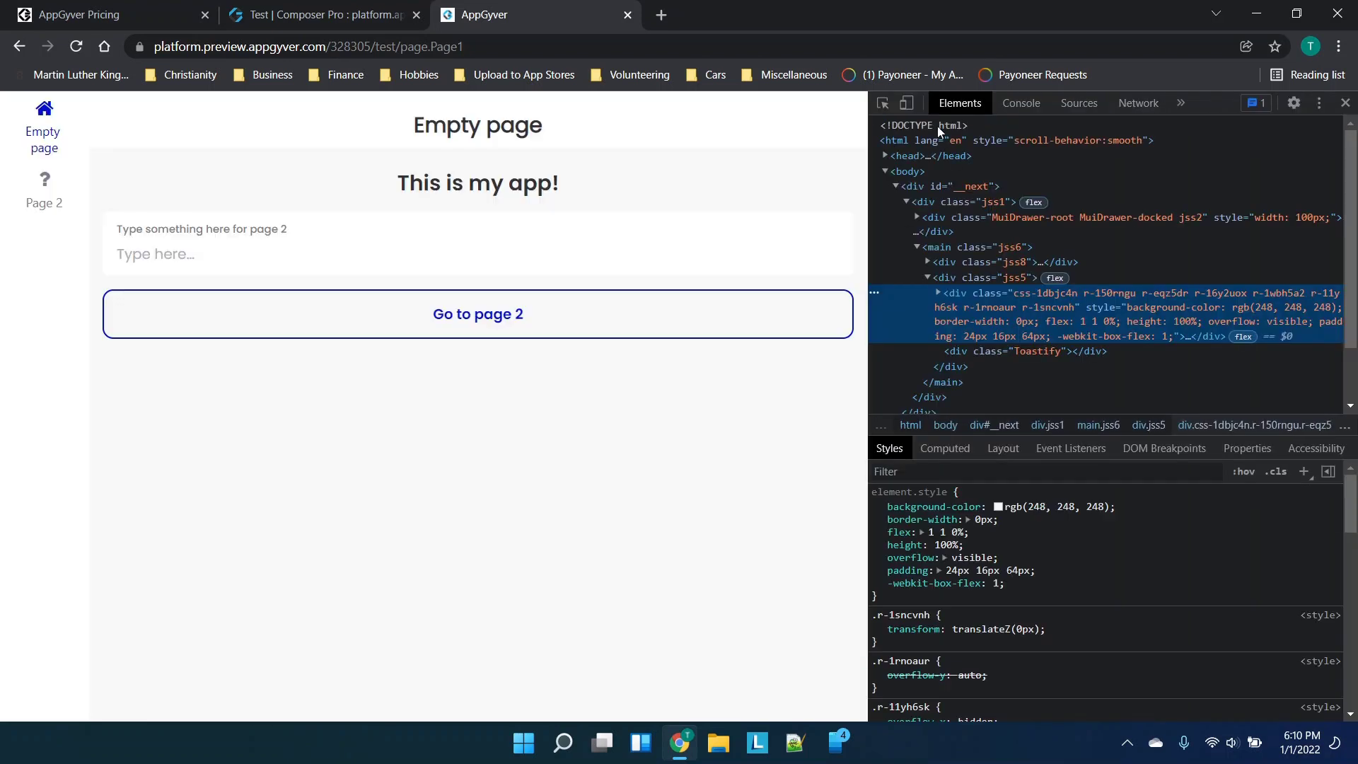
pyautogui.click(907, 104)
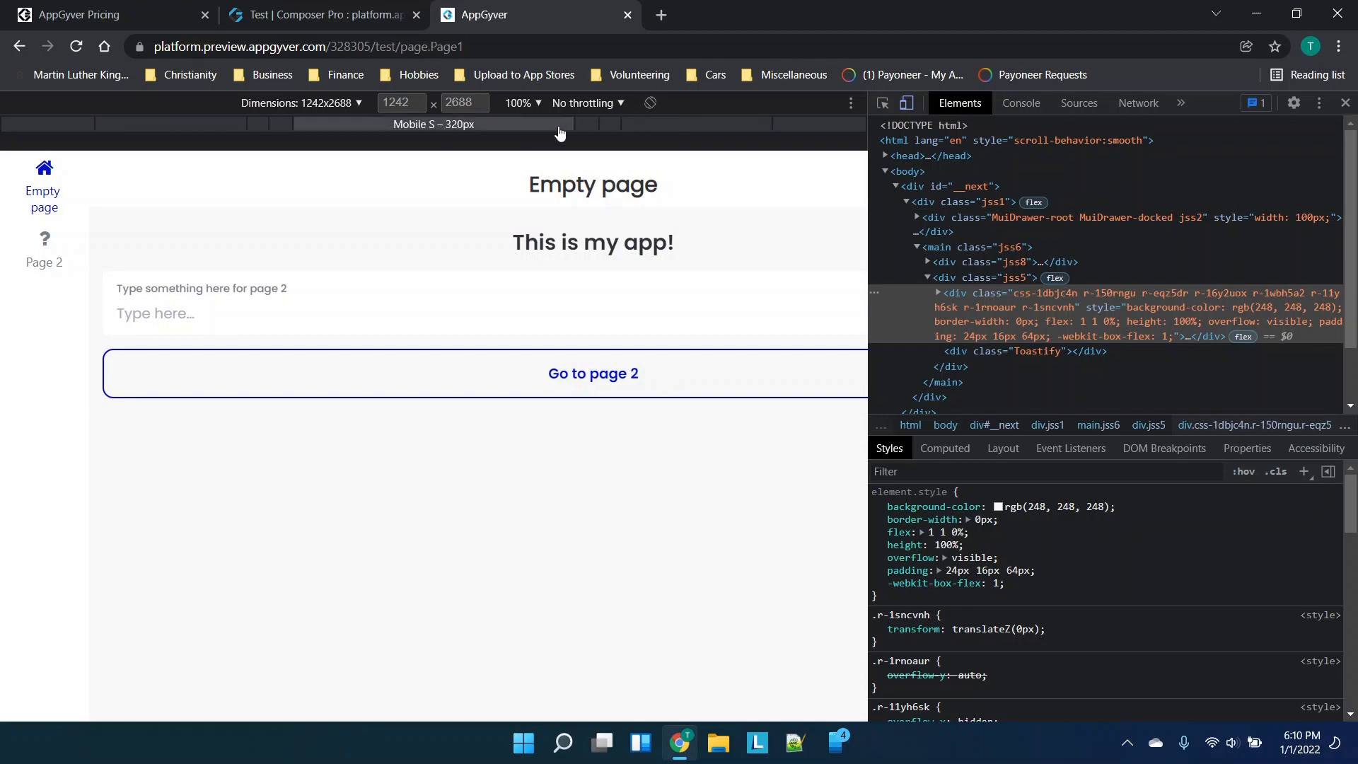
pyautogui.click(359, 104)
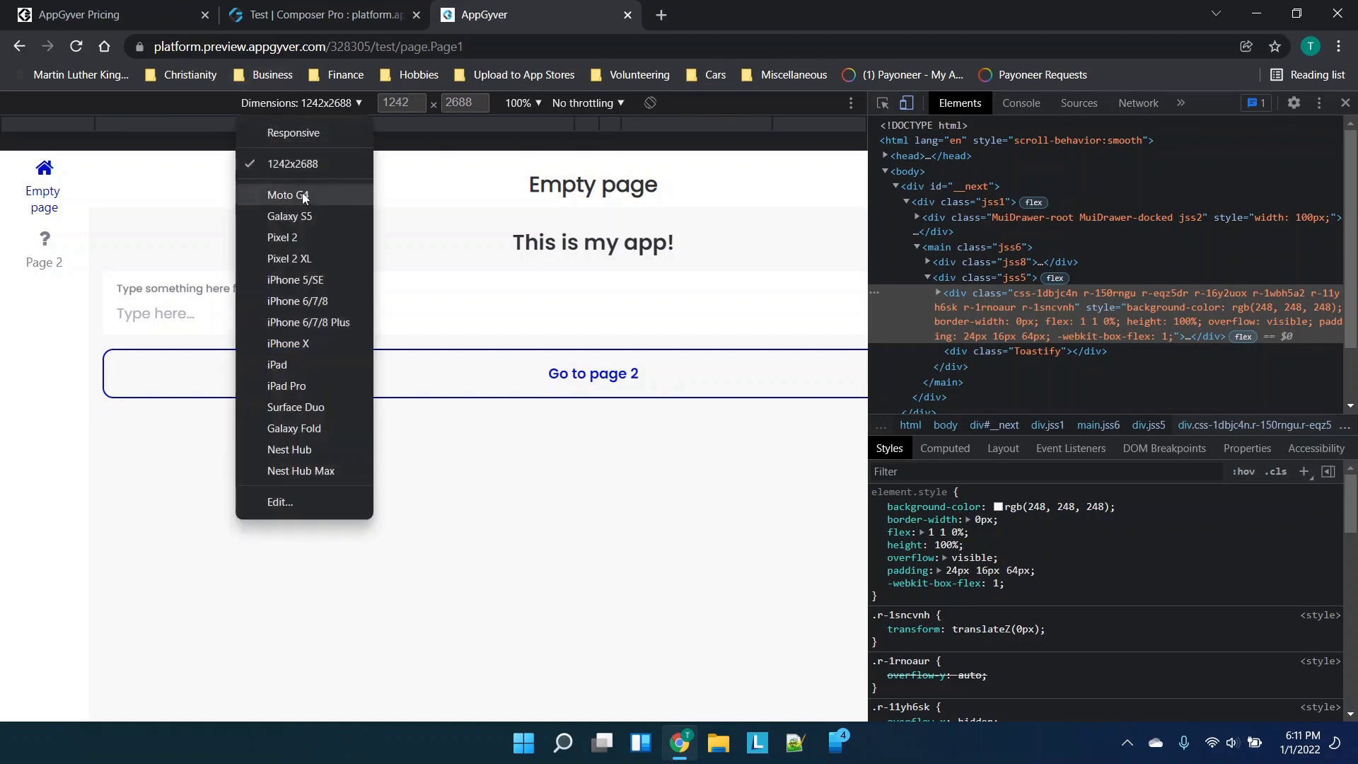
pyautogui.click(312, 344)
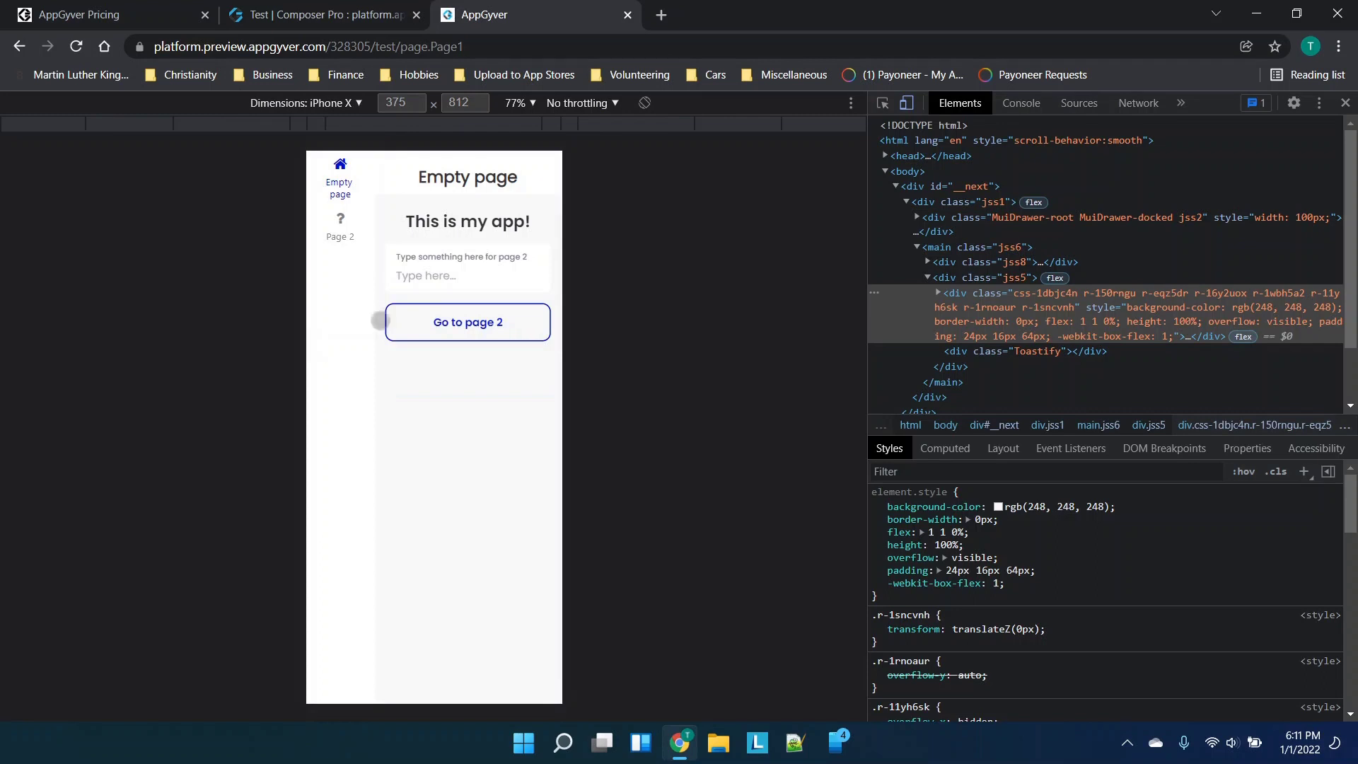
# Step: Test going to Page 2 and back in the iPhone X view, and close the developer tools
pyautogui.scroll(3, 511, 410)
pyautogui.scroll(-3, 510, 410)
pyautogui.click(468, 322)
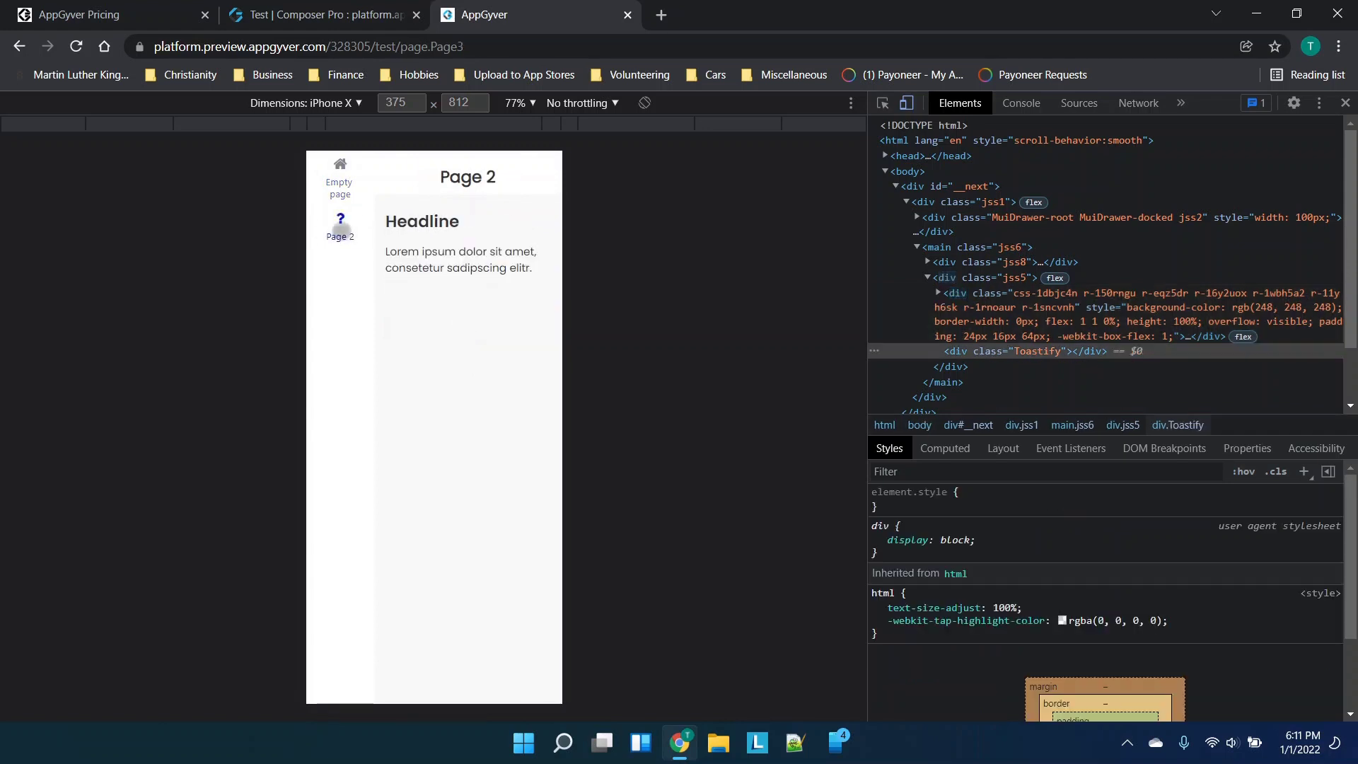
pyautogui.click(339, 187)
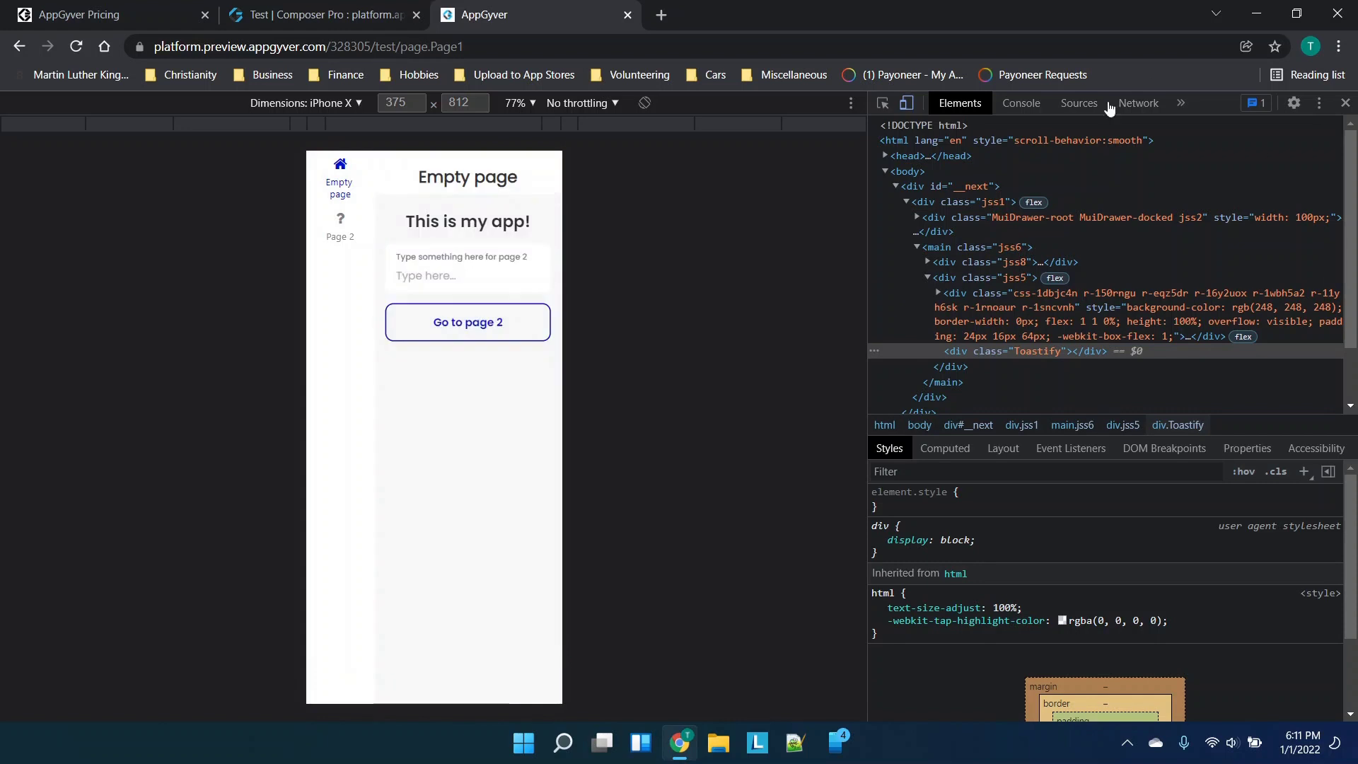
pyautogui.click(1345, 104)
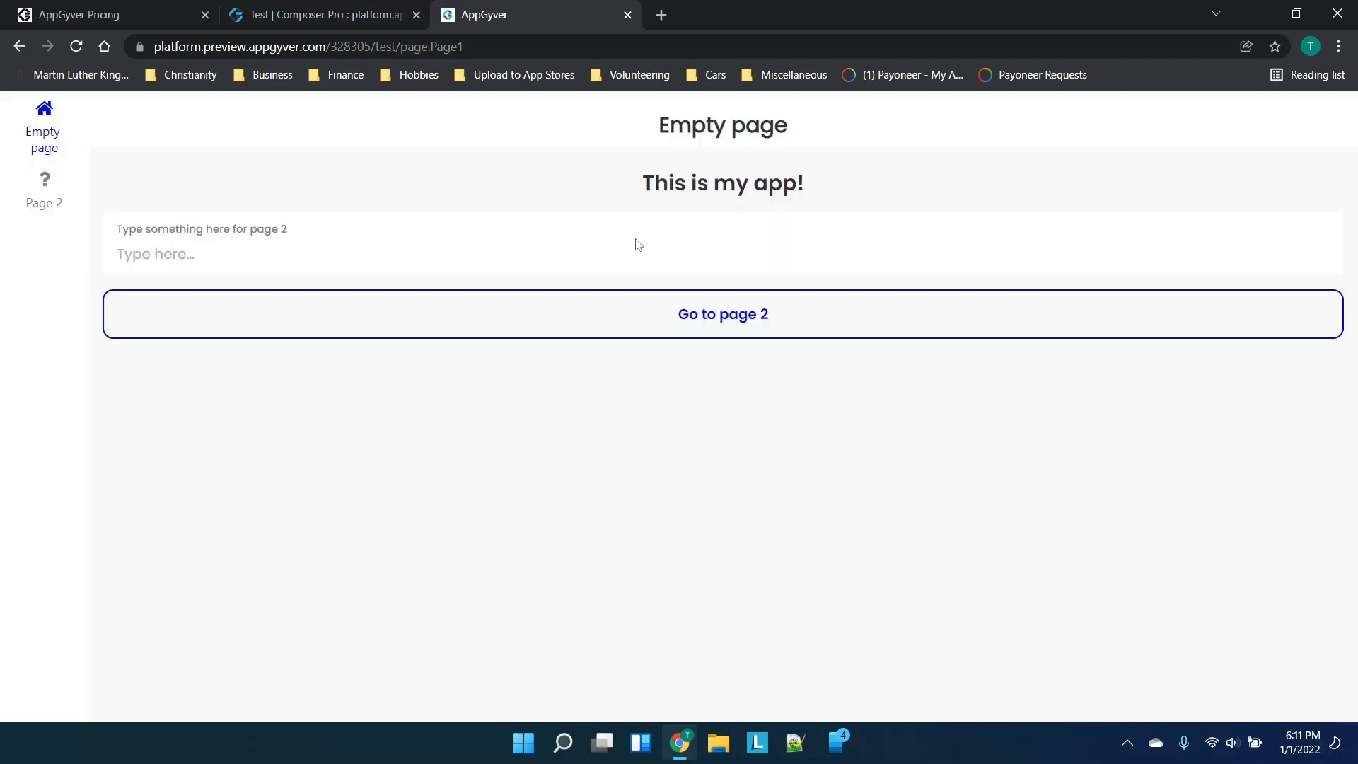
pyautogui.click(369, 6)
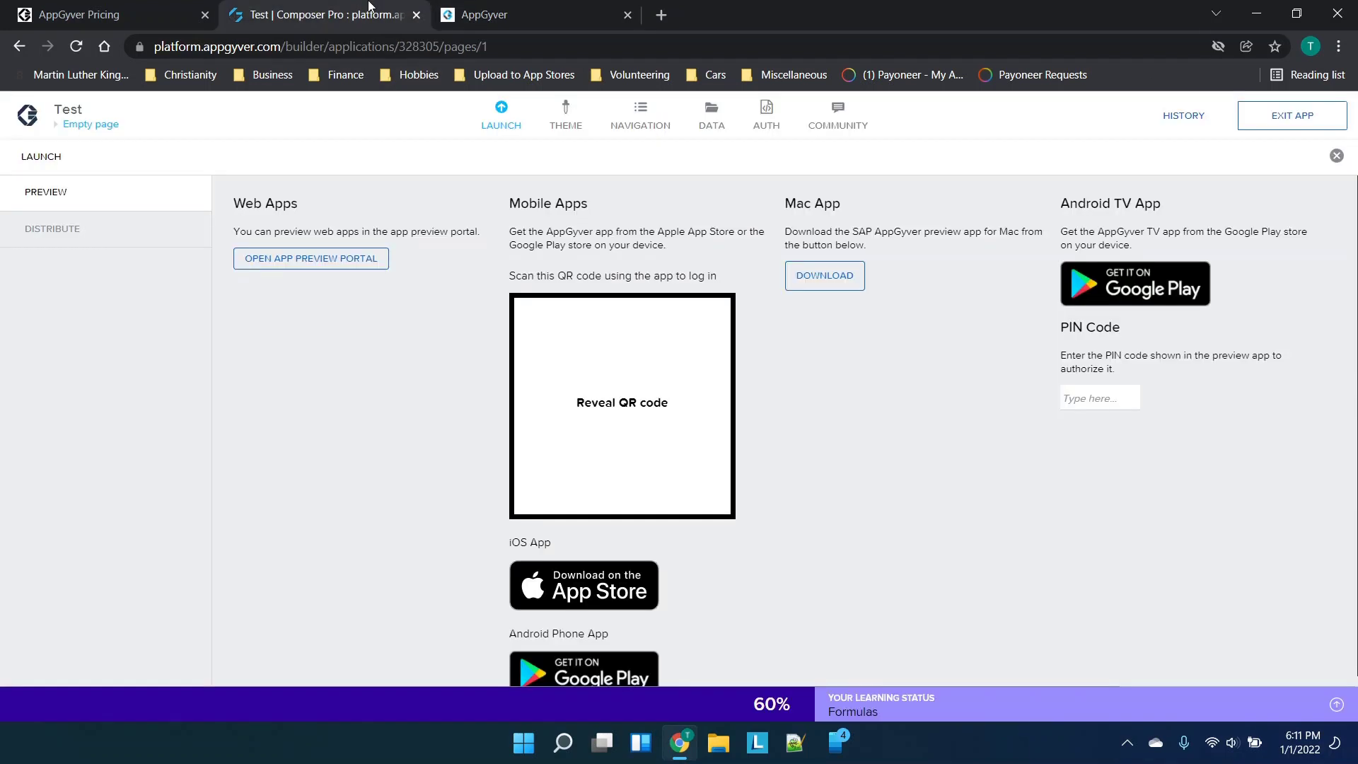
pyautogui.click(586, 7)
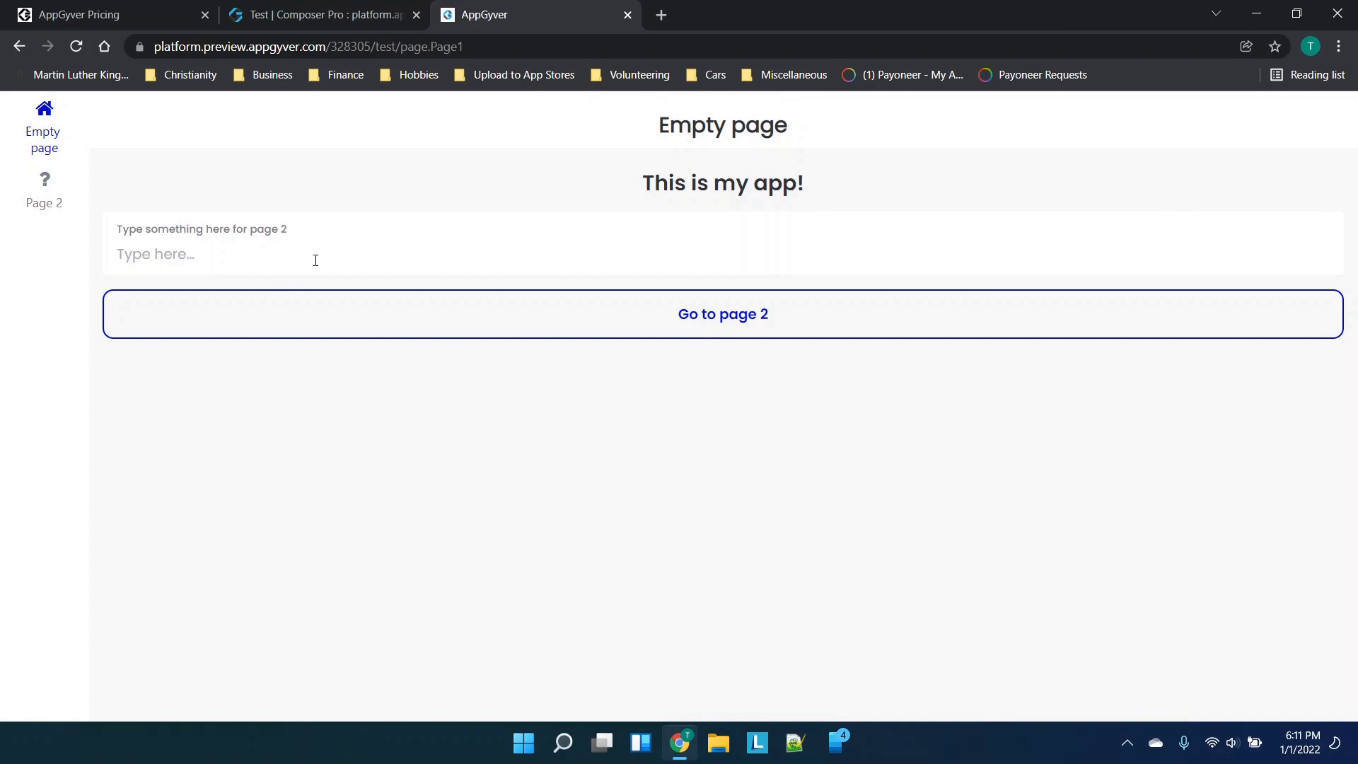
pyautogui.write('vbn')
# Step: Return to the Test app's page editor in Composer and check the input field's value binding
pyautogui.click(327, 6)
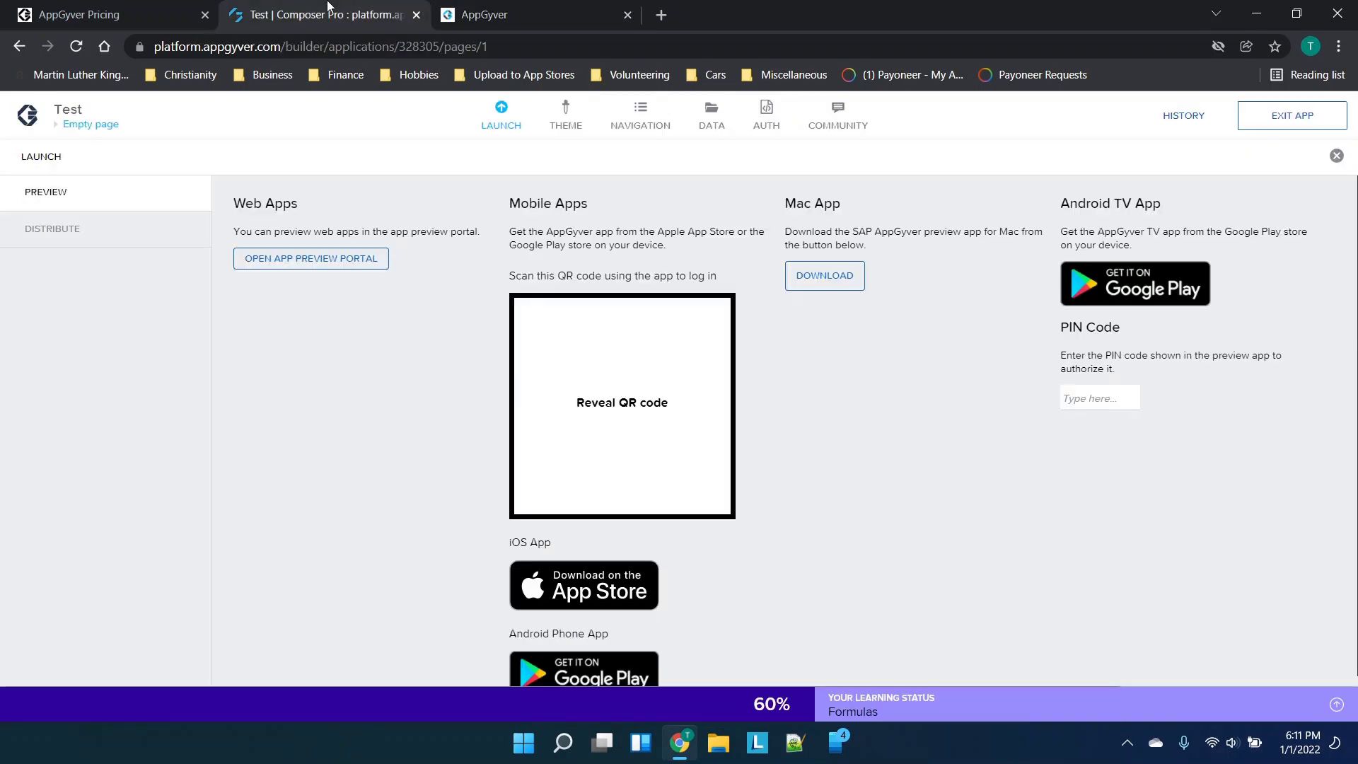
pyautogui.click(504, 113)
pyautogui.click(596, 315)
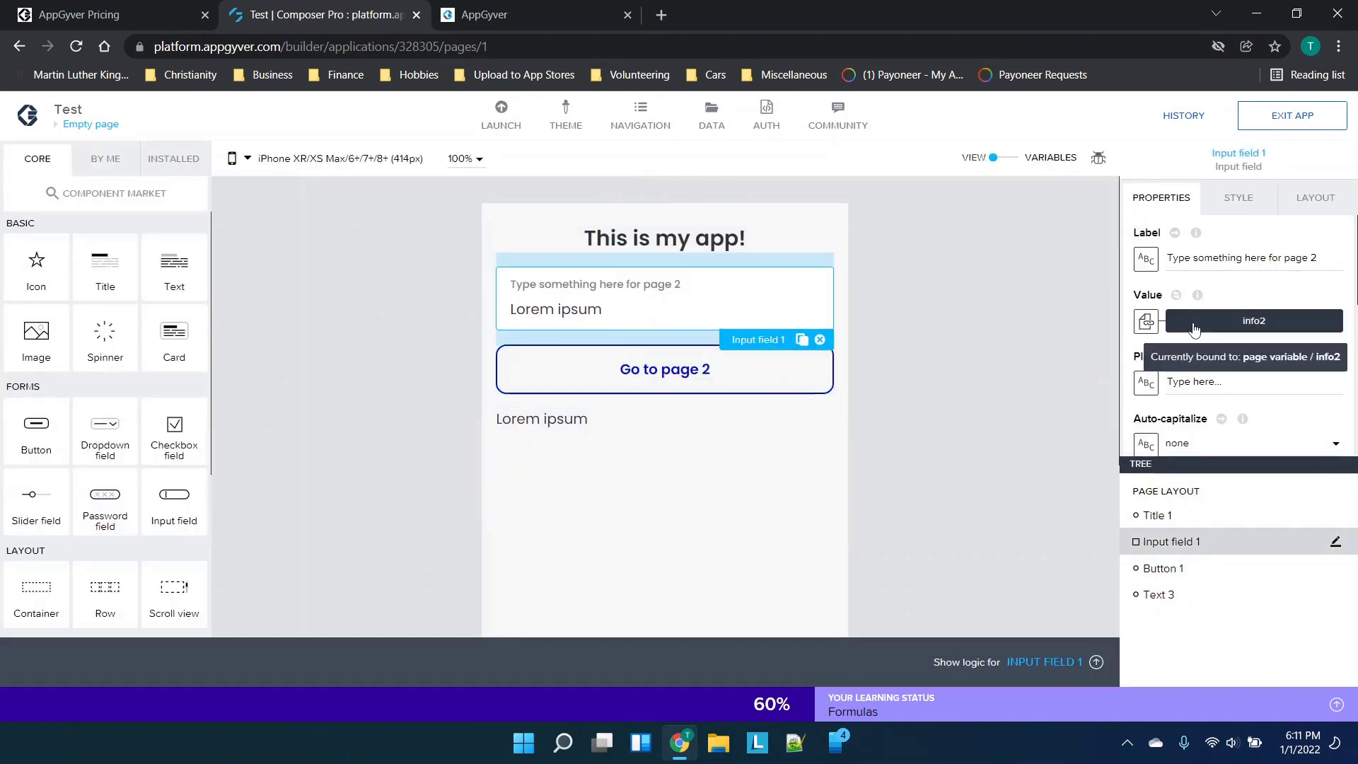
# Step: Show the logic of the "Go to page 2" button and add a Set app variable function to it
pyautogui.click(707, 372)
pyautogui.click(995, 663)
pyautogui.moveTo(483, 569); pyautogui.dragTo(598, 552)
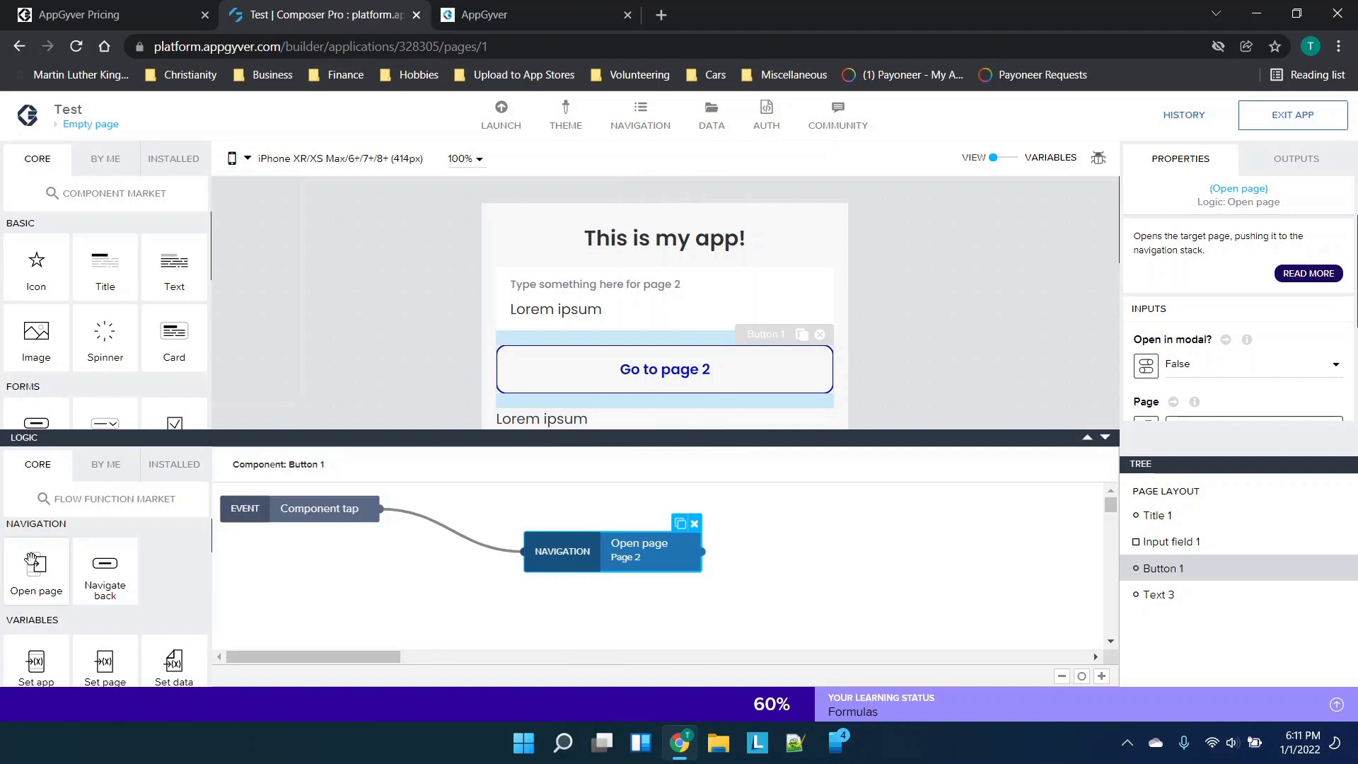
pyautogui.scroll(-1, 32, 561)
pyautogui.moveTo(298, 584); pyautogui.dragTo(417, 597)
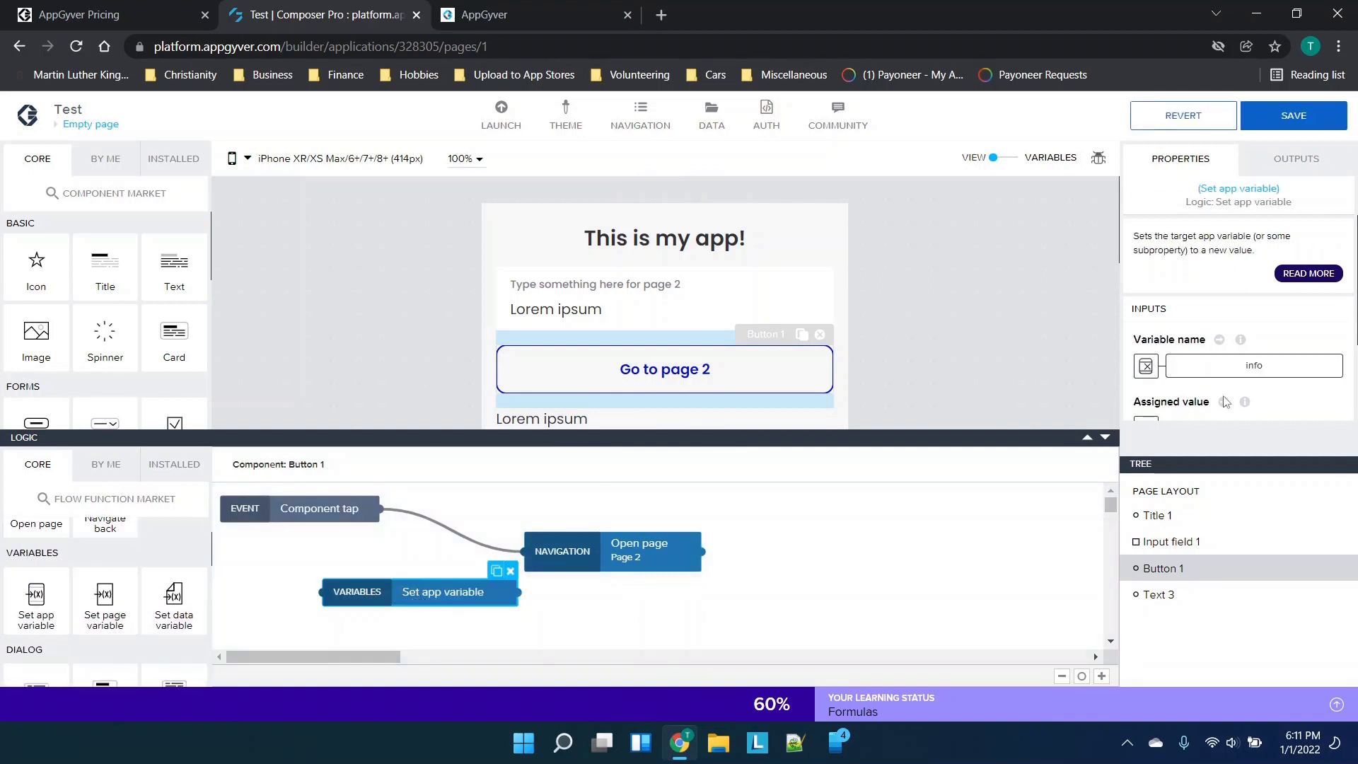
# Step: Select the app variable info as the variable name of the Set app variable function
pyautogui.scroll(-1, 1225, 402)
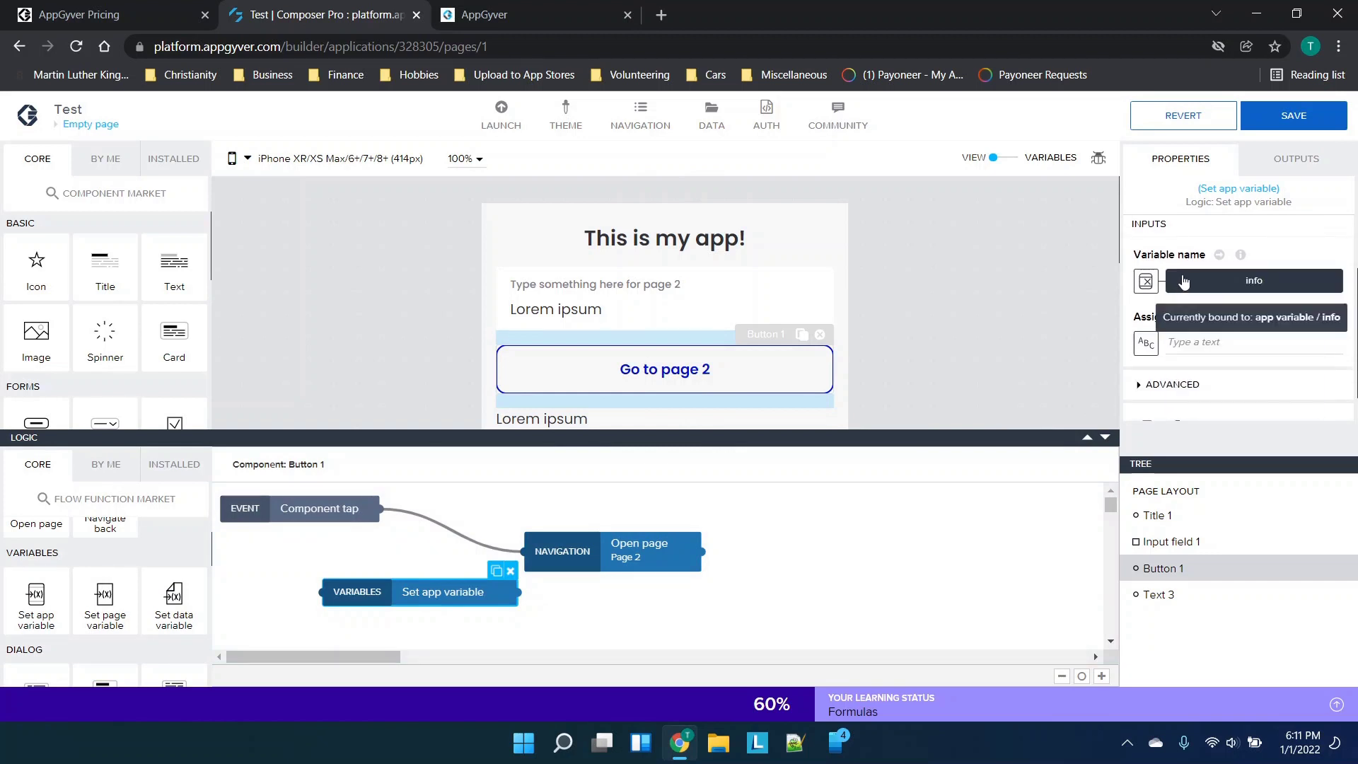
pyautogui.click(1183, 282)
pyautogui.click(459, 435)
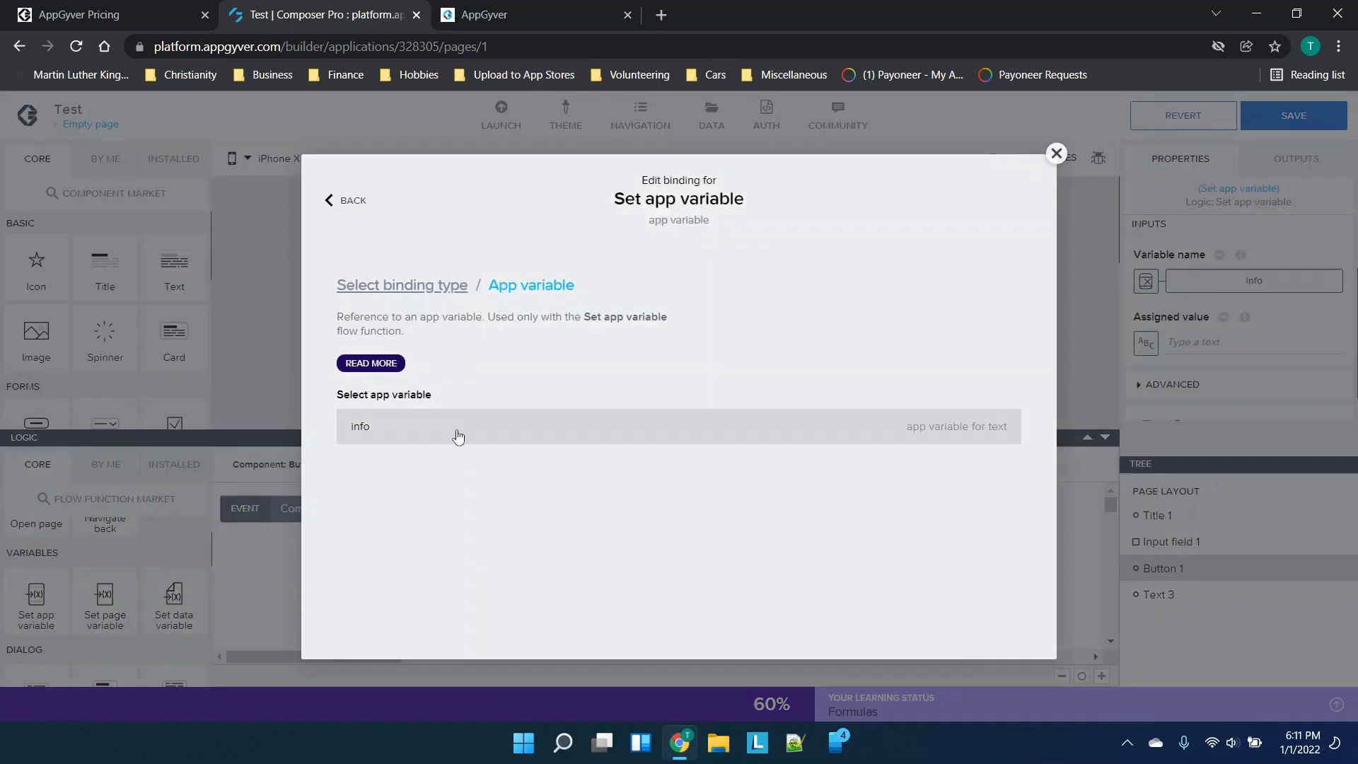
pyautogui.click(459, 435)
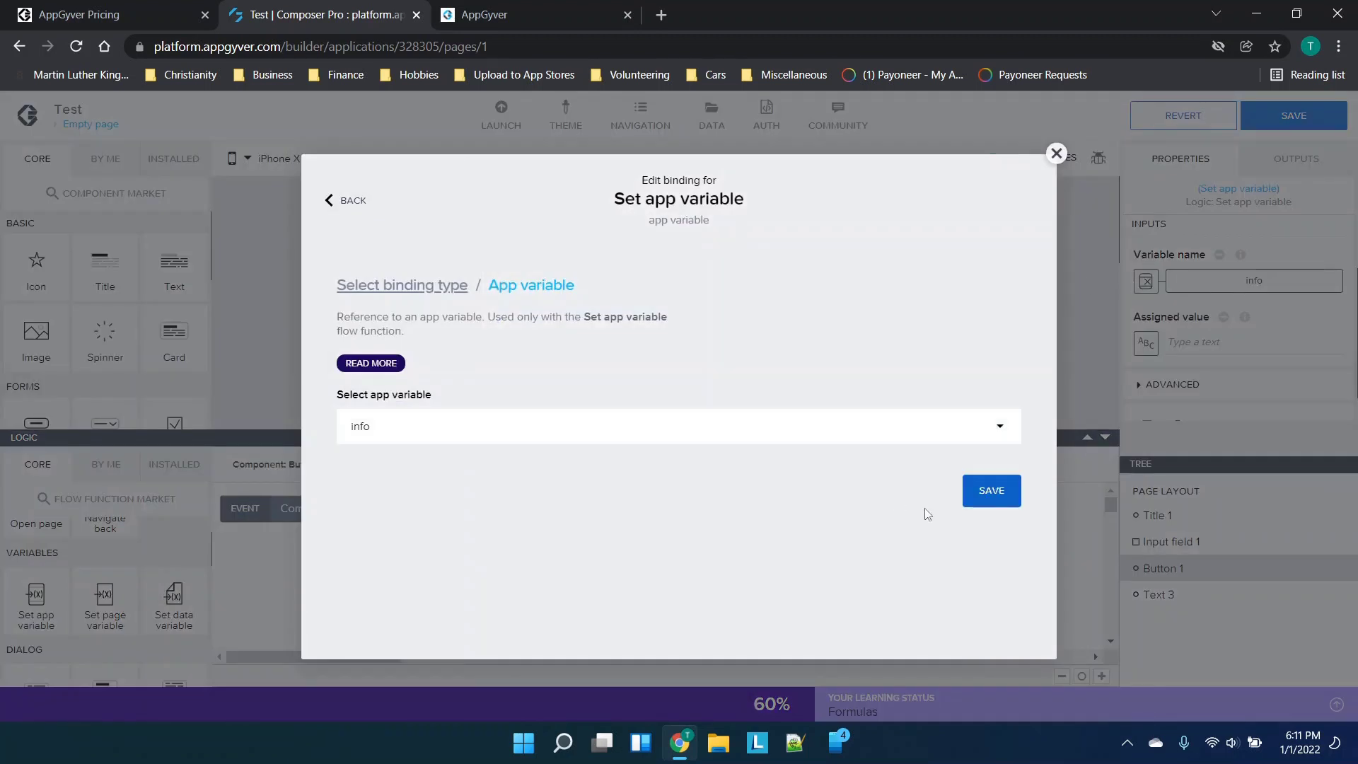
pyautogui.click(990, 488)
# Step: Remove the direct link to Open page and connect Component tap through Set app variable to Open page
pyautogui.moveTo(644, 548); pyautogui.dragTo(715, 531)
pyautogui.click(505, 523)
pyautogui.press('Delete')
pyautogui.moveTo(429, 593); pyautogui.dragTo(482, 577)
pyautogui.moveTo(663, 537); pyautogui.dragTo(787, 532)
pyautogui.moveTo(567, 587); pyautogui.dragTo(599, 520)
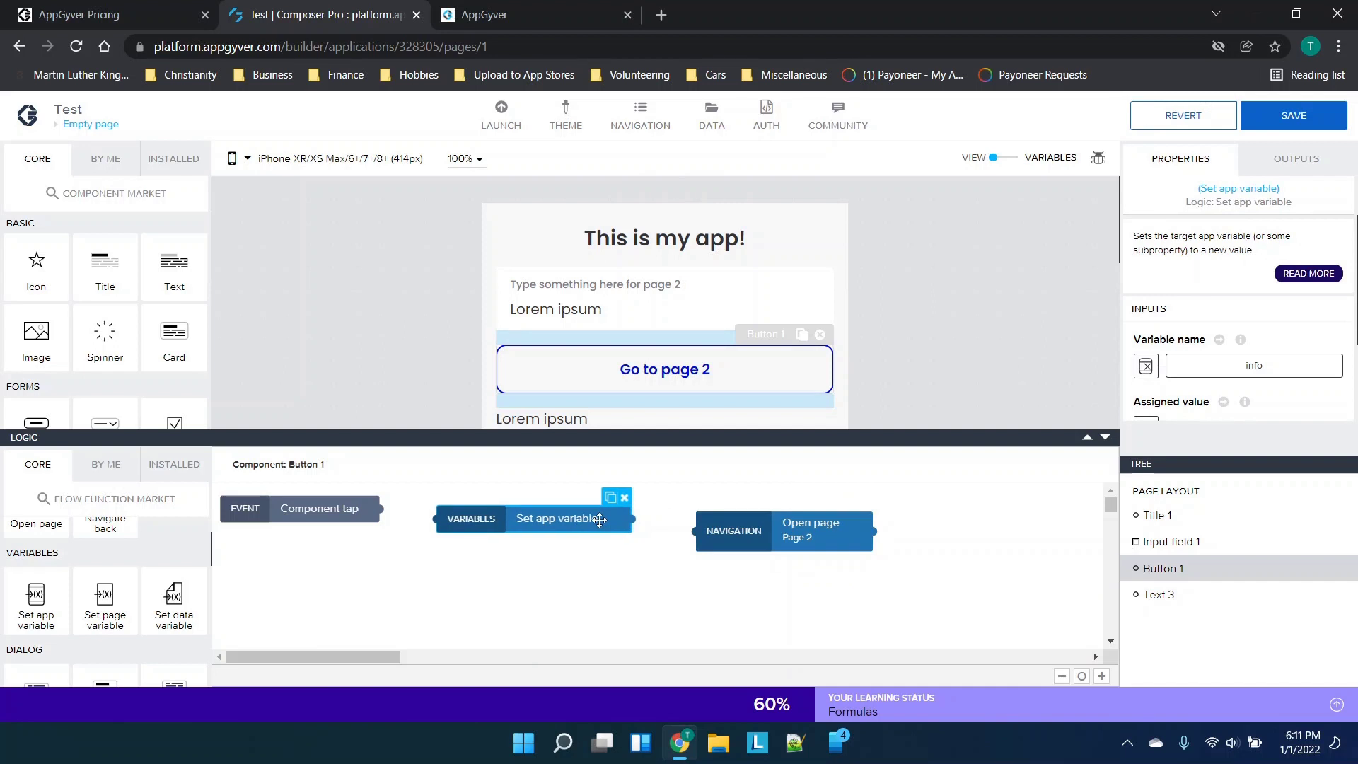
pyautogui.moveTo(380, 508); pyautogui.dragTo(435, 520)
pyautogui.moveTo(632, 517); pyautogui.dragTo(696, 531)
pyautogui.click(504, 527)
pyautogui.click(803, 527)
pyautogui.click(500, 520)
pyautogui.click(787, 523)
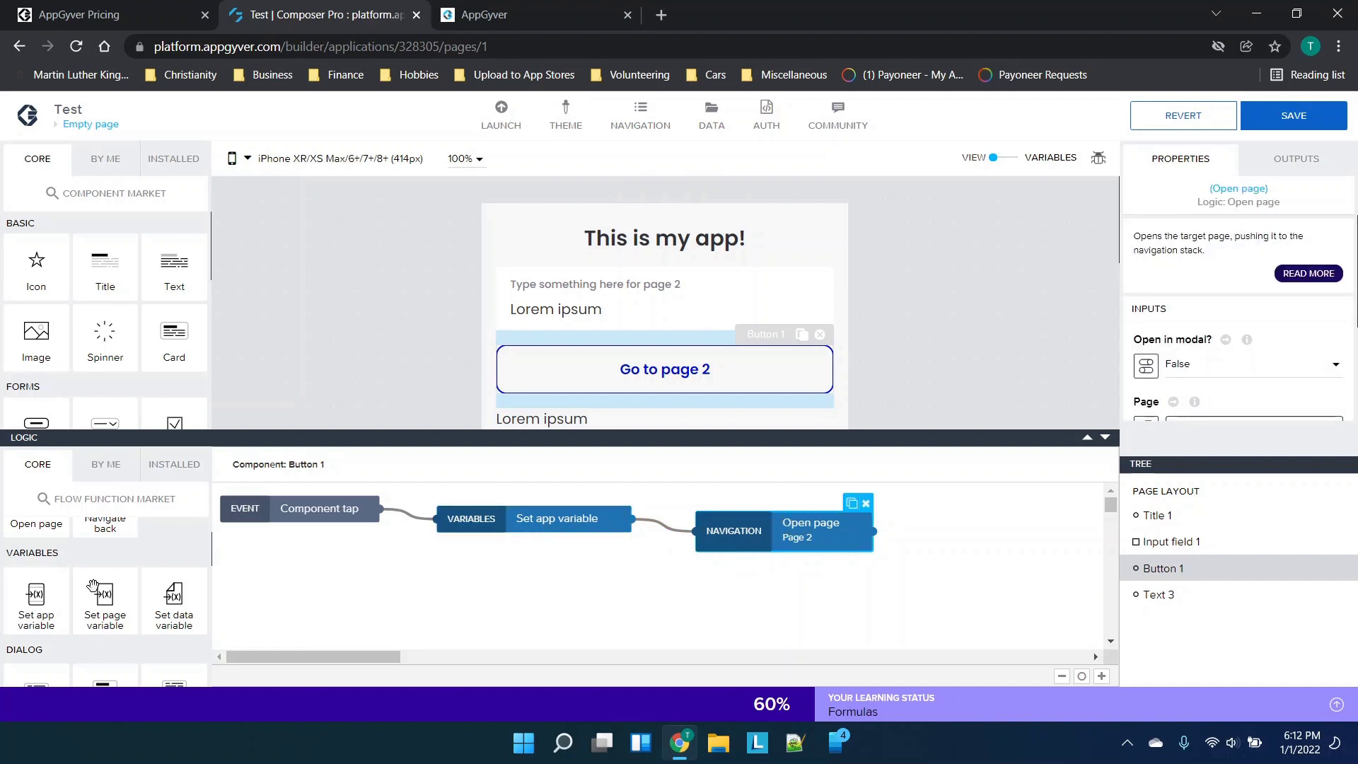
# Step: Add an If condition function to the button's logic, review its outputs, and delete it
pyautogui.scroll(-1, 87, 632)
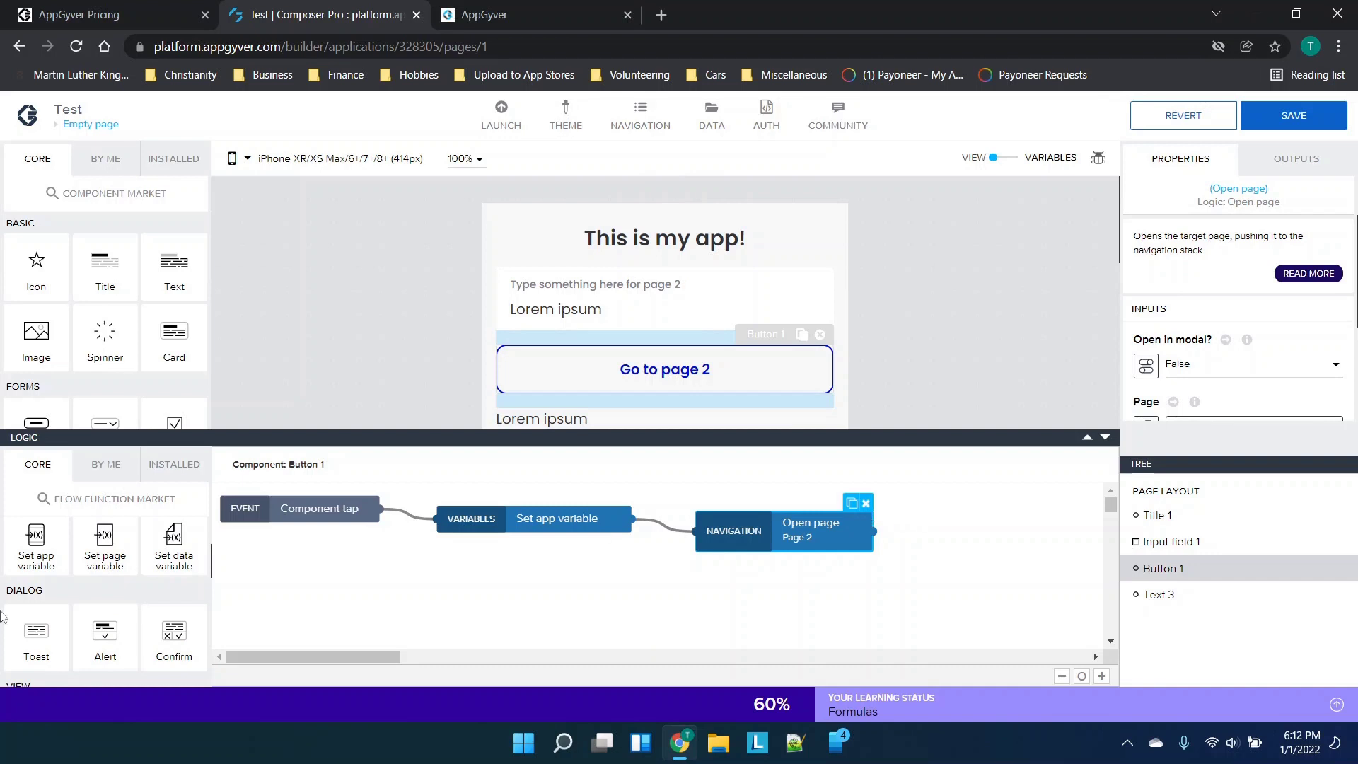
pyautogui.scroll(-3, 43, 613)
pyautogui.scroll(-5, 48, 609)
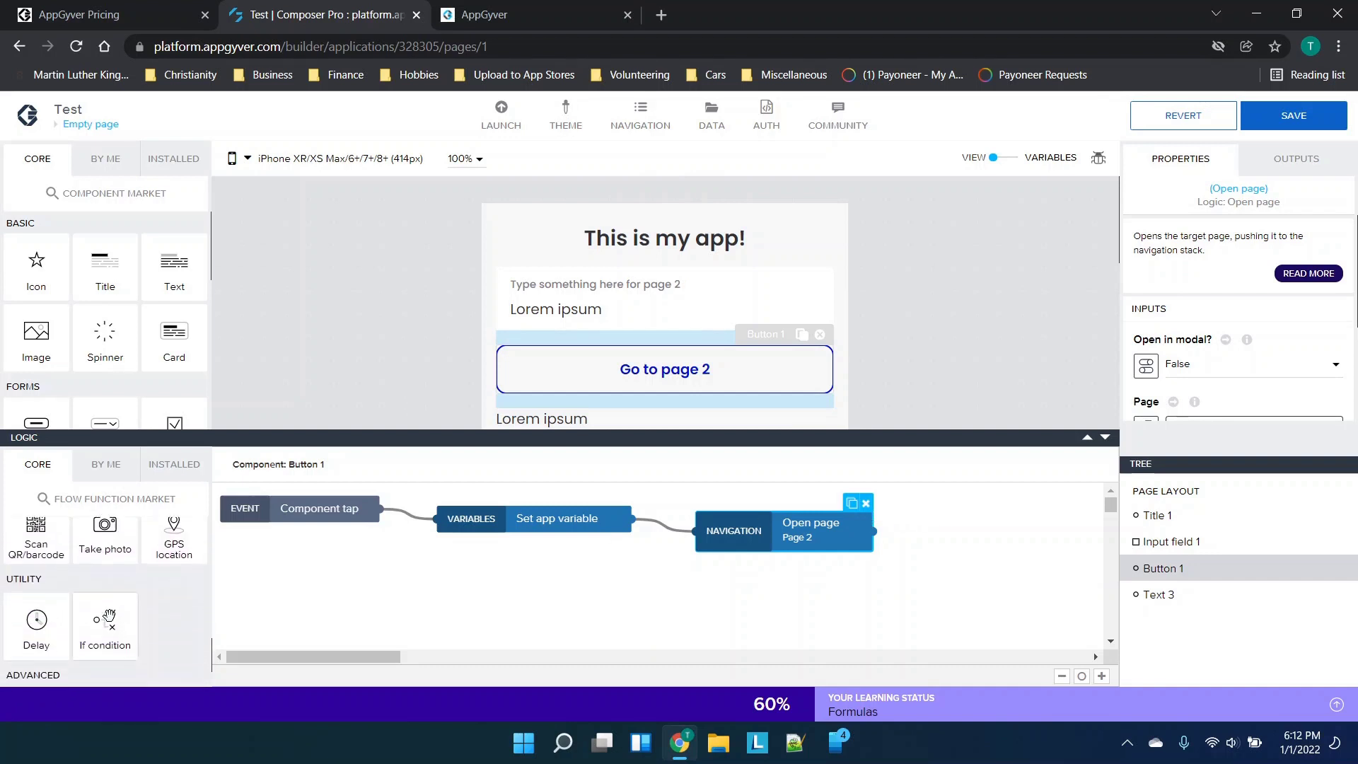
pyautogui.click(480, 591)
pyautogui.moveTo(102, 635); pyautogui.dragTo(424, 601)
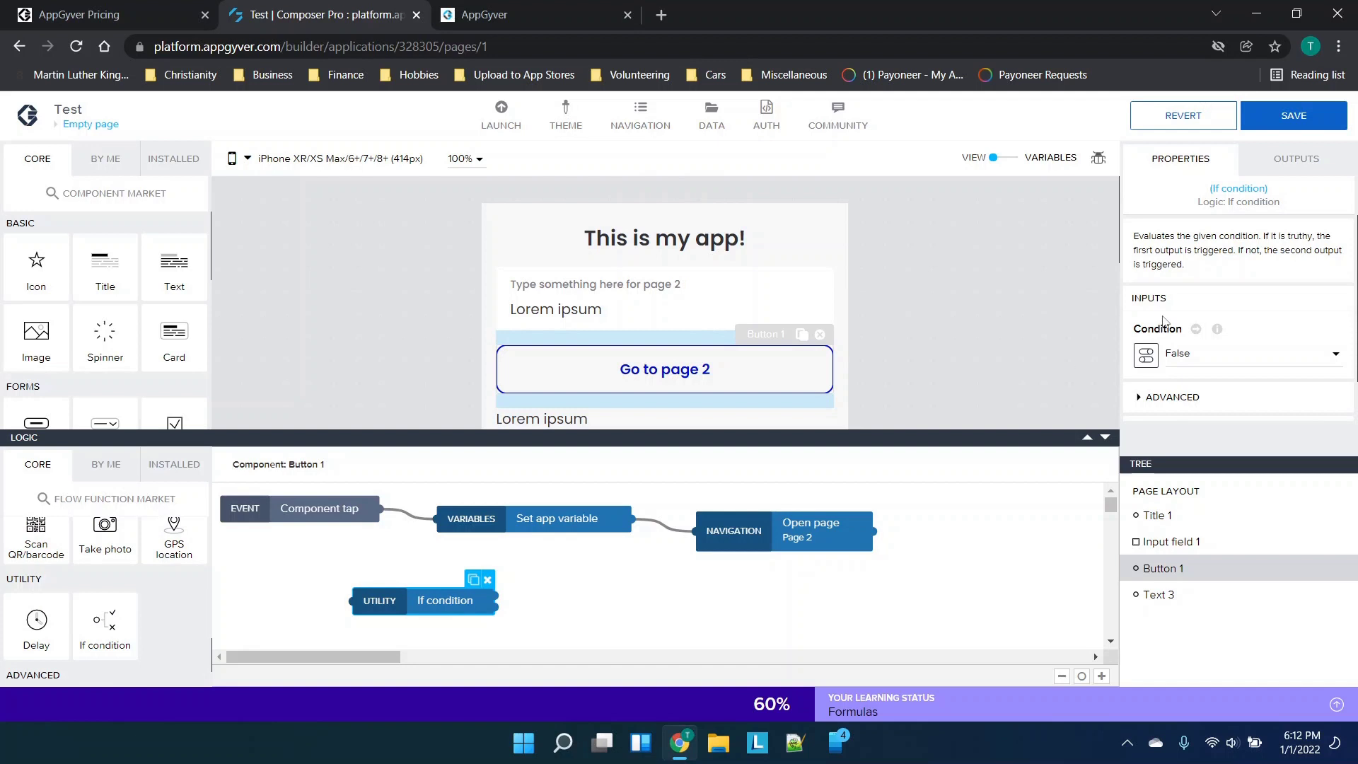
pyautogui.scroll(-1, 1167, 319)
pyautogui.click(1298, 153)
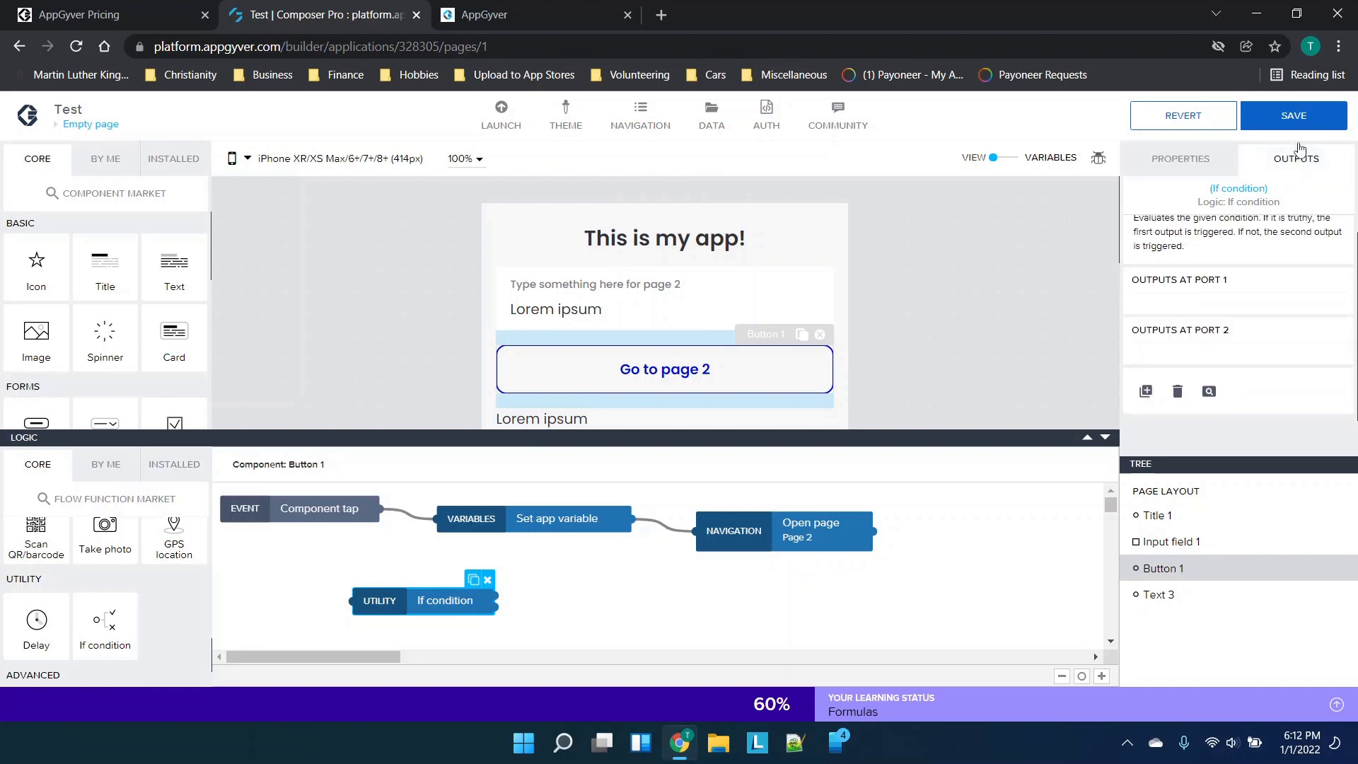
pyautogui.scroll(1, 1195, 306)
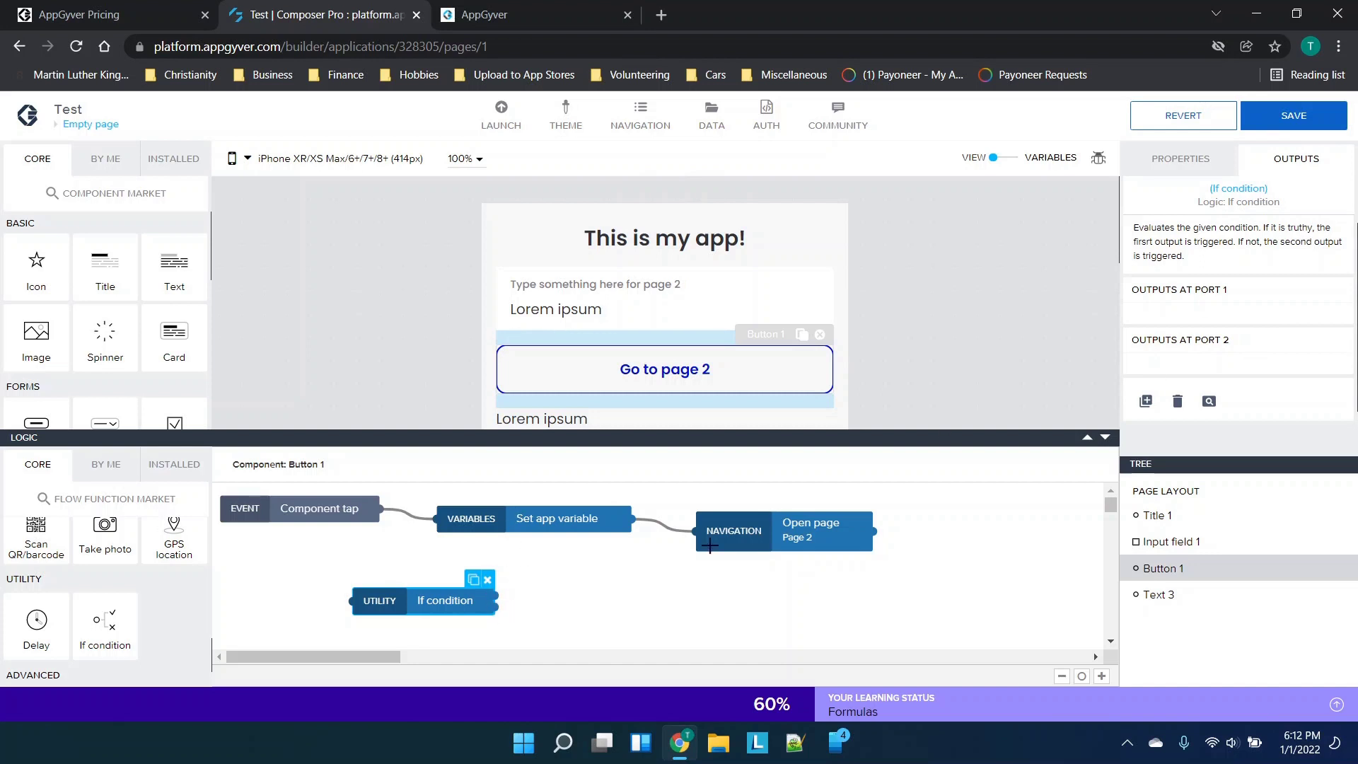
pyautogui.click(487, 579)
# Step: Review the inputs of the Set app variable function and compare the app variables with the page variables
pyautogui.click(583, 514)
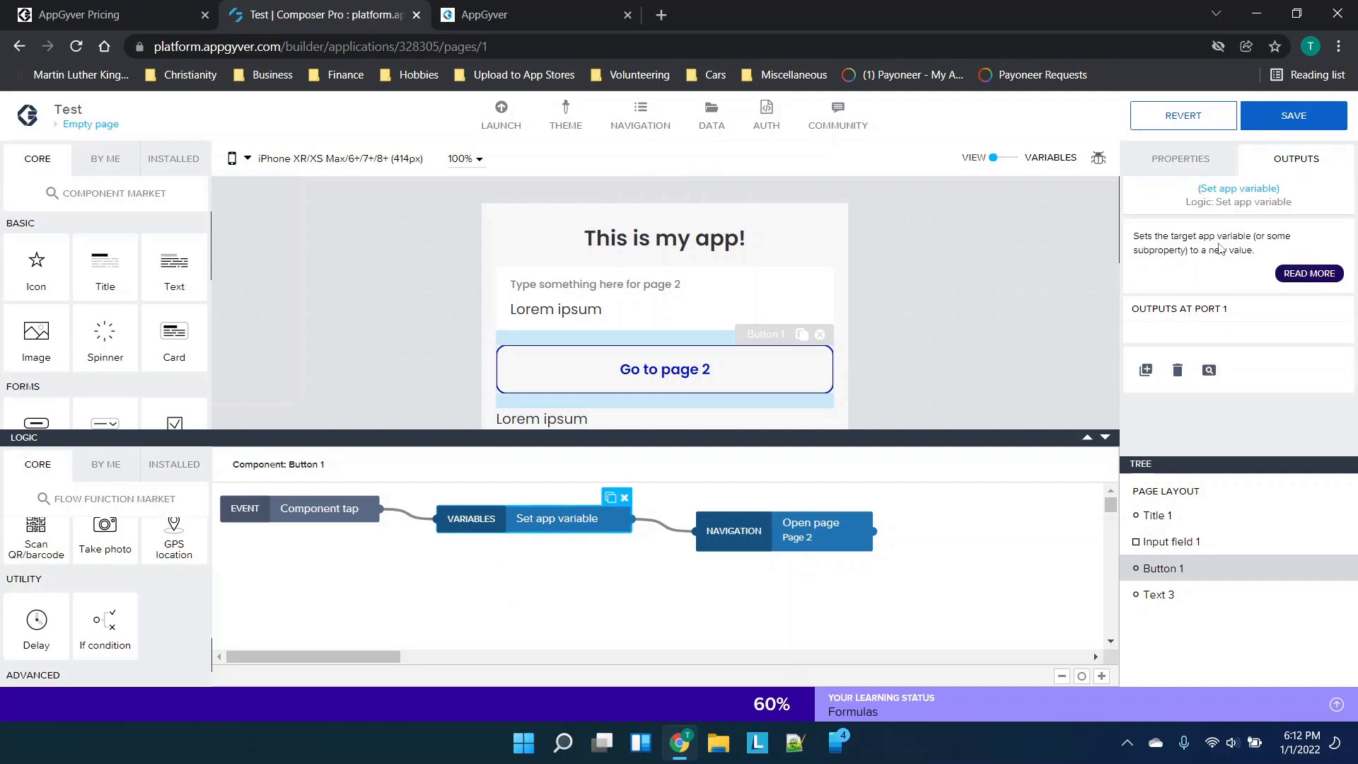
pyautogui.click(1180, 159)
pyautogui.scroll(-1, 1181, 304)
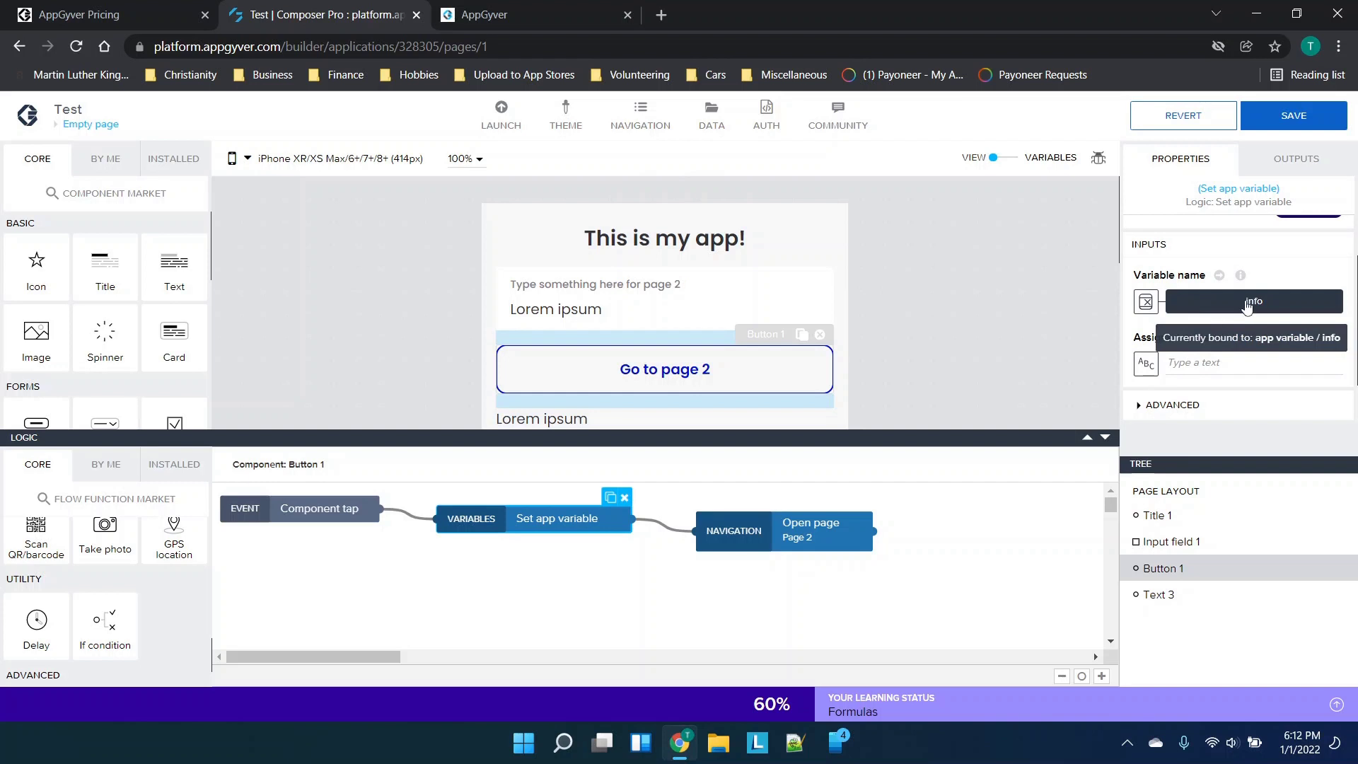
pyautogui.click(994, 157)
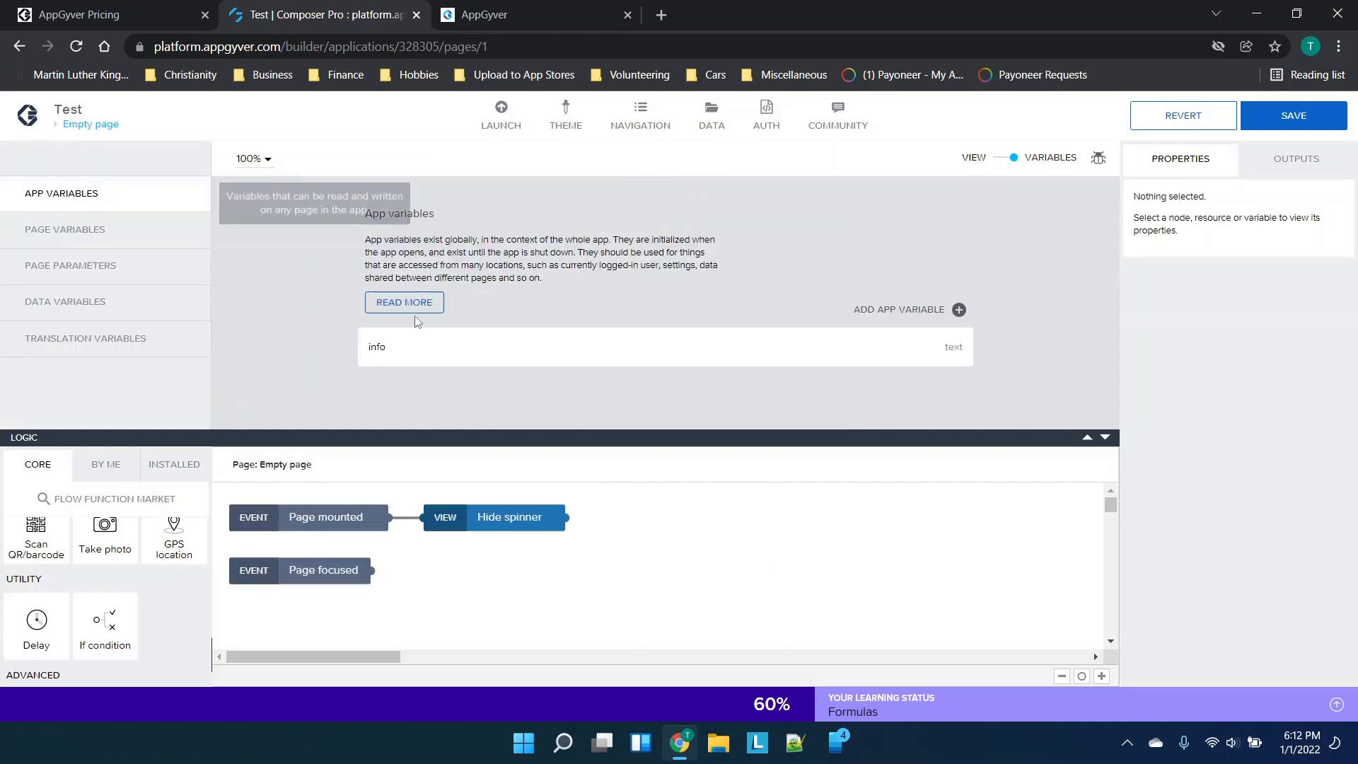
pyautogui.click(112, 229)
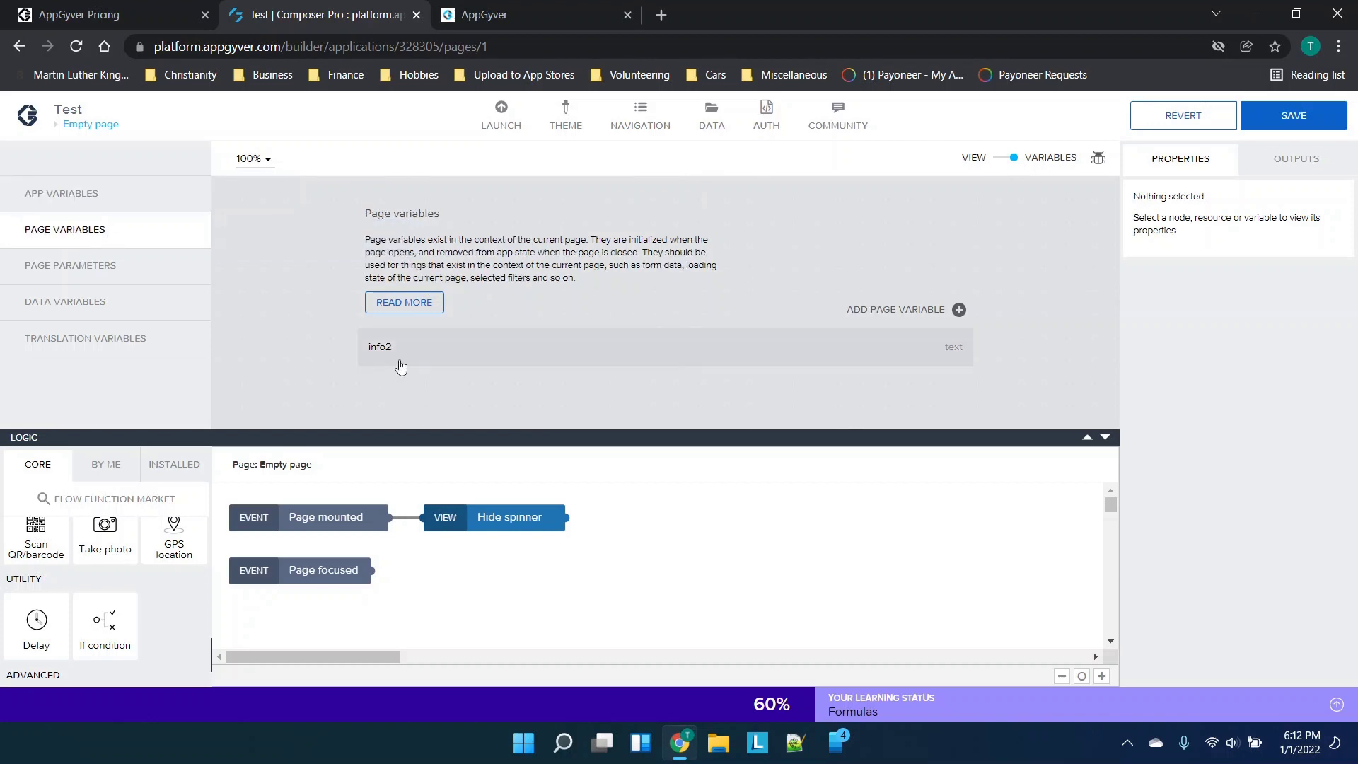
pyautogui.click(1012, 164)
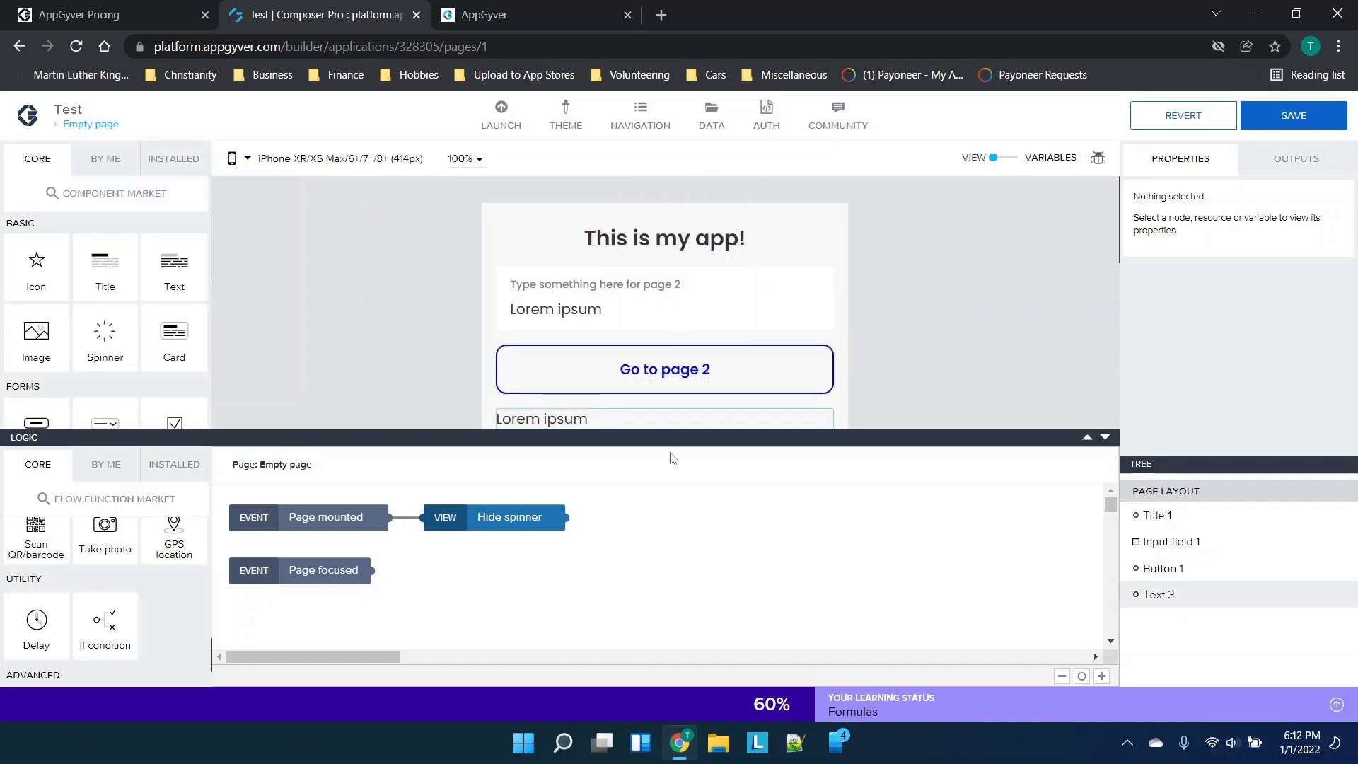
# Step: Bind the assigned value of the button's Set app variable function to the page variable info2 and save the application
pyautogui.scroll(-3, 643, 413)
pyautogui.scroll(1, 640, 358)
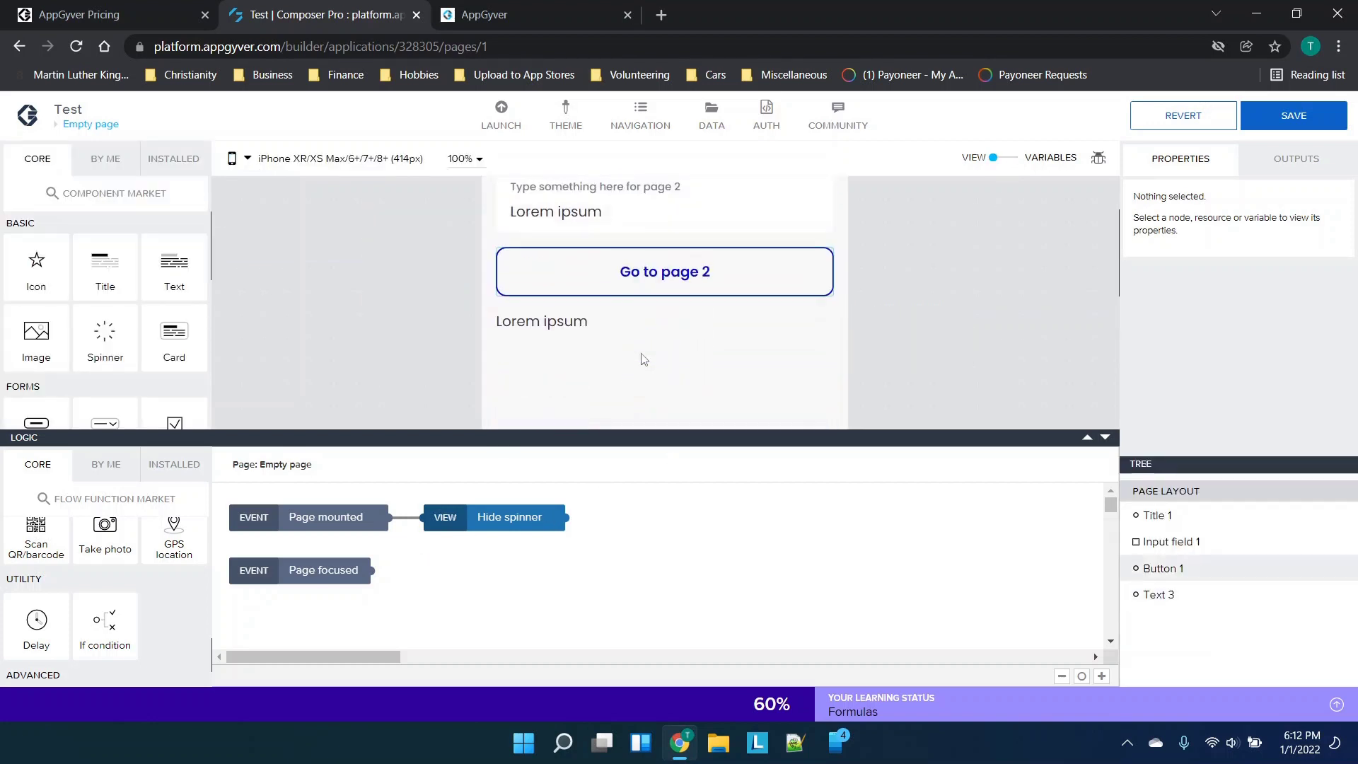
pyautogui.click(651, 292)
pyautogui.click(544, 519)
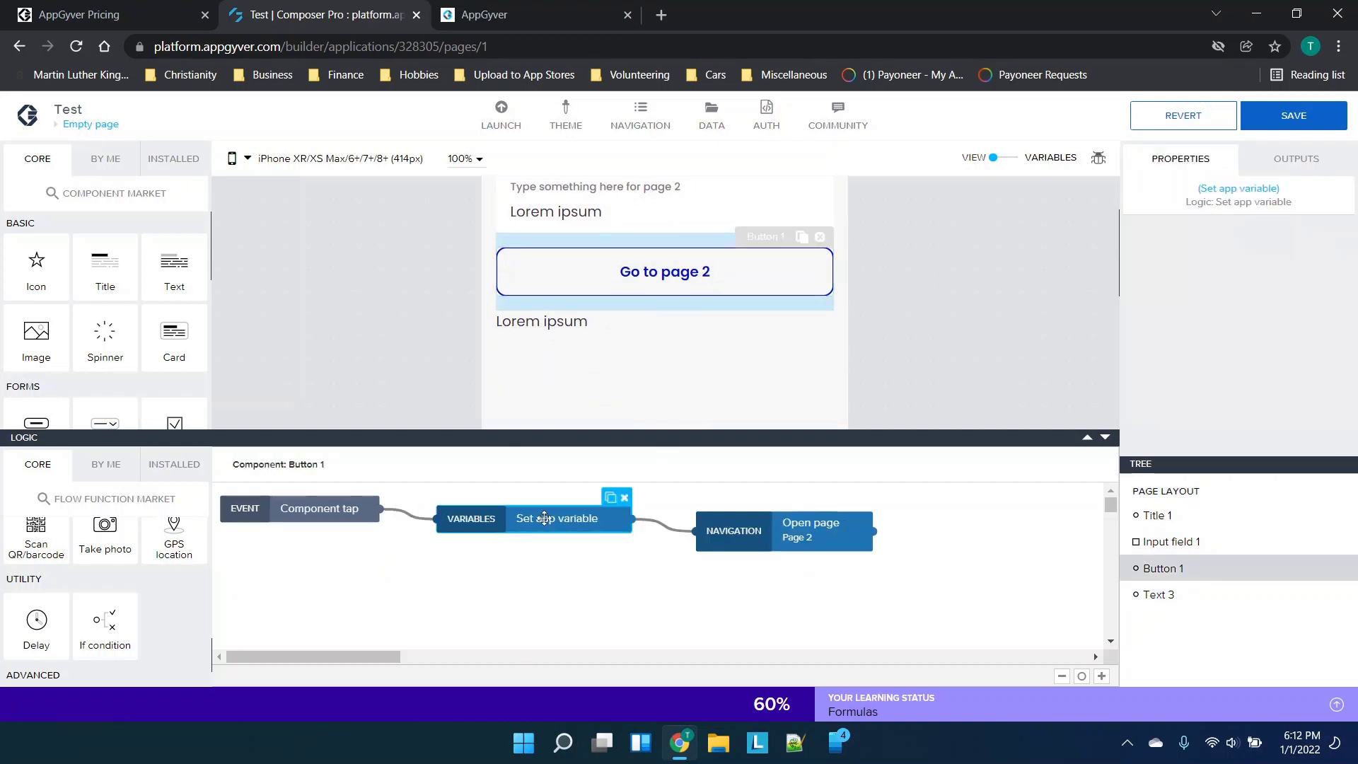
pyautogui.scroll(-1, 1200, 299)
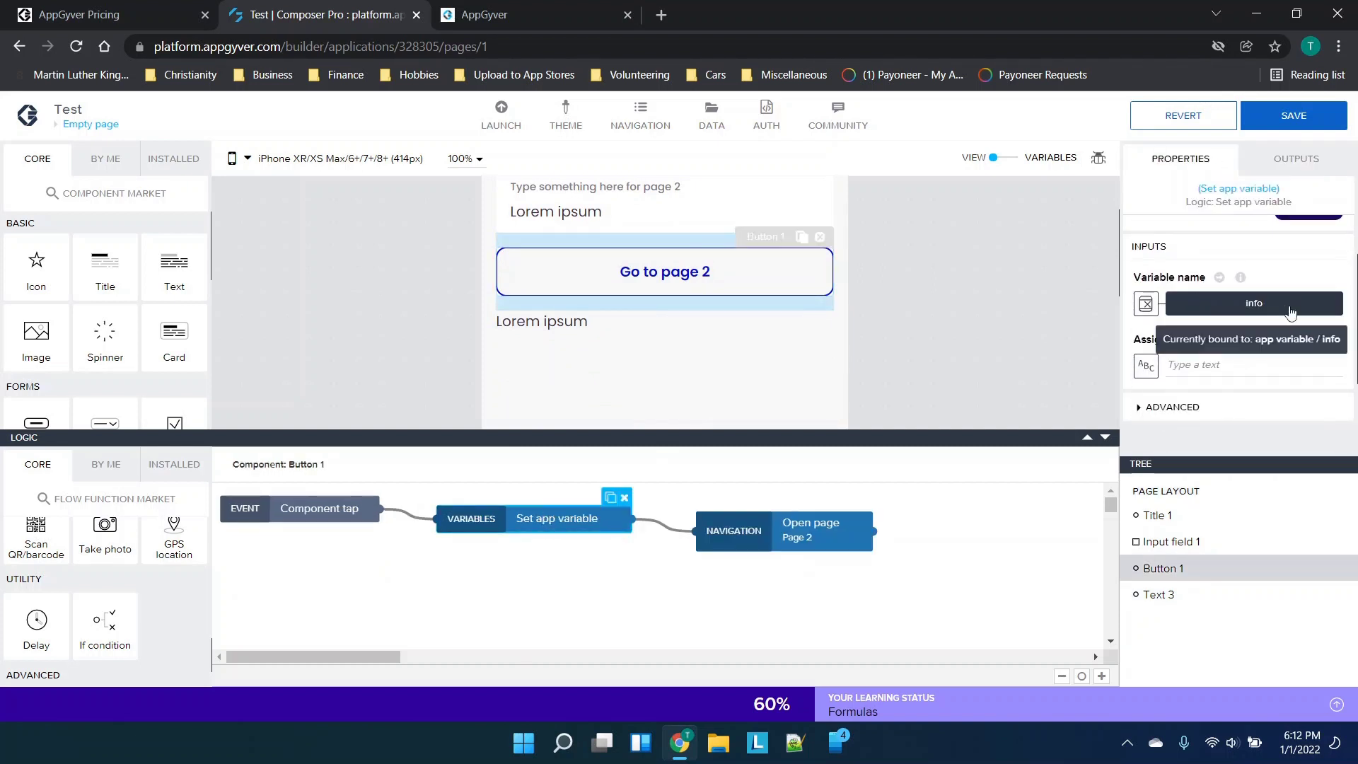
pyautogui.click(1147, 365)
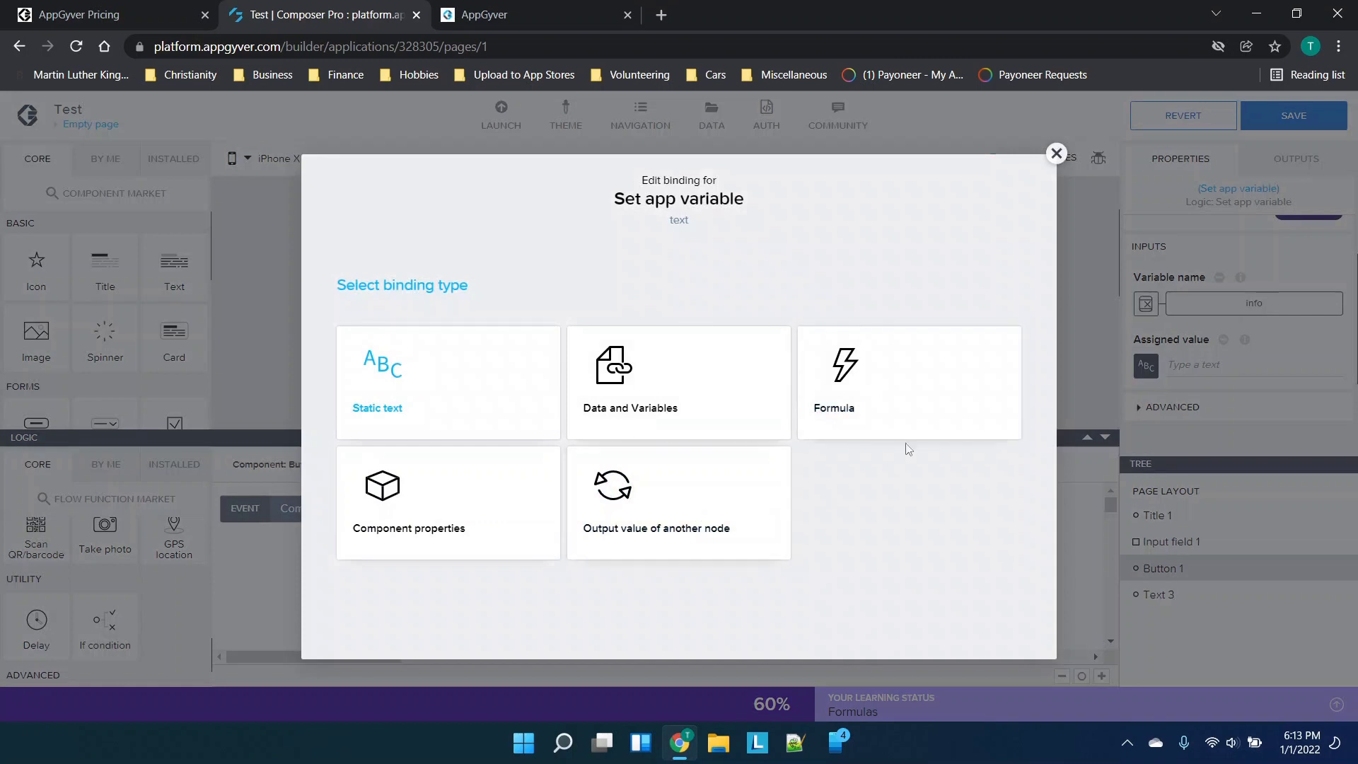
pyautogui.click(634, 398)
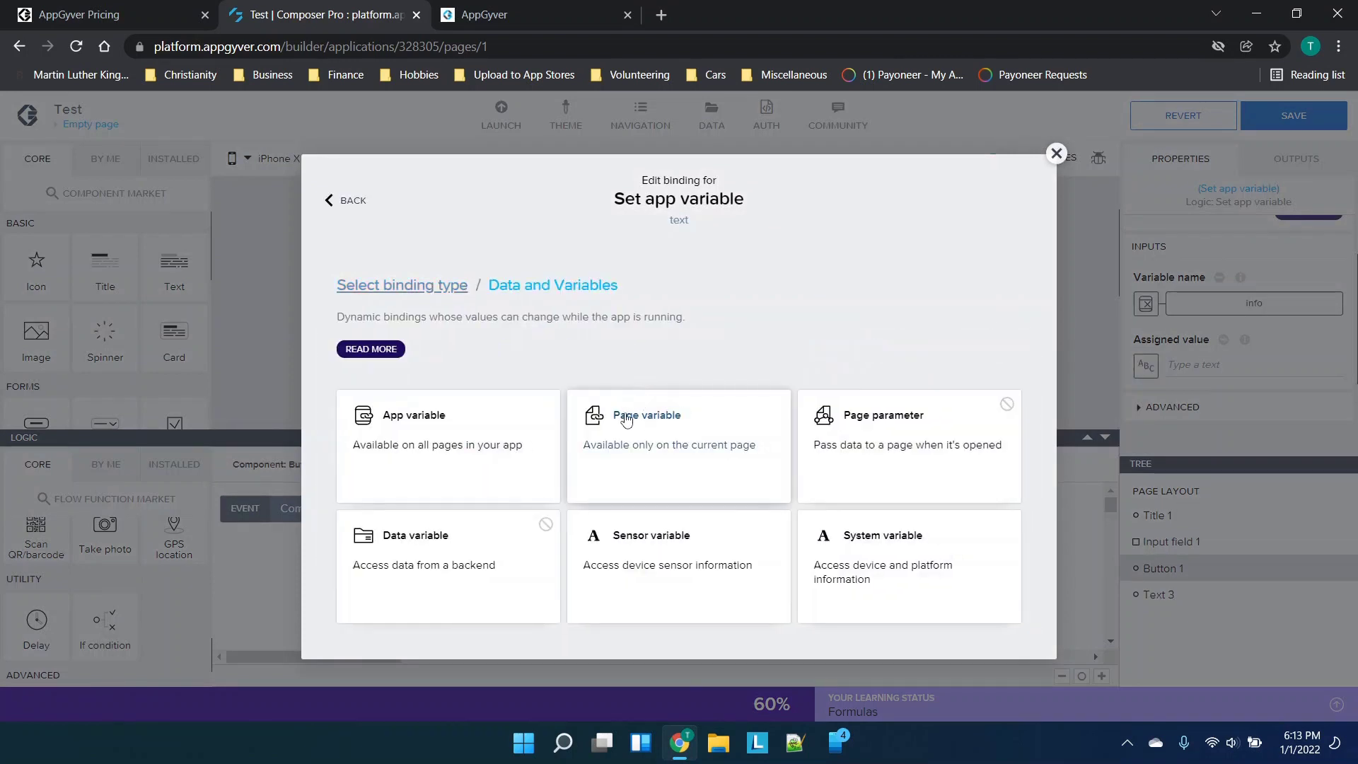
pyautogui.click(687, 442)
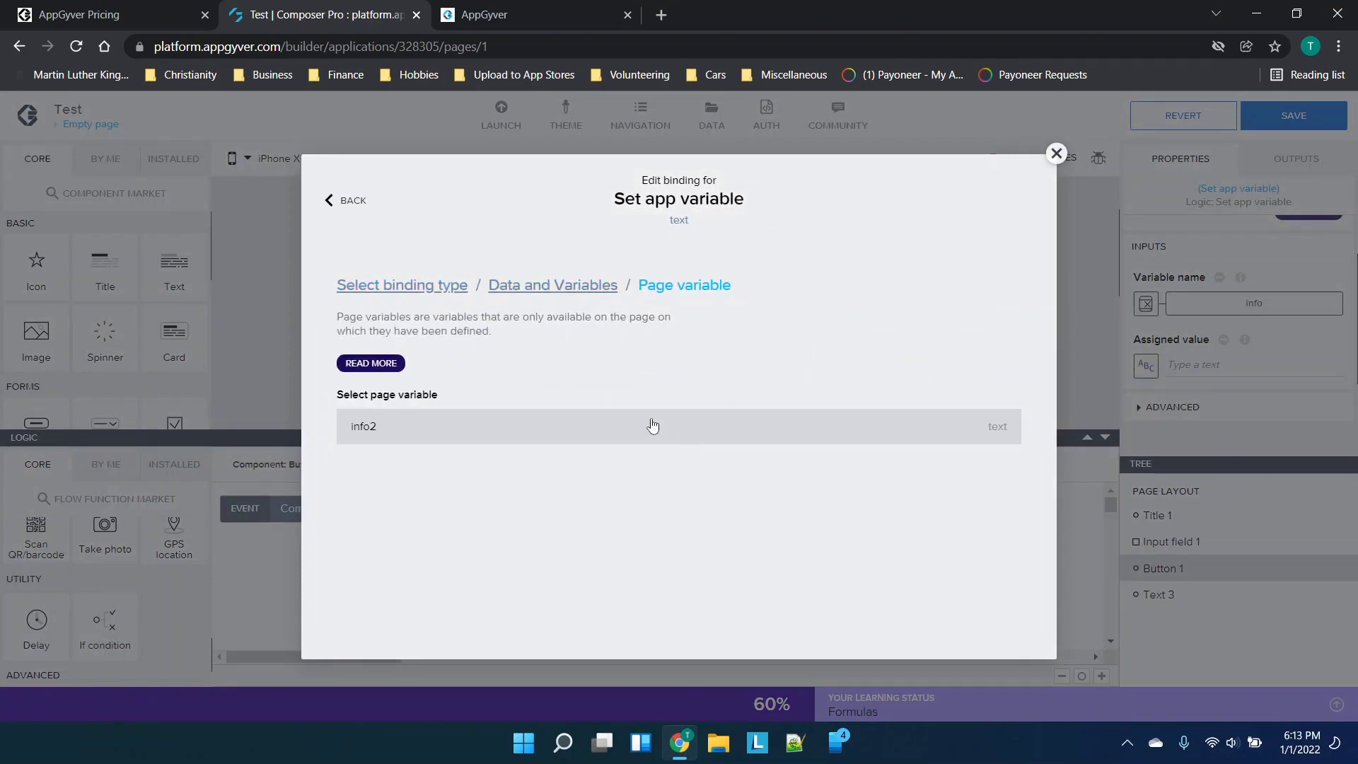
pyautogui.click(966, 487)
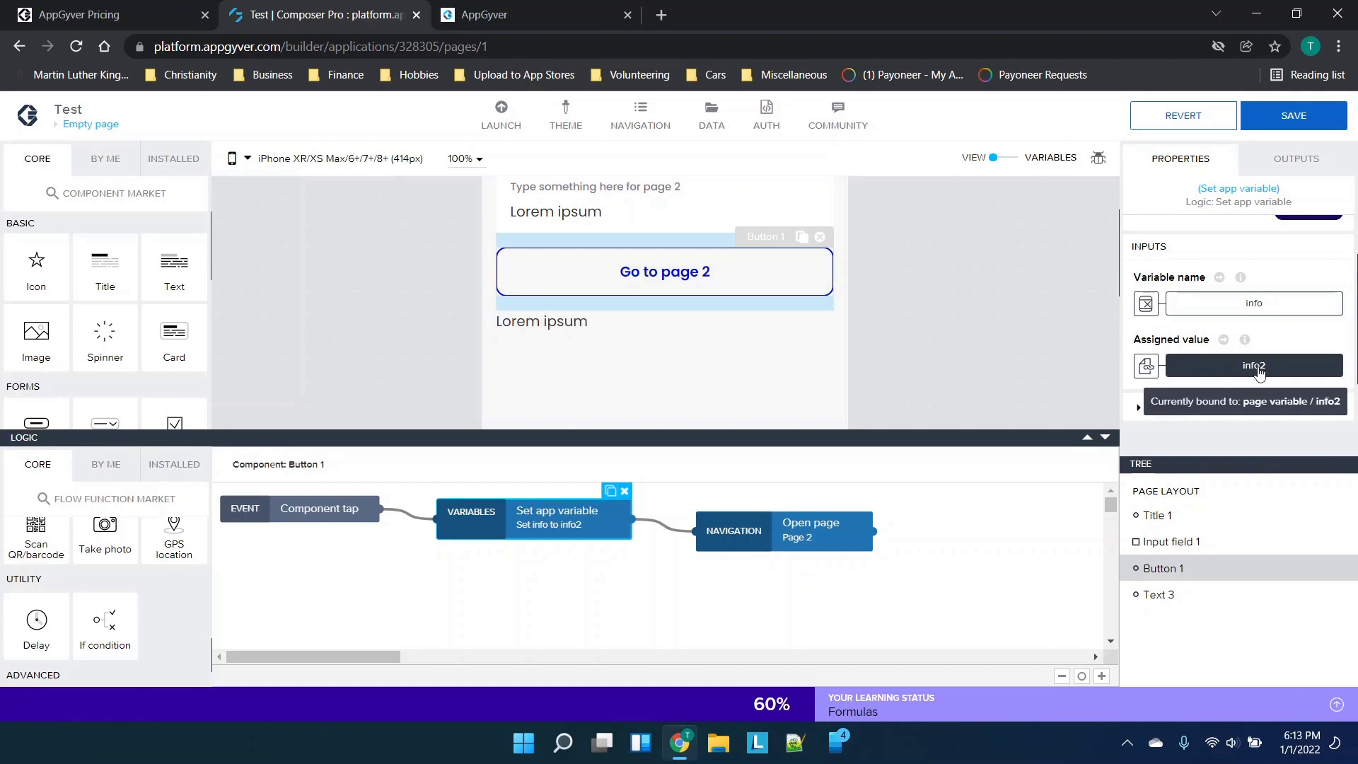
pyautogui.click(754, 537)
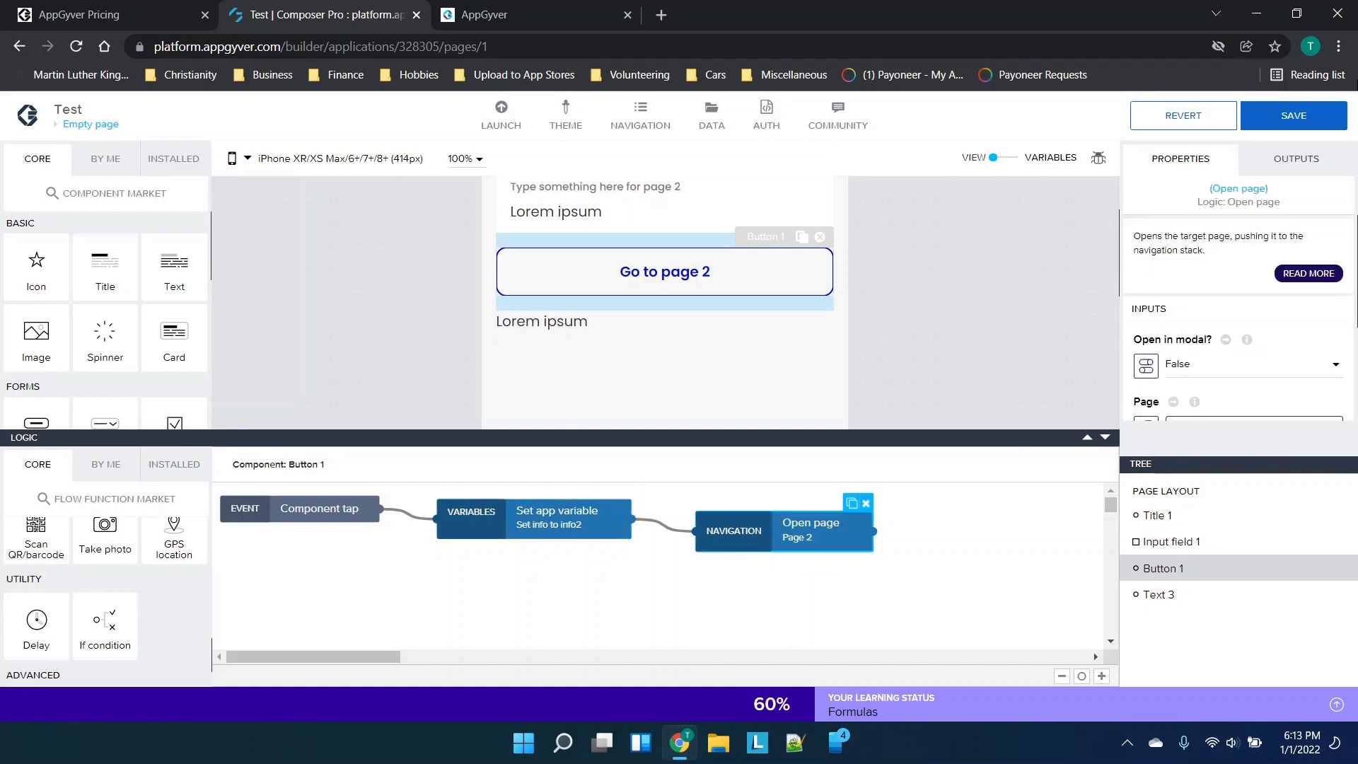
pyautogui.click(1293, 115)
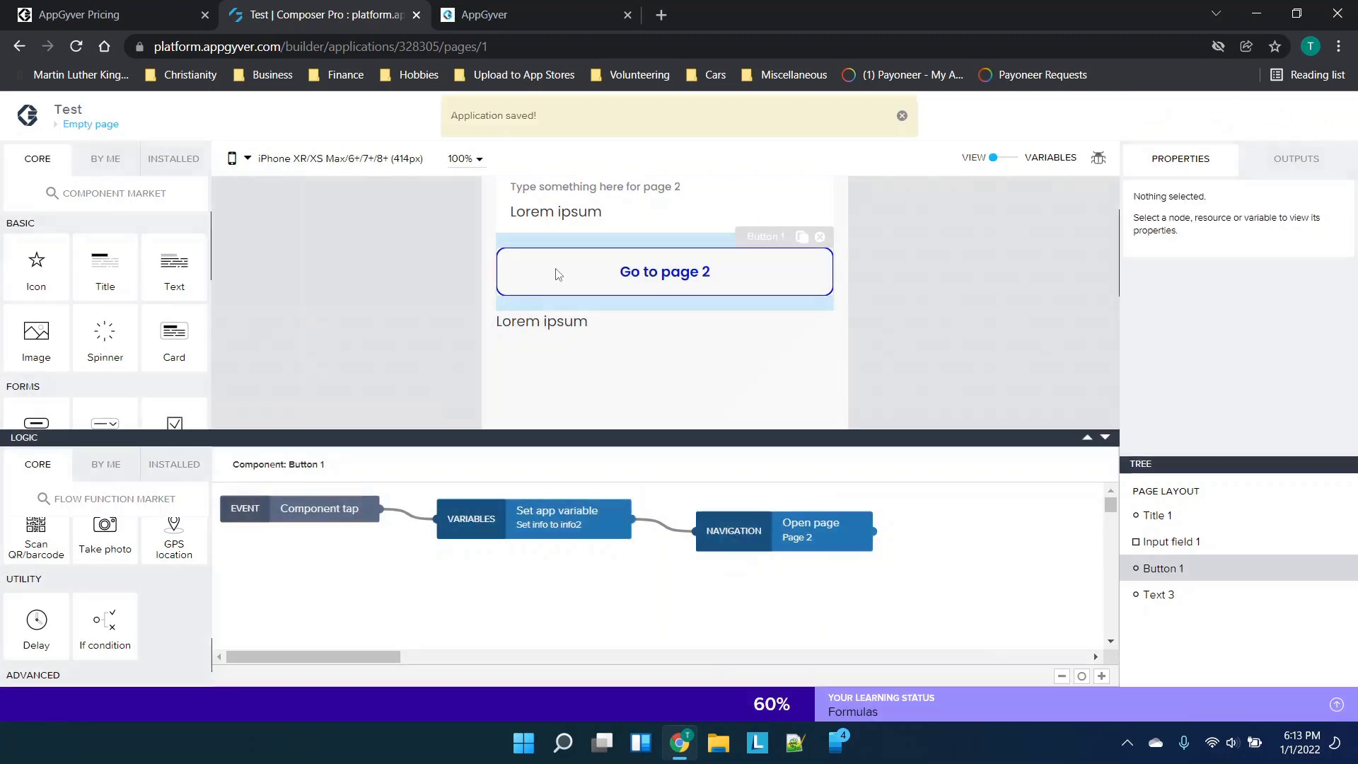
# Step: Open Page 2 in the editor and bind its headline title's content to the app variable info
pyautogui.click(93, 125)
pyautogui.click(287, 300)
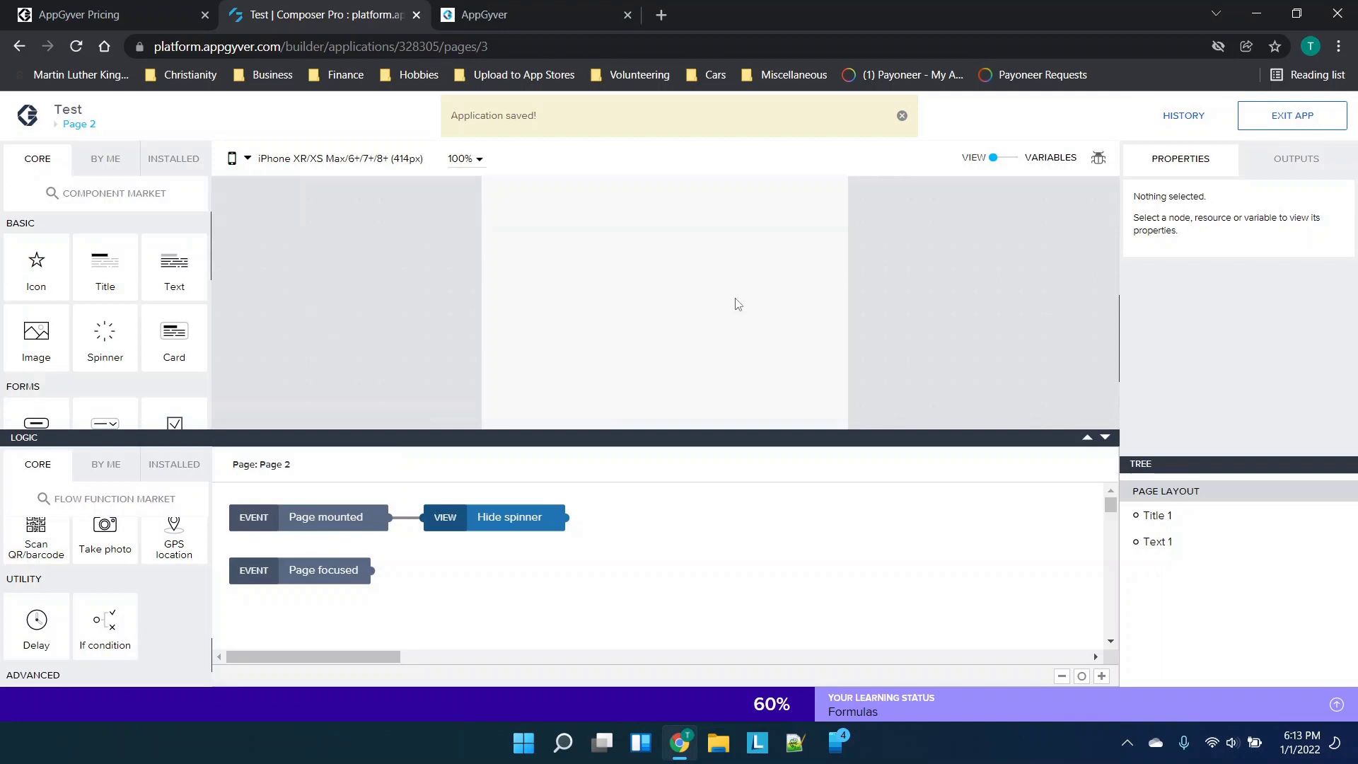
pyautogui.click(1104, 438)
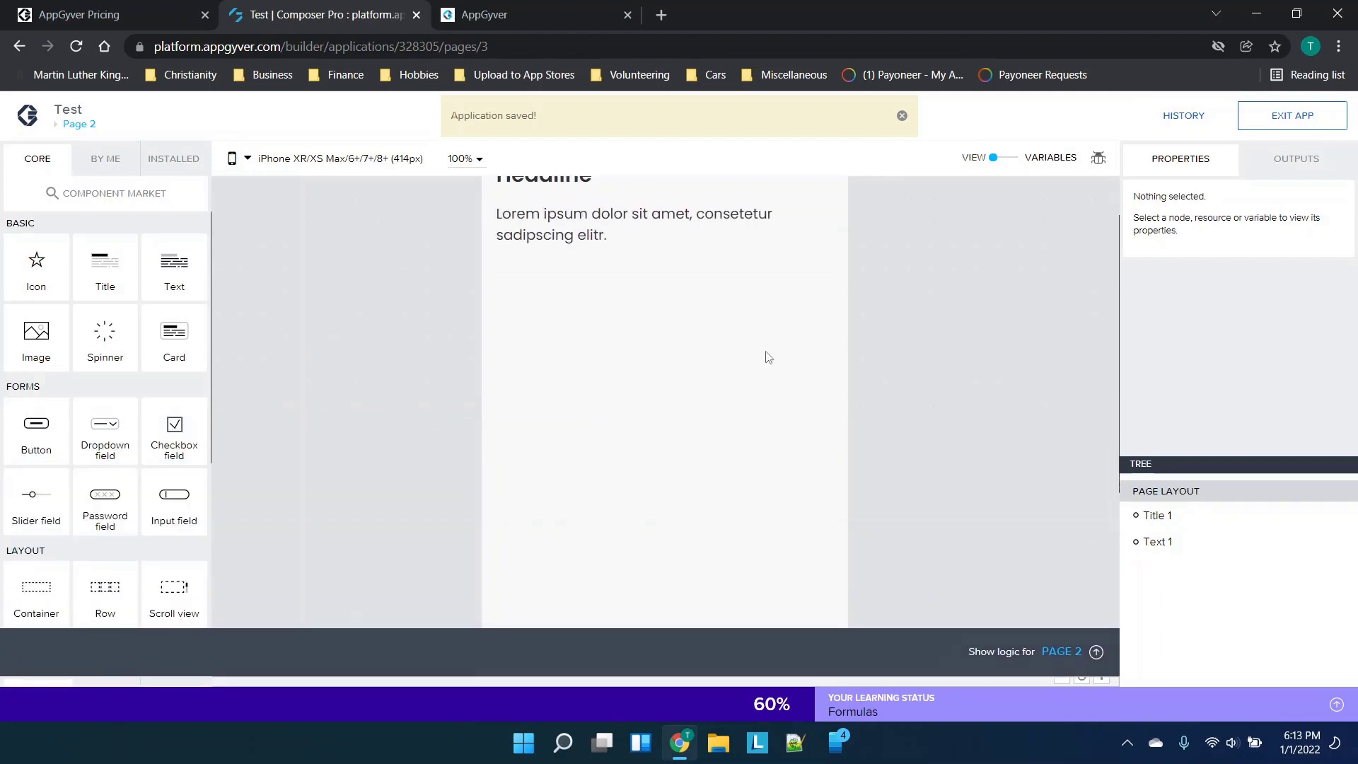
pyautogui.click(1158, 515)
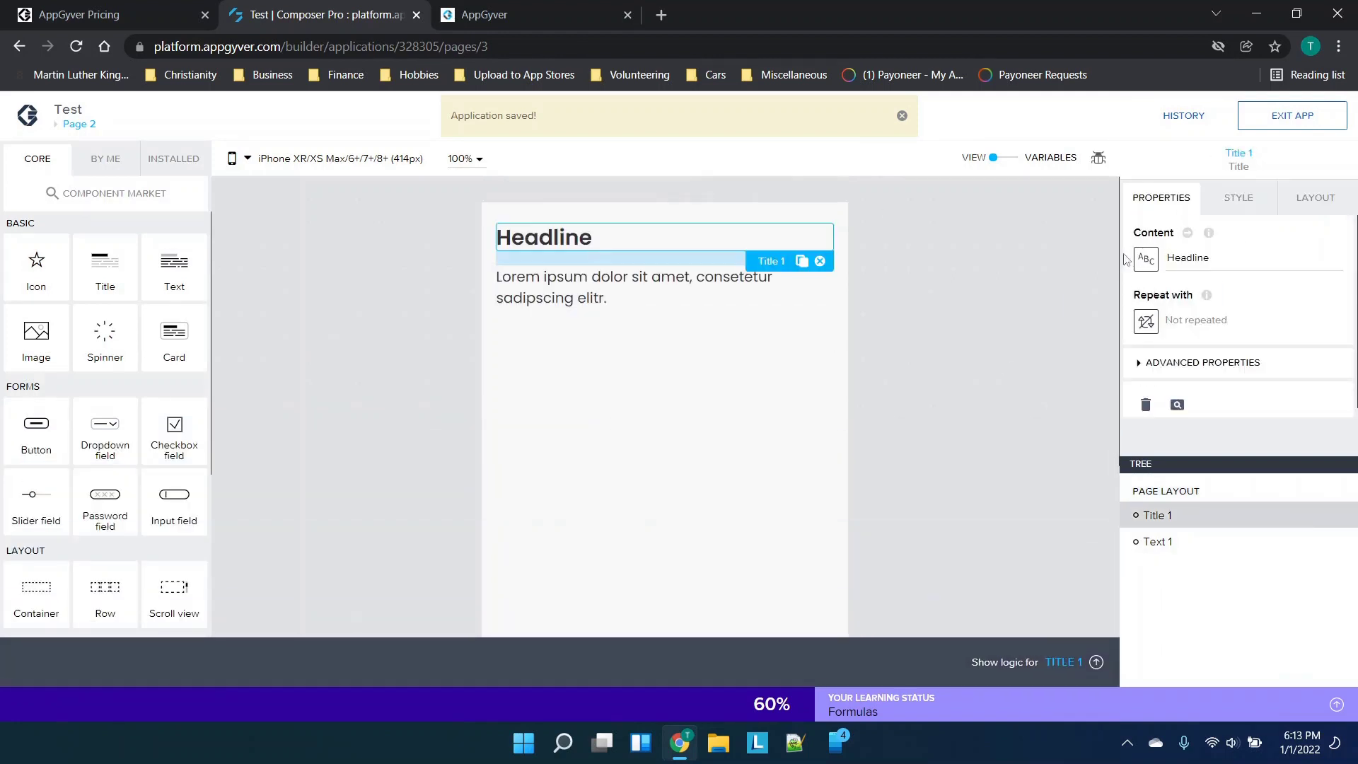
pyautogui.click(1145, 260)
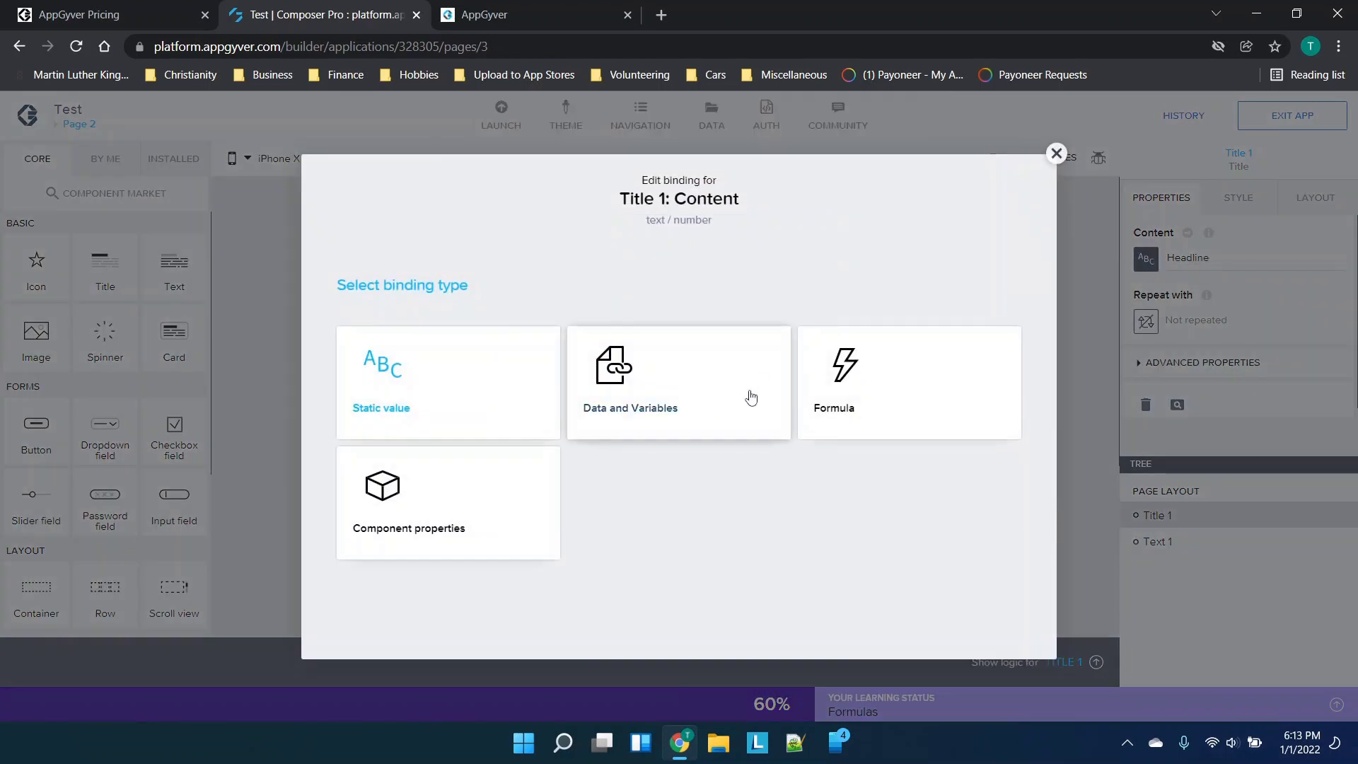
pyautogui.click(679, 384)
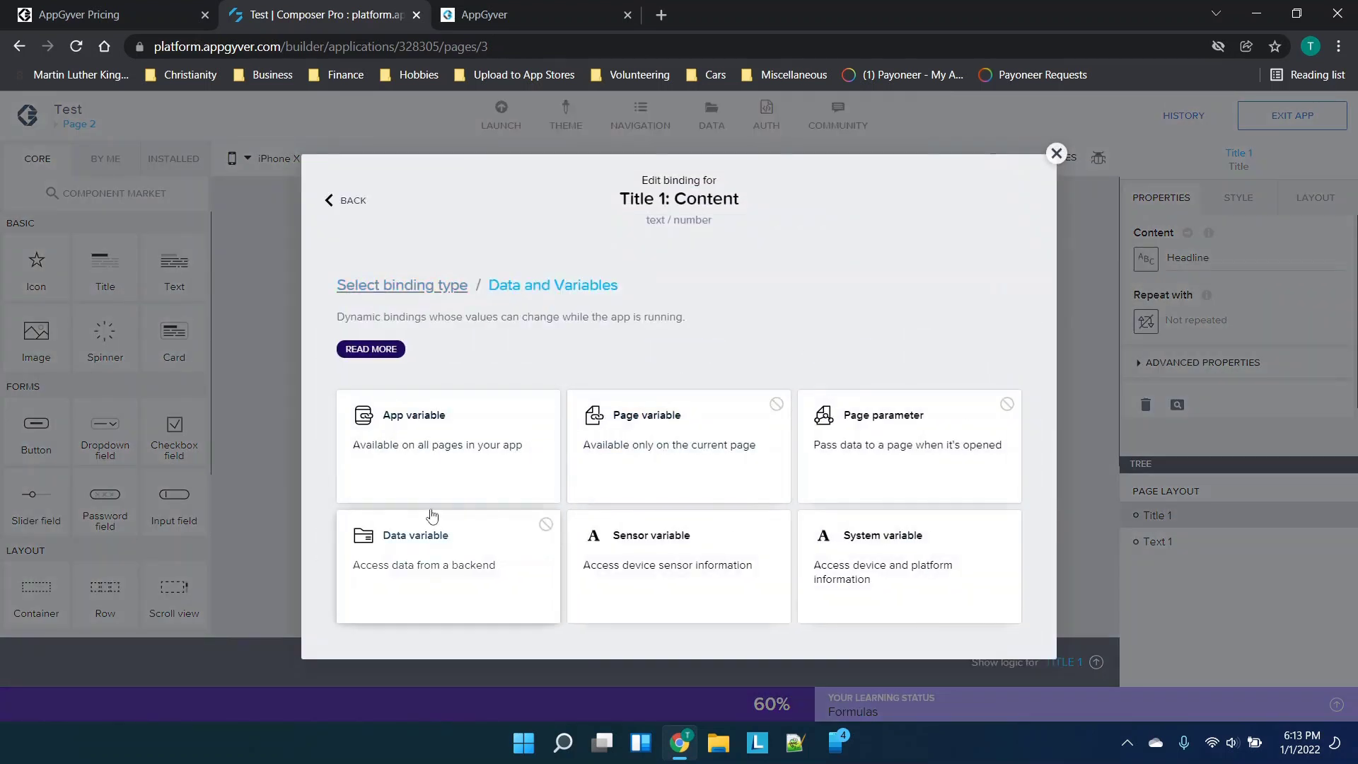
pyautogui.click(419, 462)
pyautogui.click(451, 439)
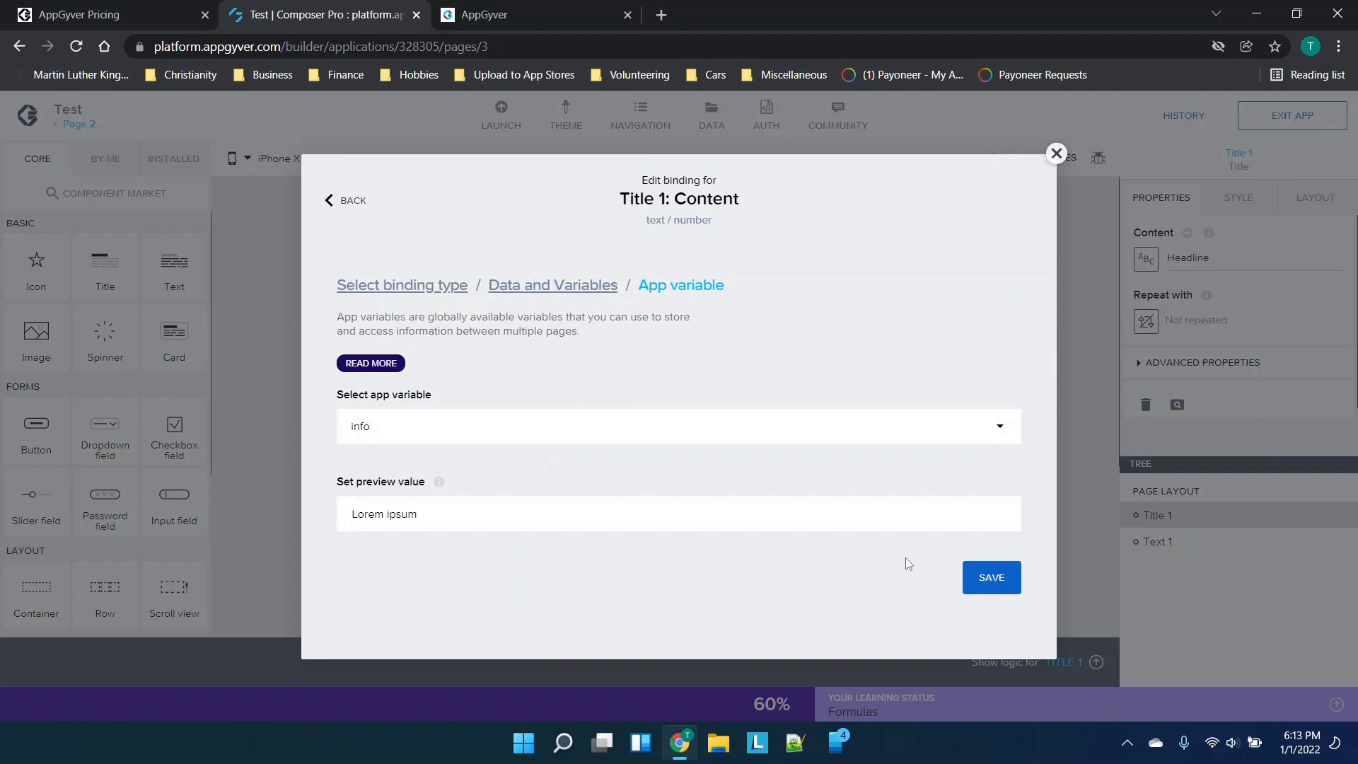
pyautogui.click(981, 591)
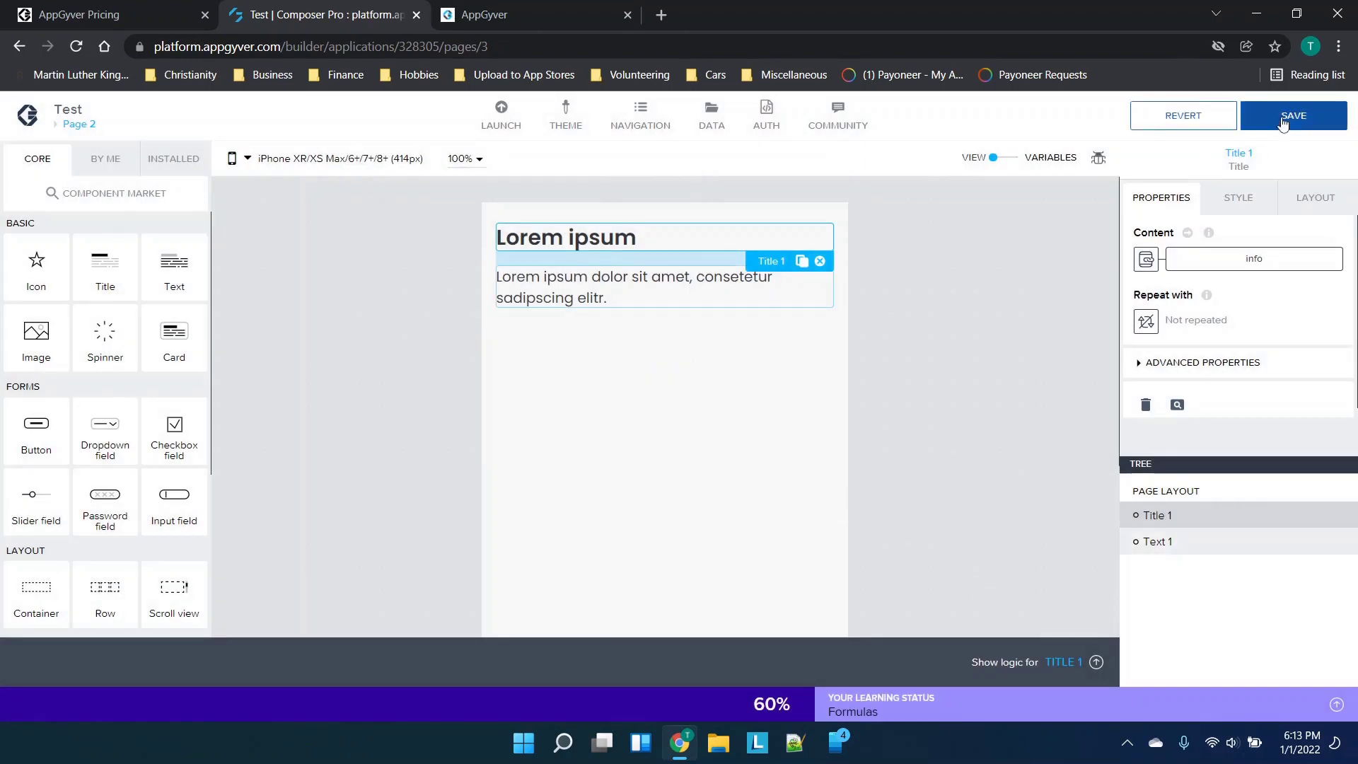
# Step: Test the app preview by entering "this is the variable" in the input field, opening Page 2, checking its headline, and reloading
pyautogui.click(497, 14)
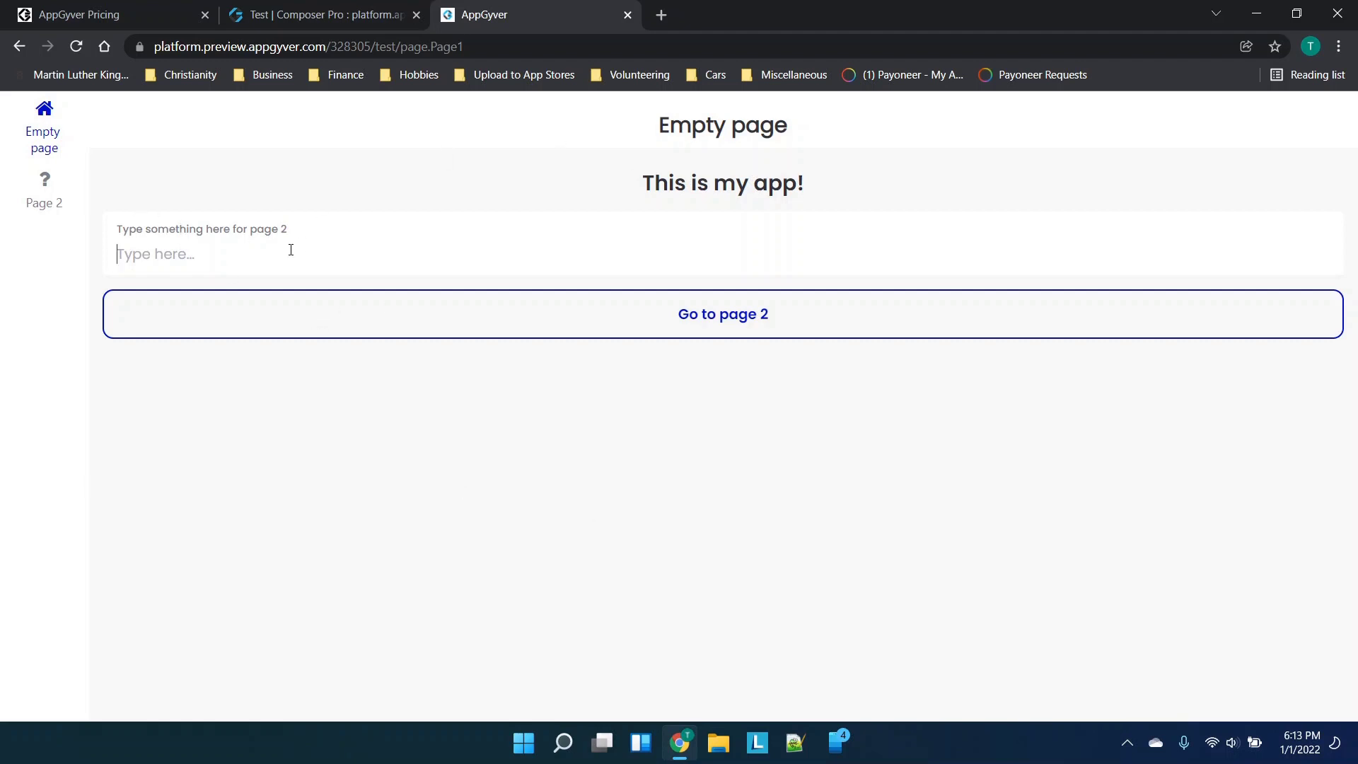
pyautogui.write('this is the variable')
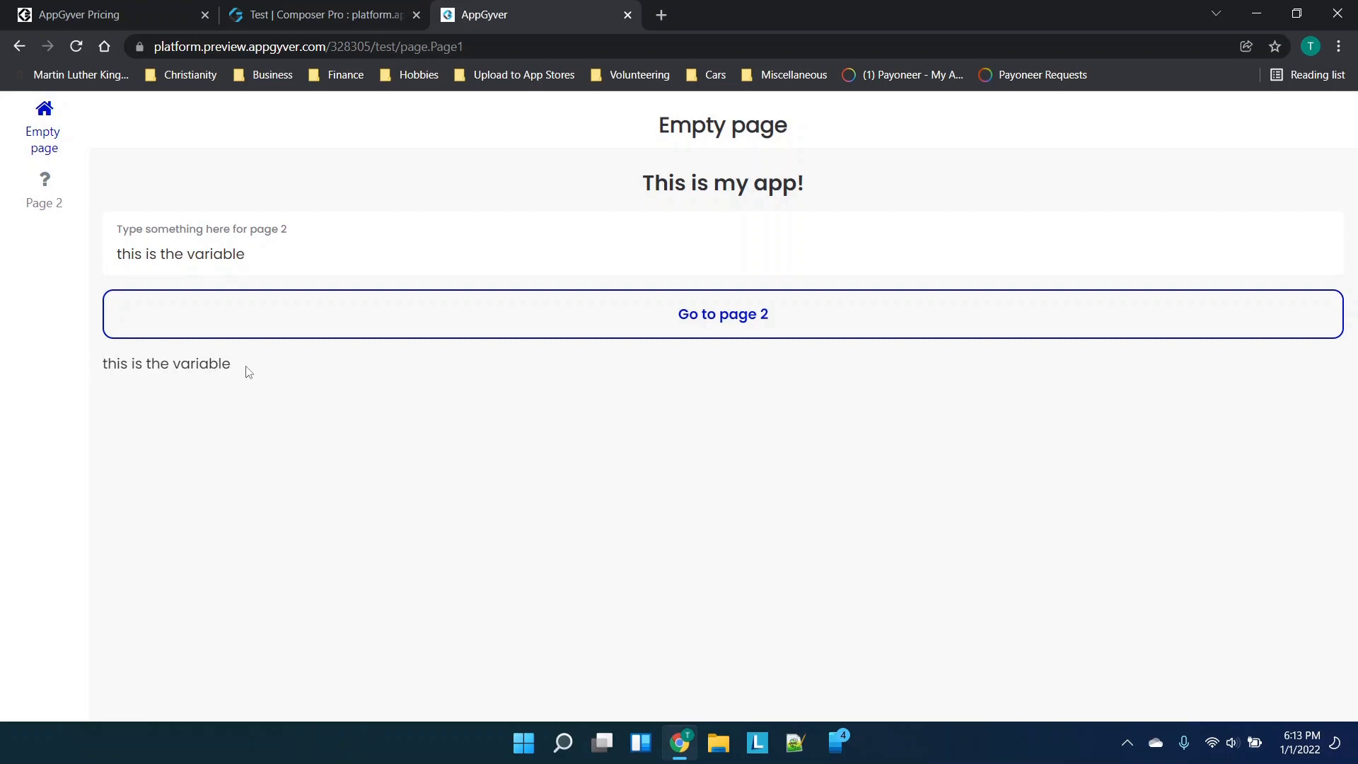
pyautogui.click(667, 333)
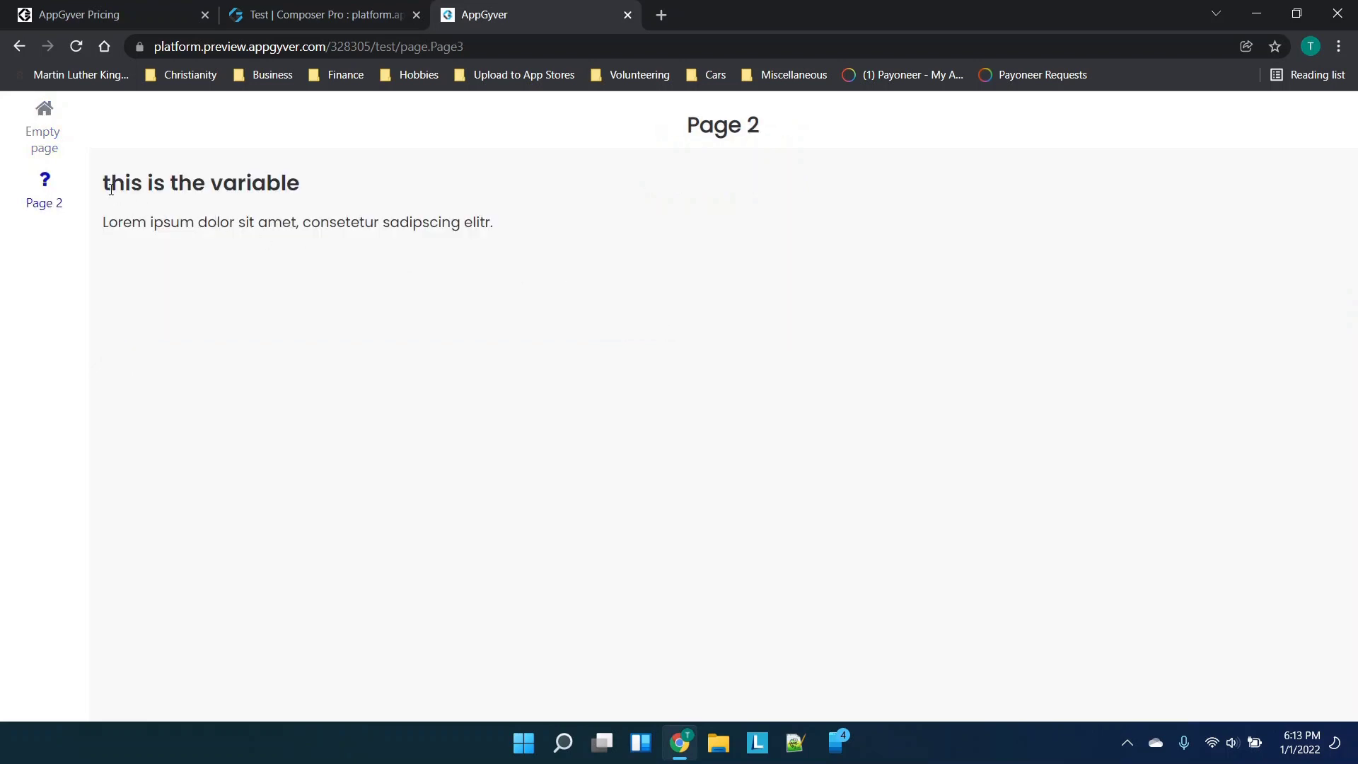
pyautogui.moveTo(107, 186); pyautogui.dragTo(362, 205)
pyautogui.click(363, 205)
pyautogui.click(77, 46)
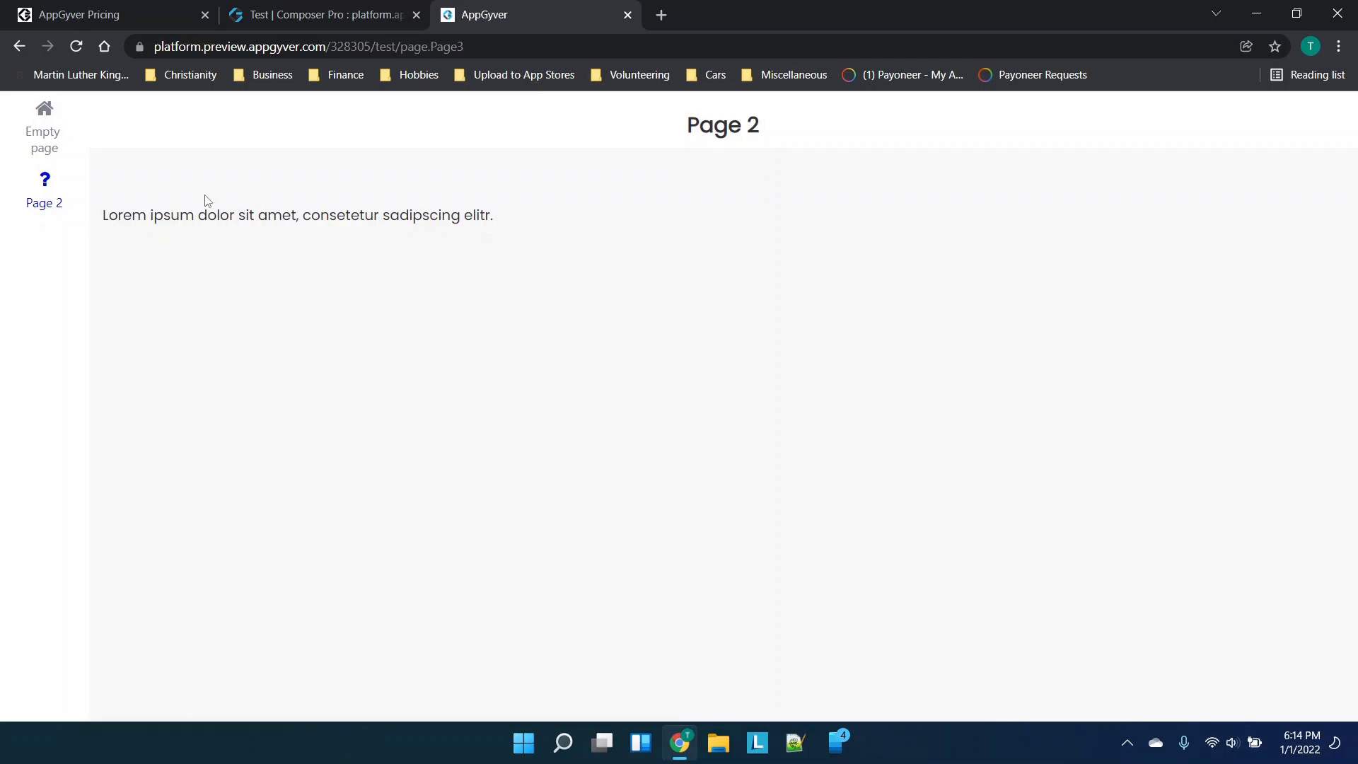
# Step: Return to the Composer Pro editor and review Page 2's data resources and app variables
pyautogui.click(326, 21)
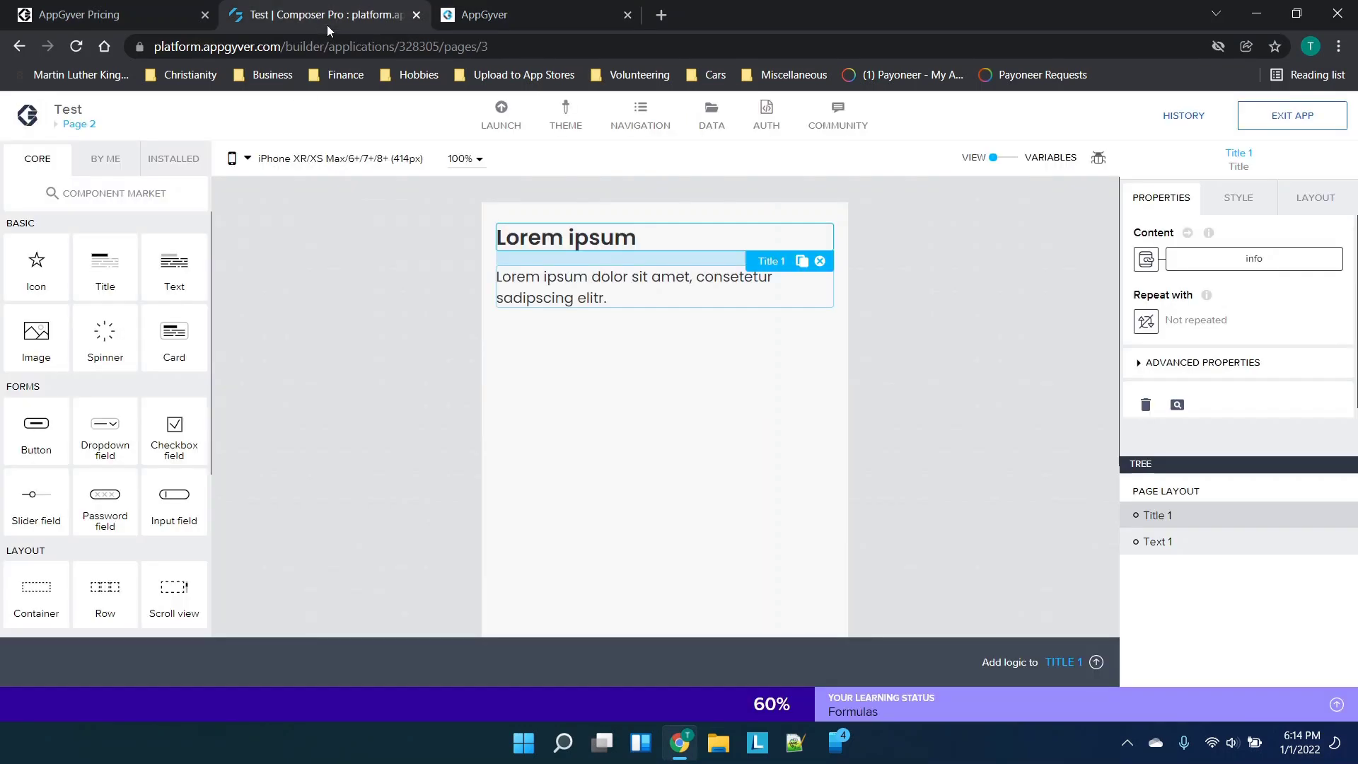
pyautogui.click(735, 365)
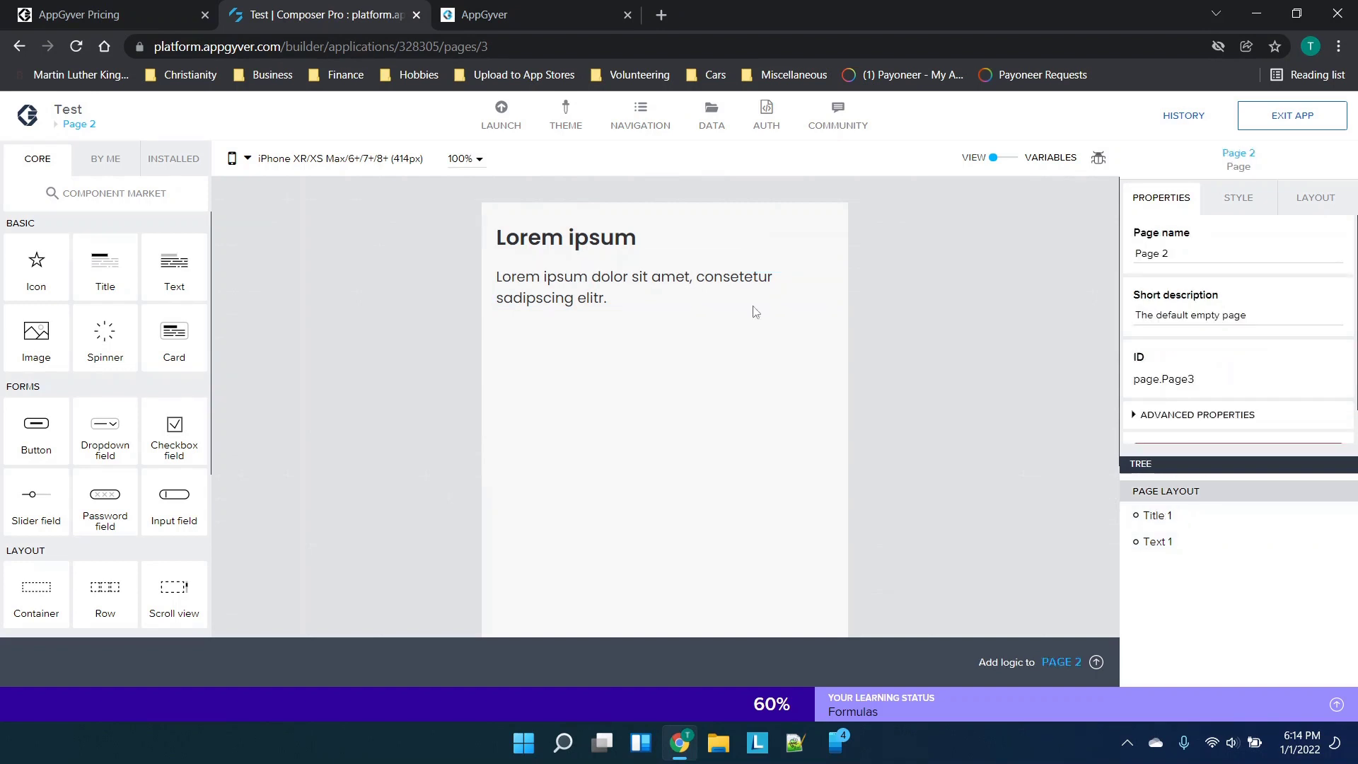
pyautogui.click(712, 127)
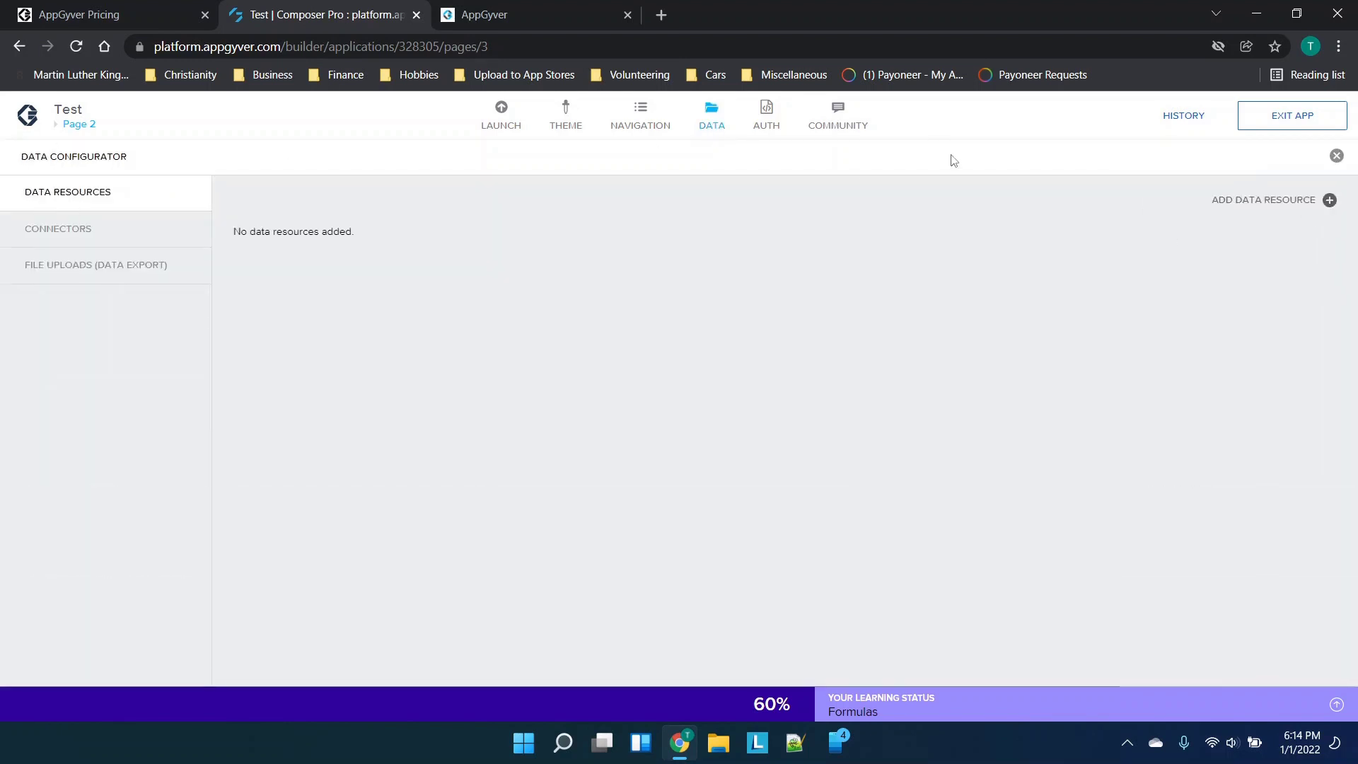
pyautogui.click(716, 128)
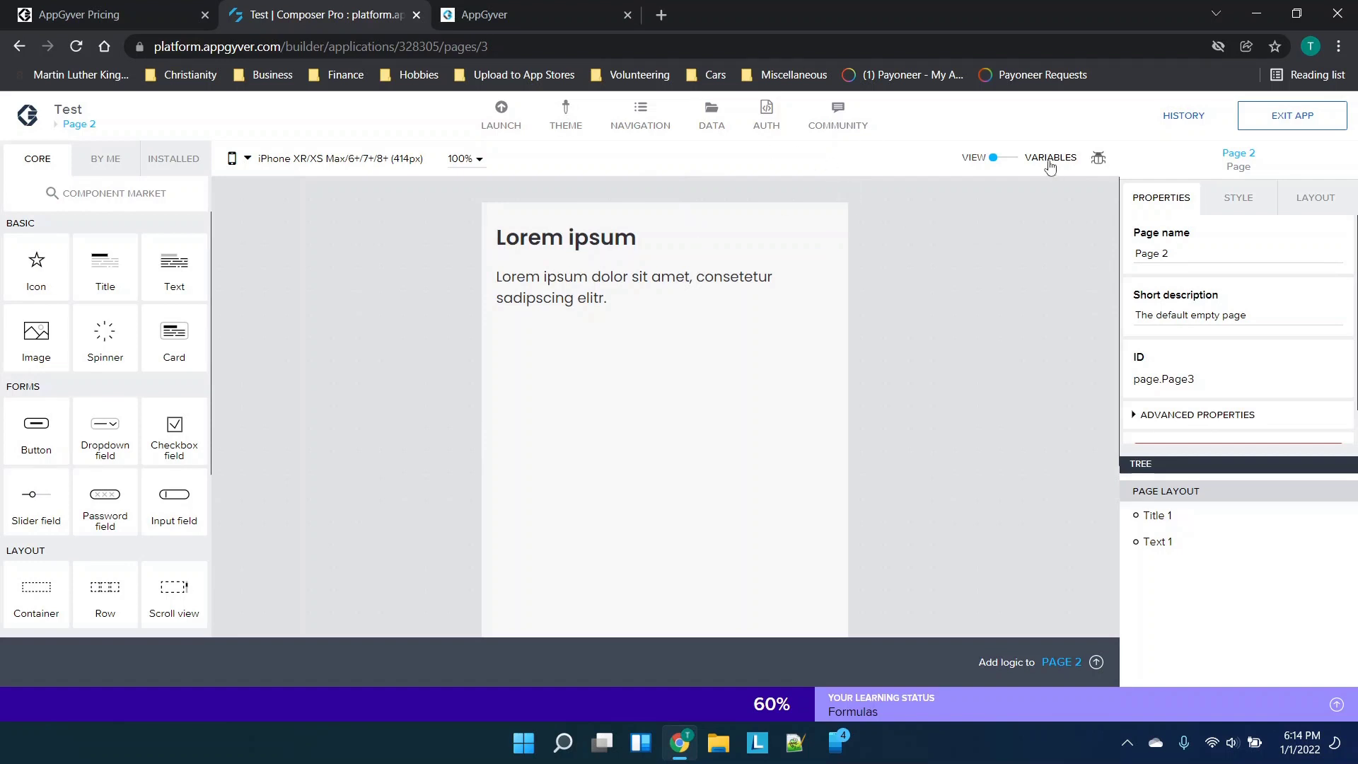
pyautogui.click(993, 158)
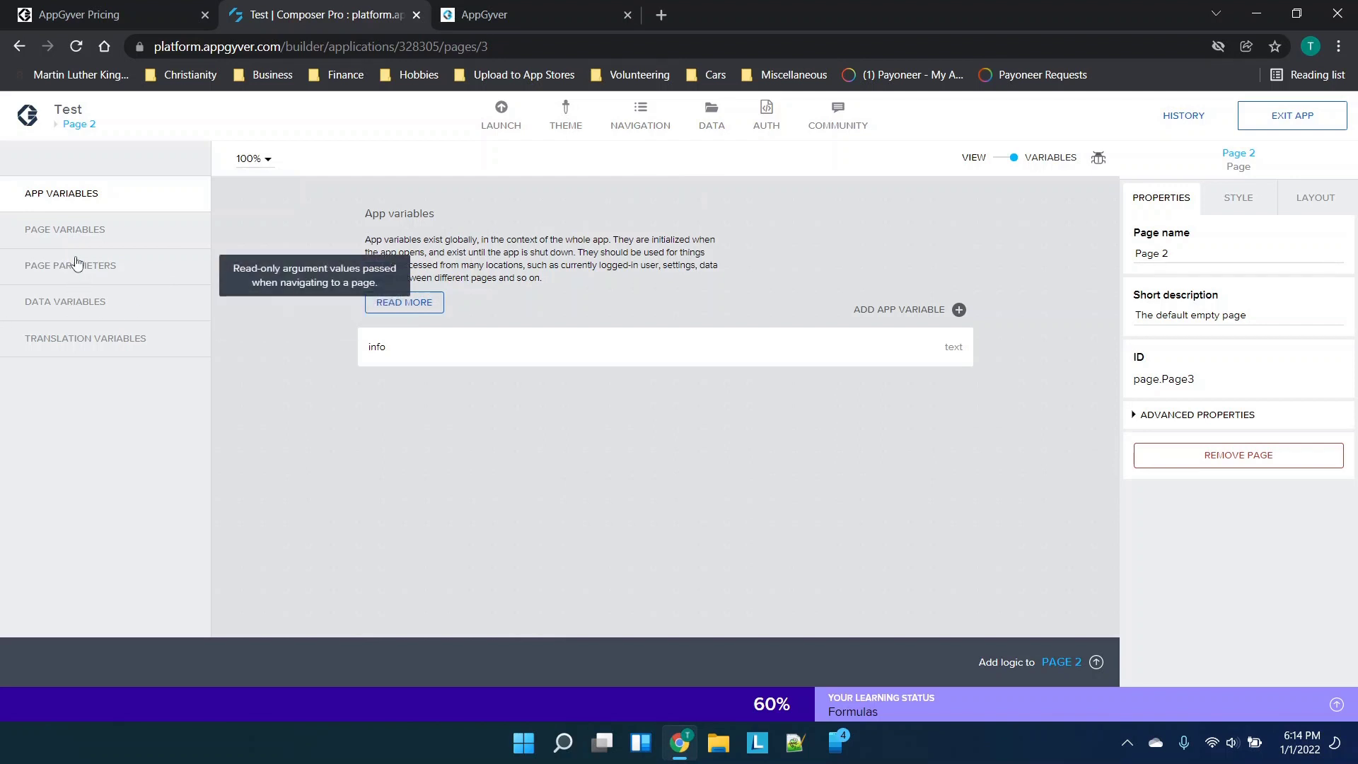
pyautogui.click(711, 116)
pyautogui.click(710, 117)
pyautogui.click(711, 130)
pyautogui.click(711, 131)
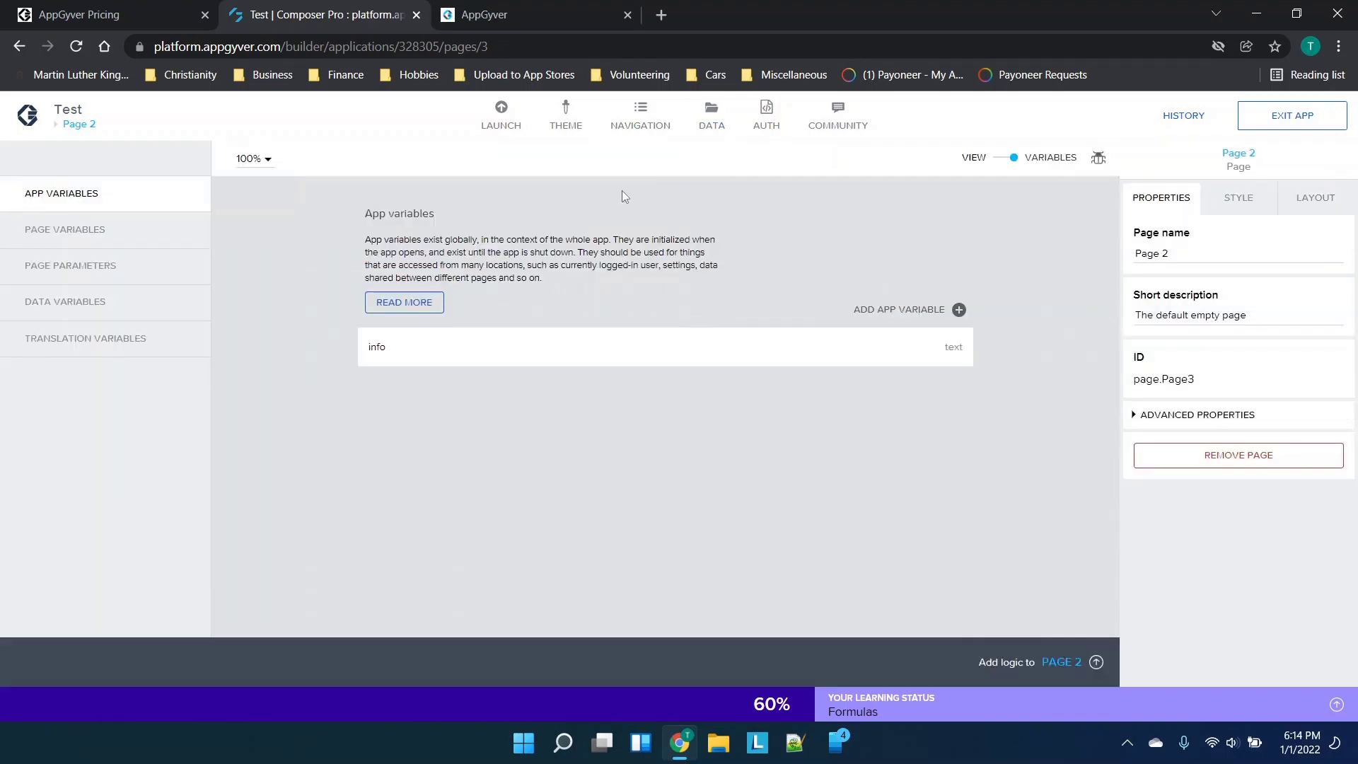
# Step: Return to Page 2's layout and delete its headline title and its text paragraph
pyautogui.click(94, 125)
pyautogui.click(280, 276)
pyautogui.click(1004, 164)
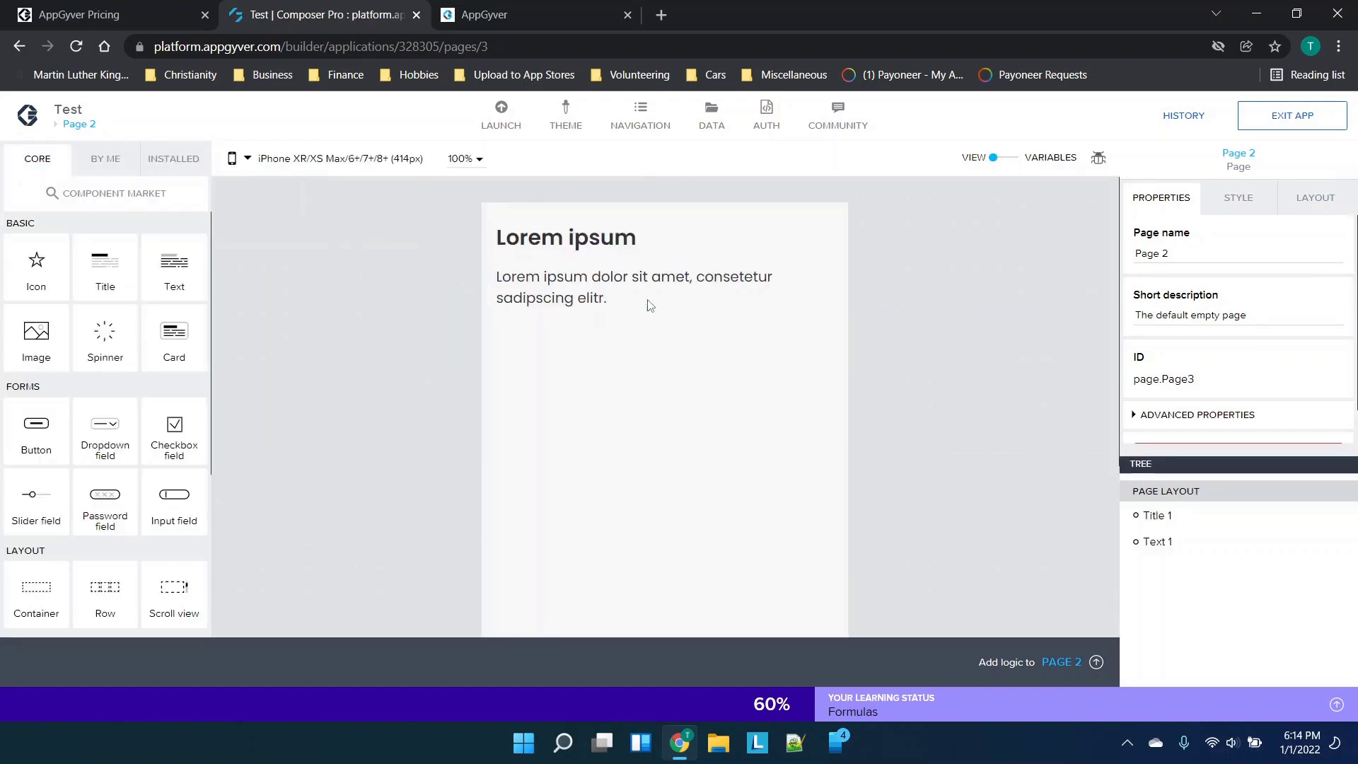
pyautogui.click(736, 242)
pyautogui.click(821, 263)
pyautogui.click(799, 233)
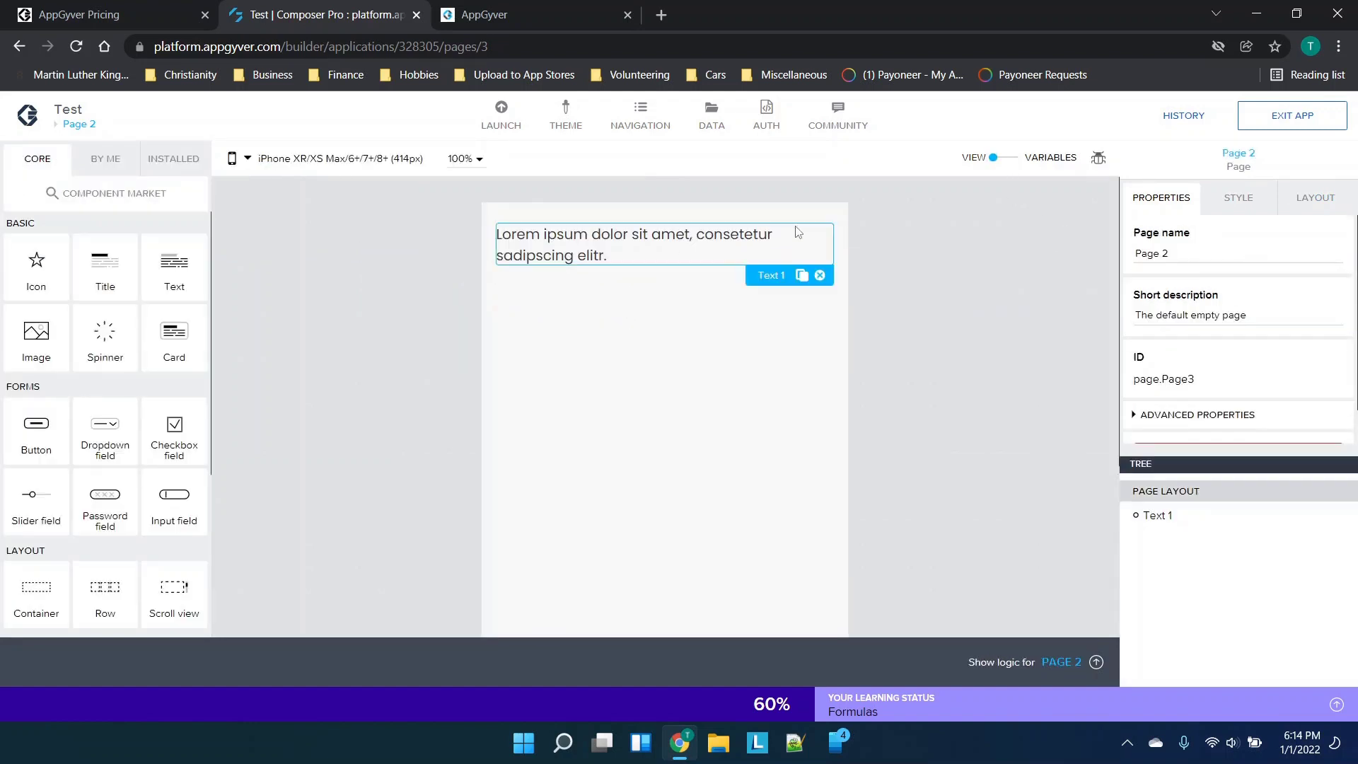
pyautogui.click(814, 276)
# Step: Add a page parameter named test to Page 2 and save the application
pyautogui.click(1006, 164)
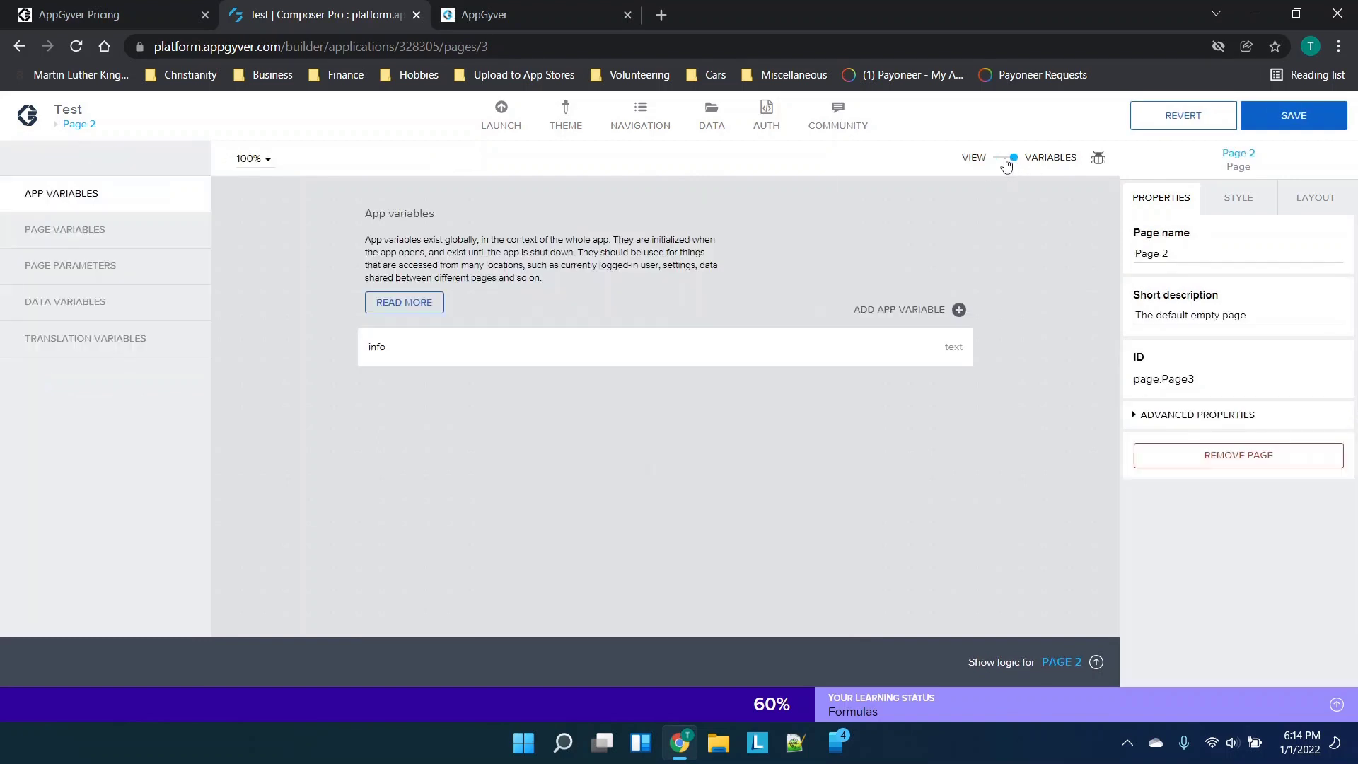
pyautogui.click(98, 267)
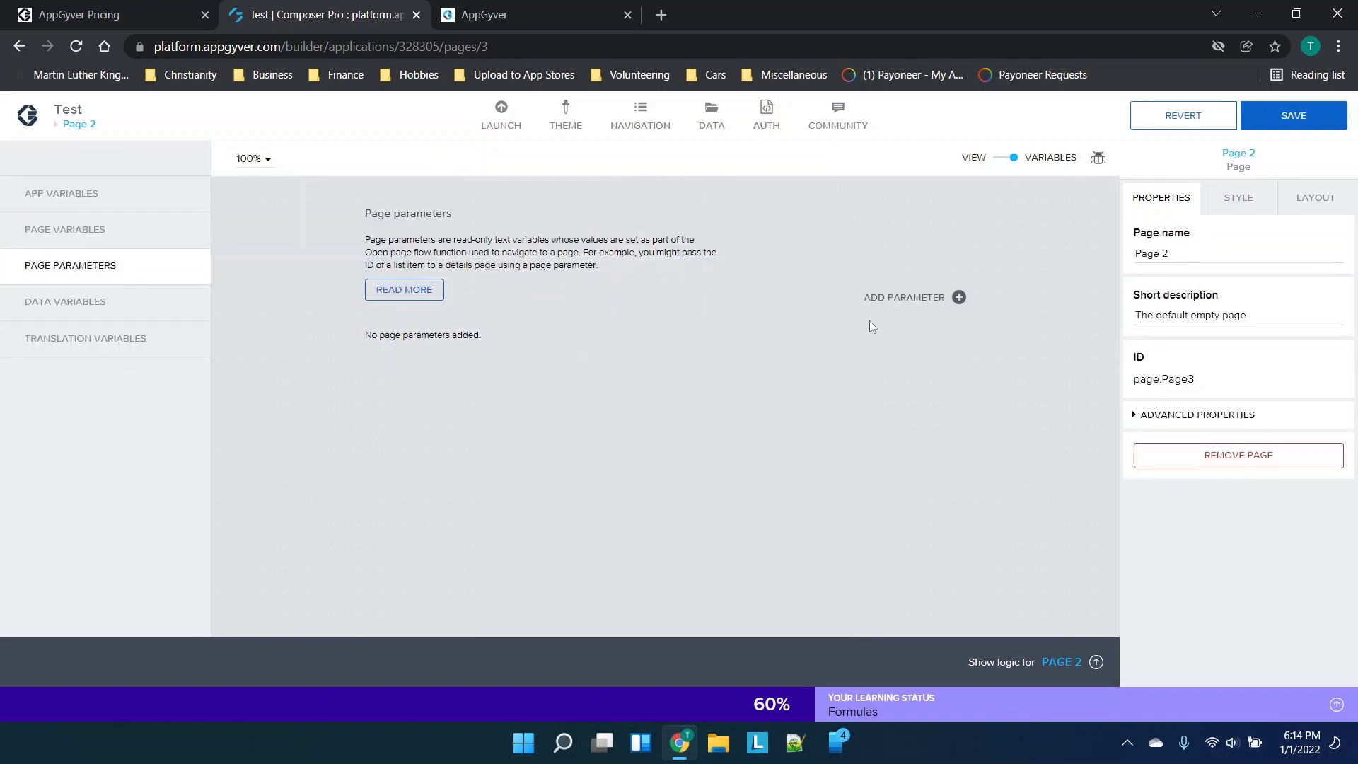
pyautogui.click(917, 302)
pyautogui.write('test')
pyautogui.click(1284, 134)
# Step: Add a text component to the empty Page 2 and start a formula binding for its content, clearing the default formula
pyautogui.click(1013, 158)
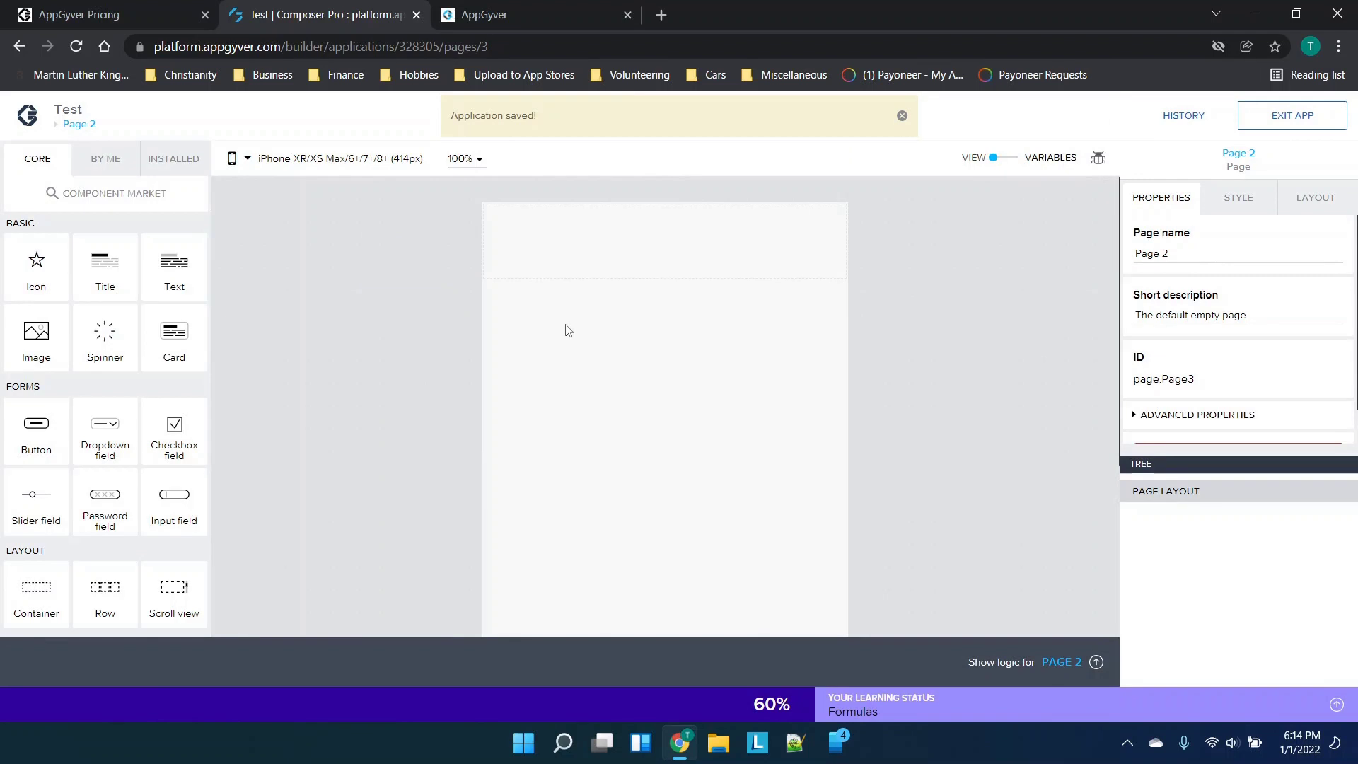
pyautogui.moveTo(169, 266); pyautogui.dragTo(627, 333)
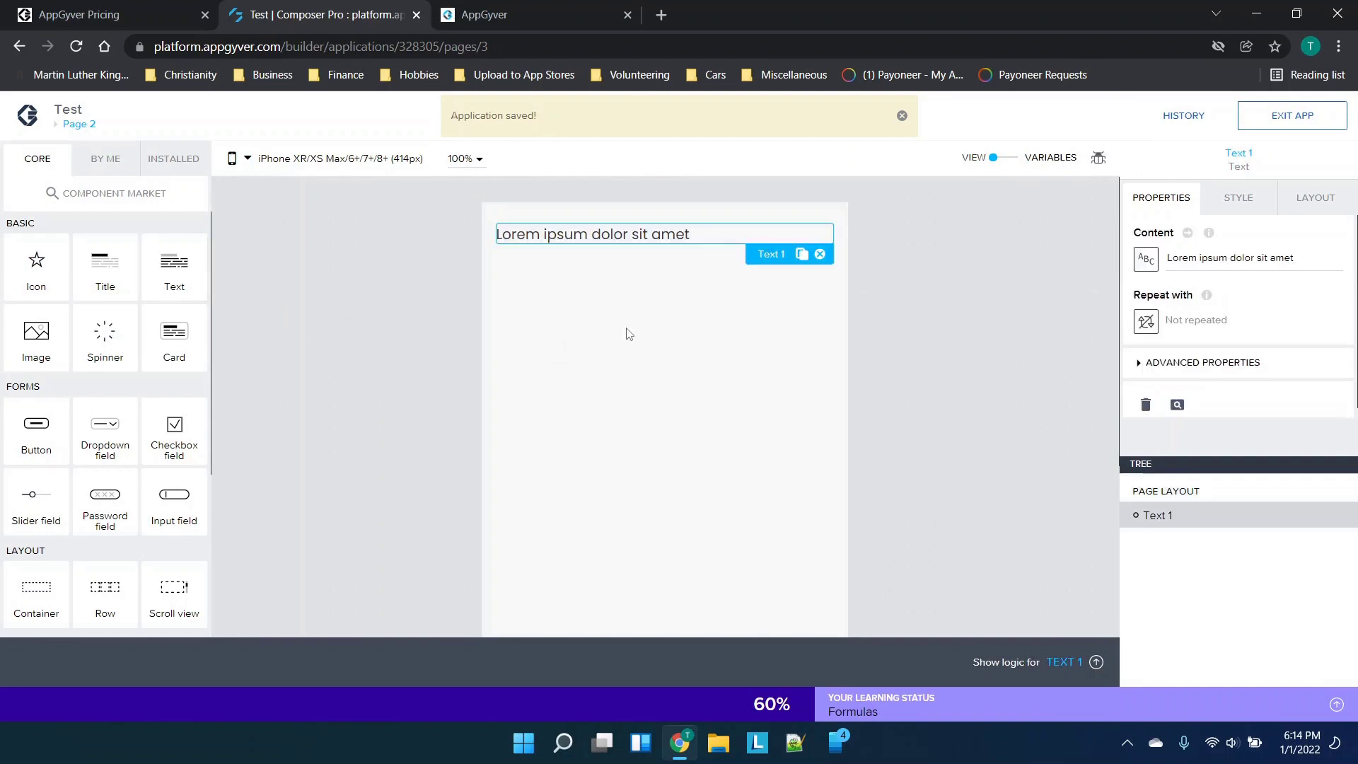
pyautogui.click(1147, 266)
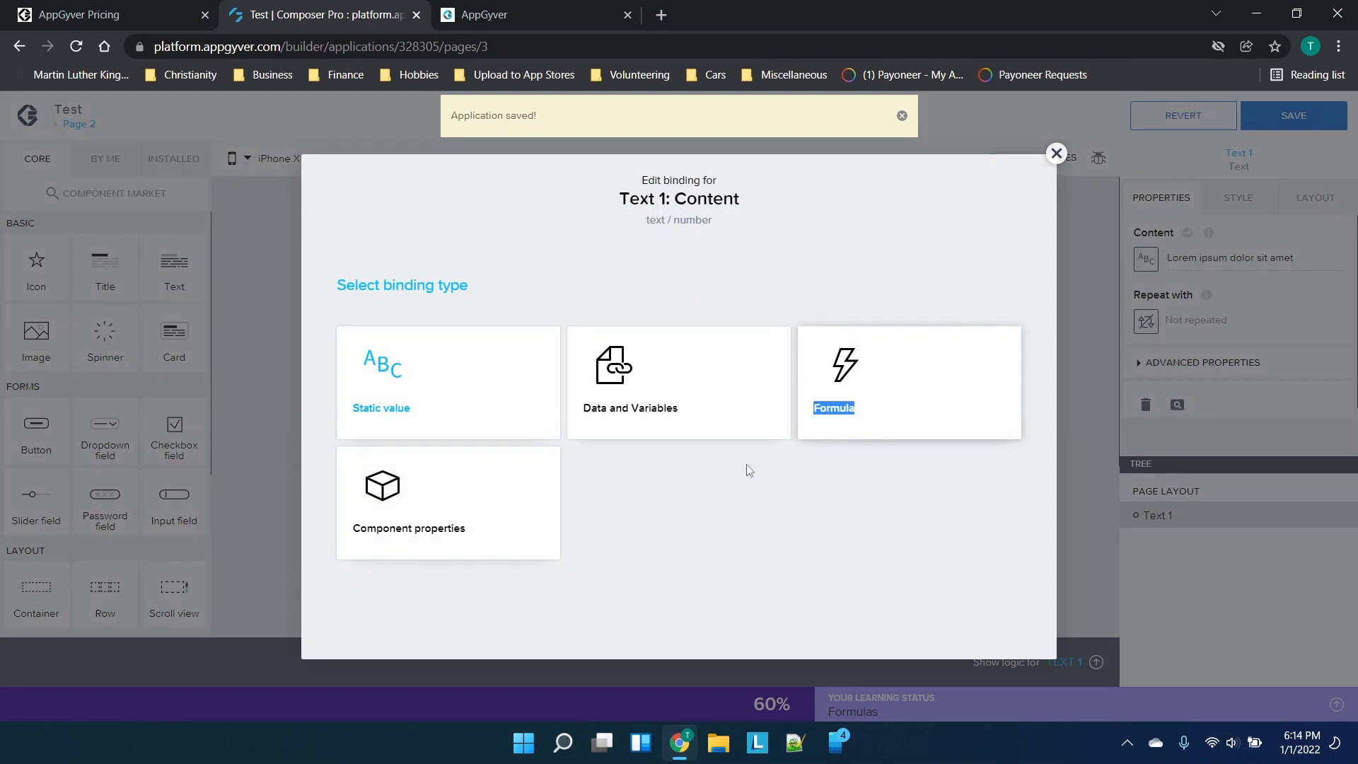
pyautogui.click(887, 422)
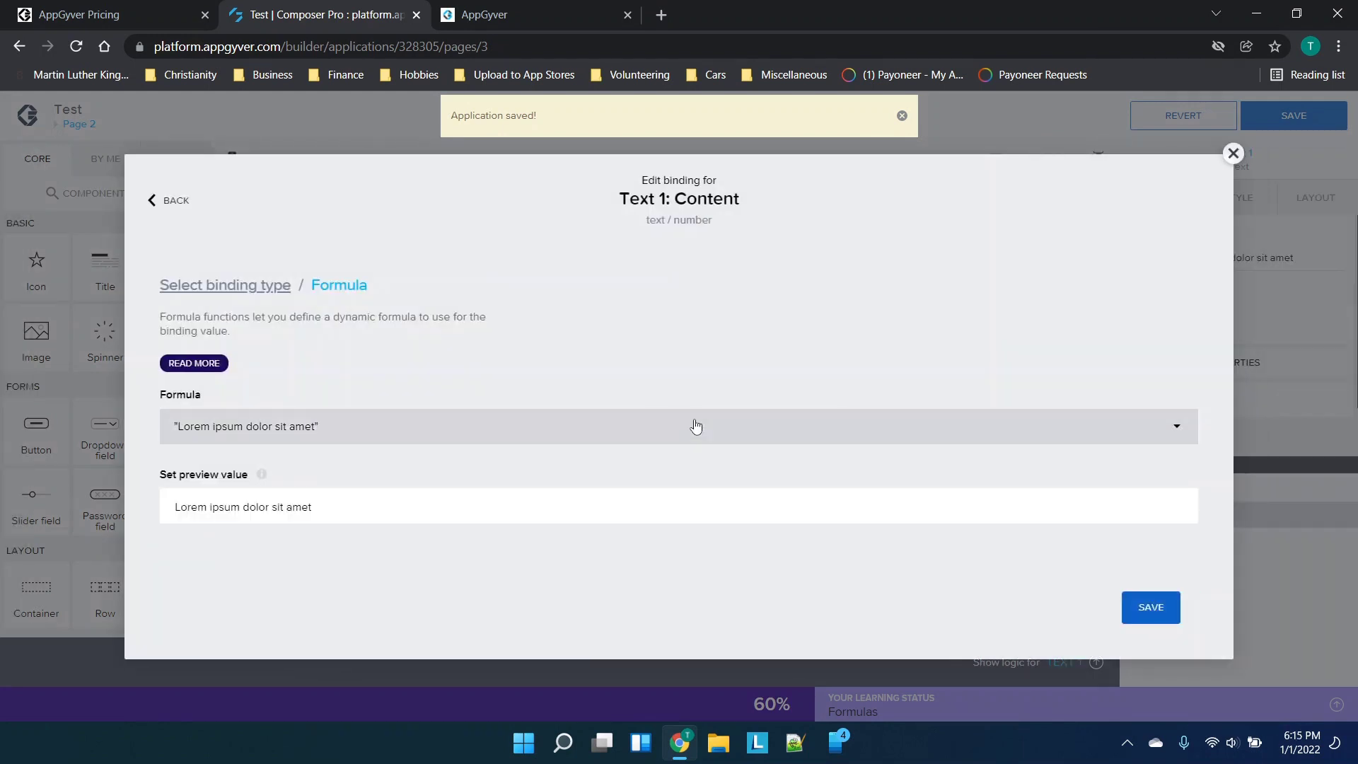
pyautogui.click(649, 423)
pyautogui.hotkey('ctrl', 'a')
pyautogui.press('BackSpace')
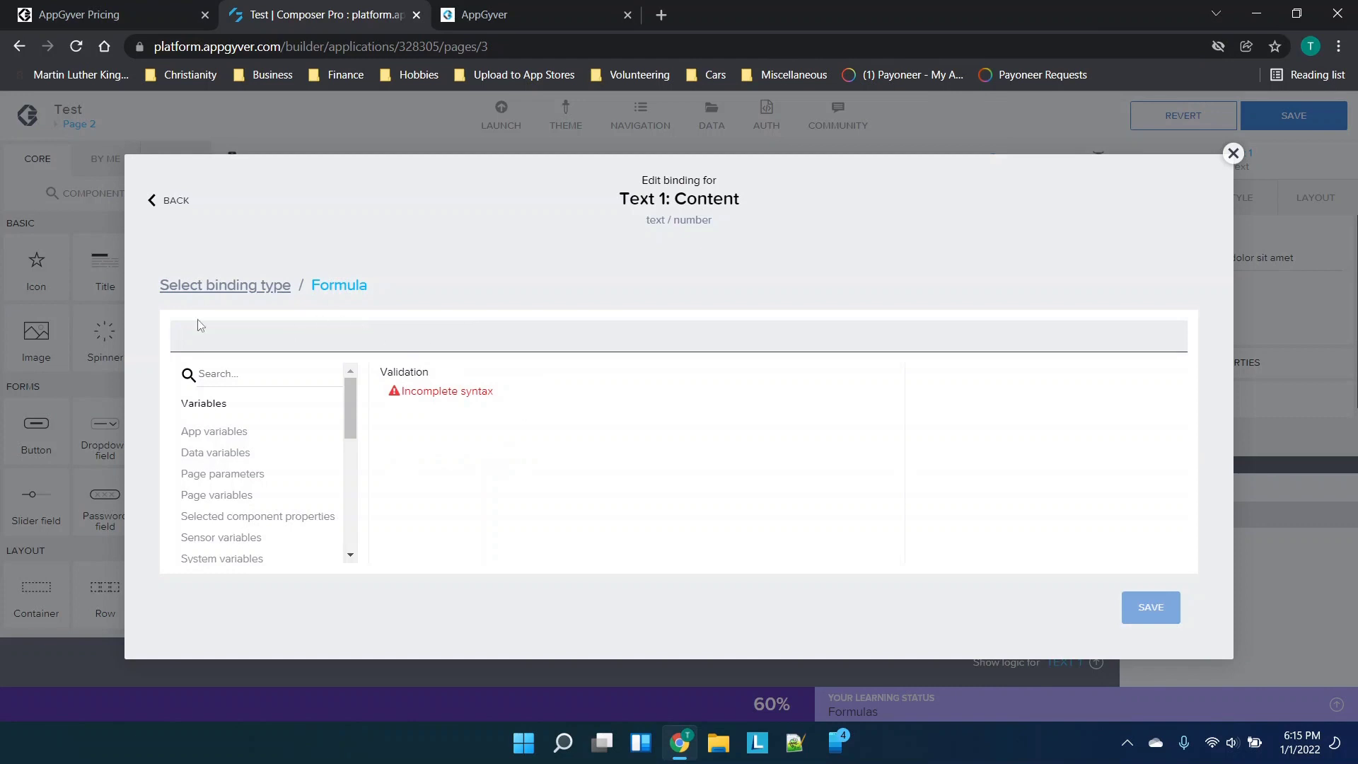
# Step: Set the text component's content formula to the page parameter params.test, then save the binding and the application
pyautogui.scroll(-1, 244, 442)
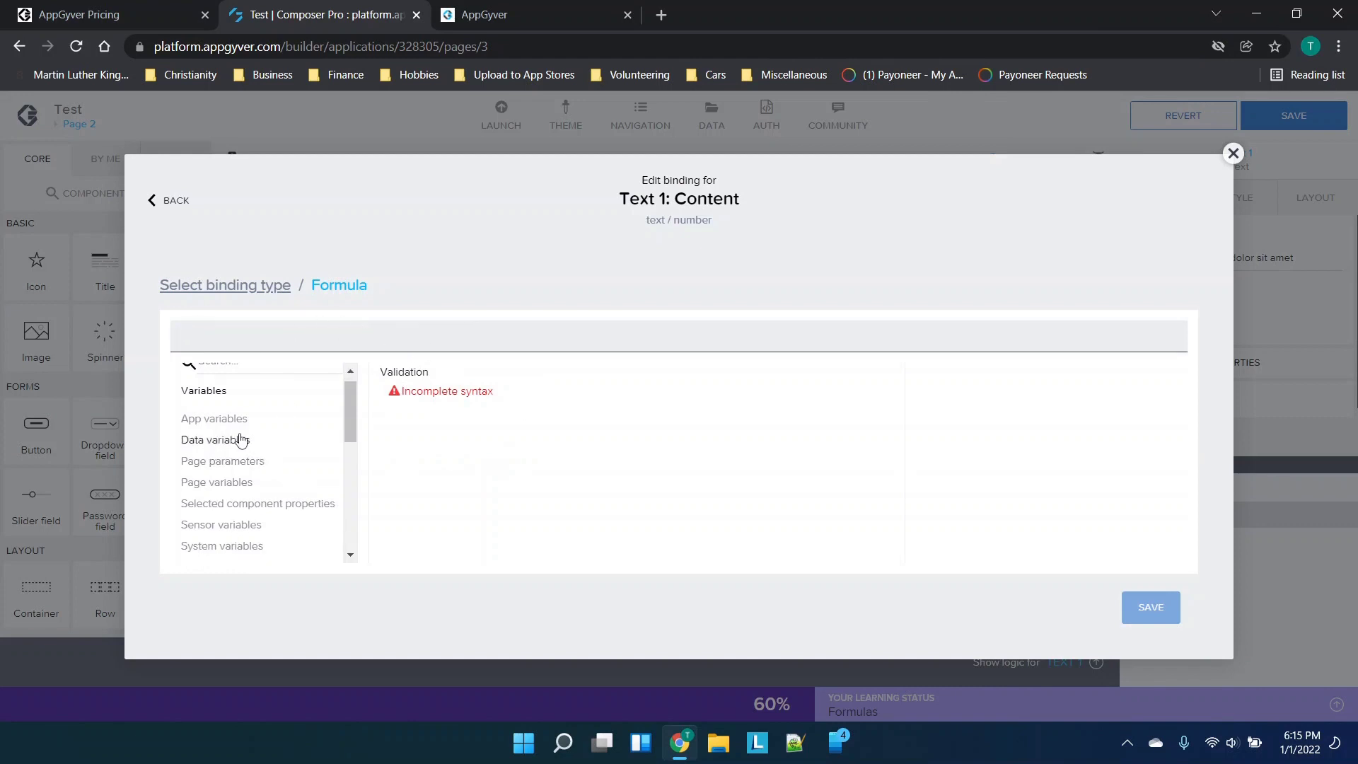
pyautogui.click(233, 420)
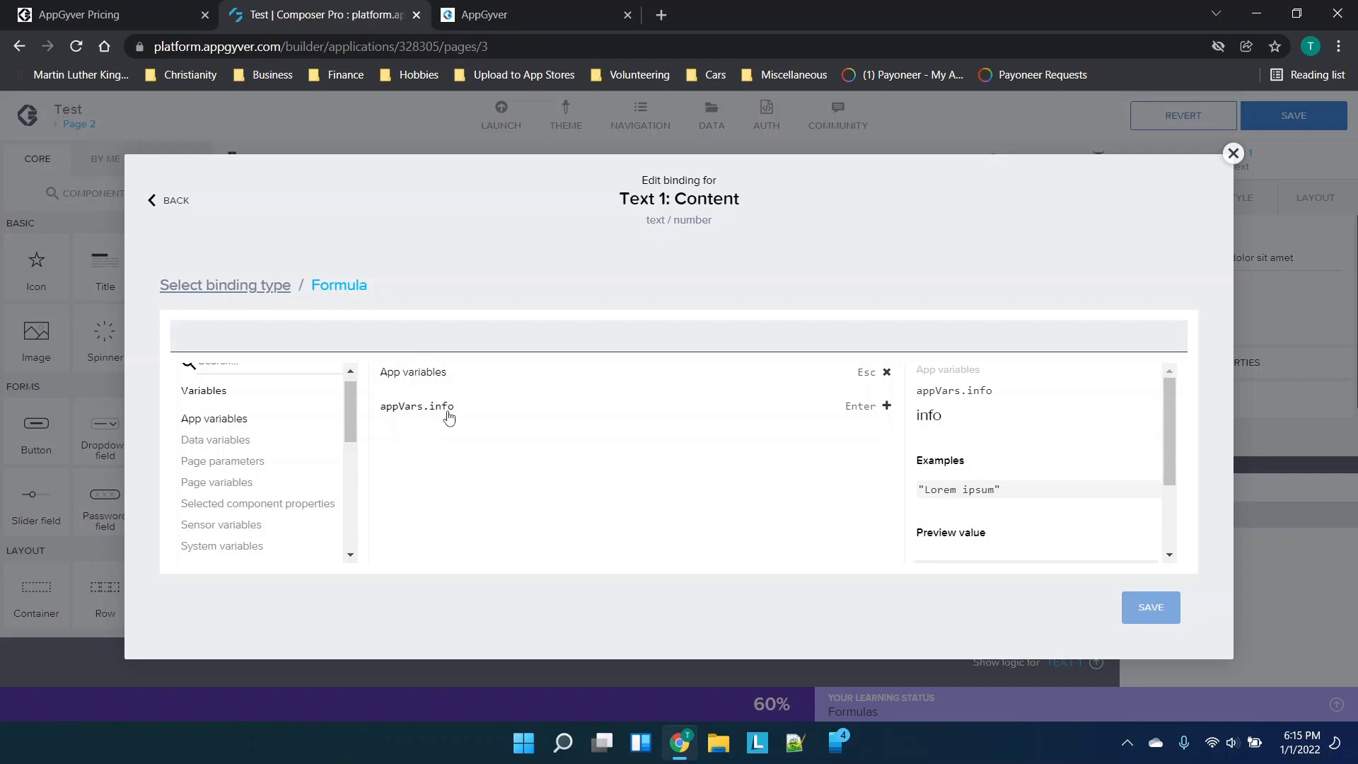
pyautogui.click(256, 442)
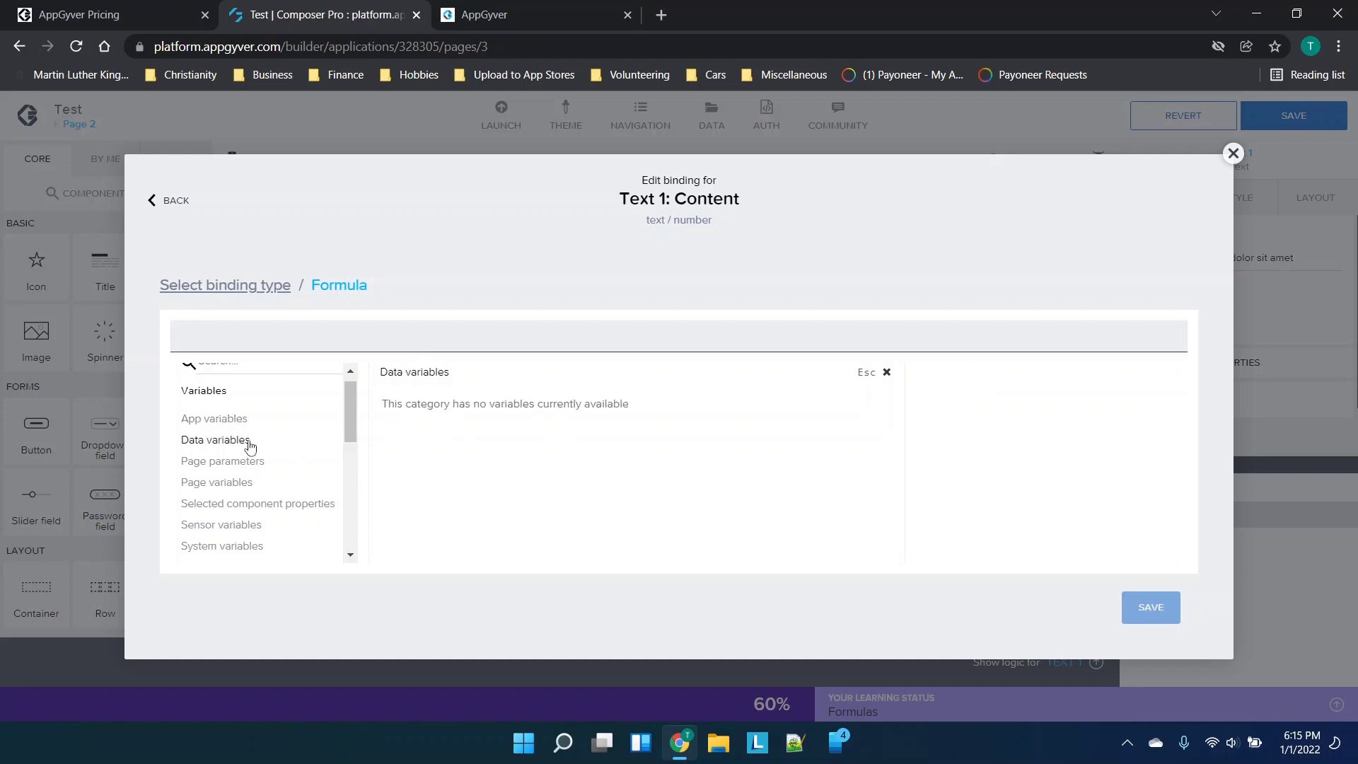
pyautogui.click(222, 463)
pyautogui.click(236, 484)
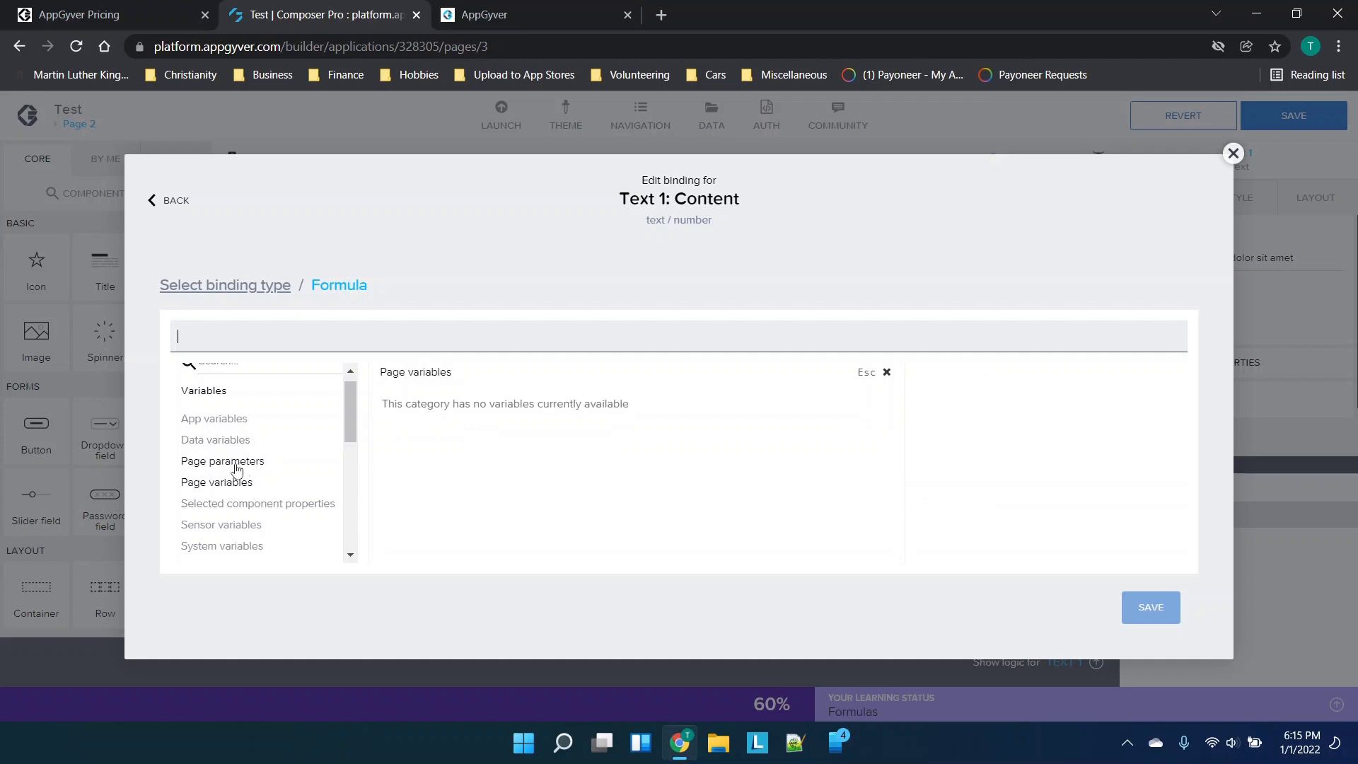
pyautogui.click(233, 462)
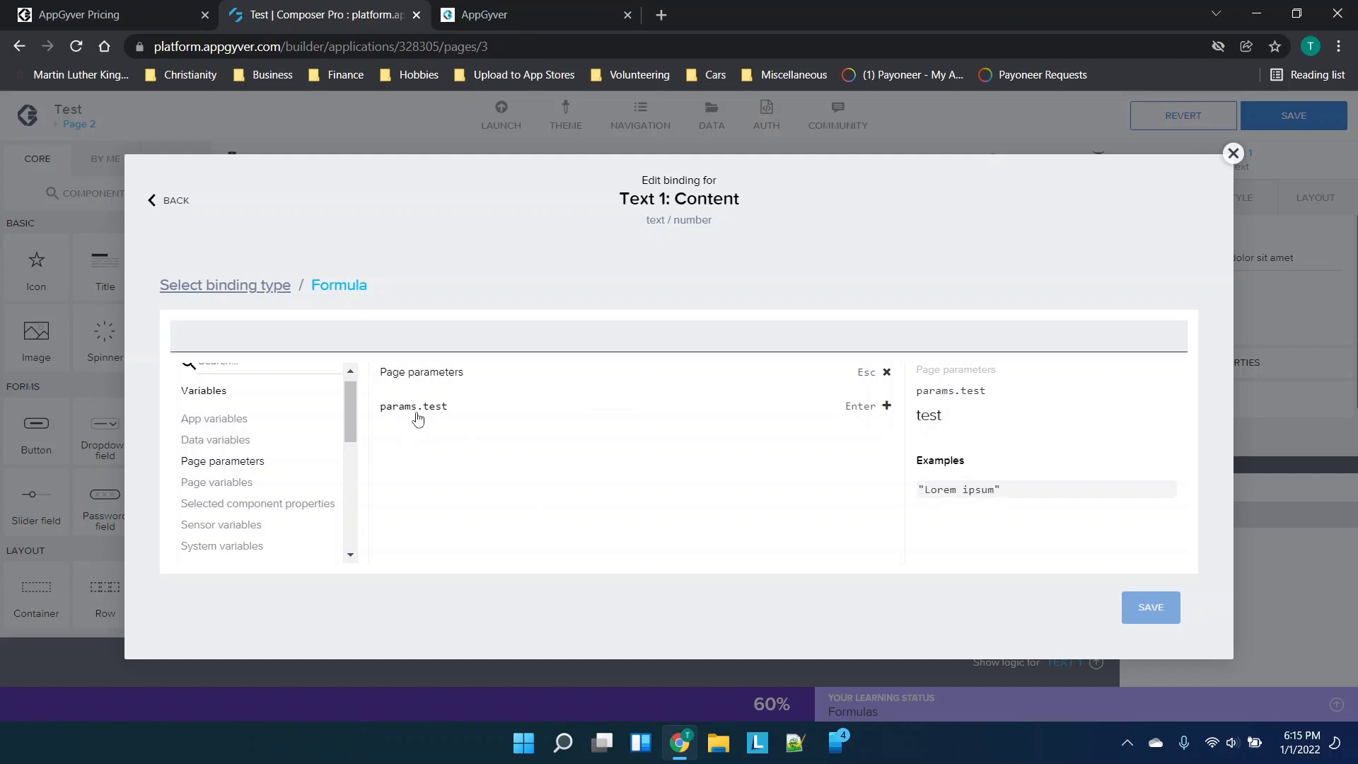
pyautogui.click(418, 417)
pyautogui.click(1151, 608)
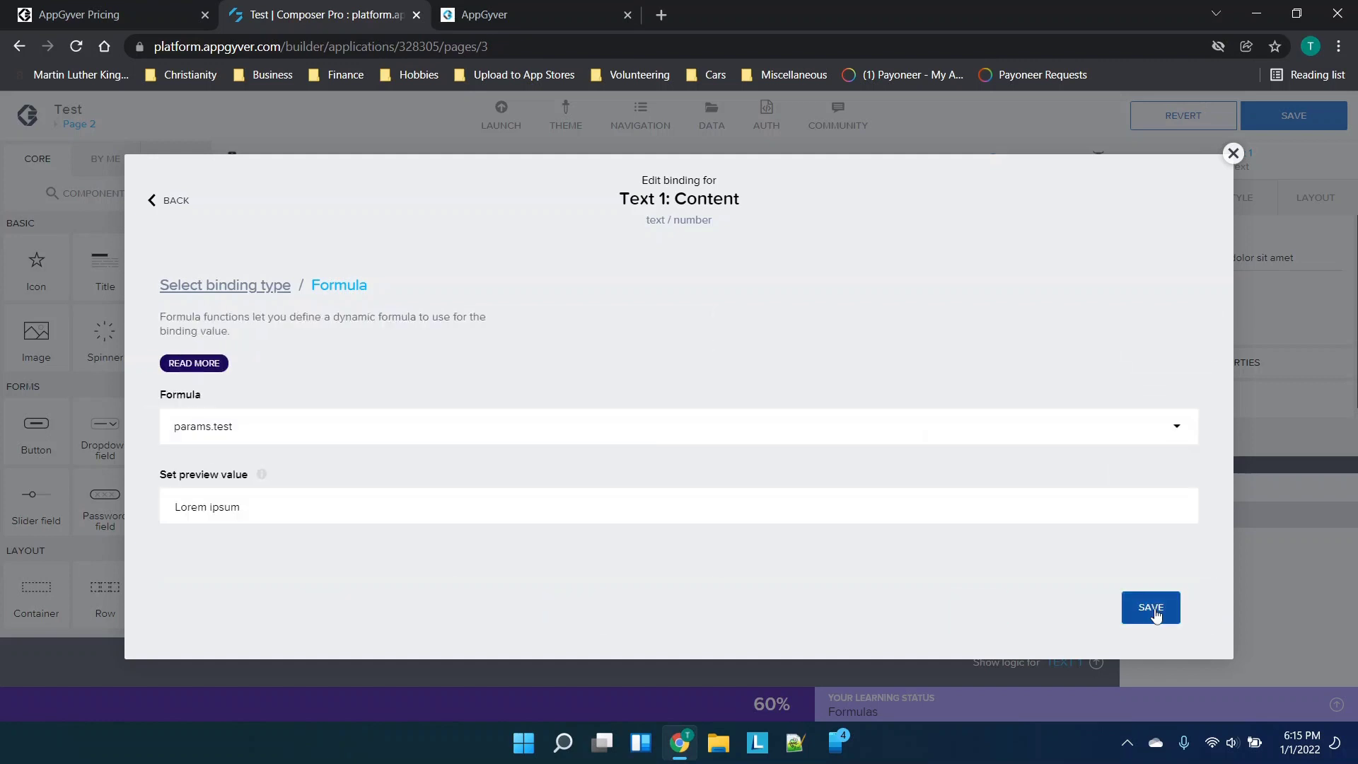
pyautogui.click(1153, 608)
pyautogui.click(1294, 115)
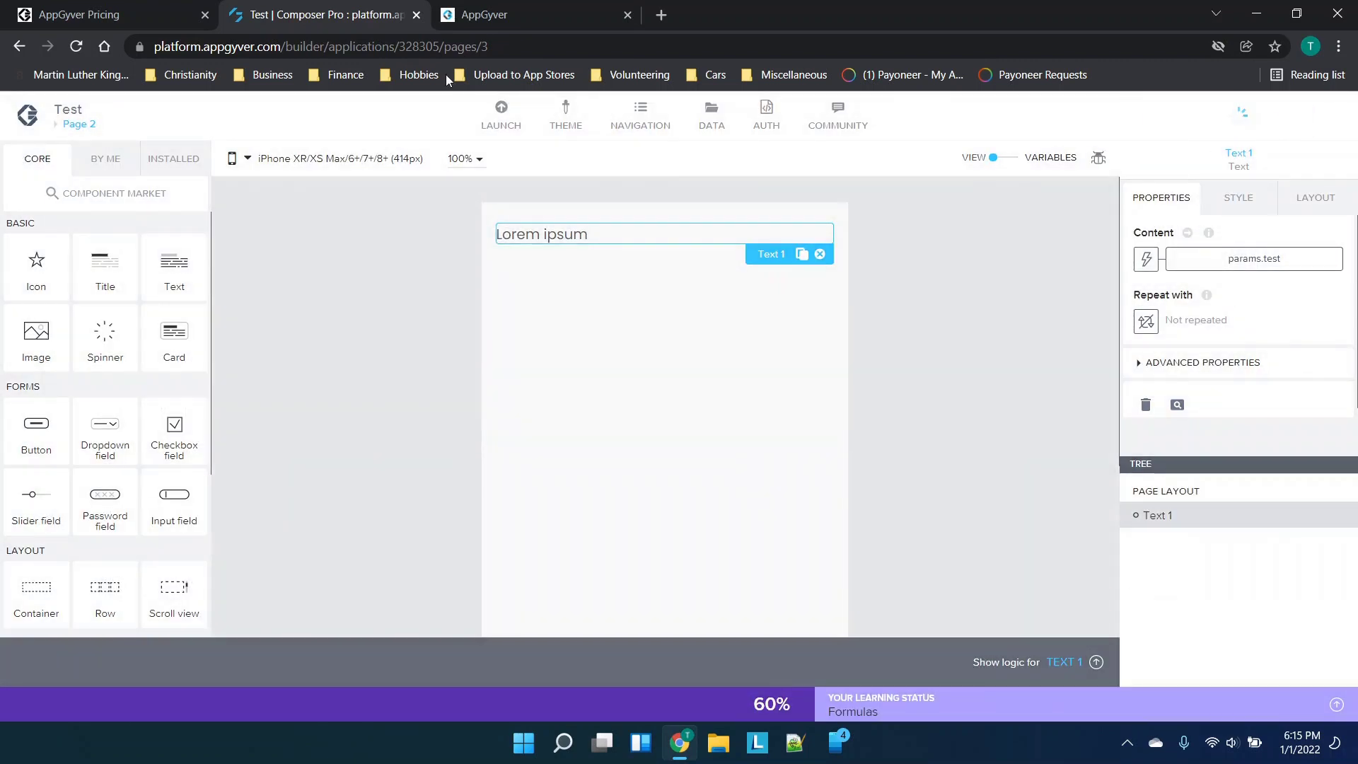
# Step: Open the Empty page in the editor and show the logic of its "Go to page 2" button
pyautogui.click(713, 116)
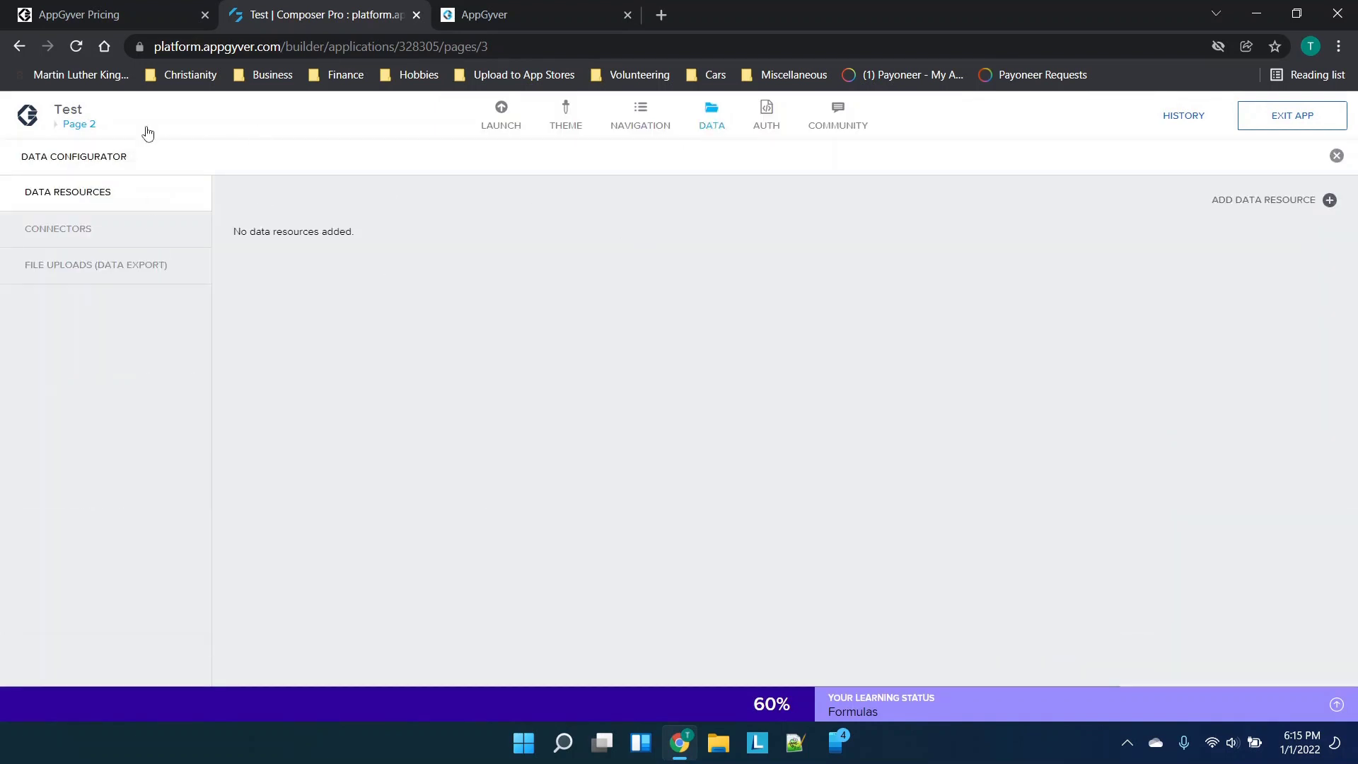
pyautogui.click(82, 125)
pyautogui.click(170, 290)
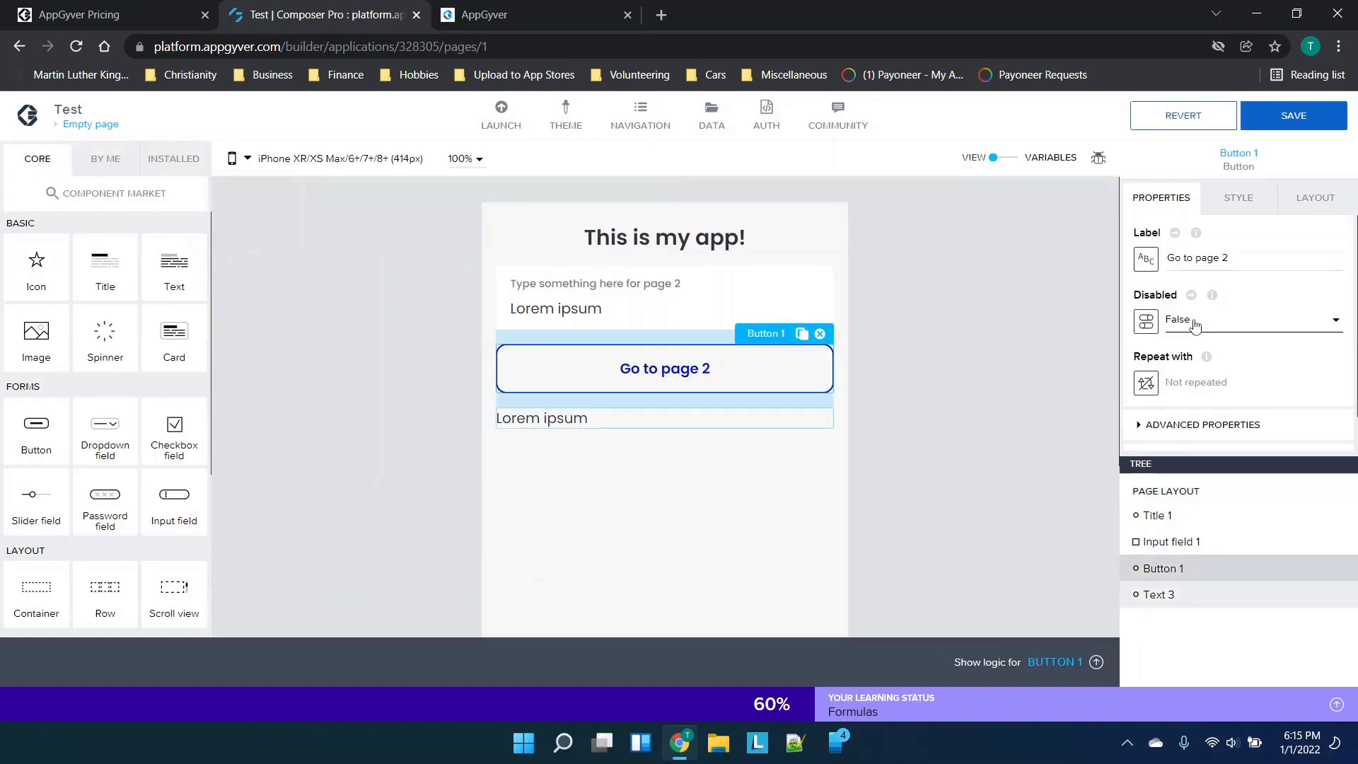
pyautogui.scroll(-1, 1279, 342)
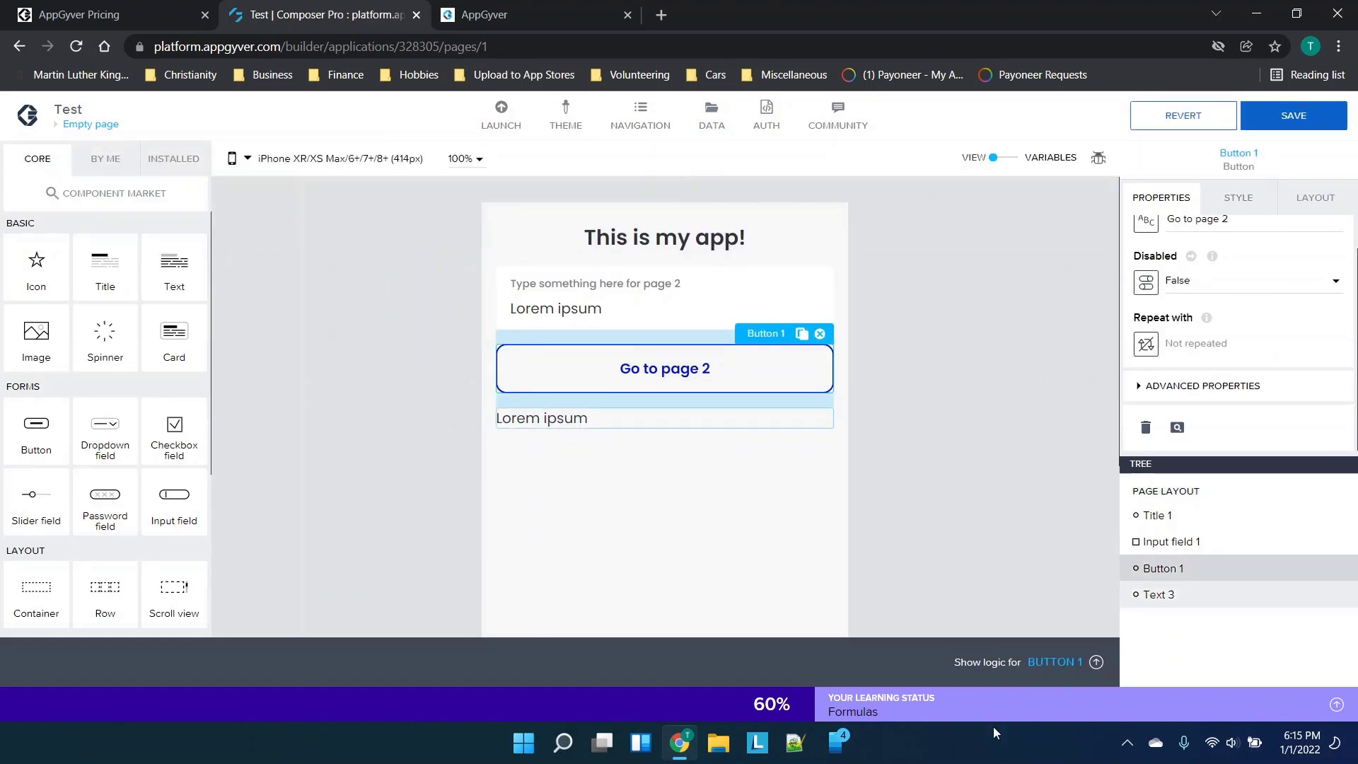
pyautogui.click(1097, 662)
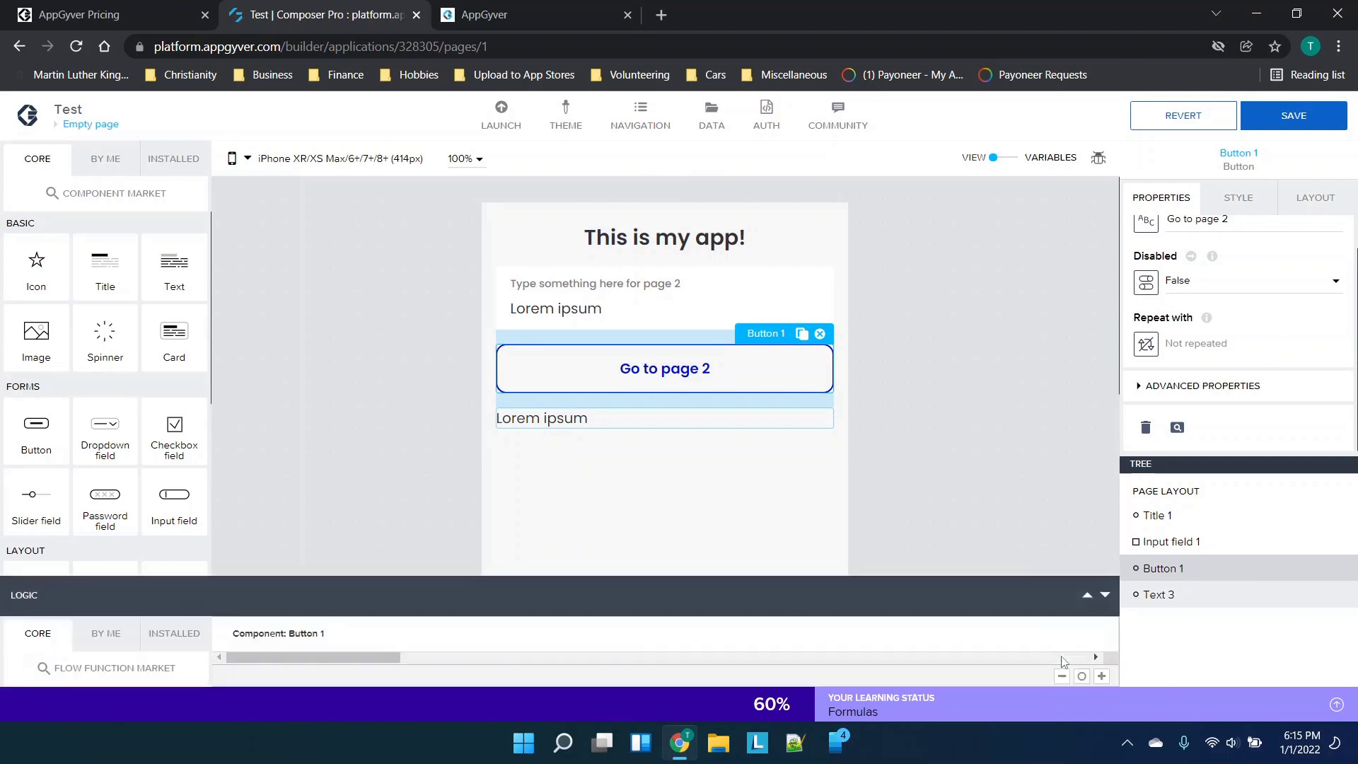
# Step: Delete the Set app variable function from the button's logic and connect the Component tap event directly to Open page
pyautogui.click(794, 522)
pyautogui.click(565, 528)
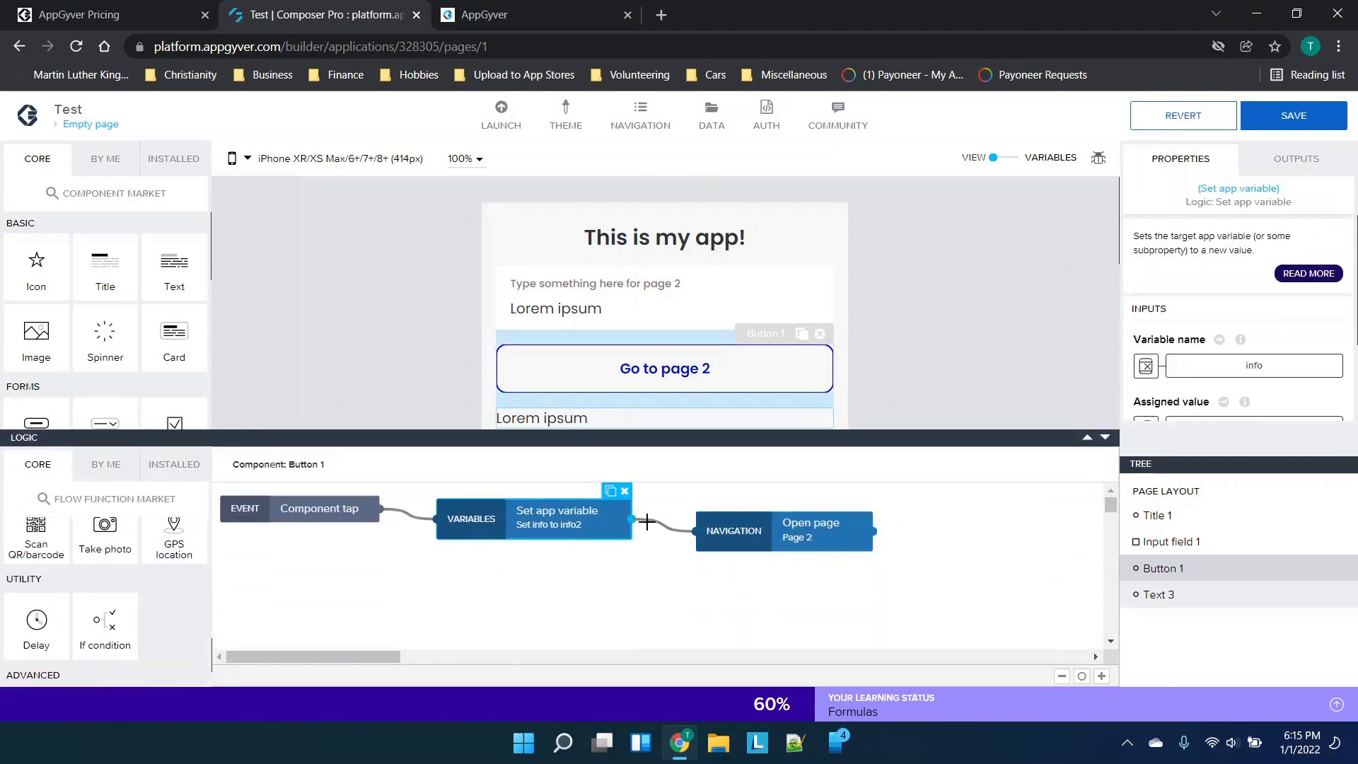
pyautogui.press('Delete')
pyautogui.moveTo(381, 509); pyautogui.dragTo(698, 532)
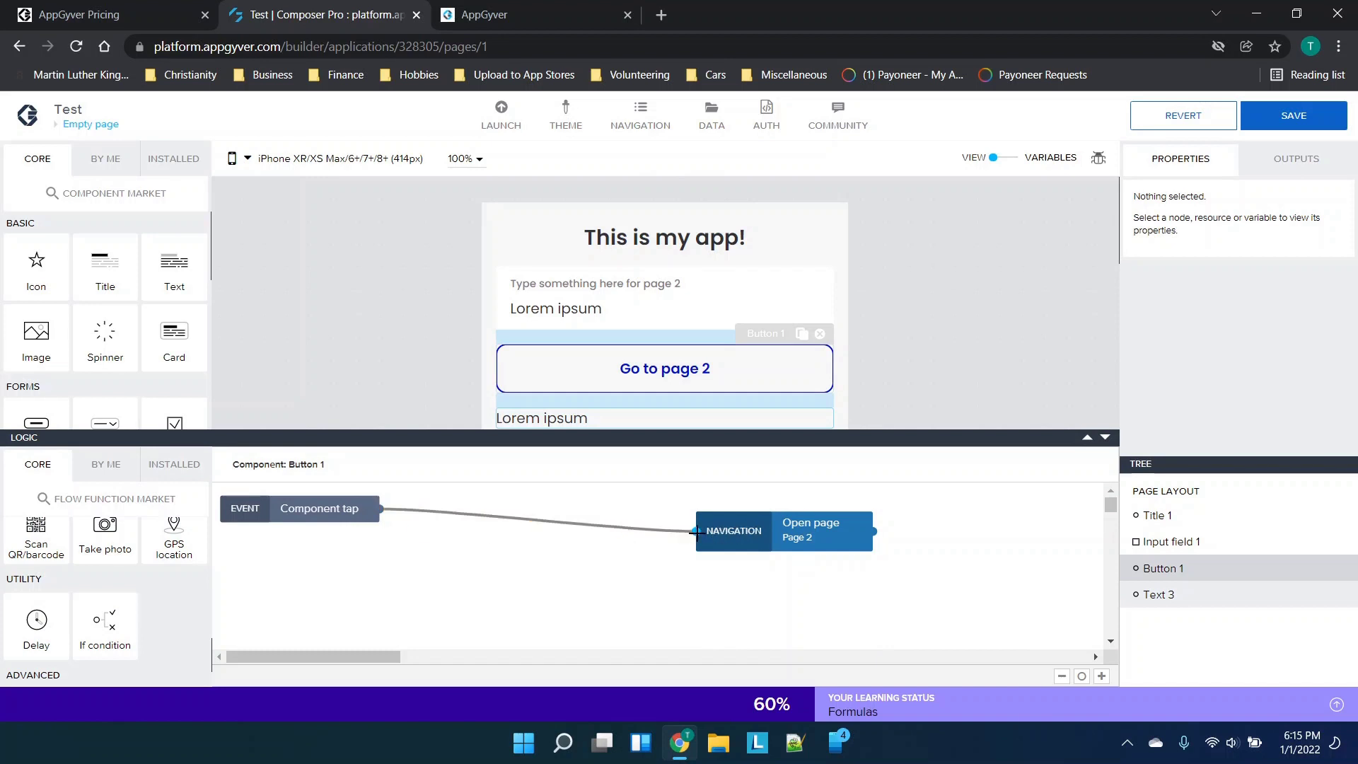
# Step: Bind the test parameter of the button's Open page function to the formula pageVars.info2, then save the application
pyautogui.click(777, 543)
pyautogui.scroll(-2, 1230, 322)
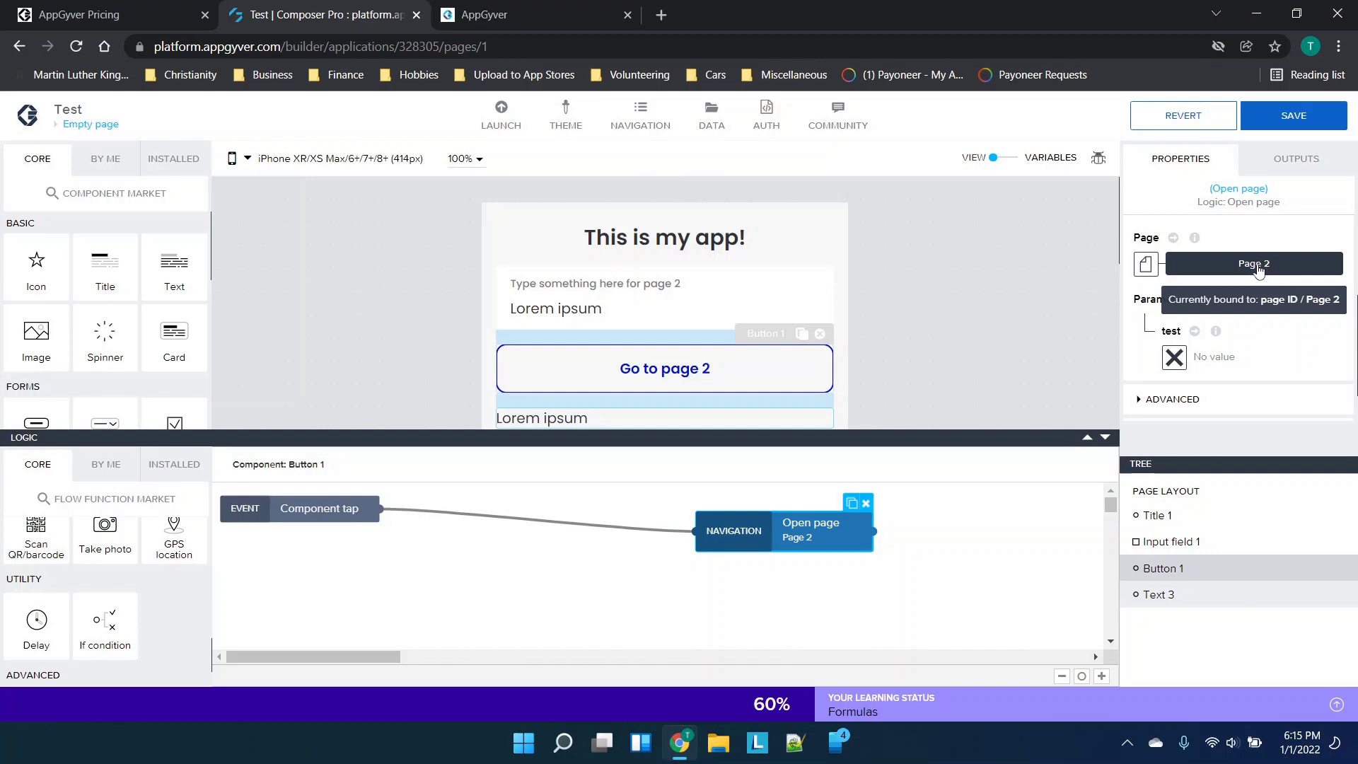
pyautogui.click(1172, 362)
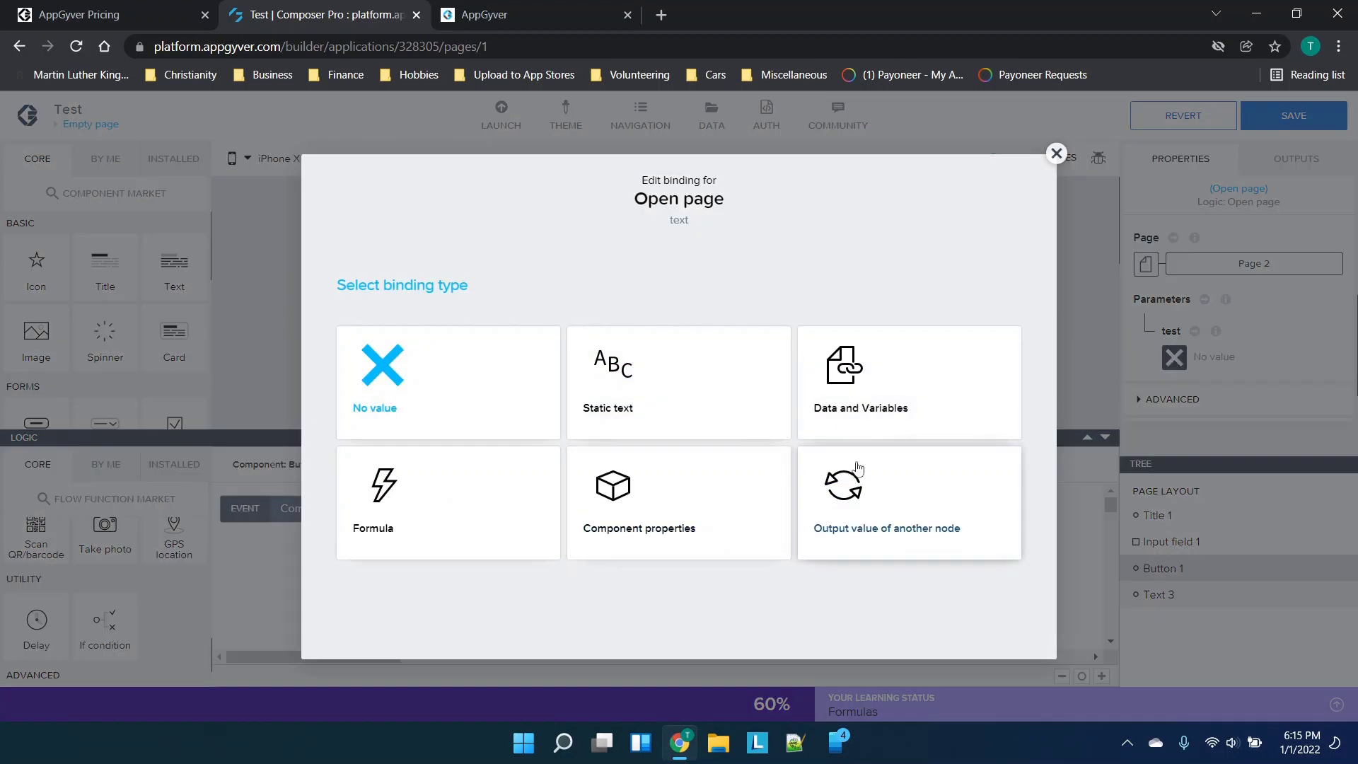
pyautogui.click(470, 508)
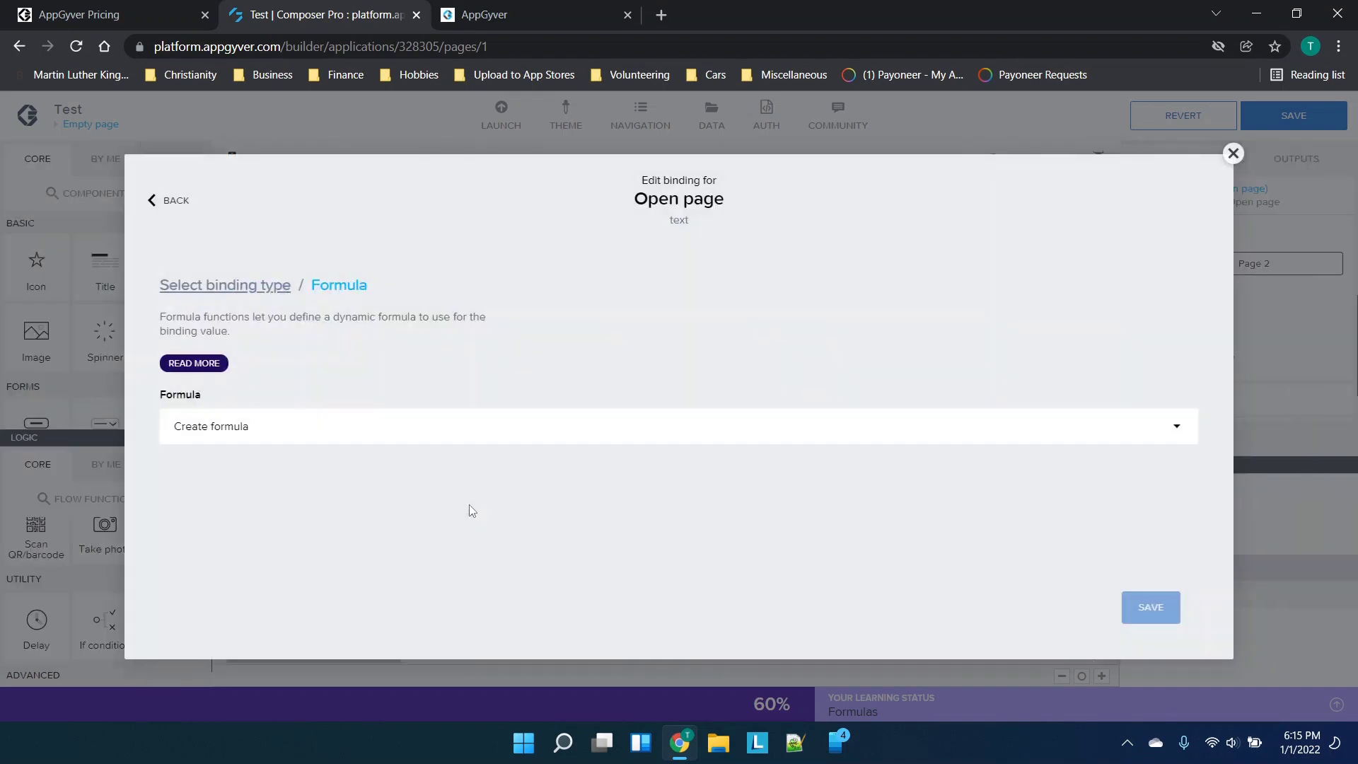
pyautogui.click(406, 427)
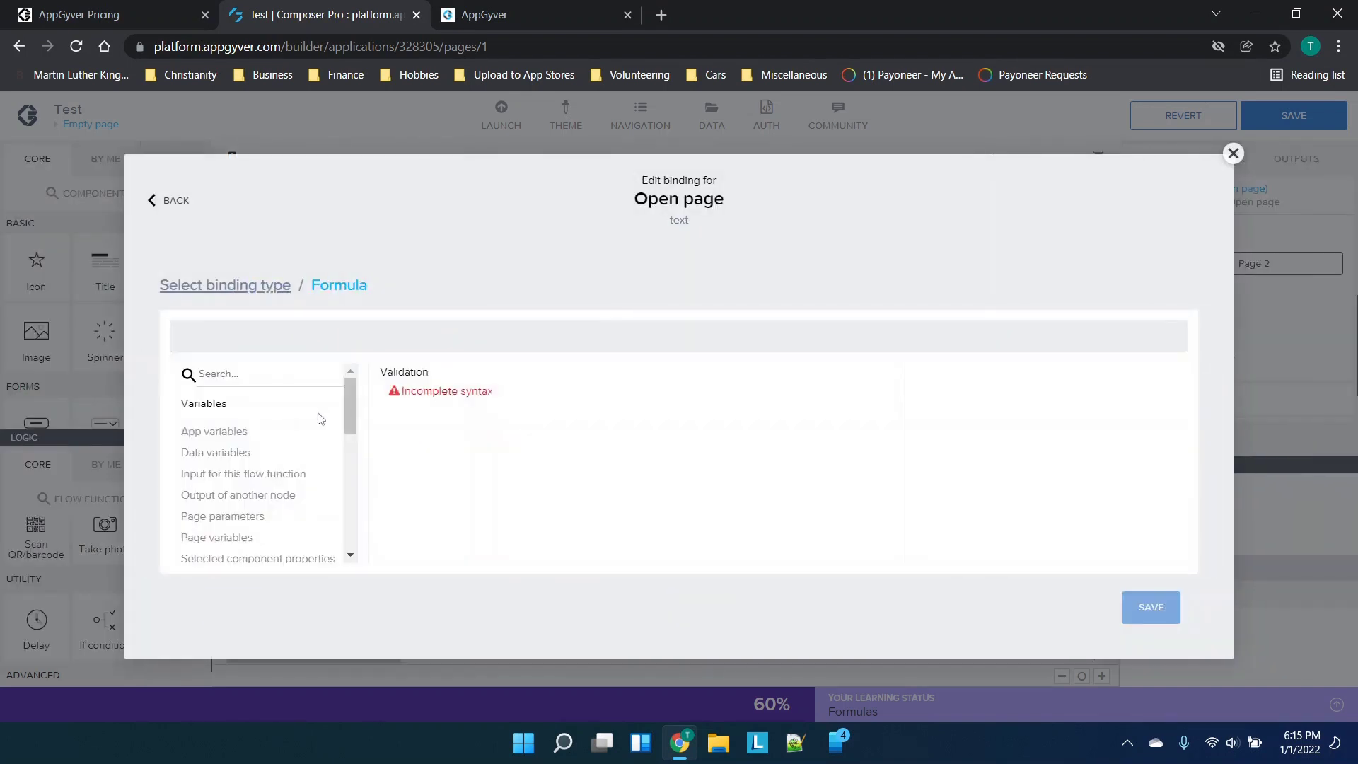
pyautogui.click(226, 535)
pyautogui.click(437, 407)
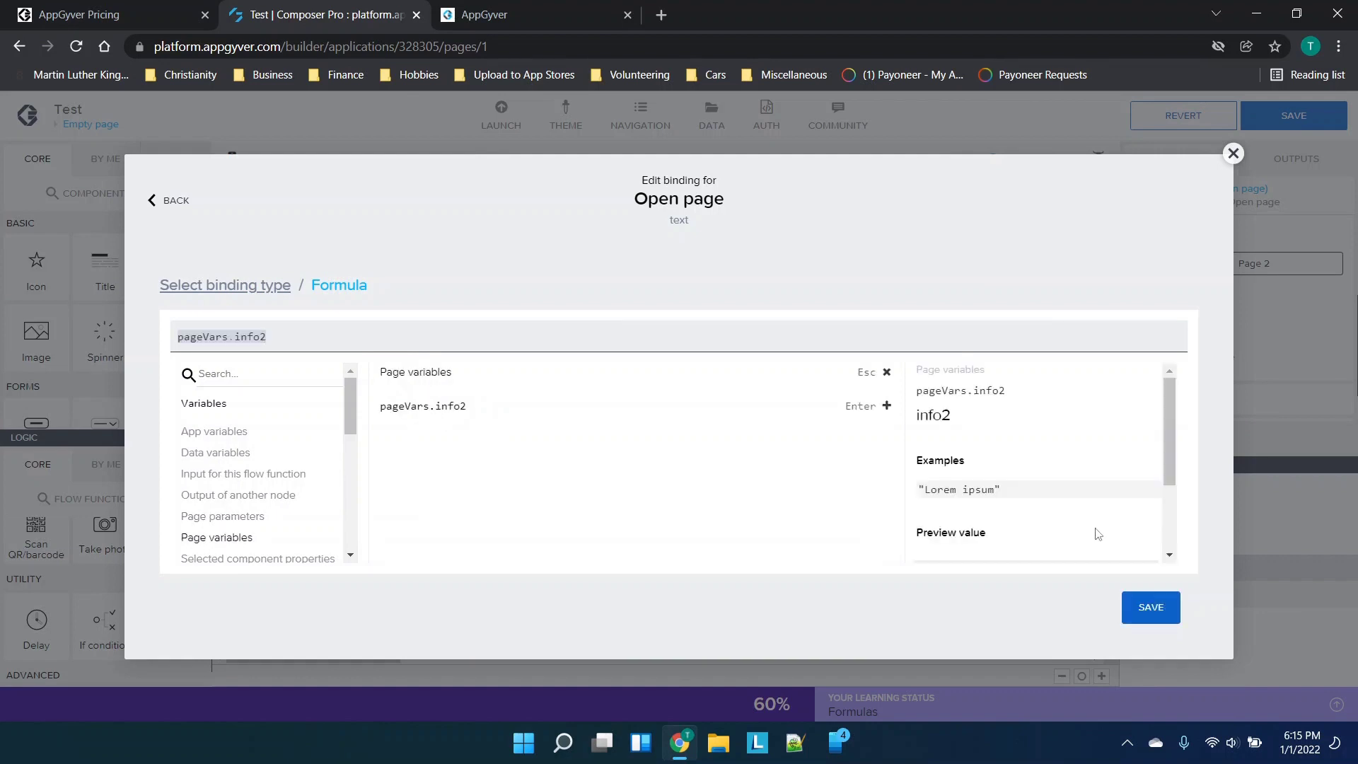
pyautogui.click(1153, 608)
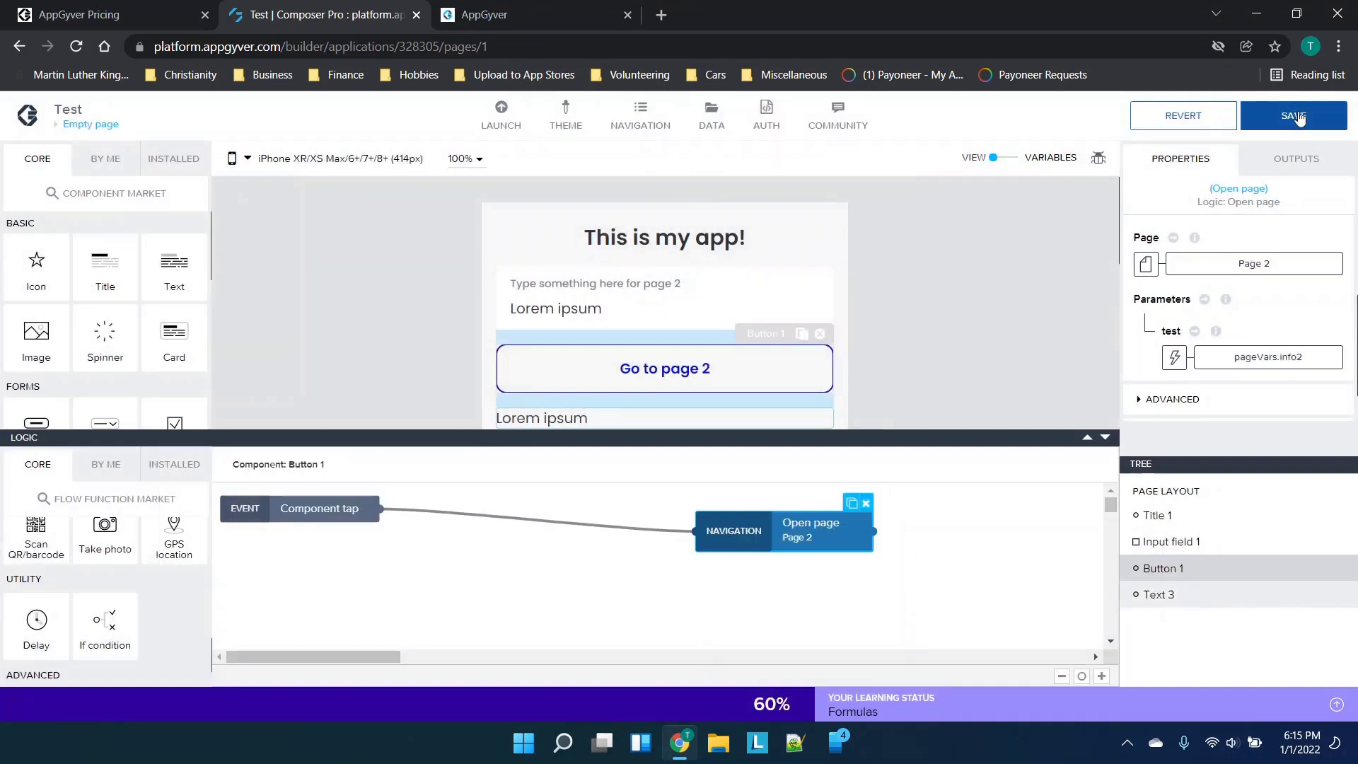
pyautogui.click(1295, 116)
# Step: Switch to the app preview, enter "testing" in the input field, go to Page 2 and check the passed text
pyautogui.click(504, 15)
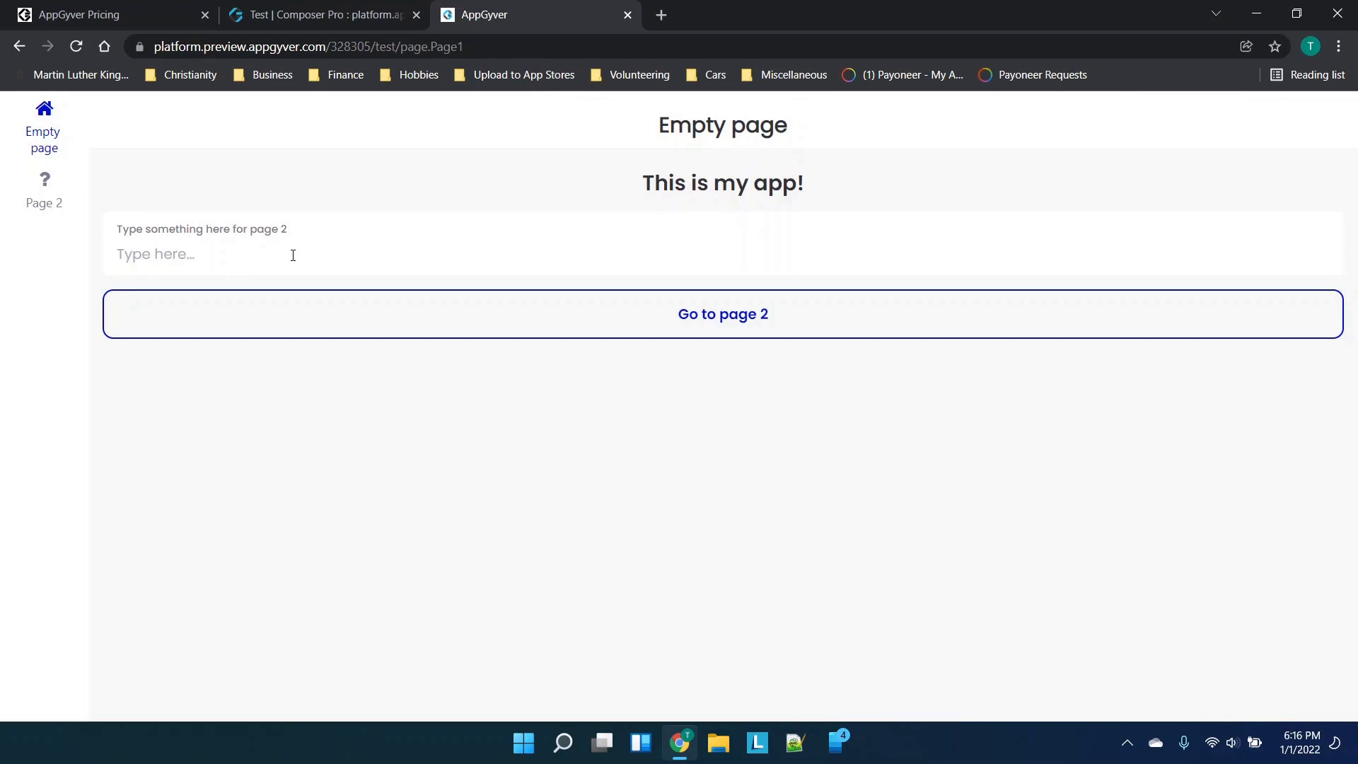
pyautogui.write('testing')
pyautogui.click(566, 327)
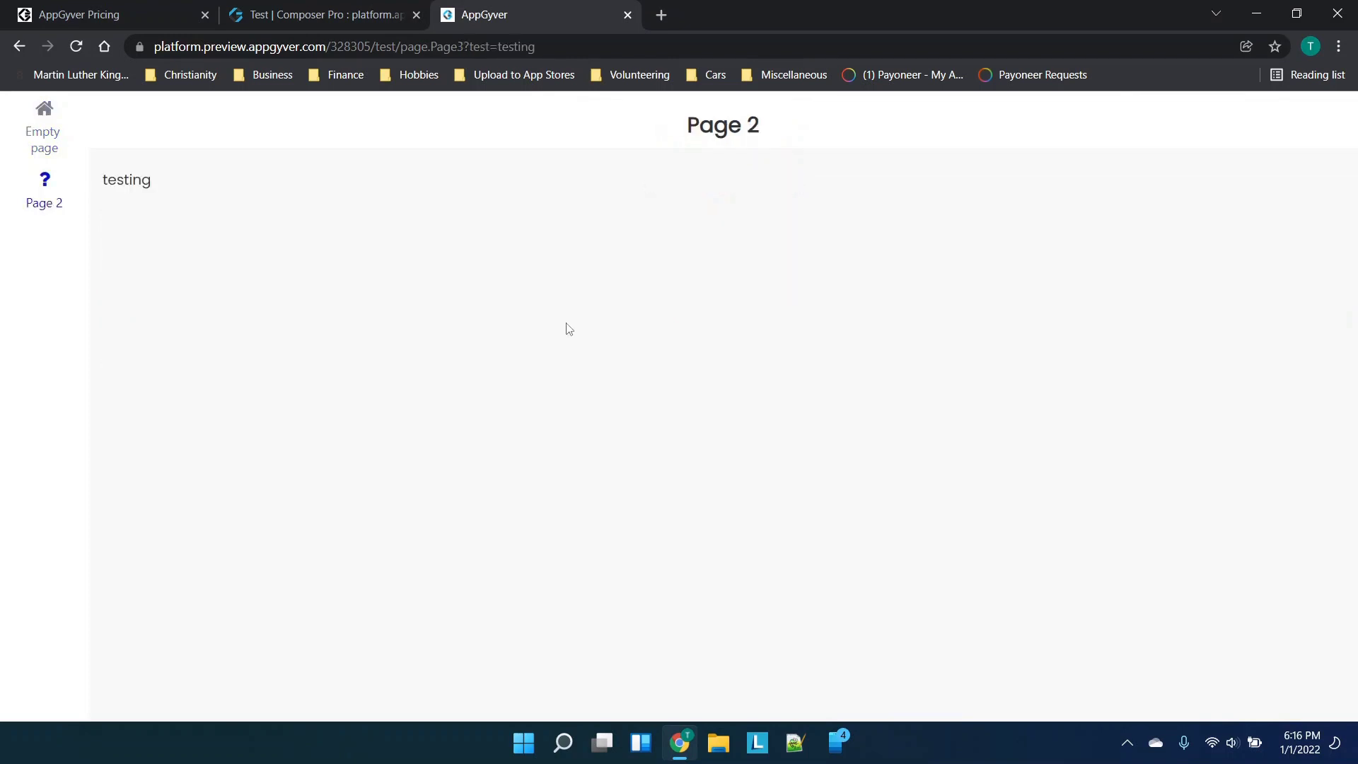
pyautogui.moveTo(98, 183); pyautogui.dragTo(151, 181)
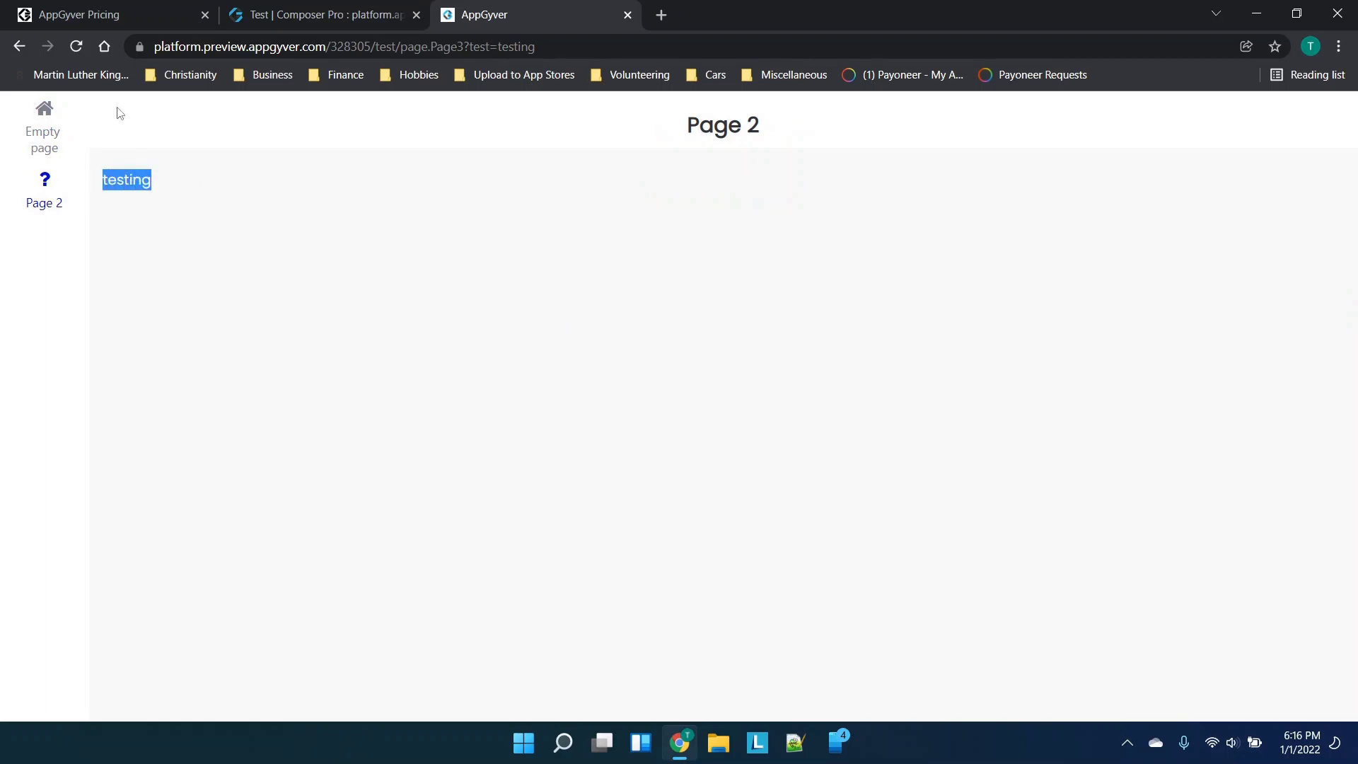
pyautogui.click(80, 49)
pyautogui.moveTo(99, 182); pyautogui.dragTo(209, 175)
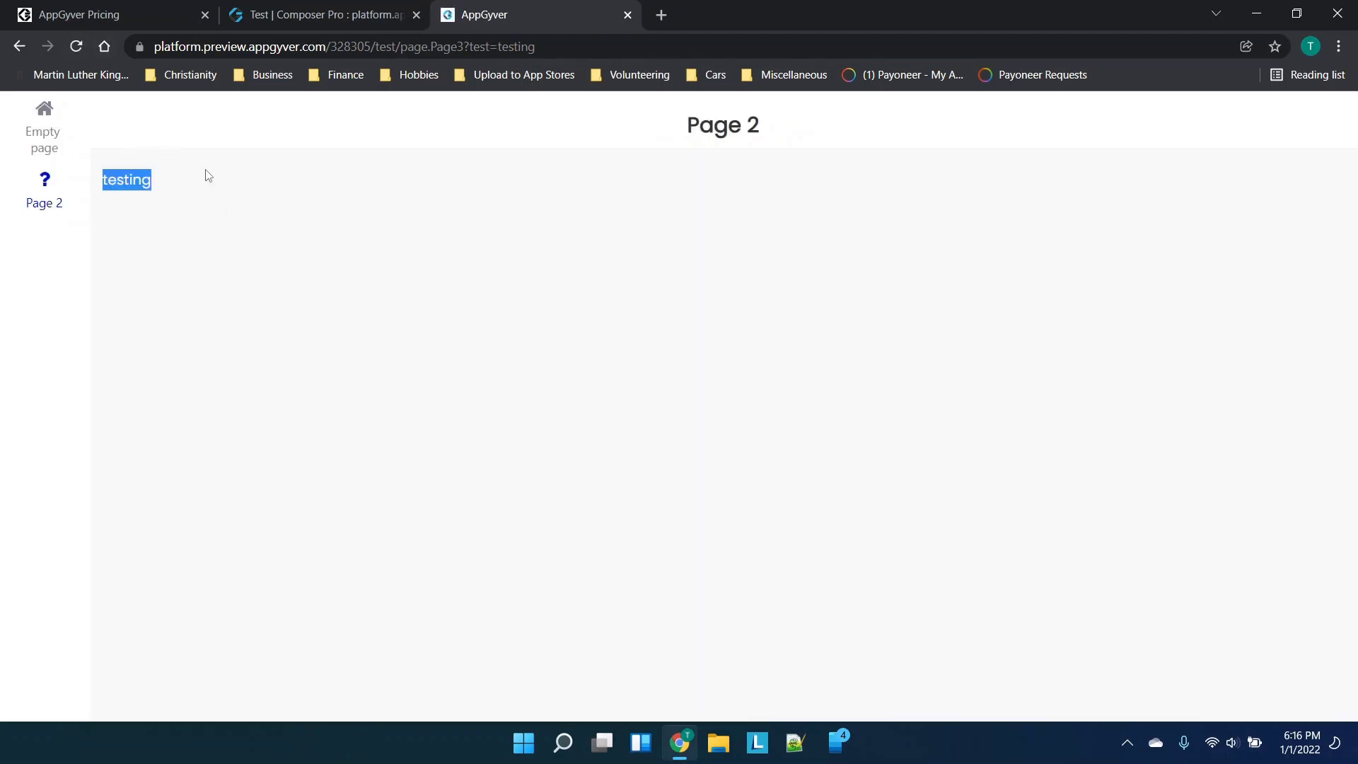
# Step: Test opening Page 2 from the Empty page with the input field left blank, and return to the Empty page
pyautogui.click(32, 145)
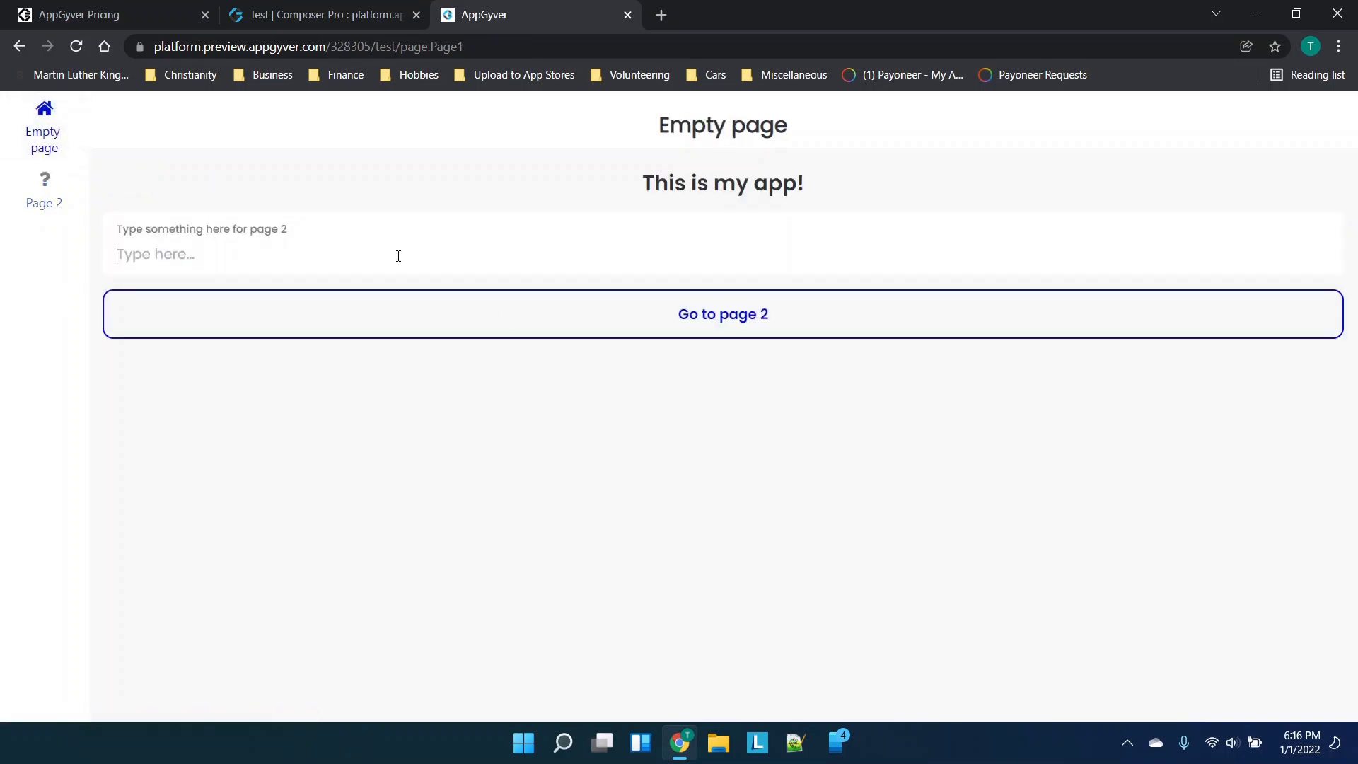
pyautogui.click(608, 322)
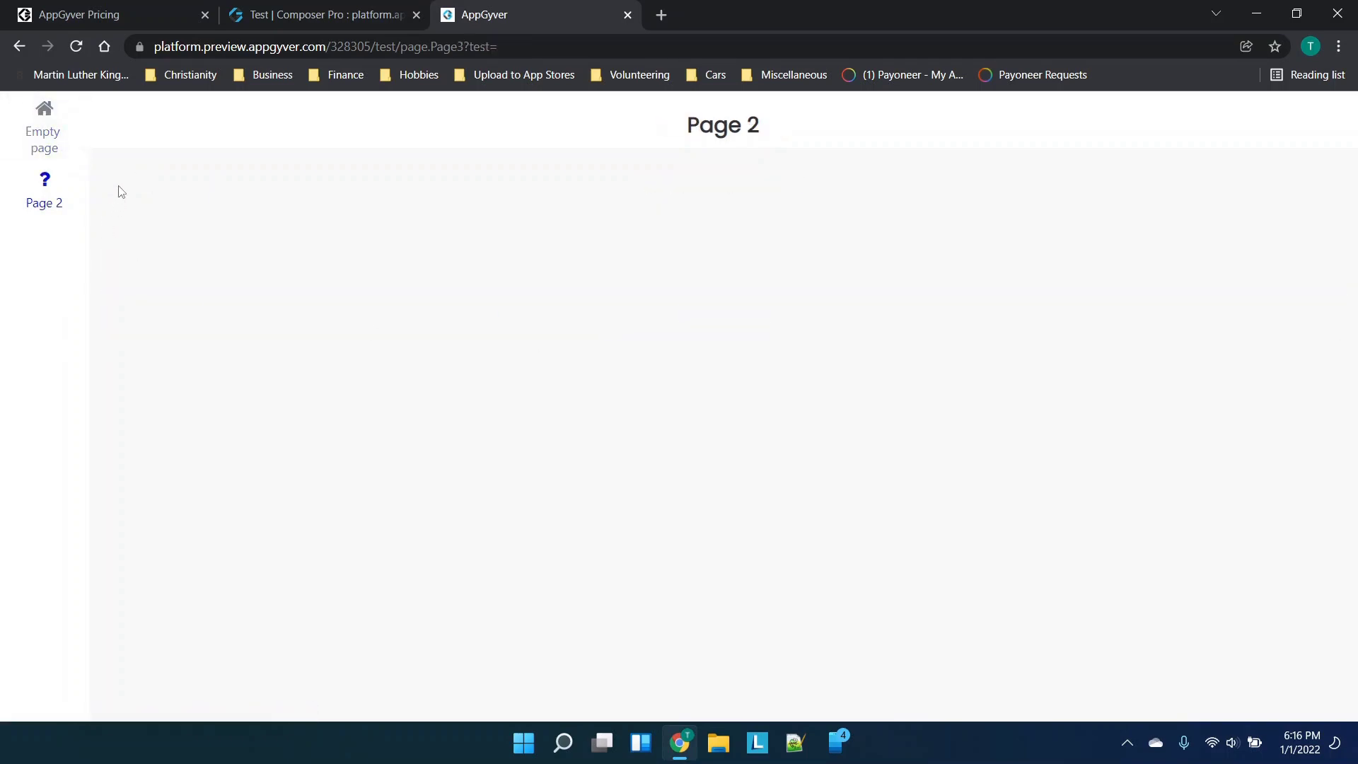
pyautogui.click(15, 120)
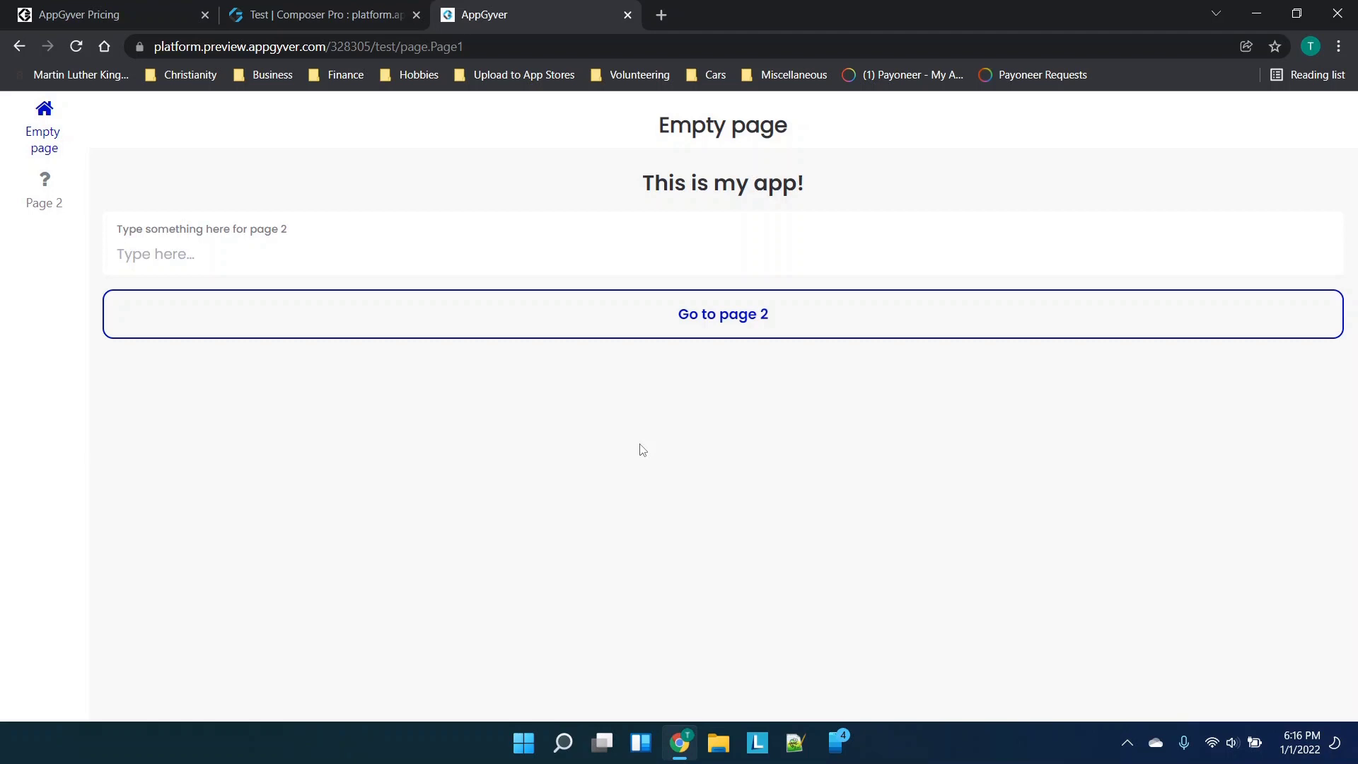
# Step: Back in Composer Pro, hide the logic canvas, delete the text component below the "Go to page 2" button and save the application
pyautogui.click(322, 14)
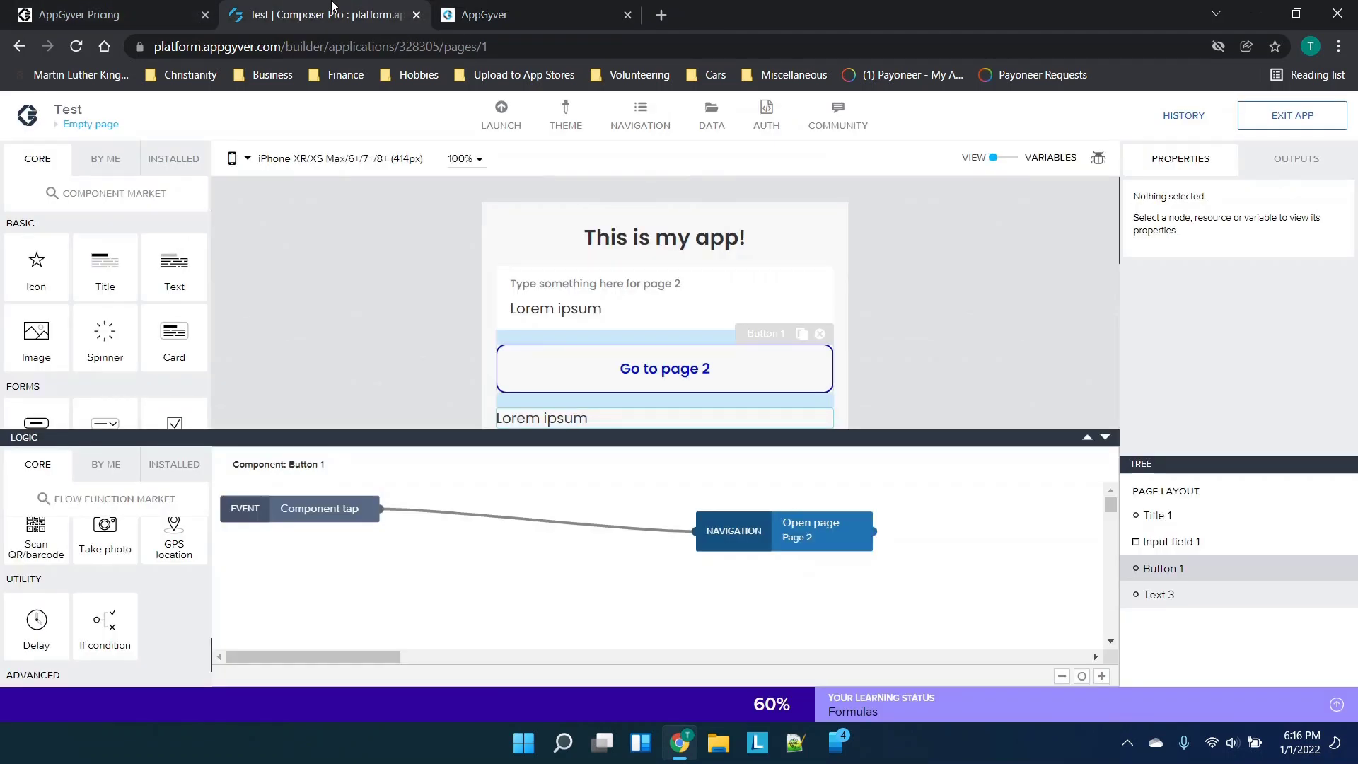
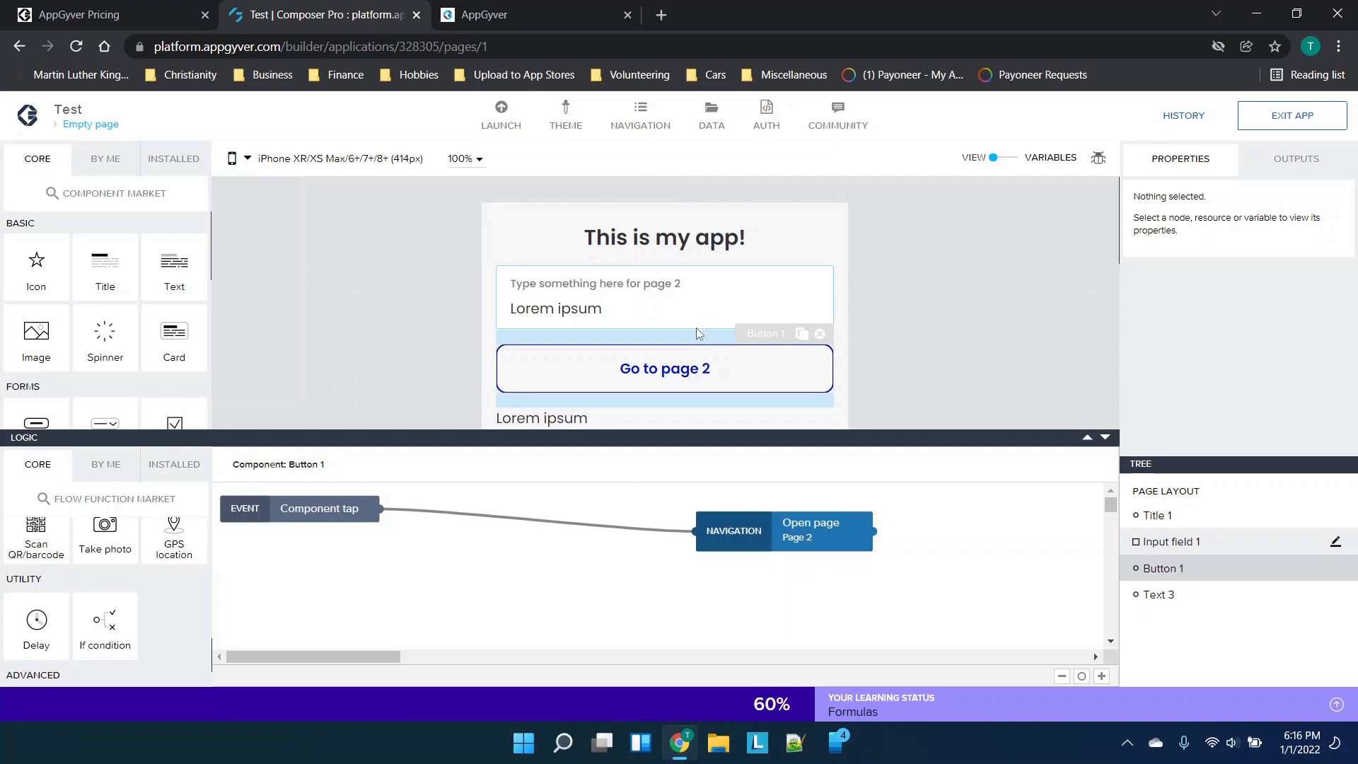
pyautogui.click(1108, 440)
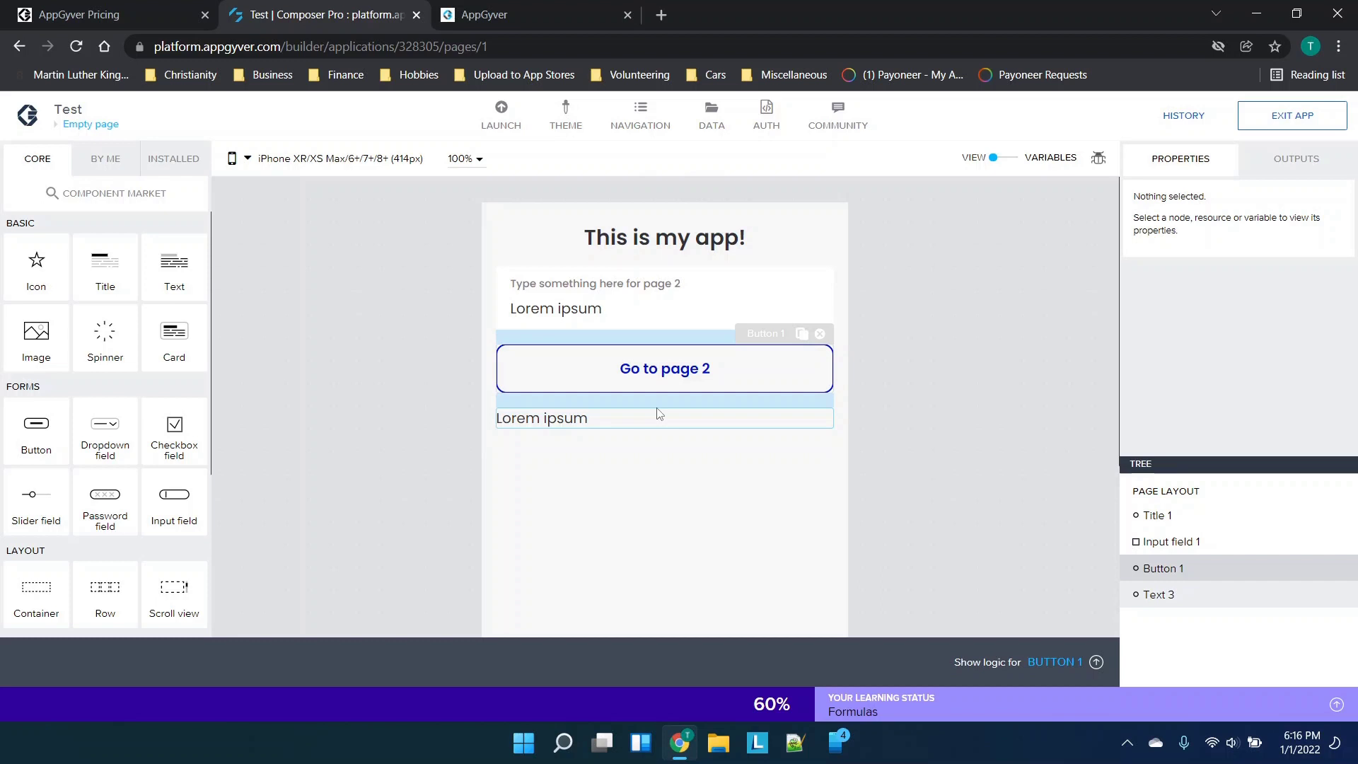
pyautogui.click(615, 421)
pyautogui.click(822, 399)
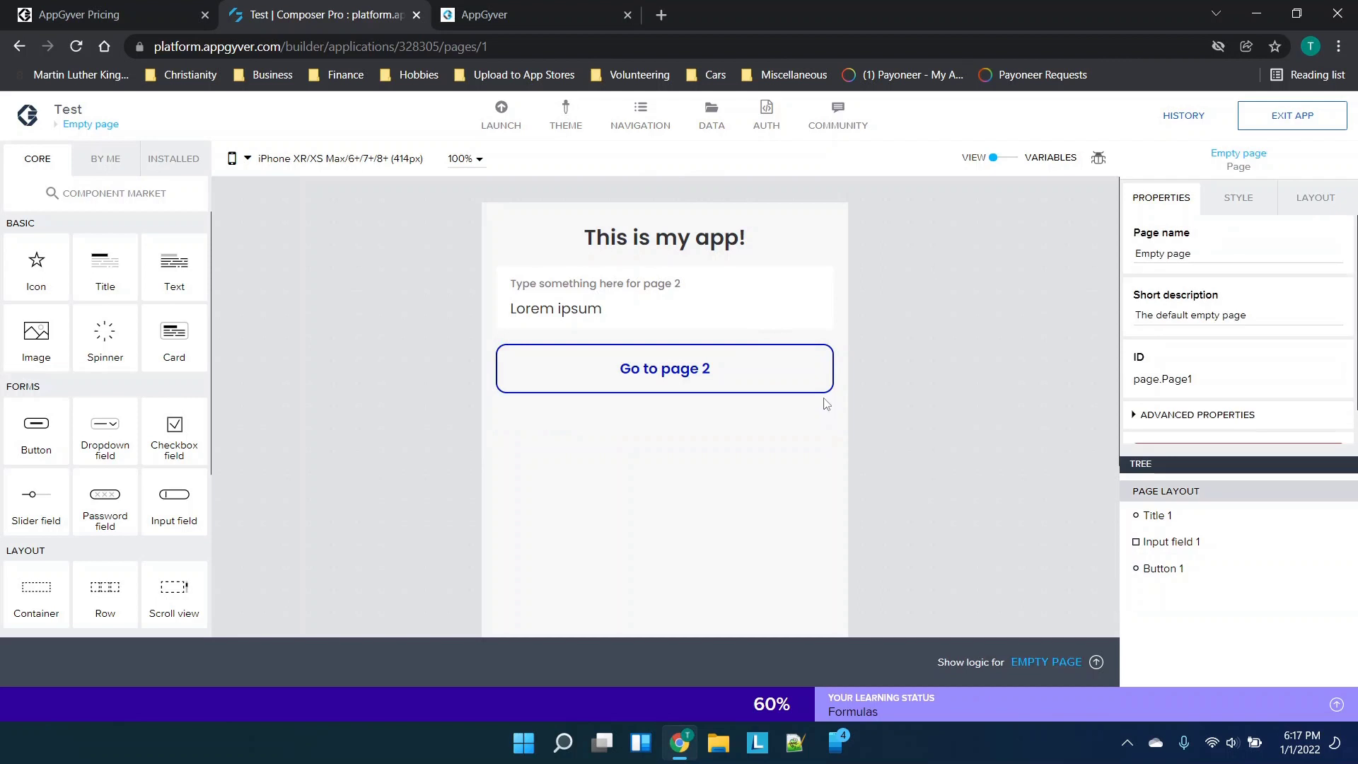
pyautogui.click(1291, 115)
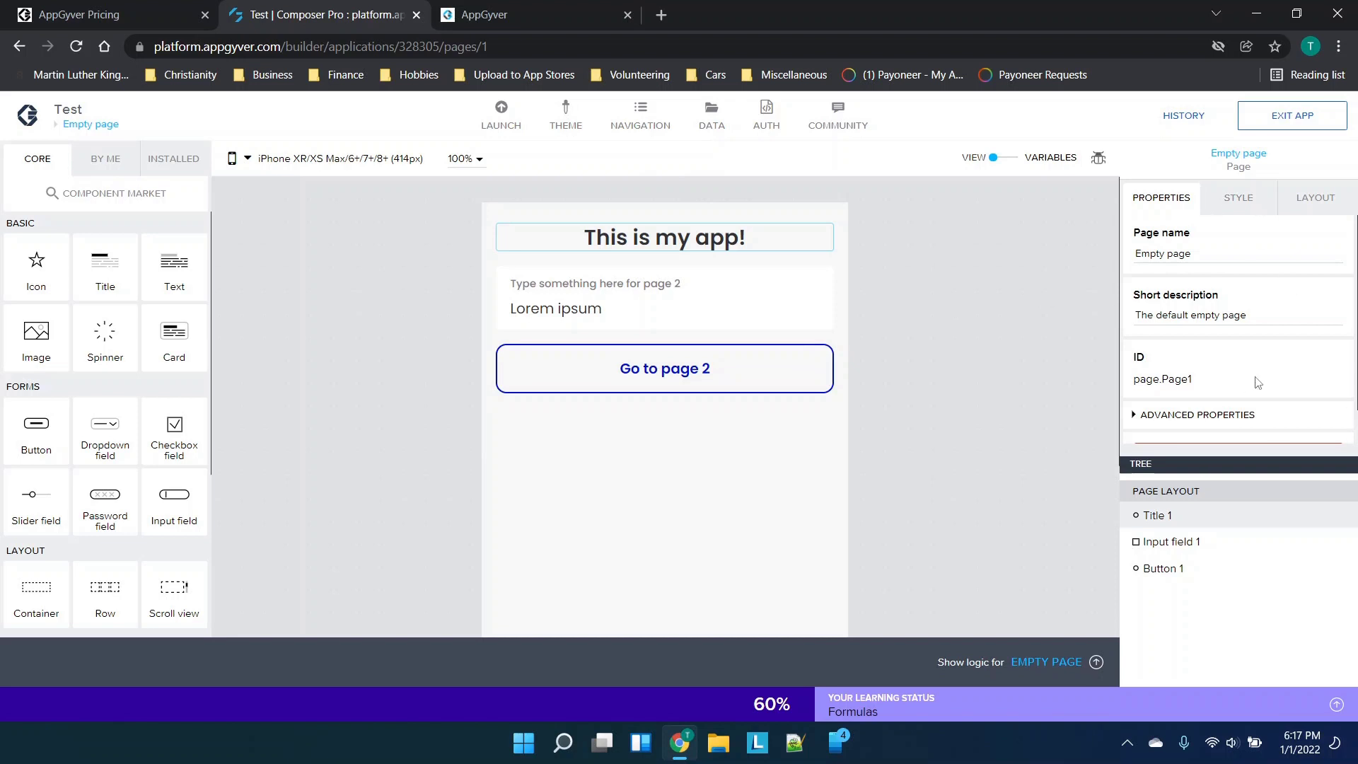
# Step: Set the preview device width to Nexus 6P/Google Pixel XL (412px)
pyautogui.click(324, 160)
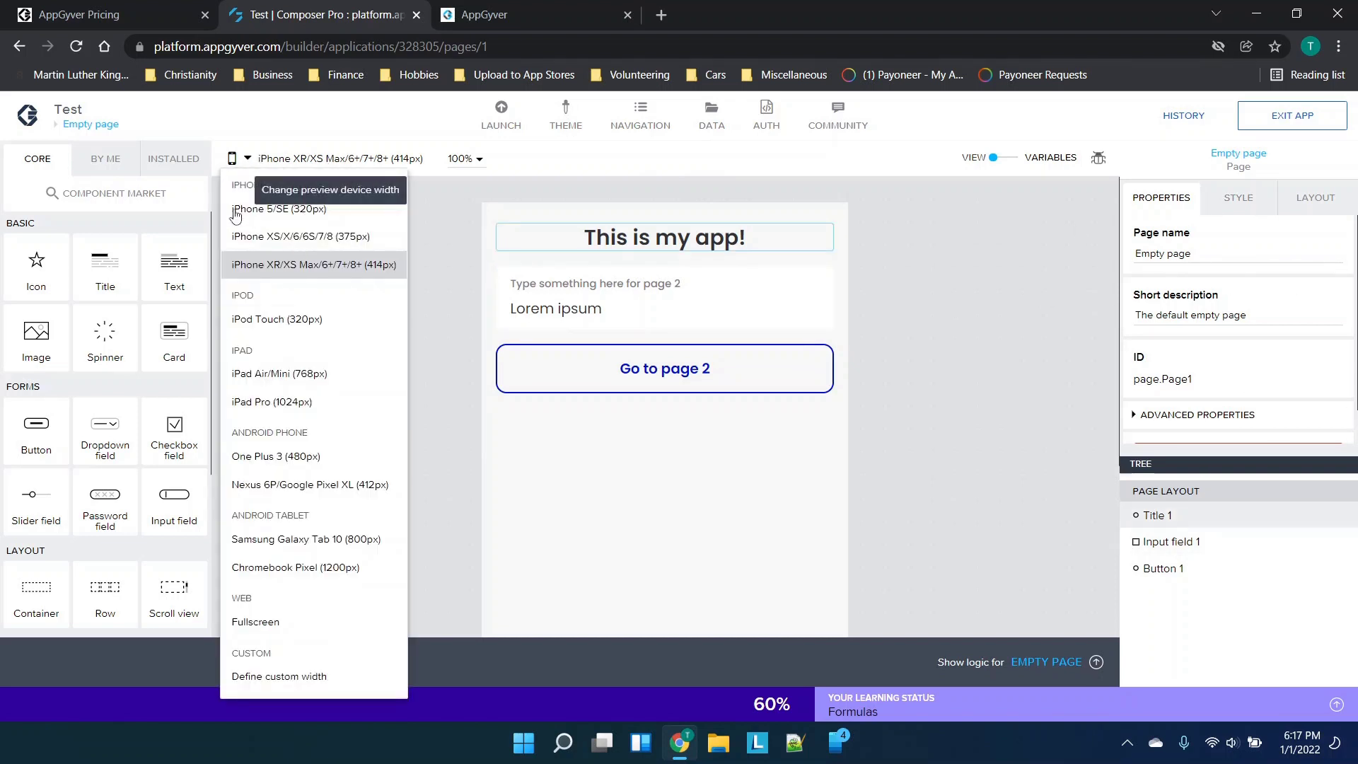
pyautogui.click(296, 484)
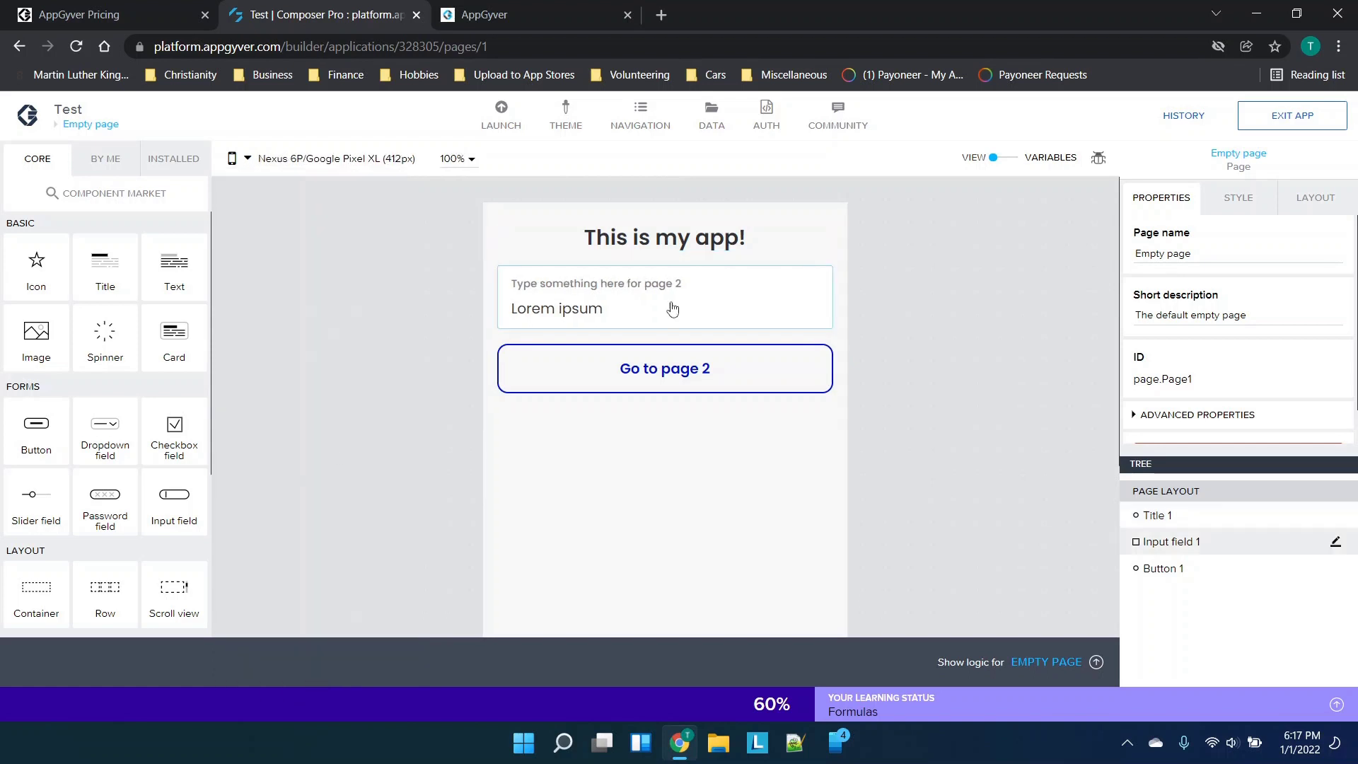
pyautogui.click(248, 158)
pyautogui.click(243, 182)
pyautogui.click(248, 158)
pyautogui.click(249, 186)
pyautogui.click(364, 159)
# Step: Set the canvas zoom level to 75% and look over the whole page
pyautogui.click(477, 164)
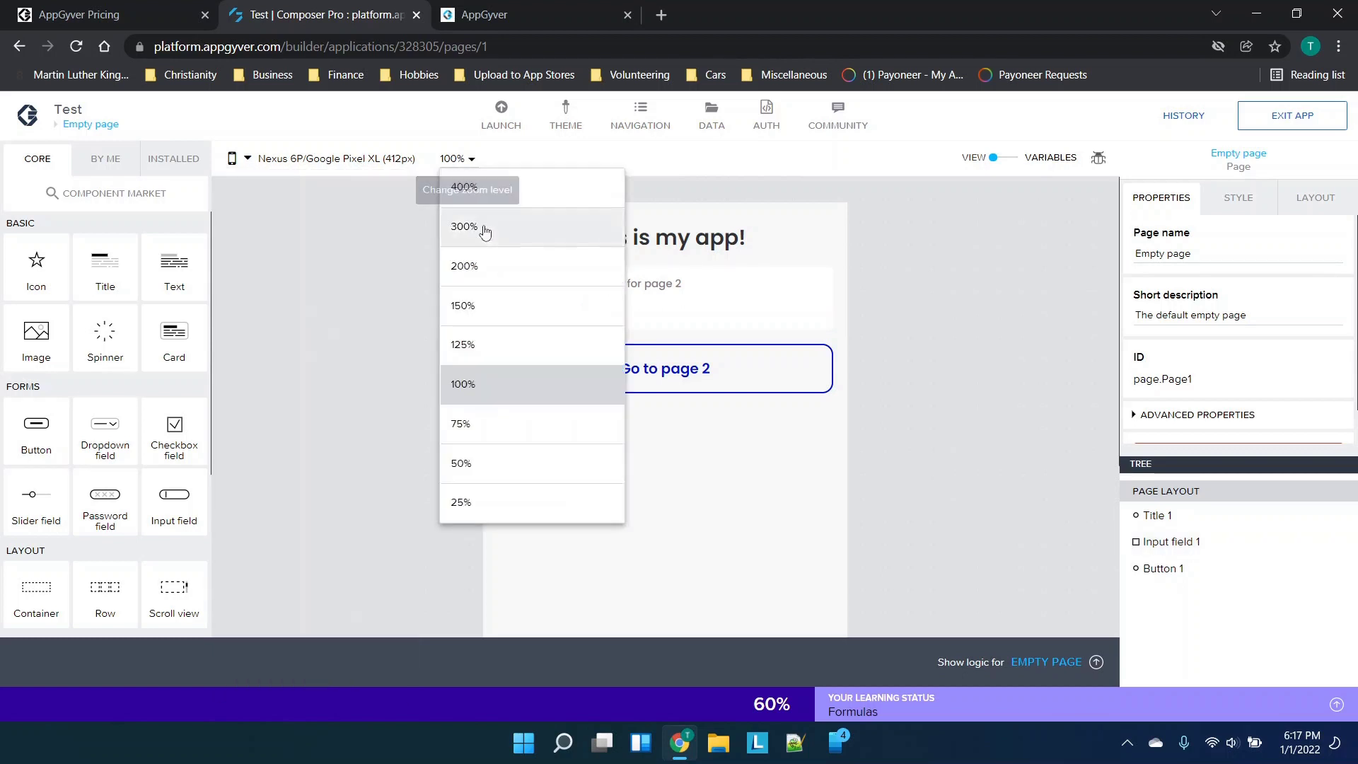
pyautogui.click(485, 422)
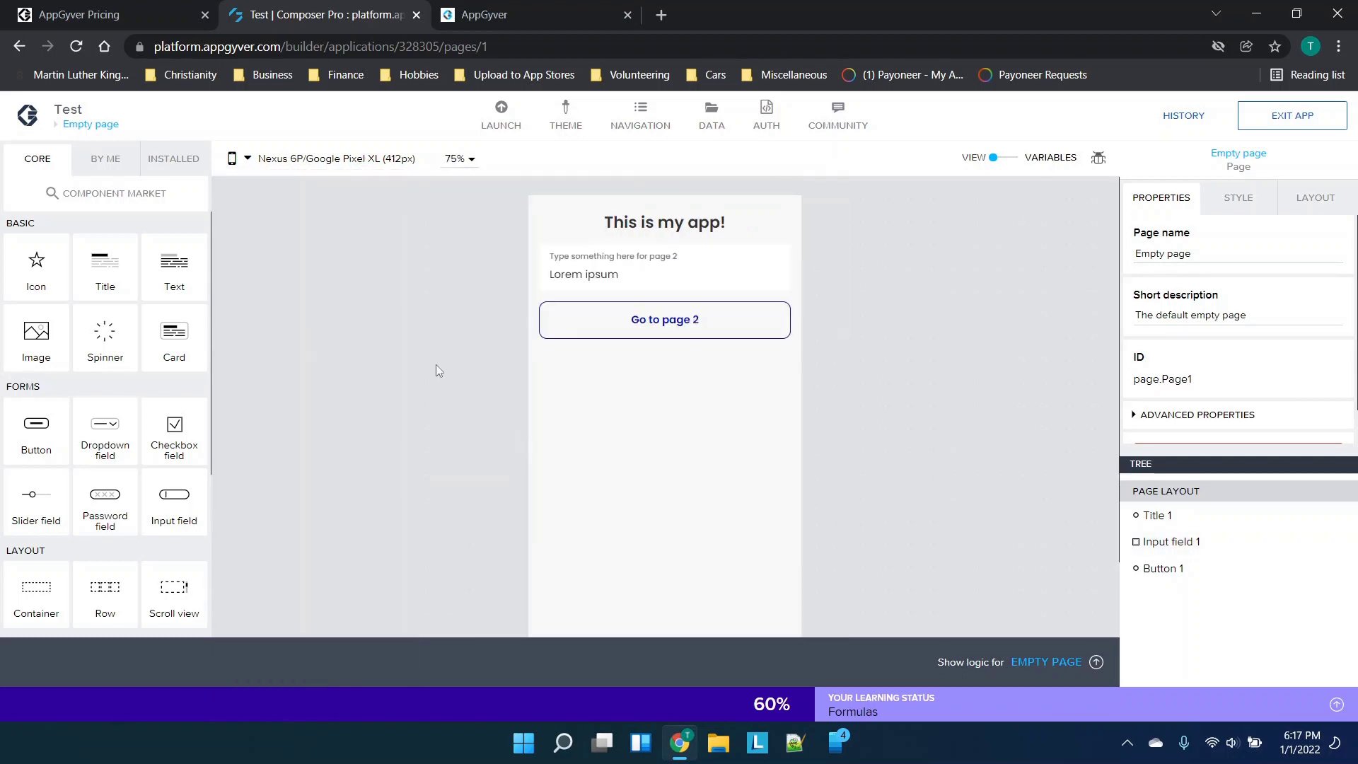
pyautogui.scroll(-2, 436, 364)
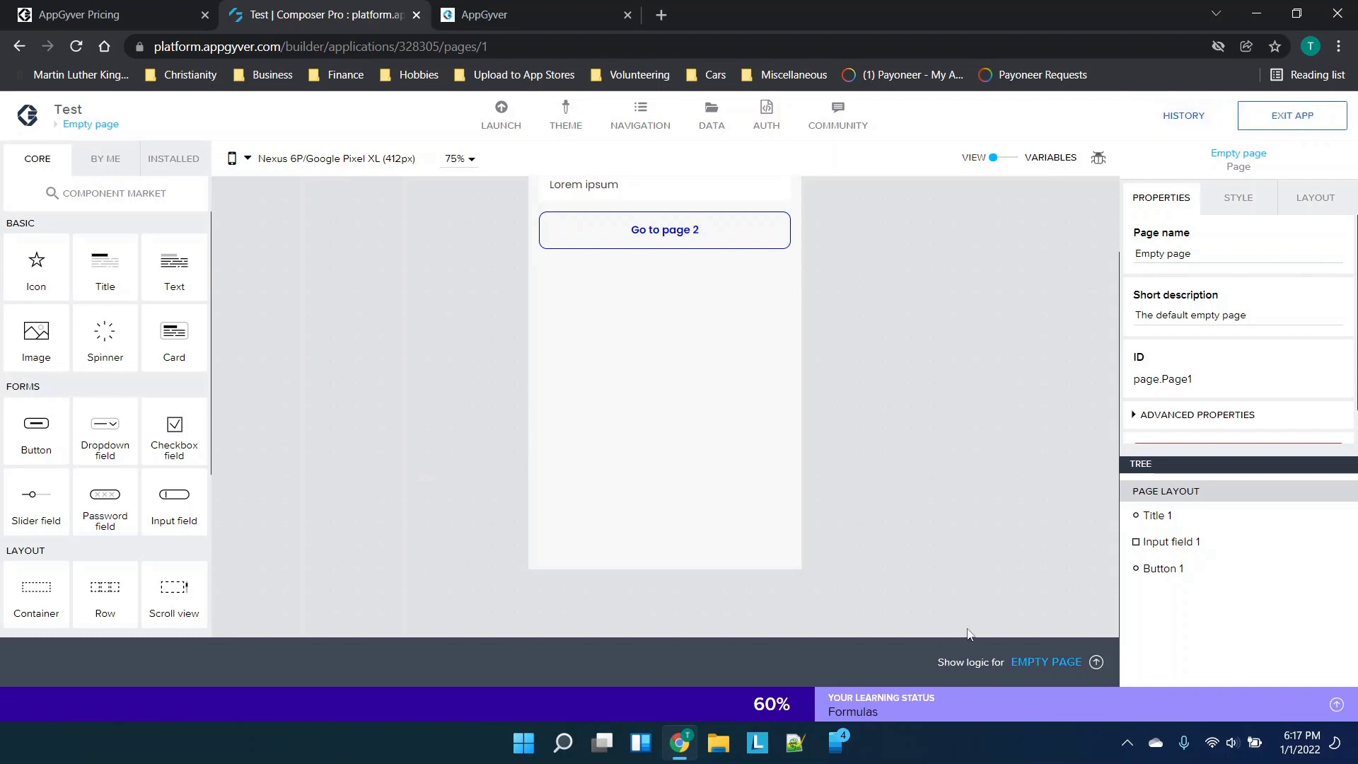
pyautogui.scroll(2, 746, 434)
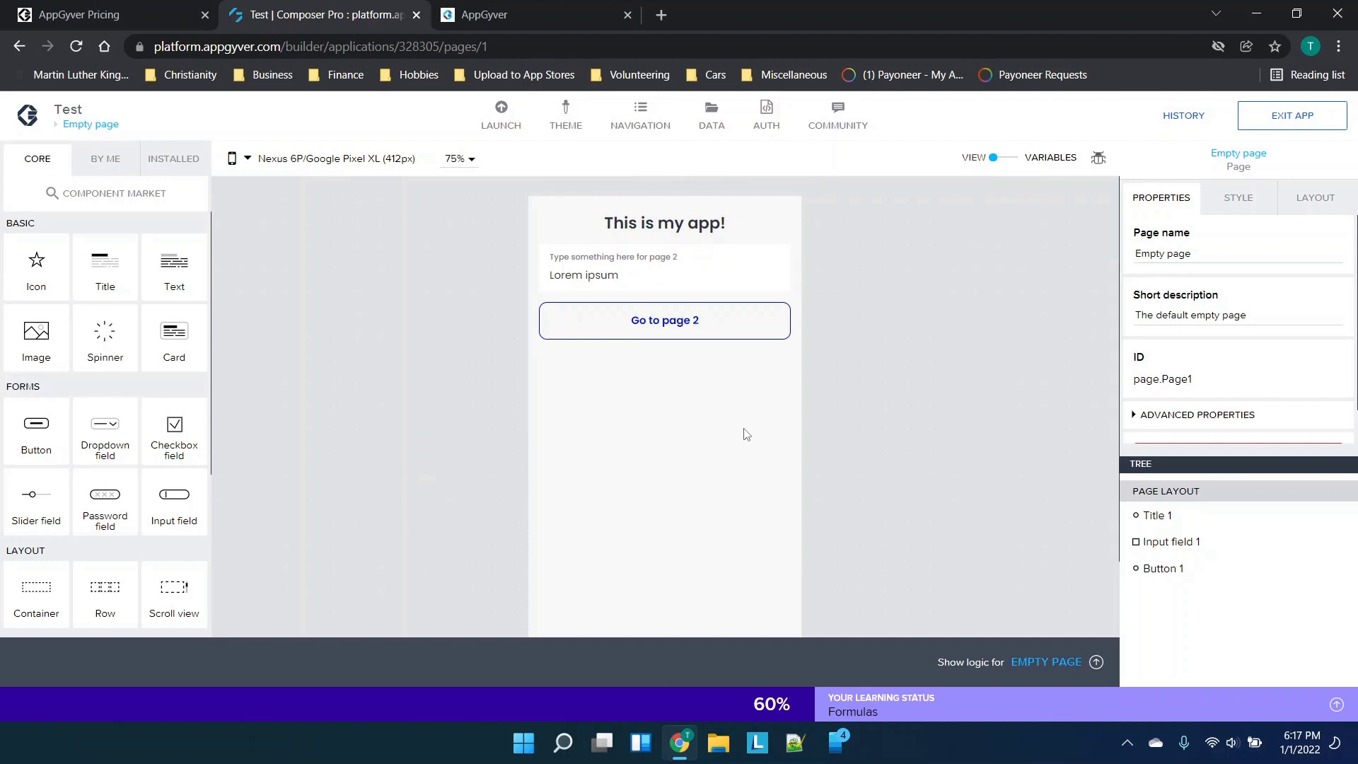
# Step: Open the Build Service from the app's distribution options and look at the Web App build settings, returning to the build overview
pyautogui.click(517, 117)
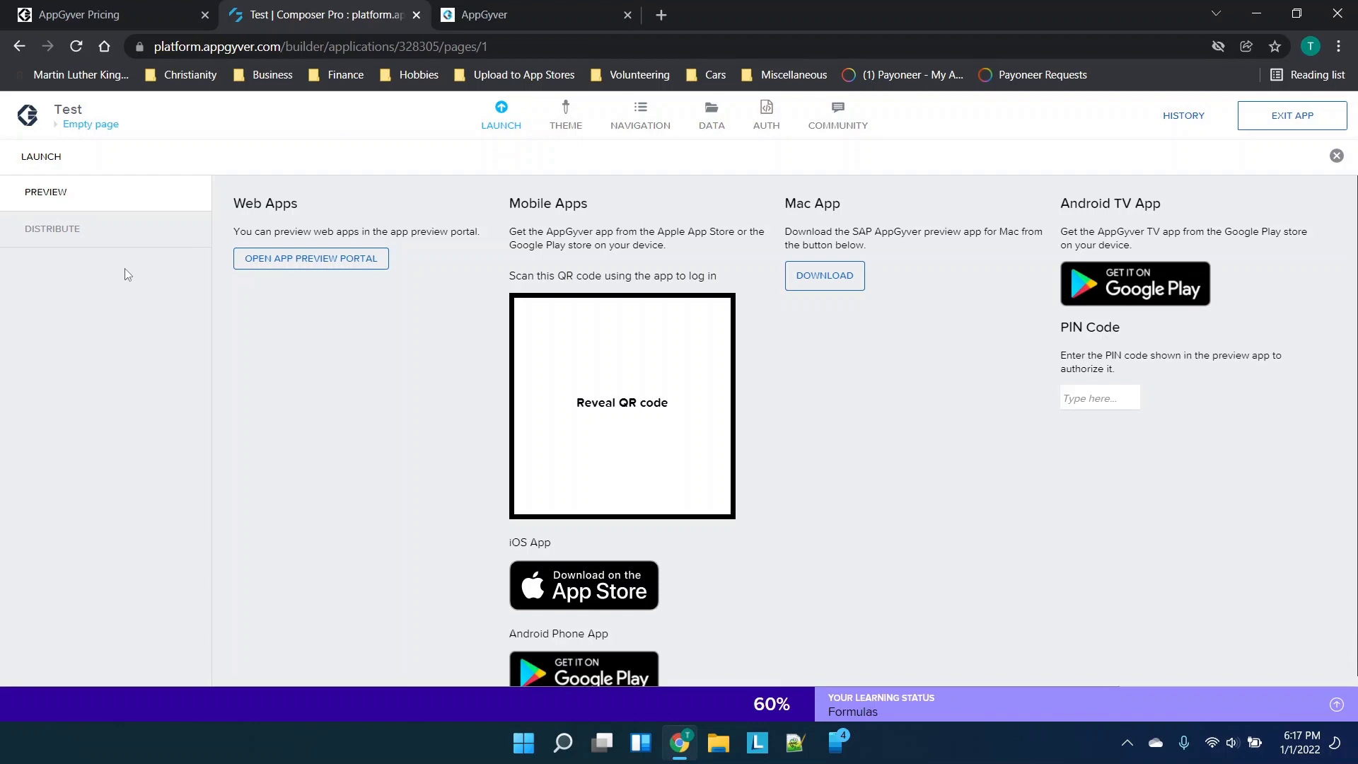
pyautogui.click(71, 229)
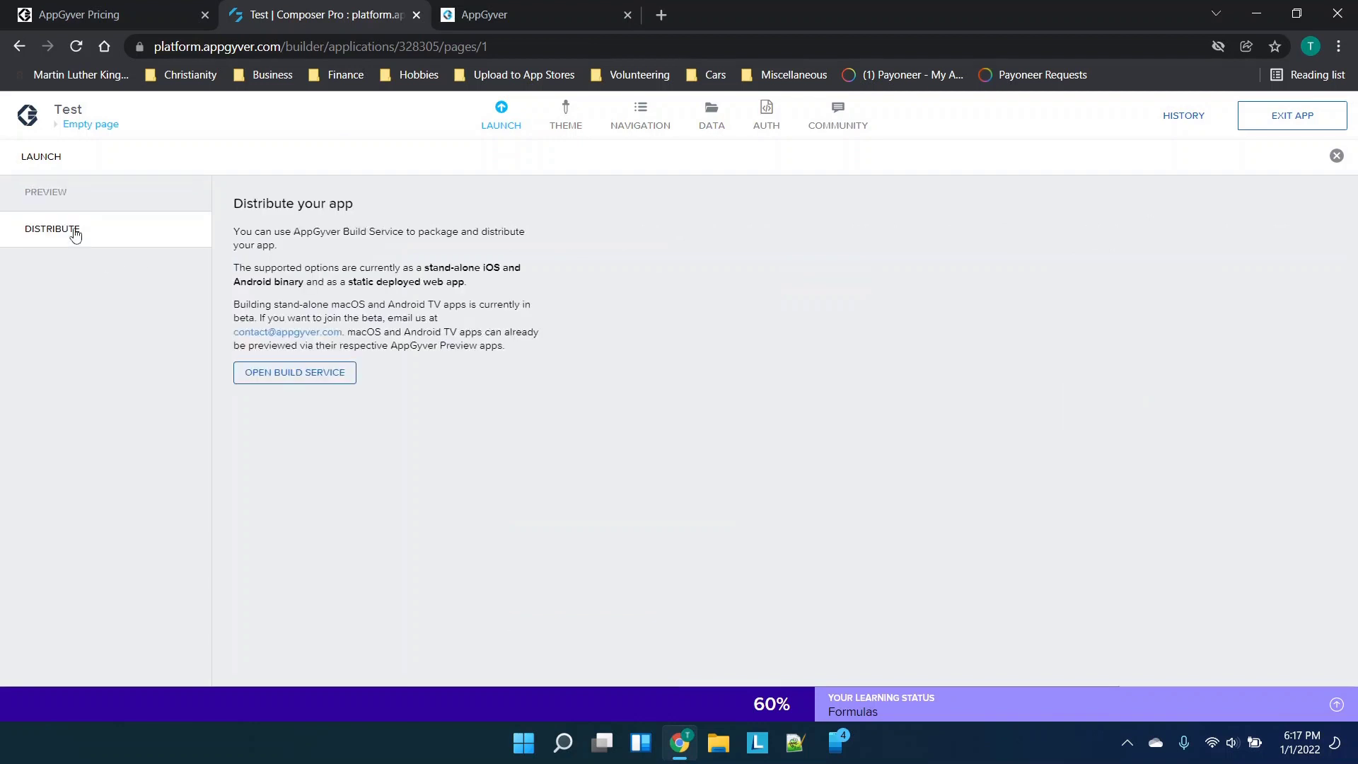
pyautogui.click(309, 373)
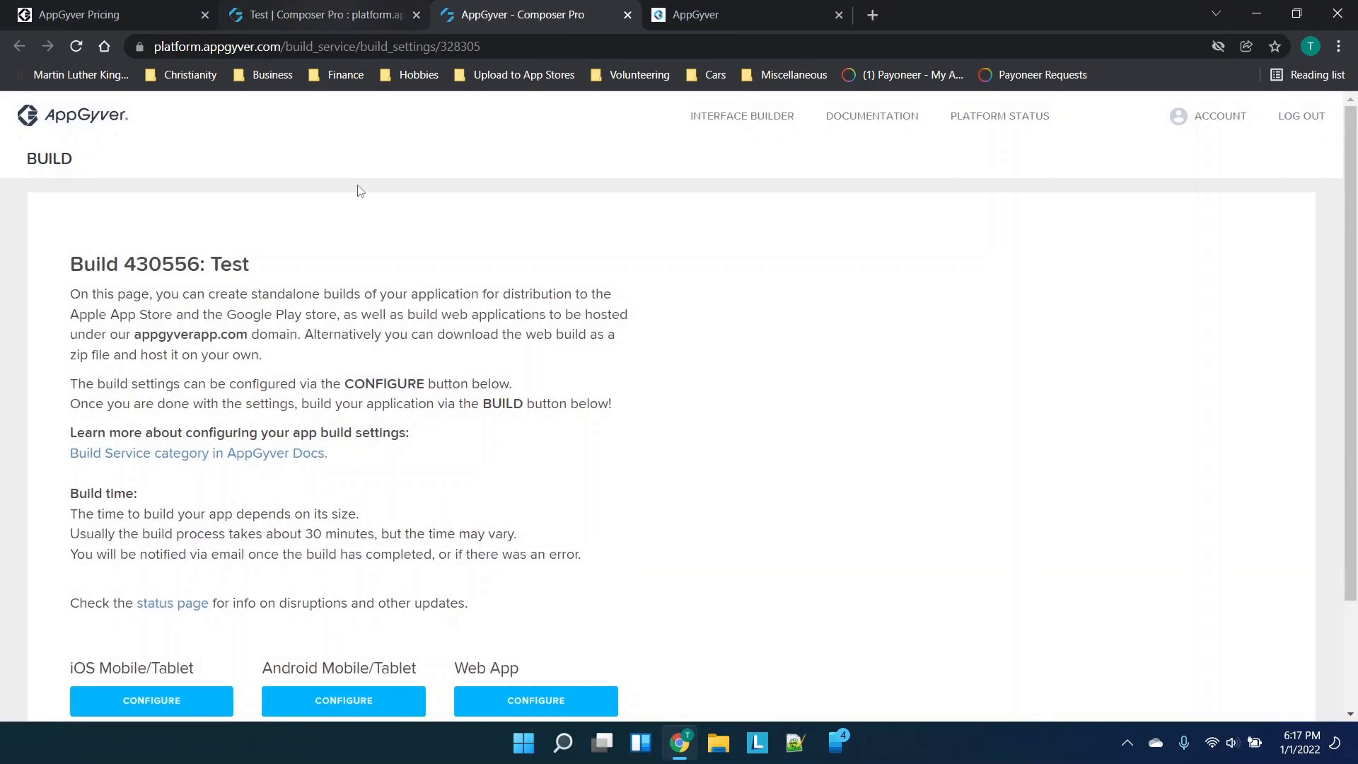
pyautogui.scroll(-2, 633, 191)
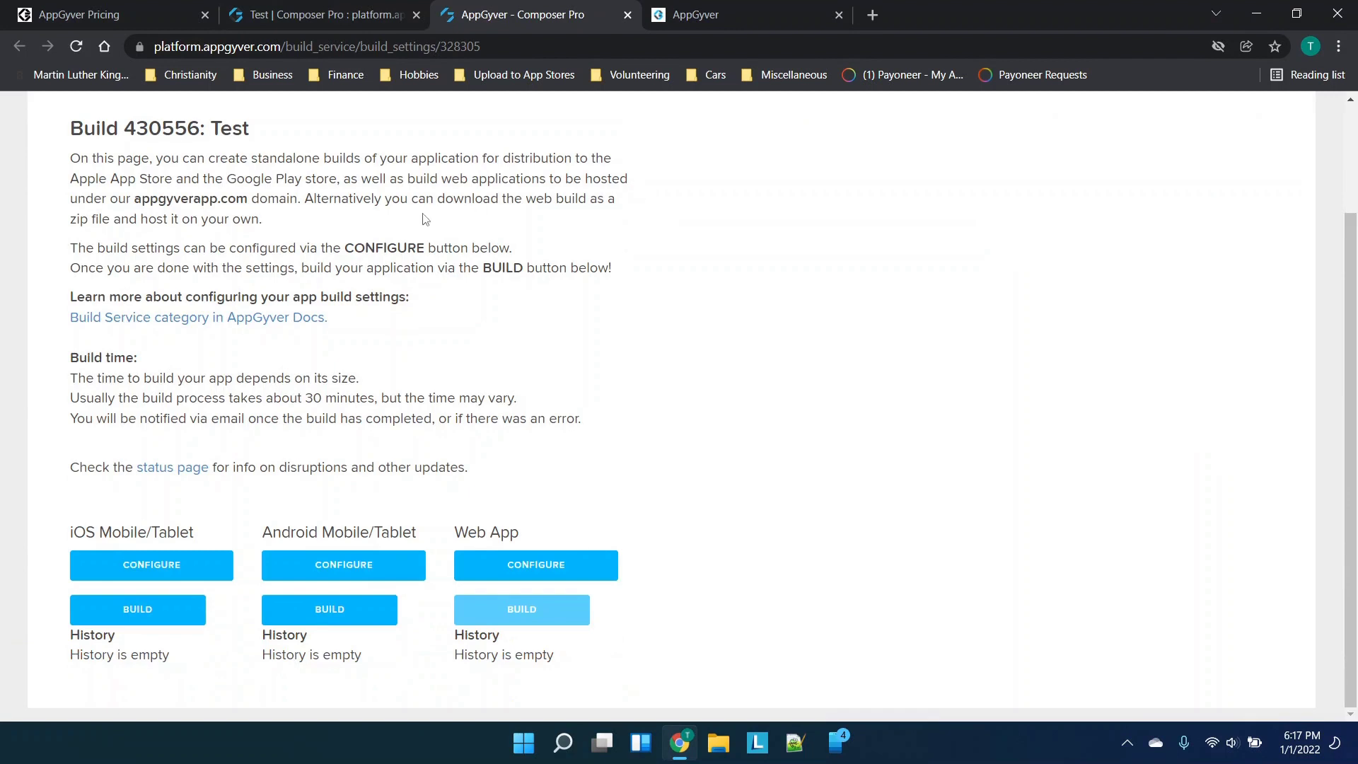
pyautogui.scroll(2, 424, 219)
pyautogui.scroll(-2, 631, 212)
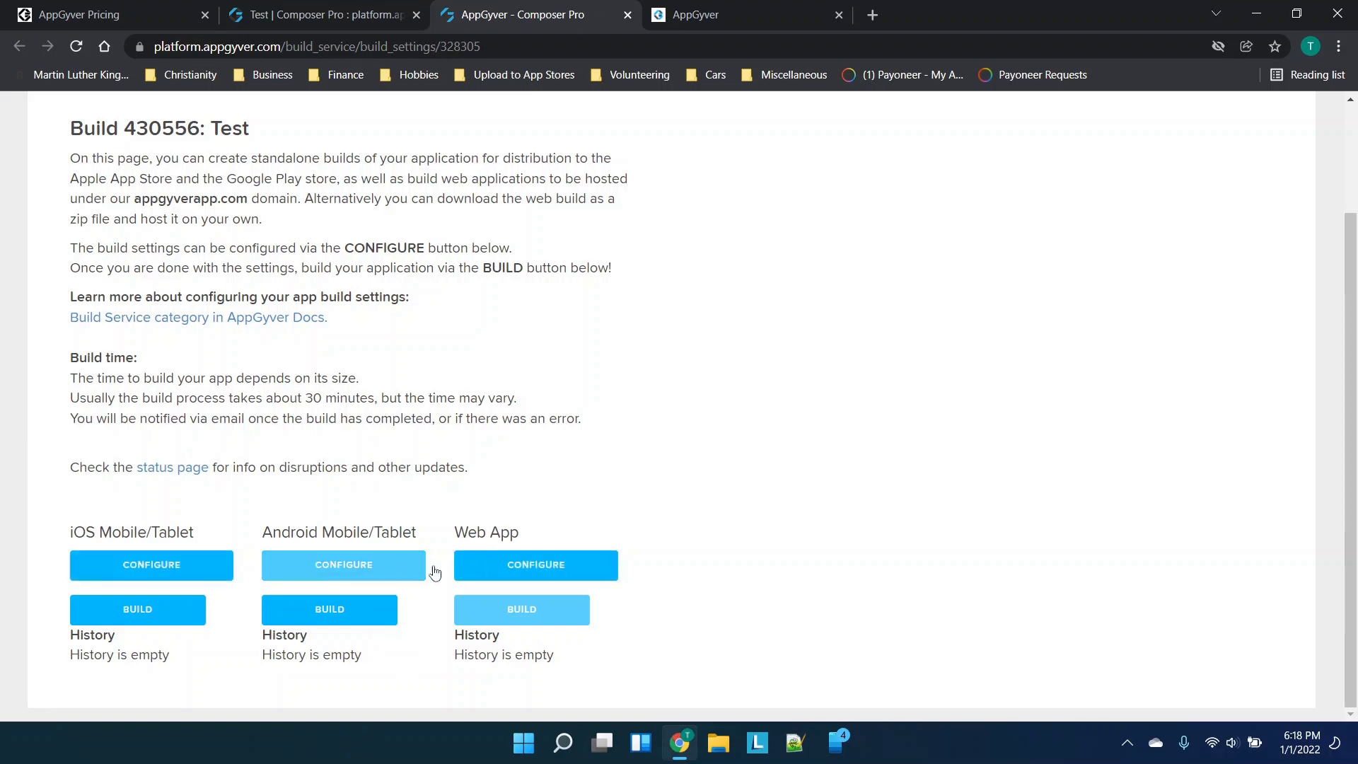
pyautogui.click(541, 570)
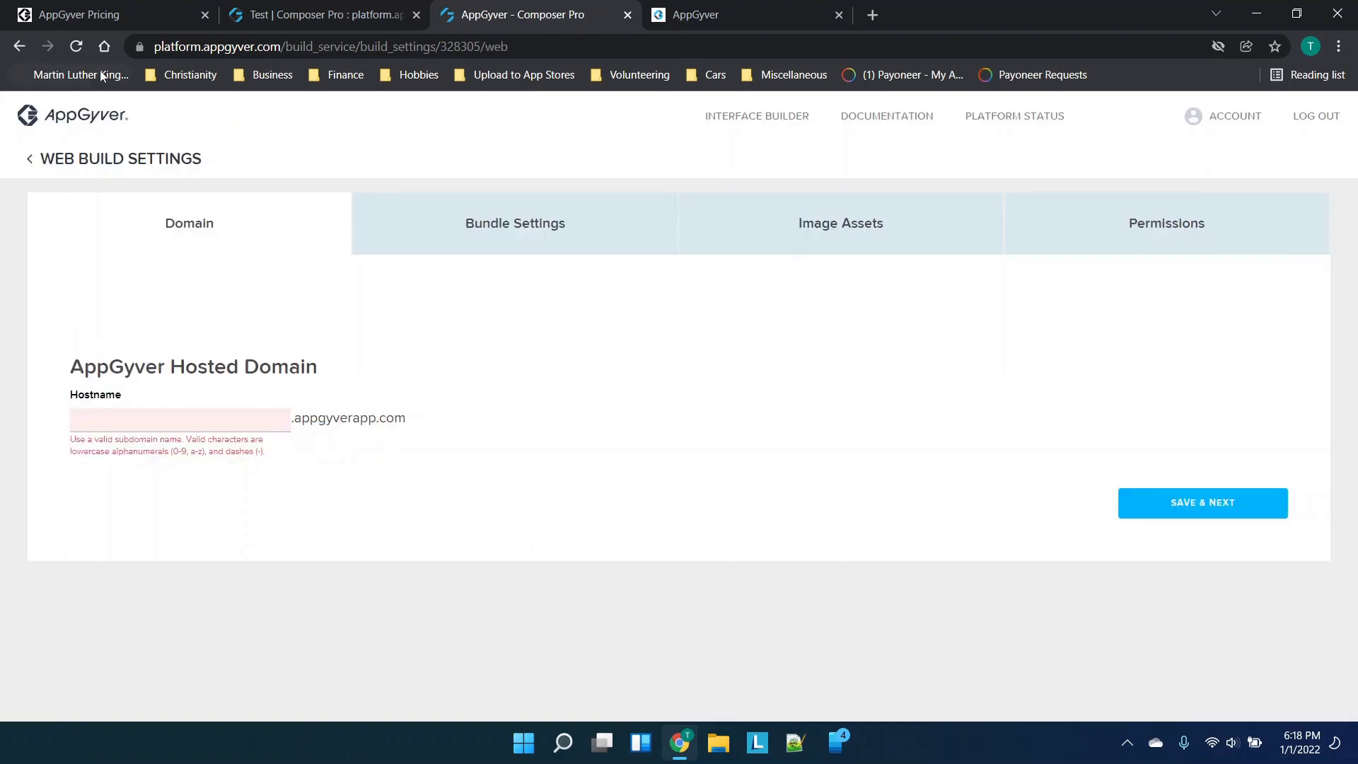
pyautogui.hotkey('alt', 'Left')
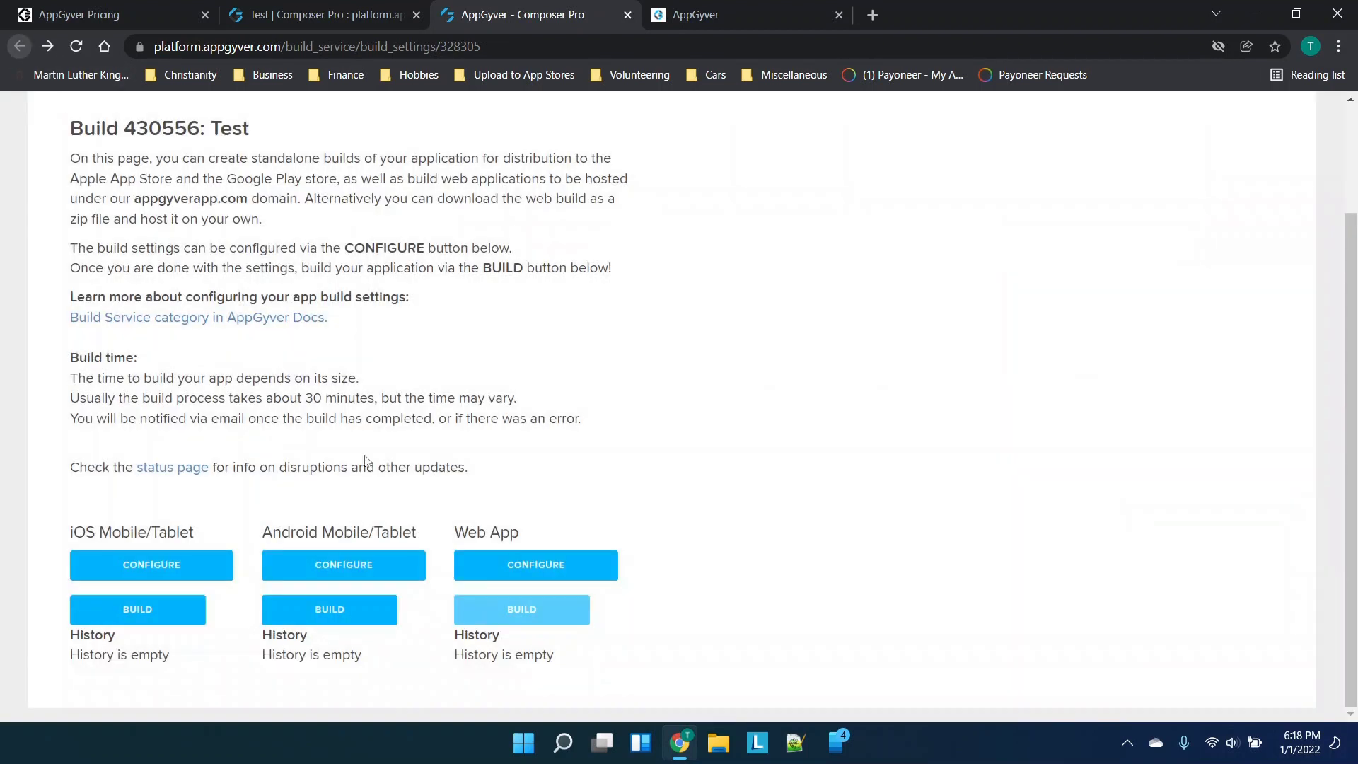
# Step: Open the Android build settings and examine the keystore, bundle settings, image assets and permissions
pyautogui.click(375, 570)
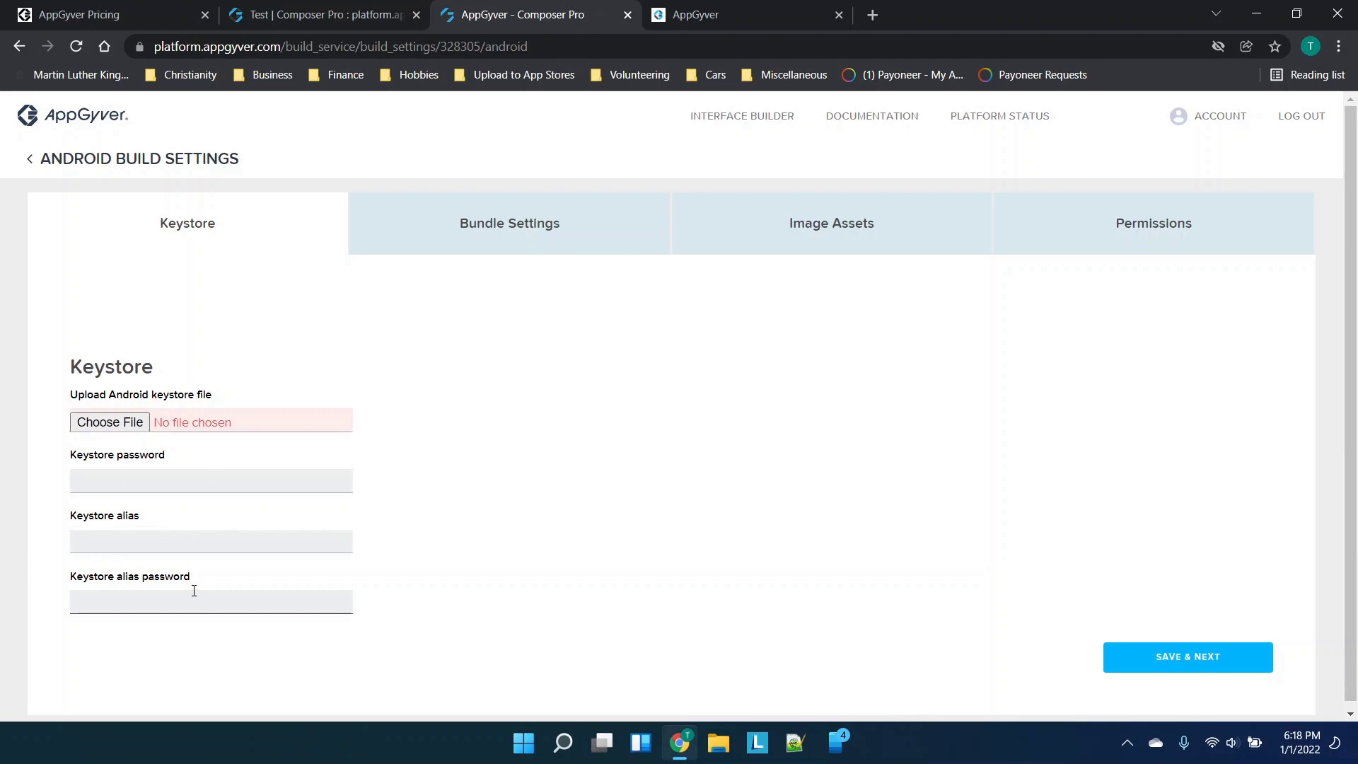
pyautogui.click(546, 212)
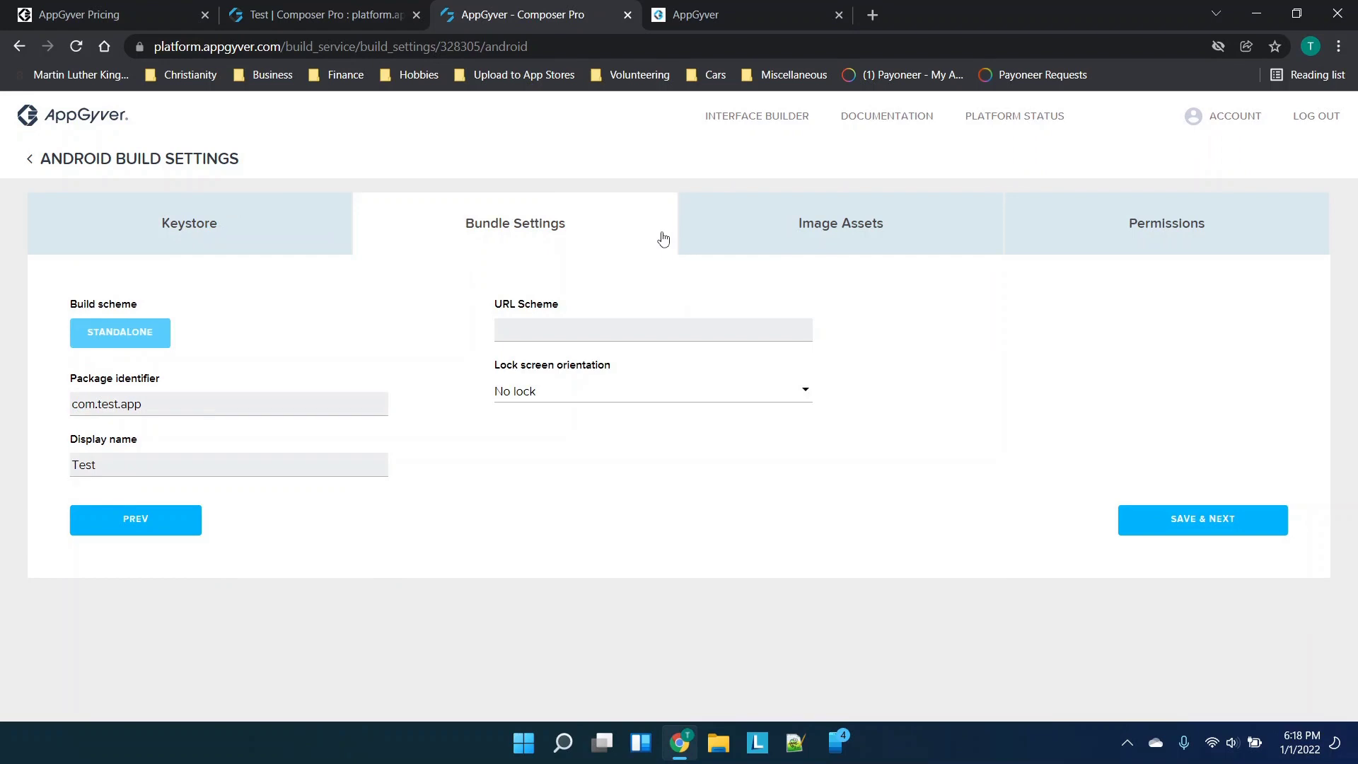
pyautogui.click(736, 222)
pyautogui.scroll(-2, 561, 499)
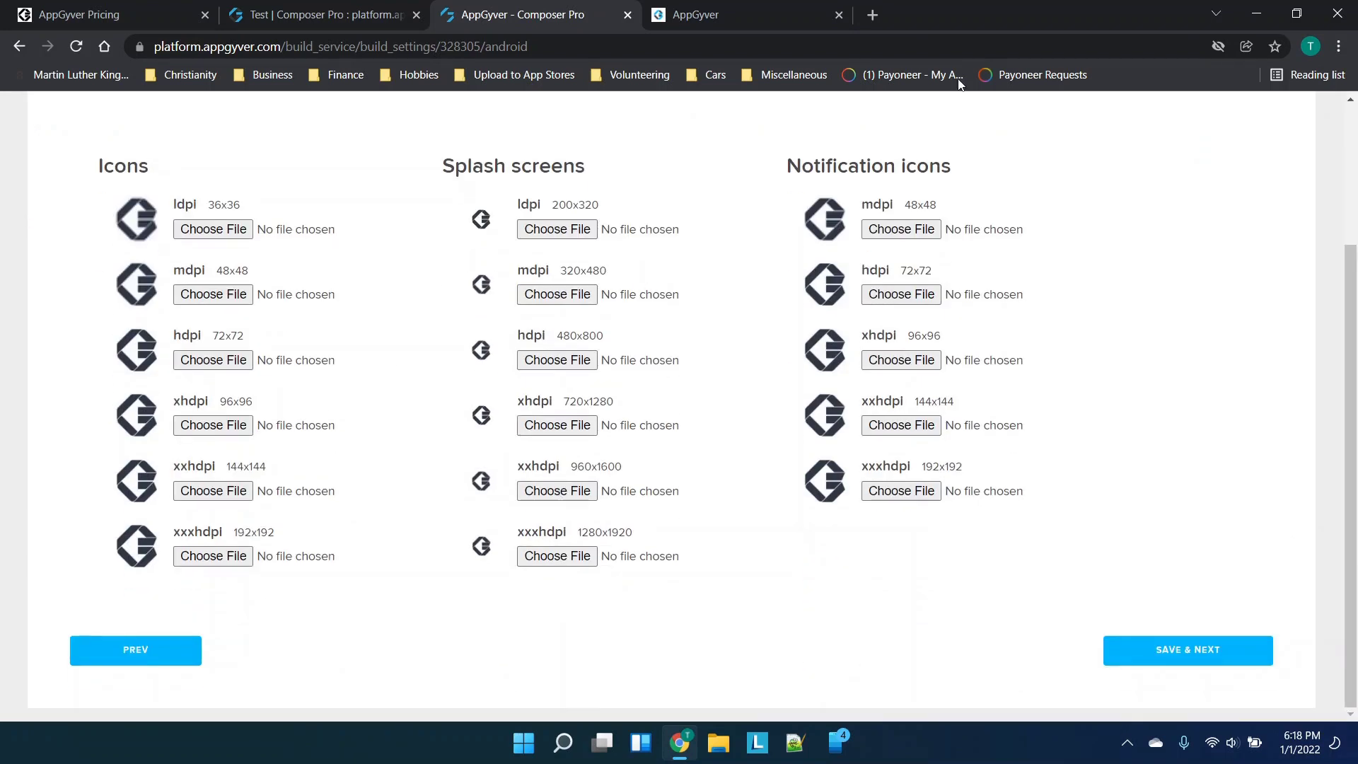
pyautogui.scroll(3, 967, 311)
pyautogui.click(1131, 225)
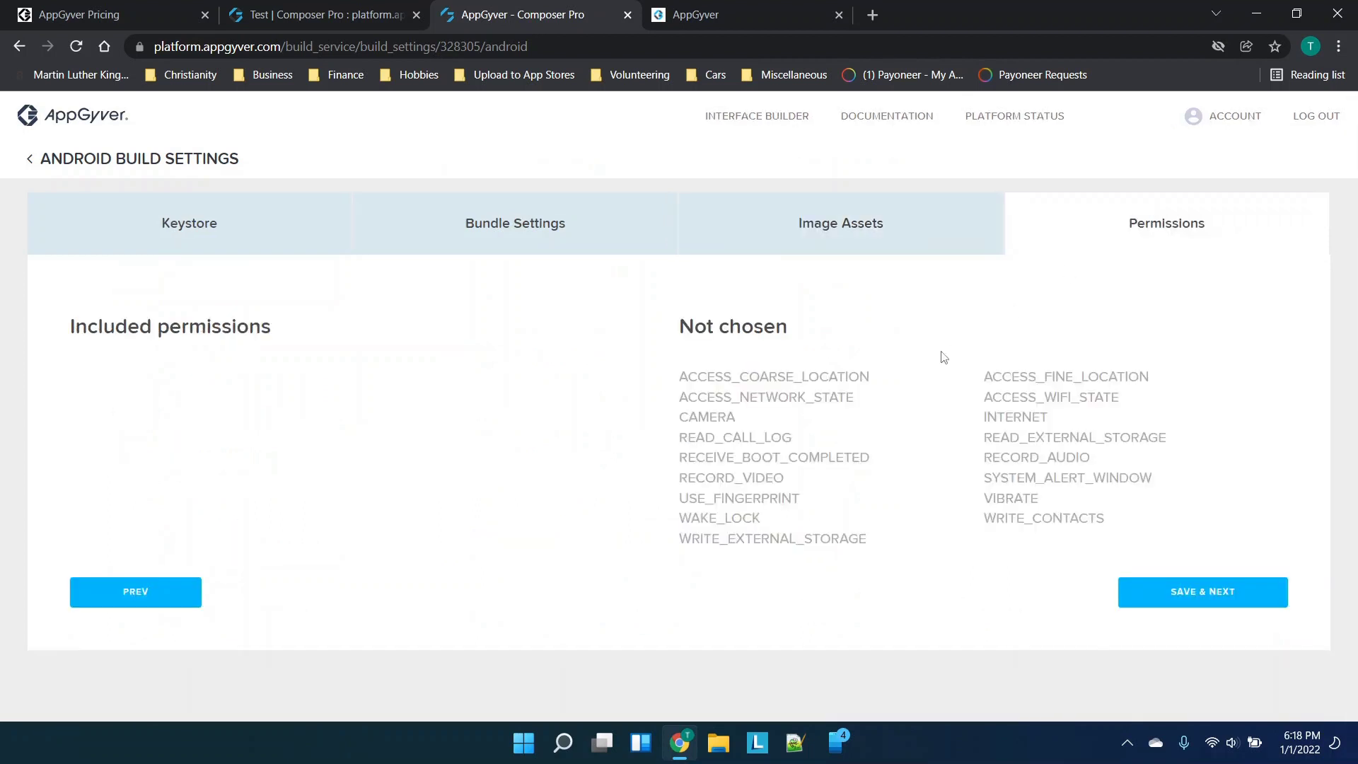
# Step: Save the Android build settings, open the Android build form and choose client runtime version 3.3.3
pyautogui.click(1154, 590)
pyautogui.scroll(-2, 404, 528)
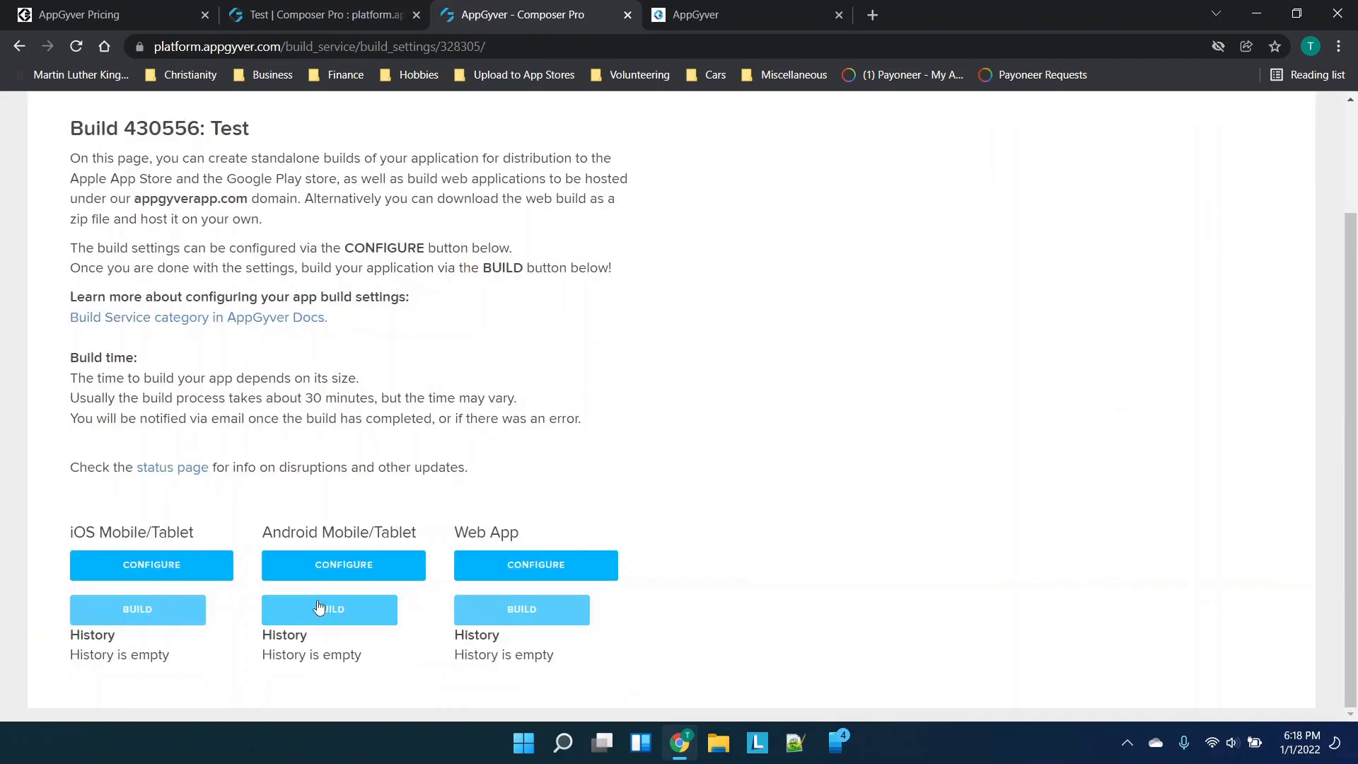
pyautogui.click(341, 614)
pyautogui.scroll(-1, 333, 463)
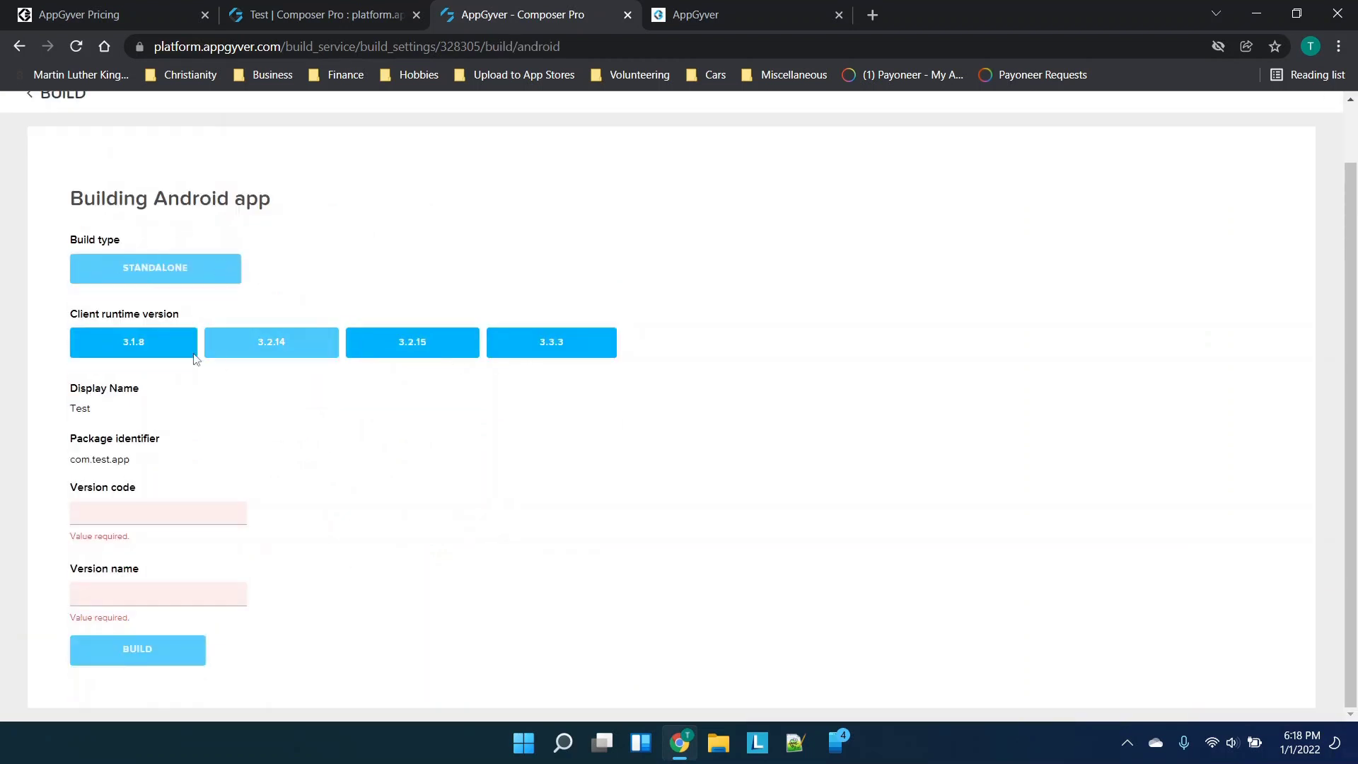
pyautogui.click(511, 360)
# Step: Set the Android build's version code to 1 and version name to 1.0.0, and submit the build
pyautogui.click(183, 521)
pyautogui.write('1.00')
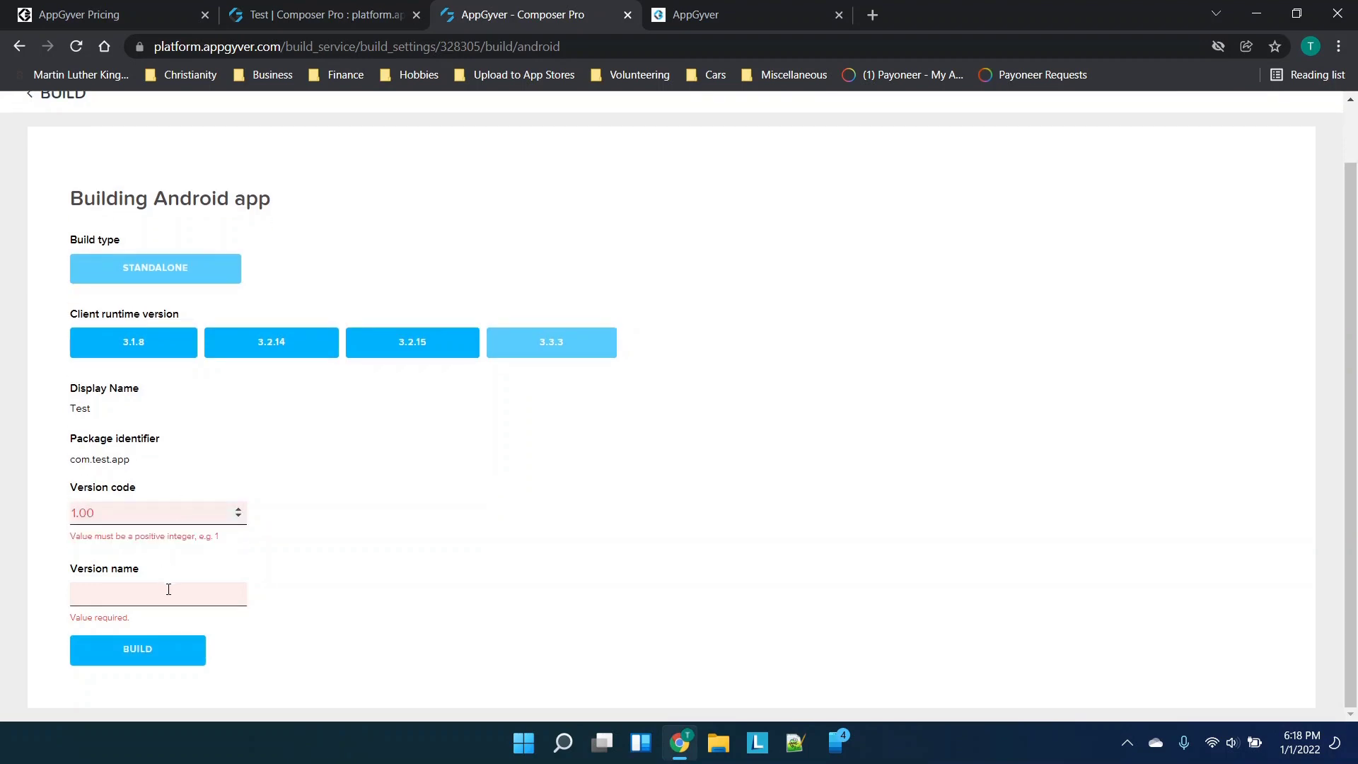
pyautogui.press('BackSpace')
pyautogui.press('BackSpace')
pyautogui.press('BackSpace')
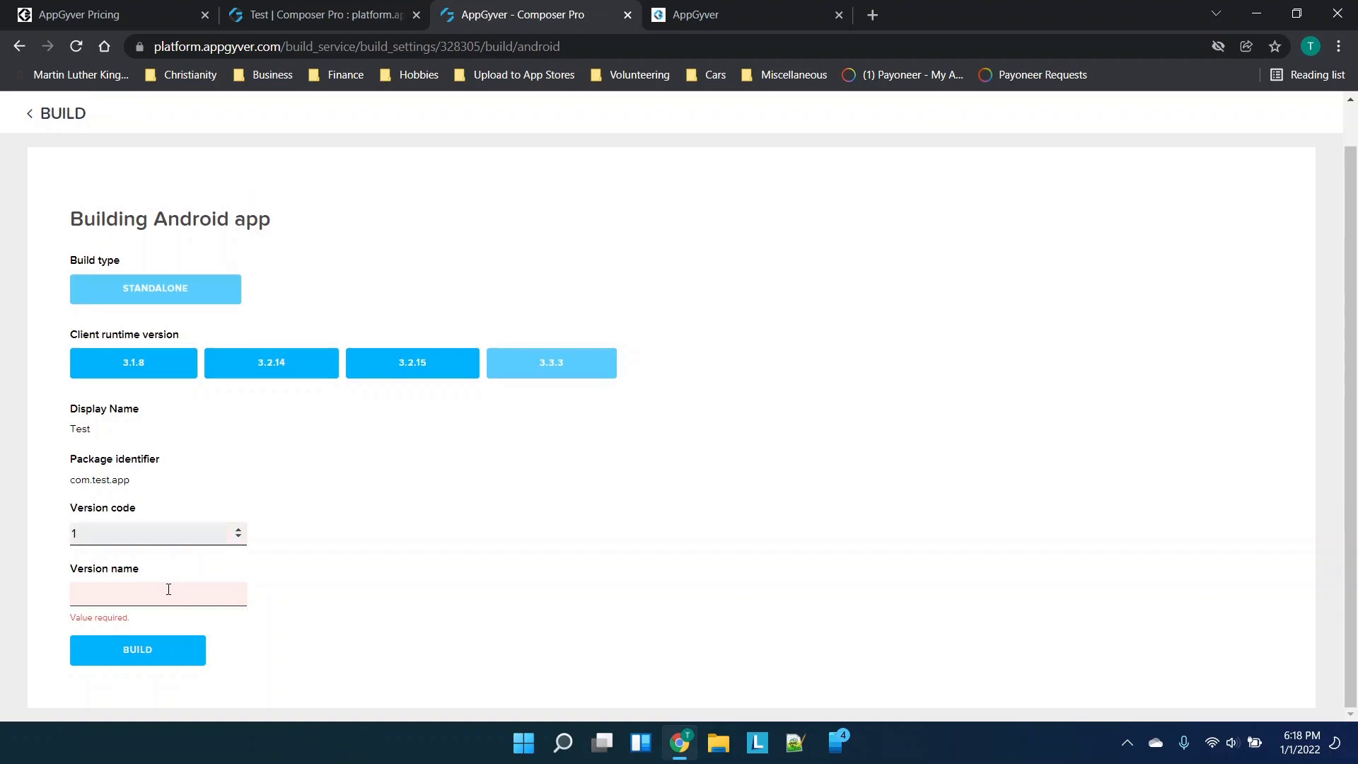
pyautogui.click(168, 589)
pyautogui.write('1.0.0')
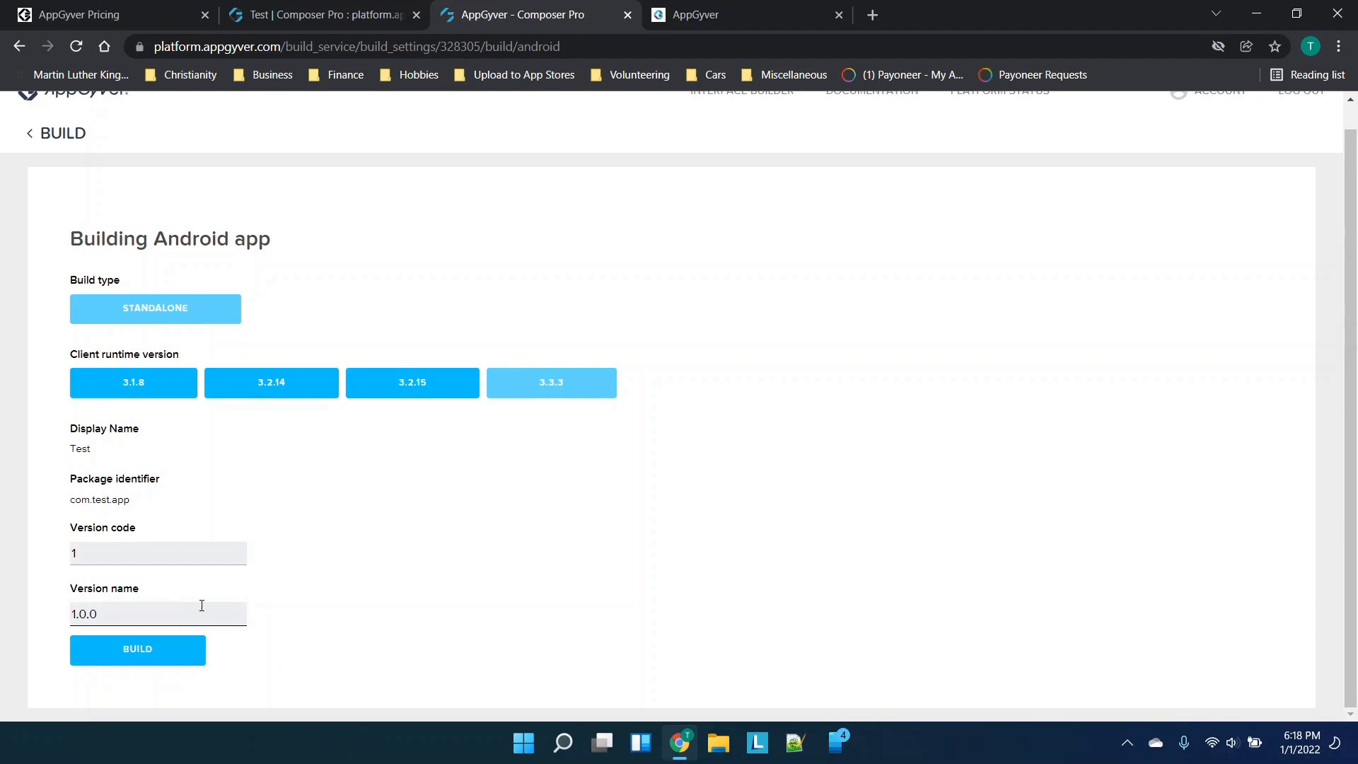
pyautogui.click(167, 655)
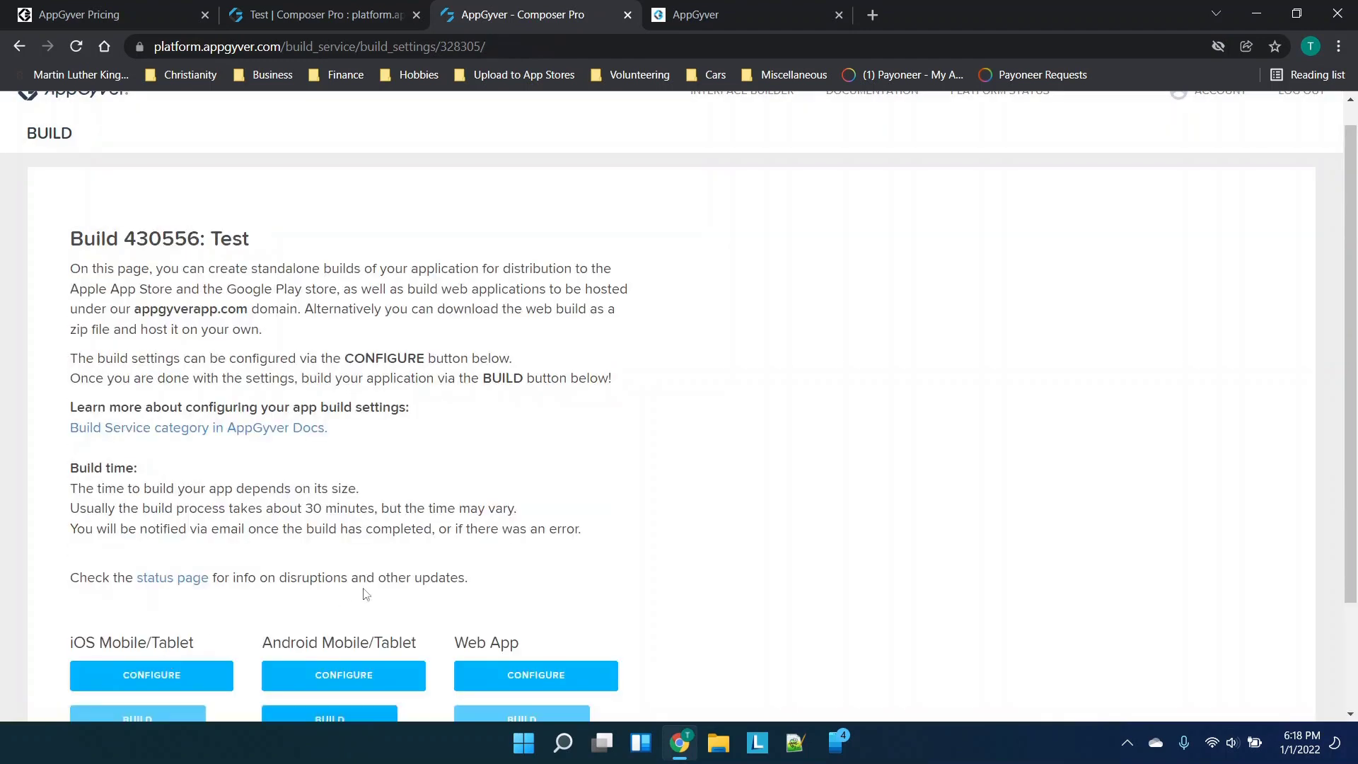
# Step: Open the iOS build settings and examine the certificate fields and the bundle settings
pyautogui.scroll(-2, 366, 594)
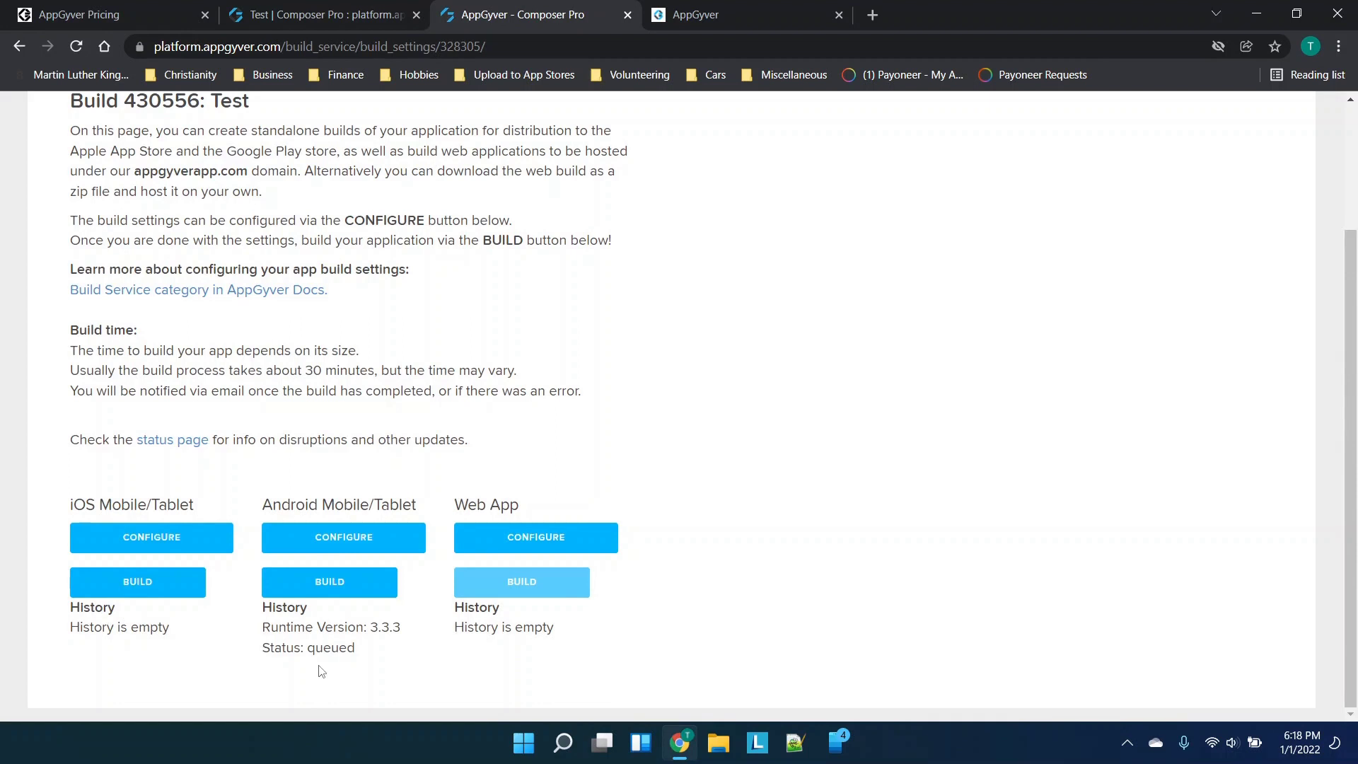
pyautogui.click(188, 543)
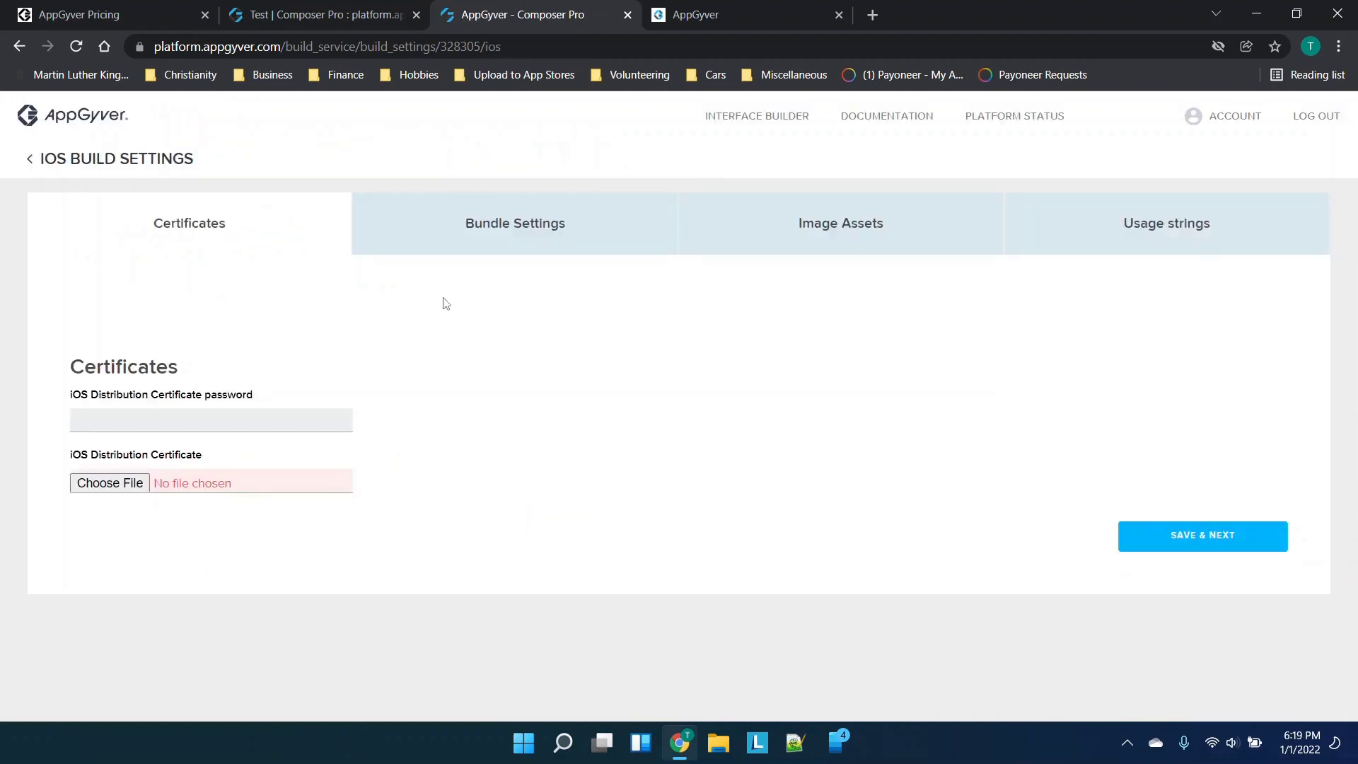
pyautogui.click(273, 414)
pyautogui.click(505, 251)
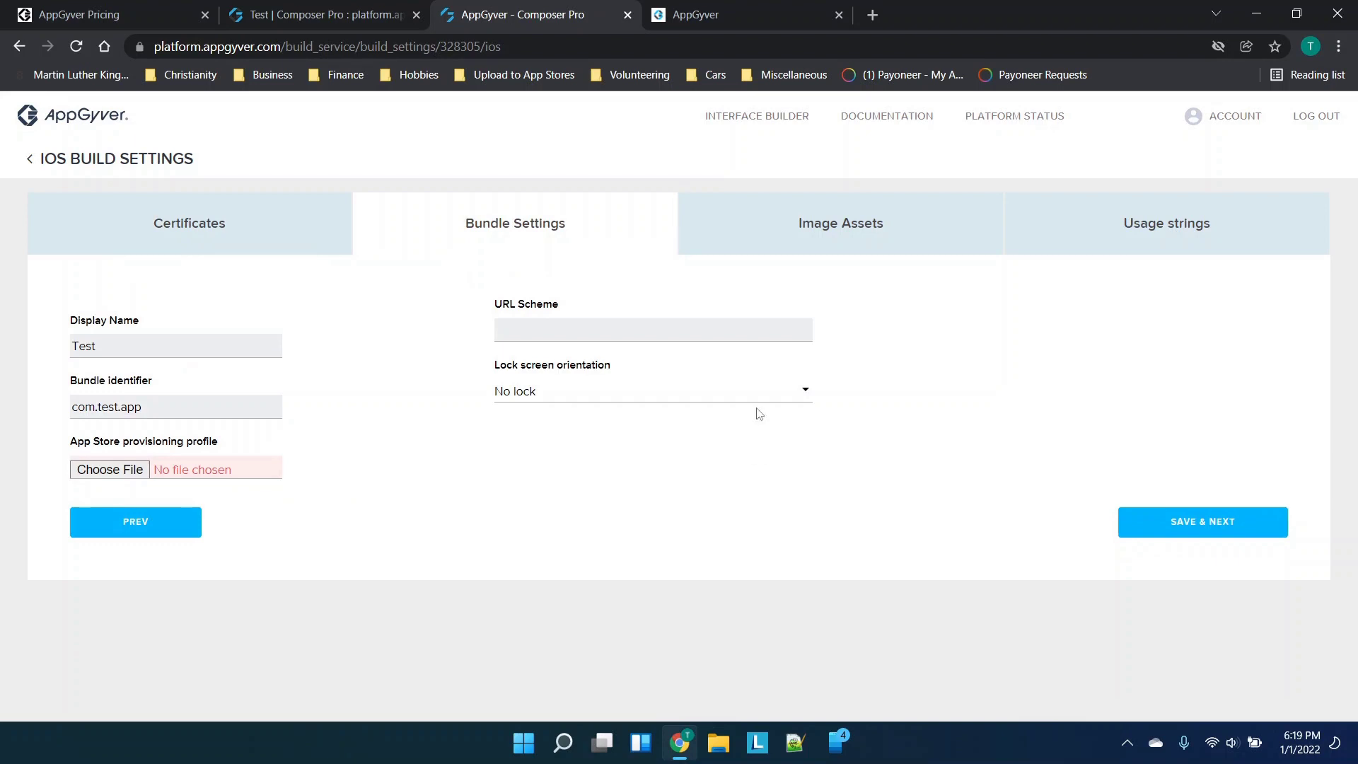
# Step: Look through the iOS image assets and usage strings, and save the settings to return to the build overview
pyautogui.click(814, 223)
pyautogui.scroll(-3, 962, 374)
pyautogui.scroll(3, 970, 445)
pyautogui.click(1126, 260)
pyautogui.scroll(-5, 1126, 259)
pyautogui.click(1173, 666)
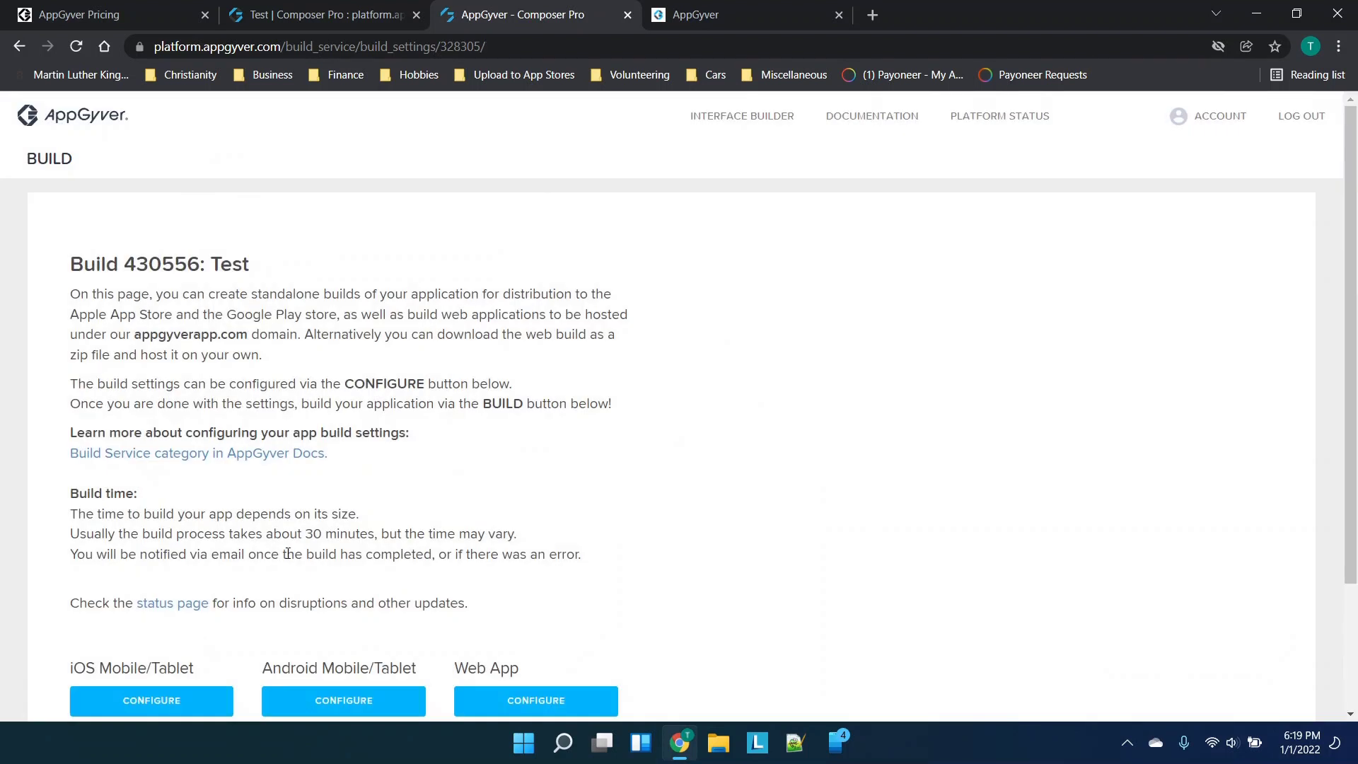
# Step: Open the iOS build form, look over its runtime and version fields, and go back to the build overview
pyautogui.scroll(-3, 287, 550)
pyautogui.click(137, 581)
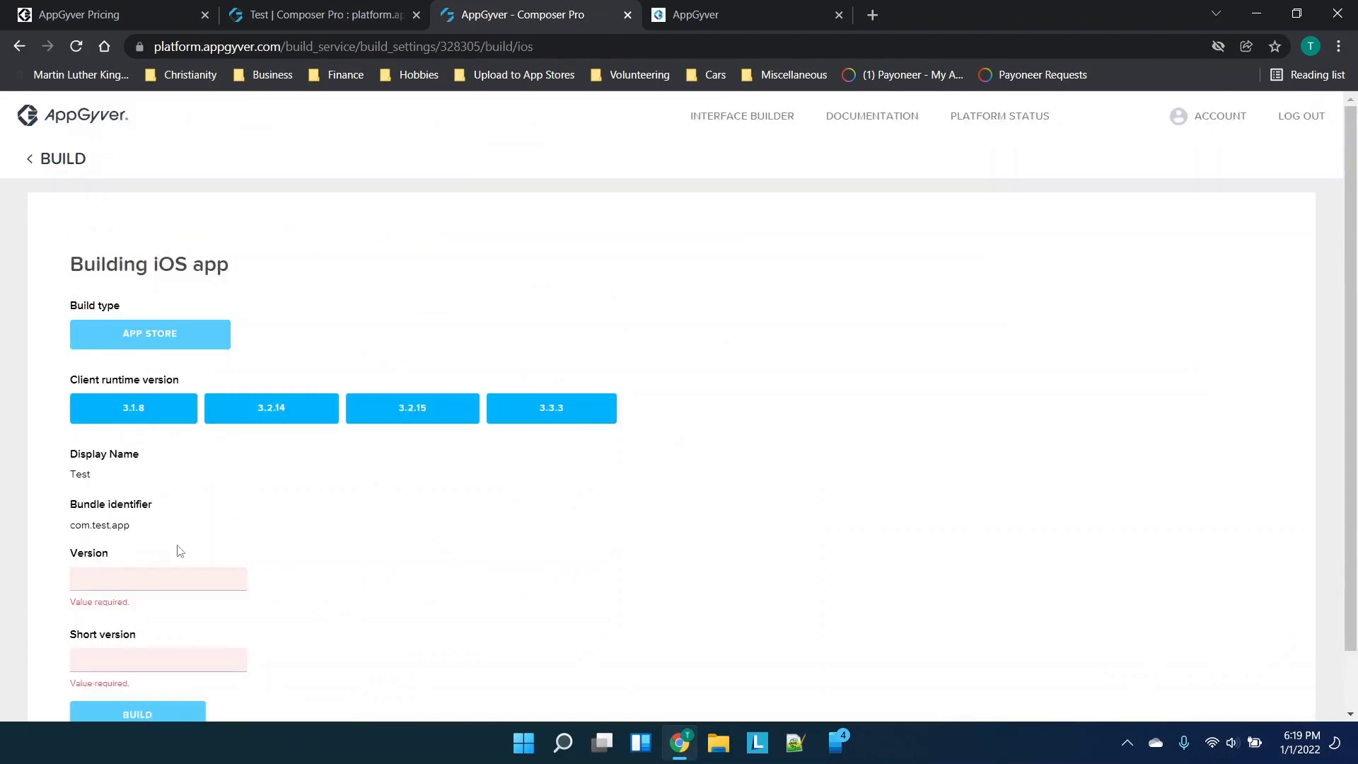
pyautogui.scroll(-1, 179, 552)
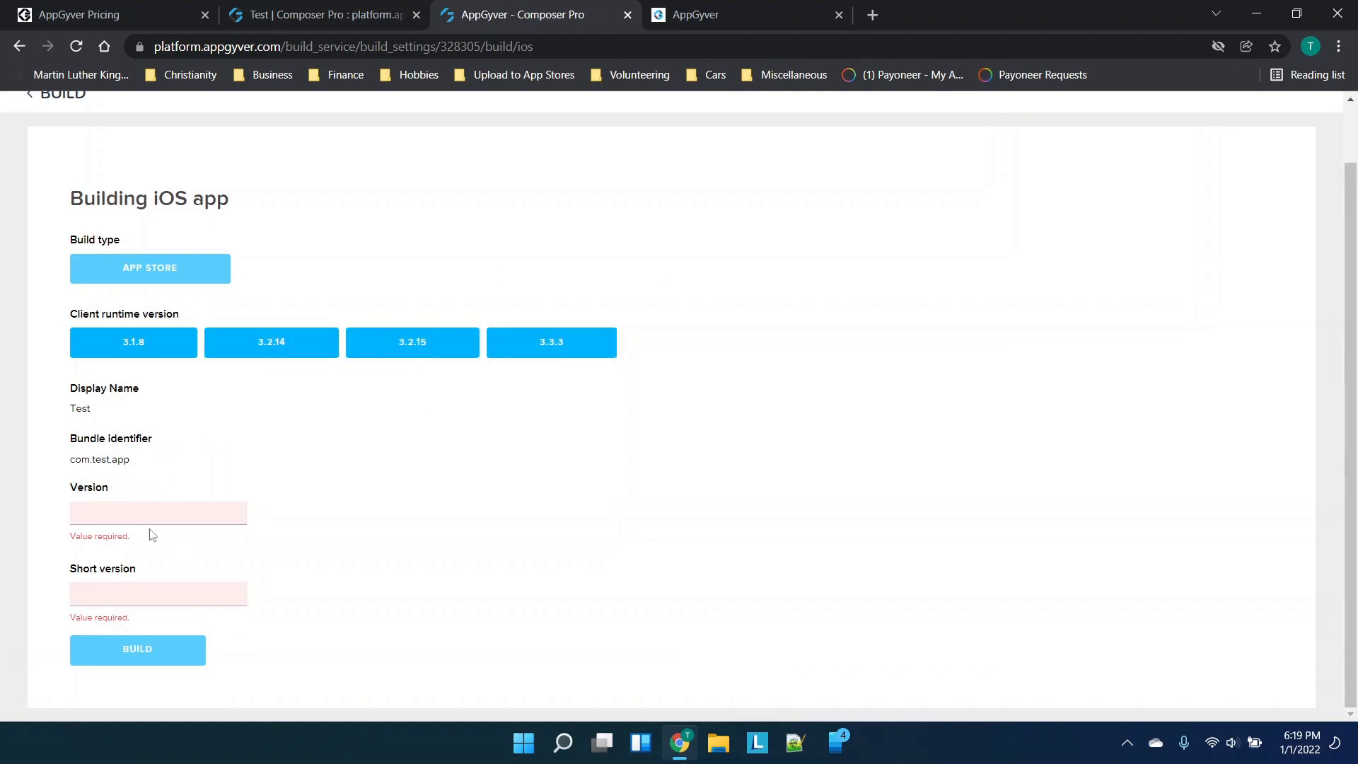
pyautogui.scroll(1, 207, 222)
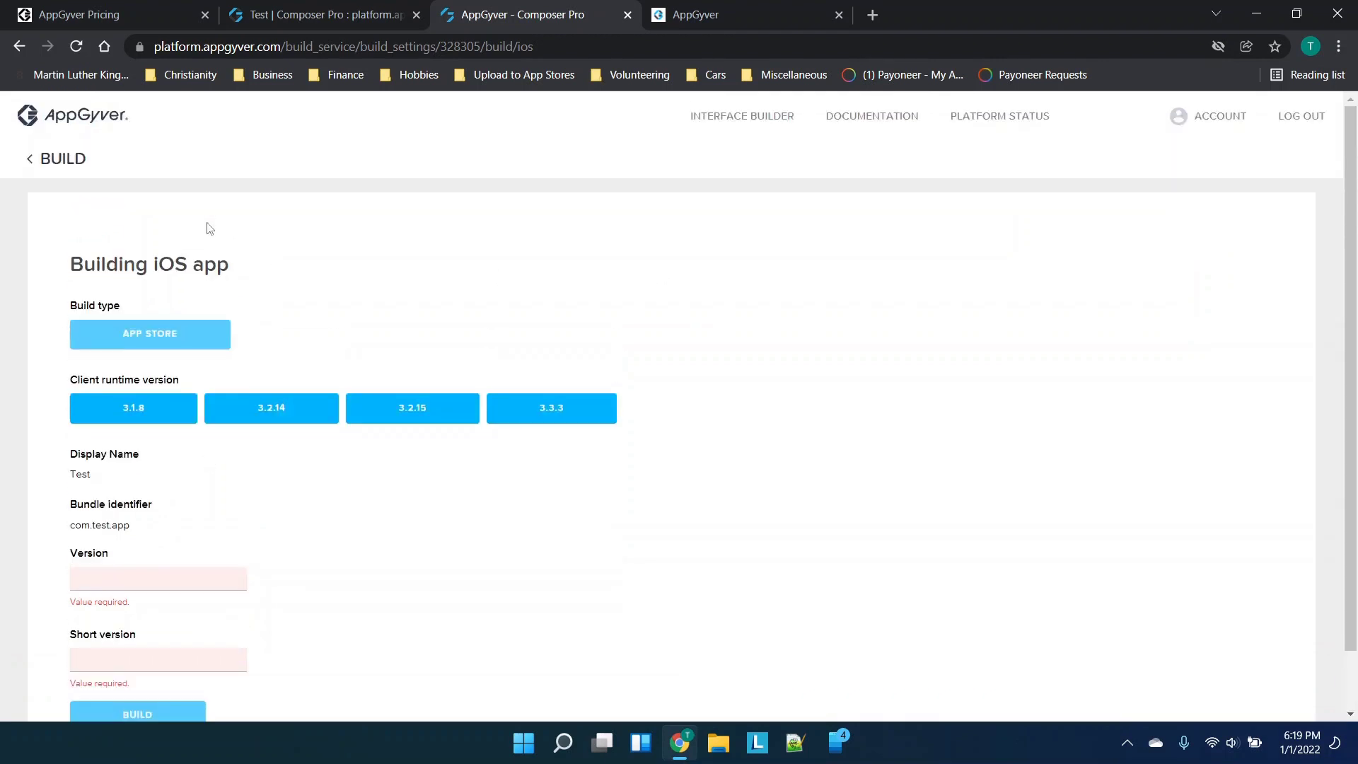
pyautogui.click(71, 173)
# Step: Reload the build overview and check the status of the Android build in its history
pyautogui.scroll(-2, 329, 329)
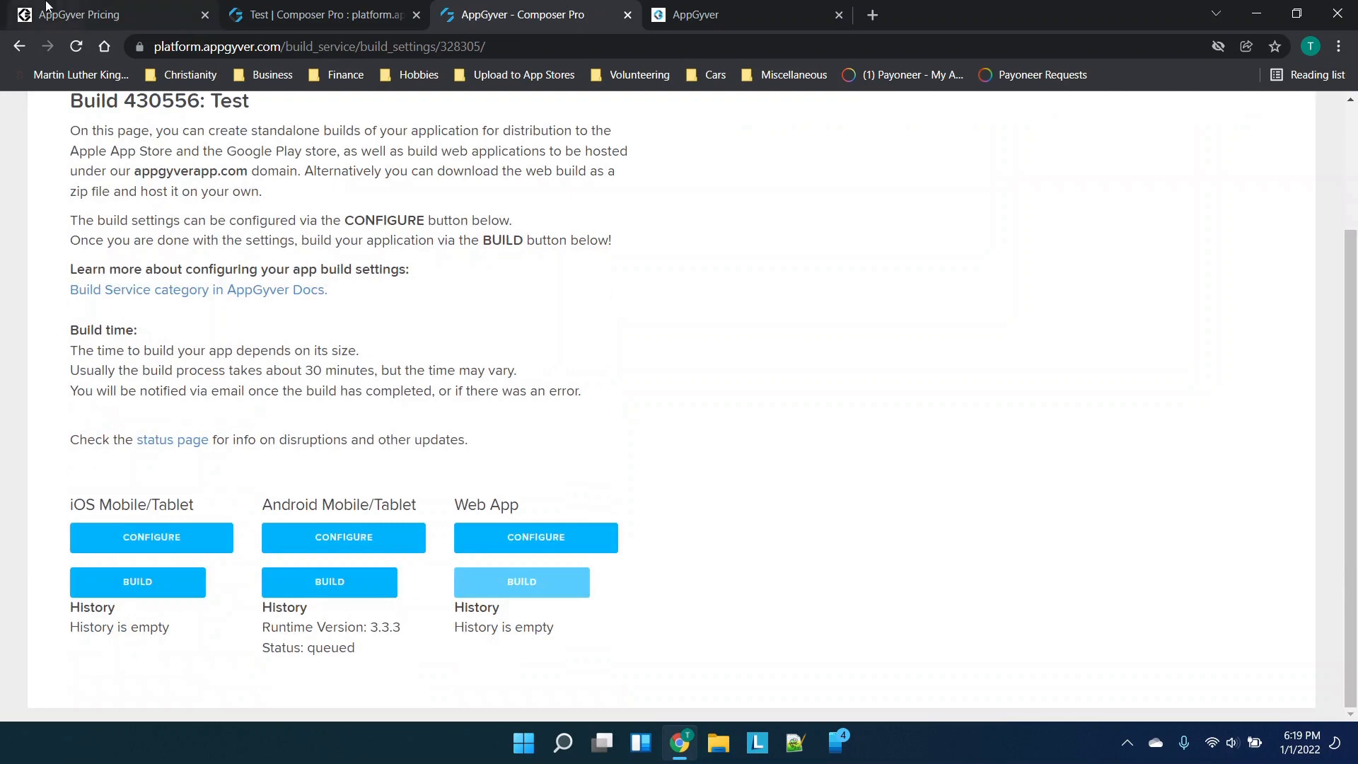
pyautogui.click(76, 46)
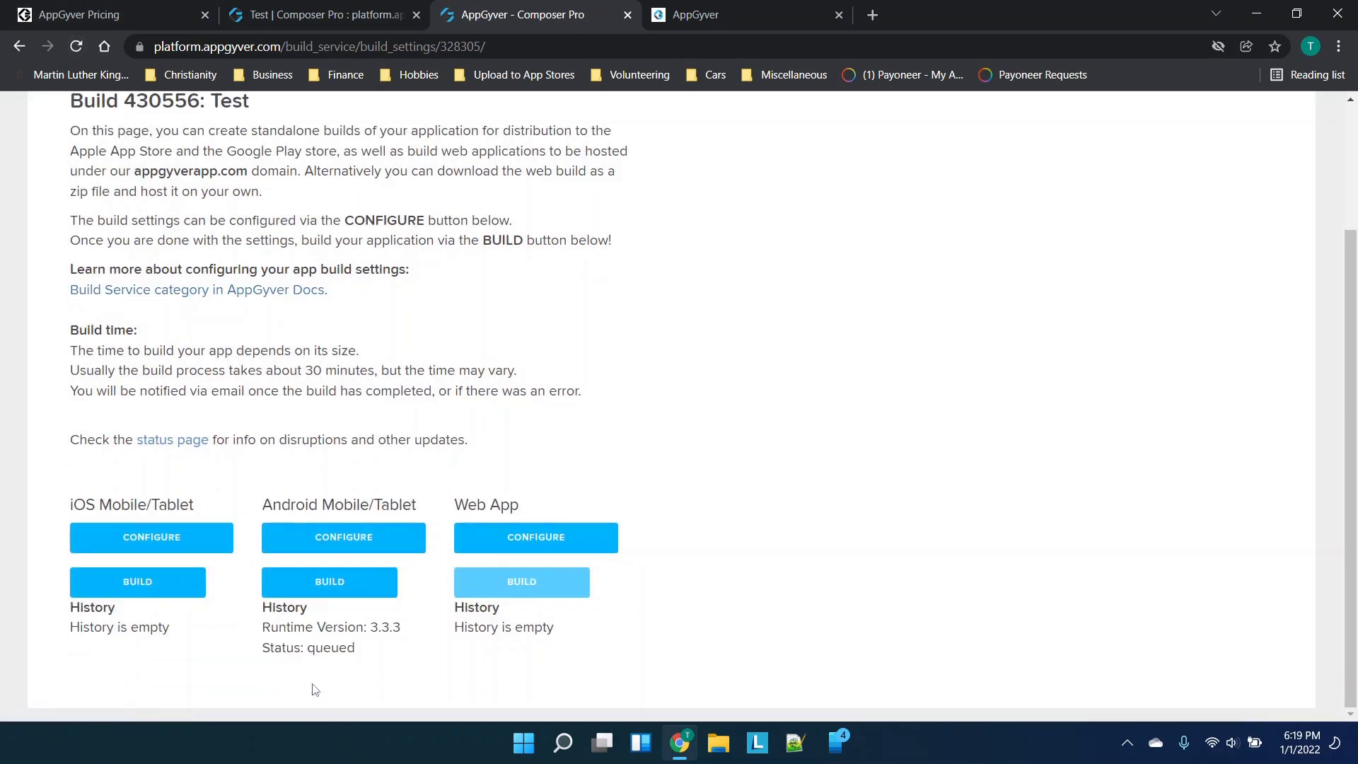
pyautogui.moveTo(267, 649); pyautogui.dragTo(394, 663)
pyautogui.click(301, 652)
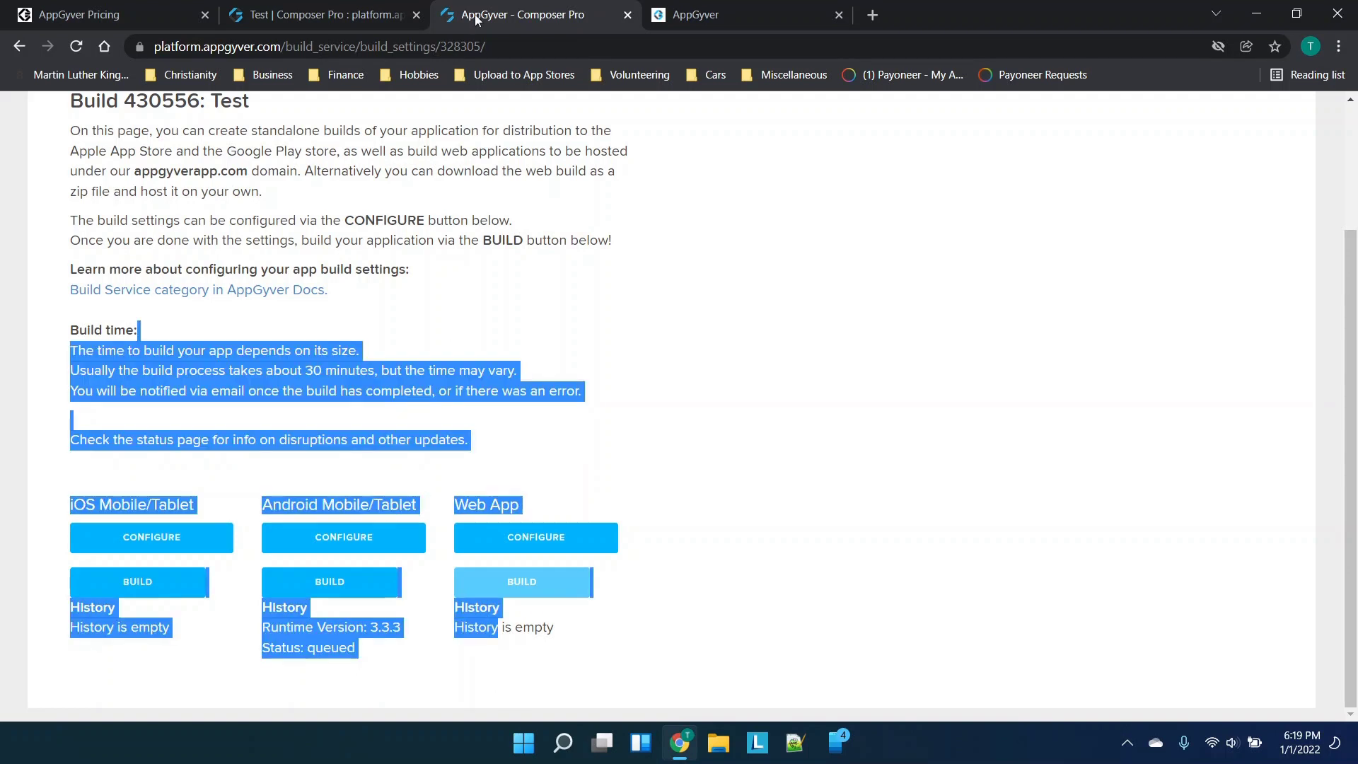
# Step: Return to the Test app in the interface builder and close the launch options to show the Empty page canvas
pyautogui.click(318, 14)
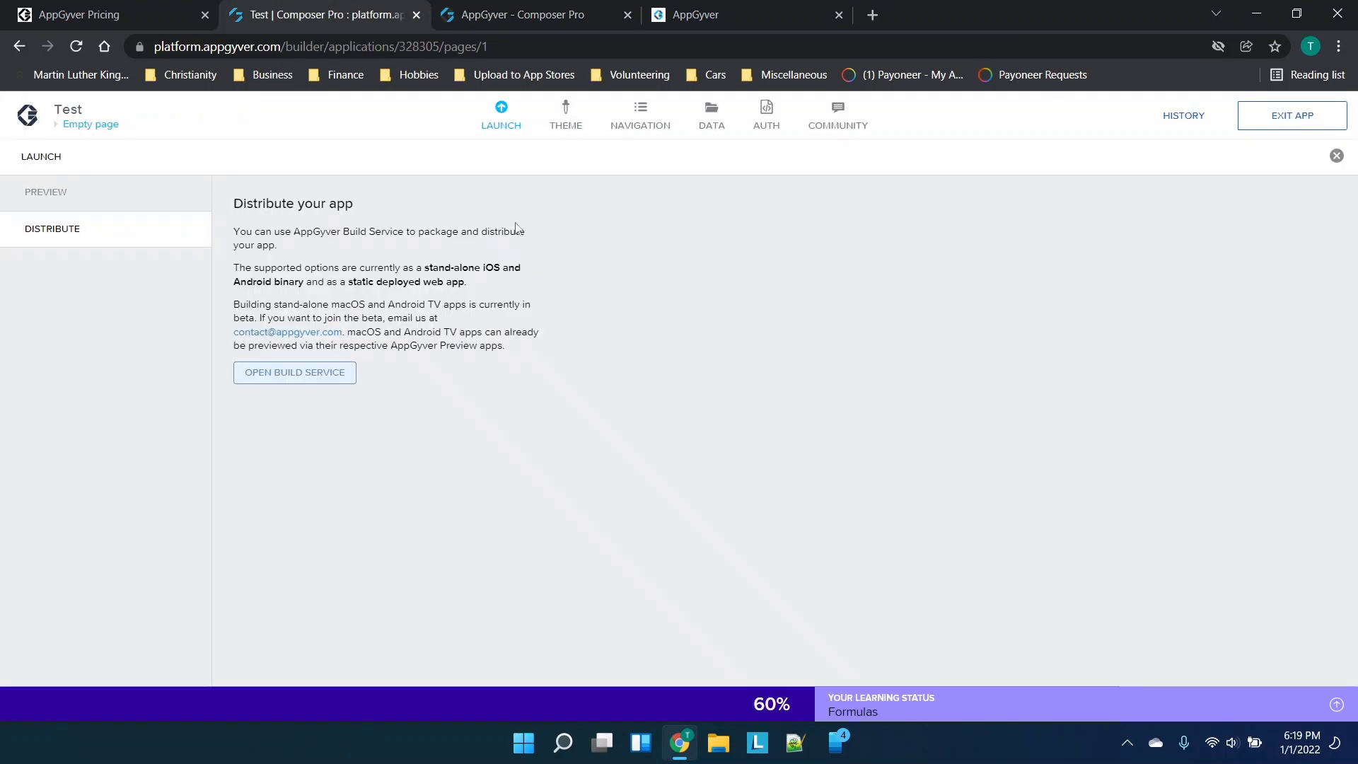
pyautogui.click(501, 111)
pyautogui.scroll(-1, 490, 321)
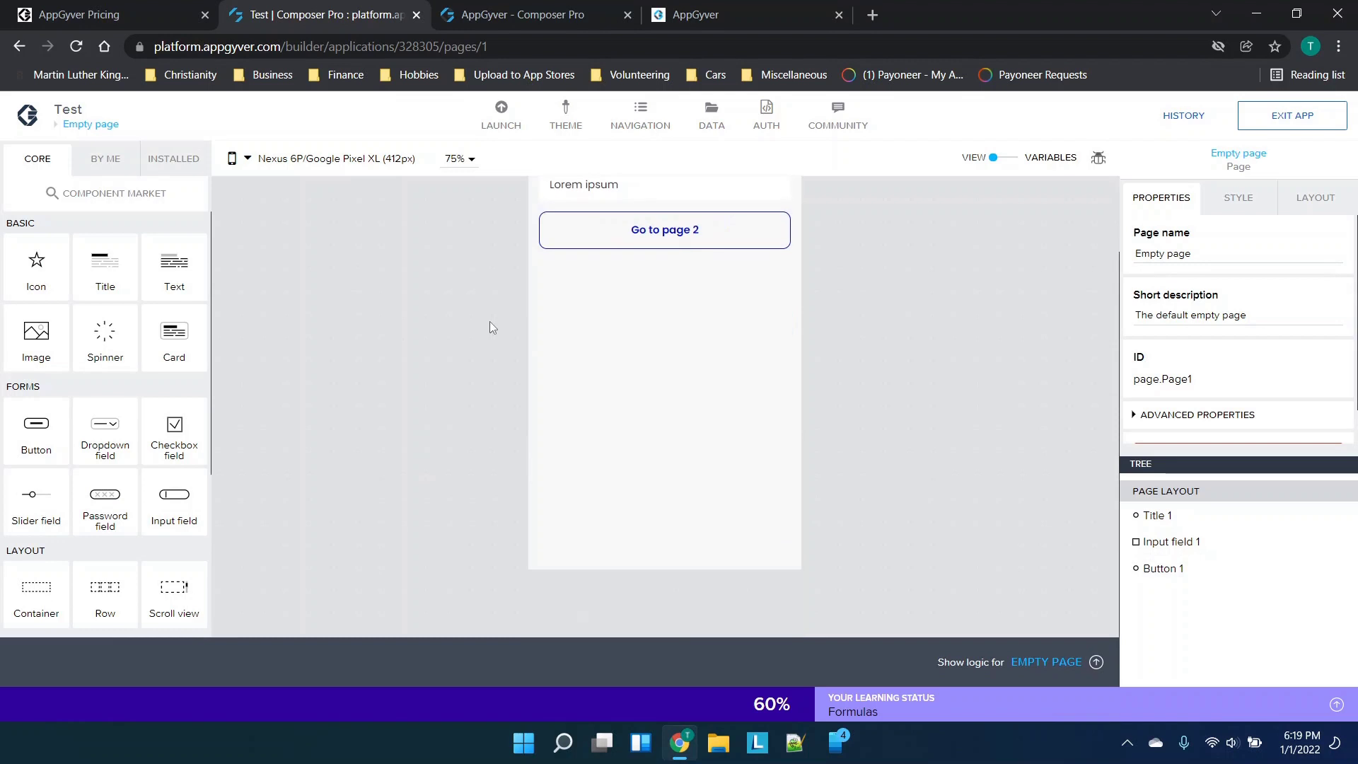
pyautogui.scroll(1, 489, 321)
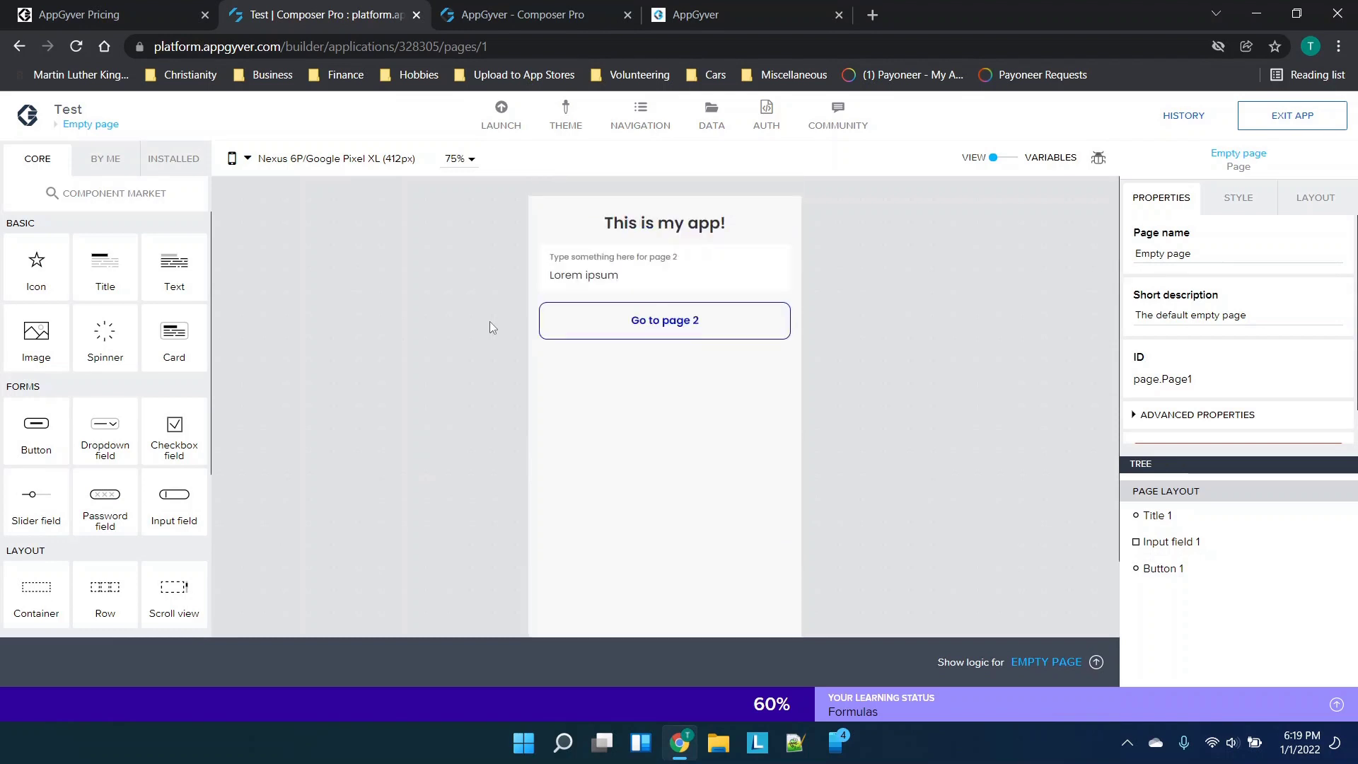